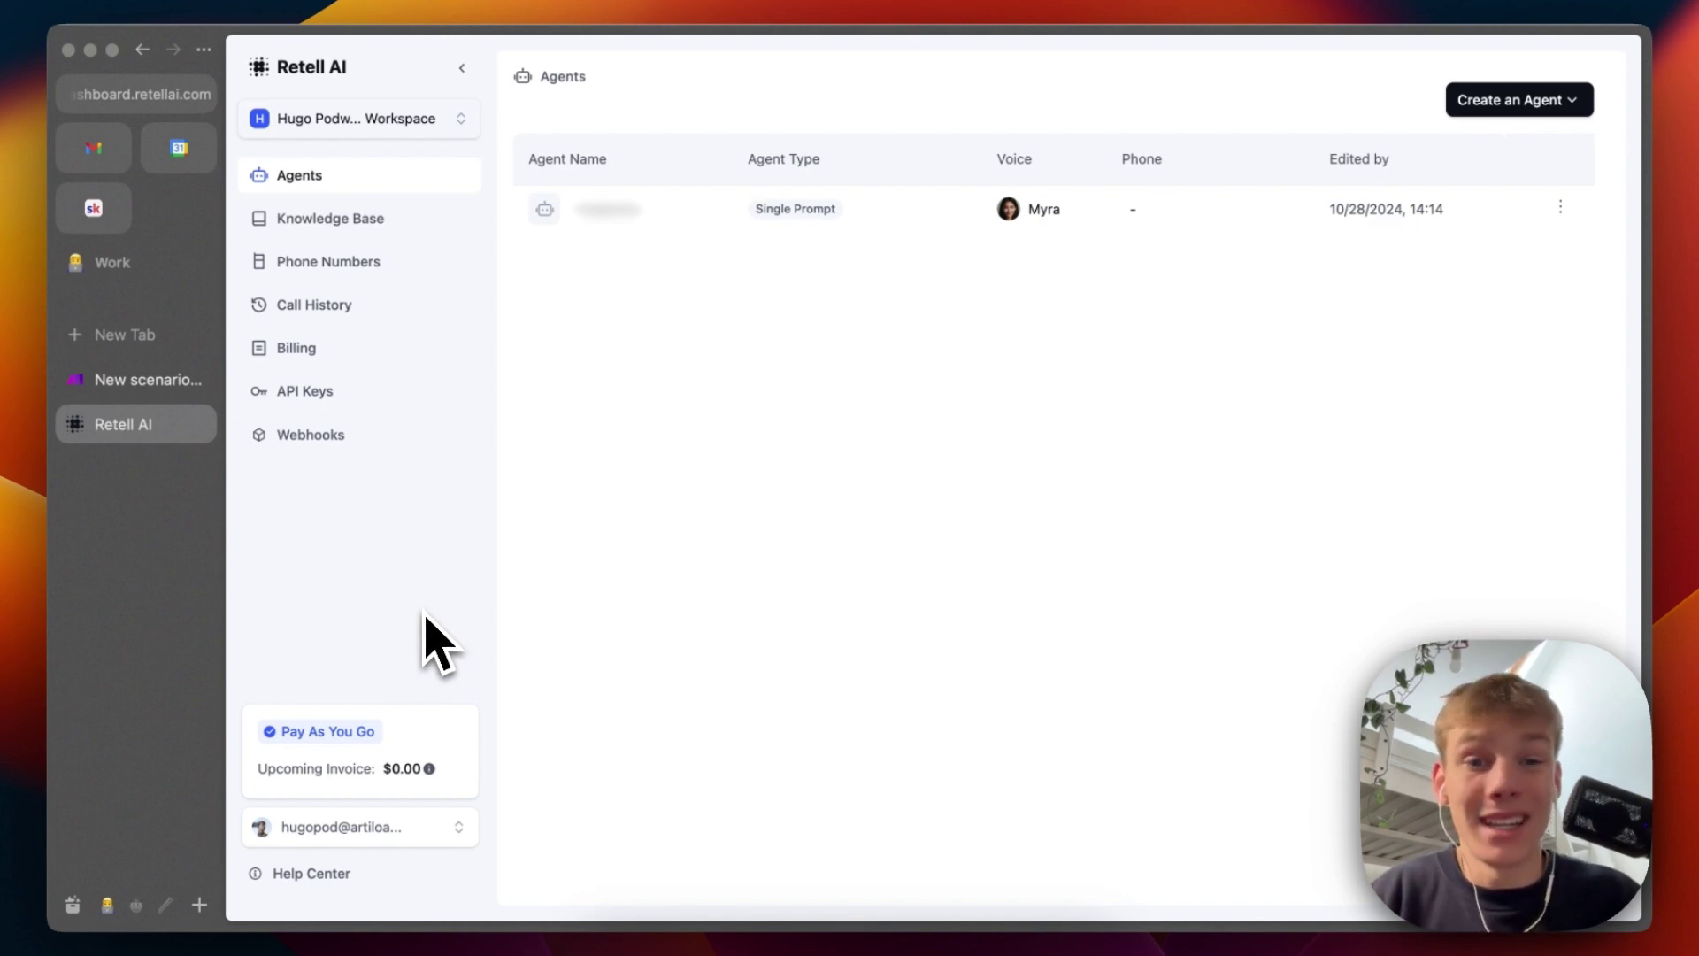
Step: Open the LiveKit website in a new tab, read through its home page and close the tab
{"action": "key", "text": "super+t"}
{"action": "type", "text": "live"}
{"action": "key", "text": "Return"}
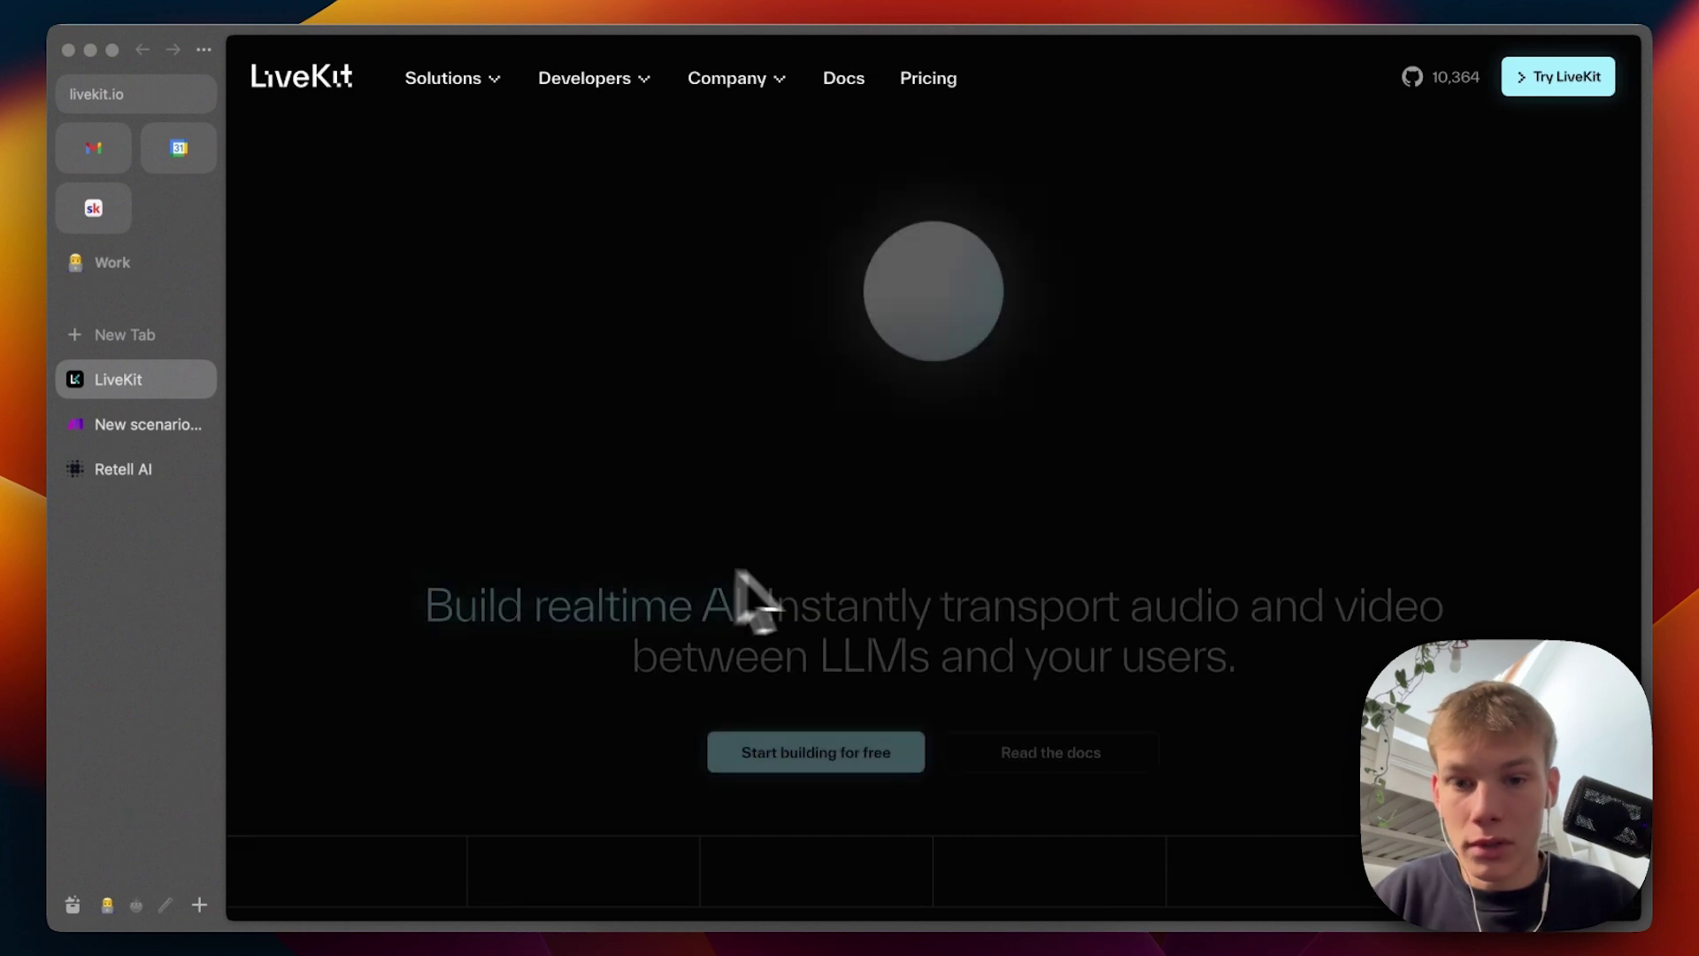
{"action": "left_click_drag", "start_coordinate": [428, 569], "coordinate": [1309, 664]}
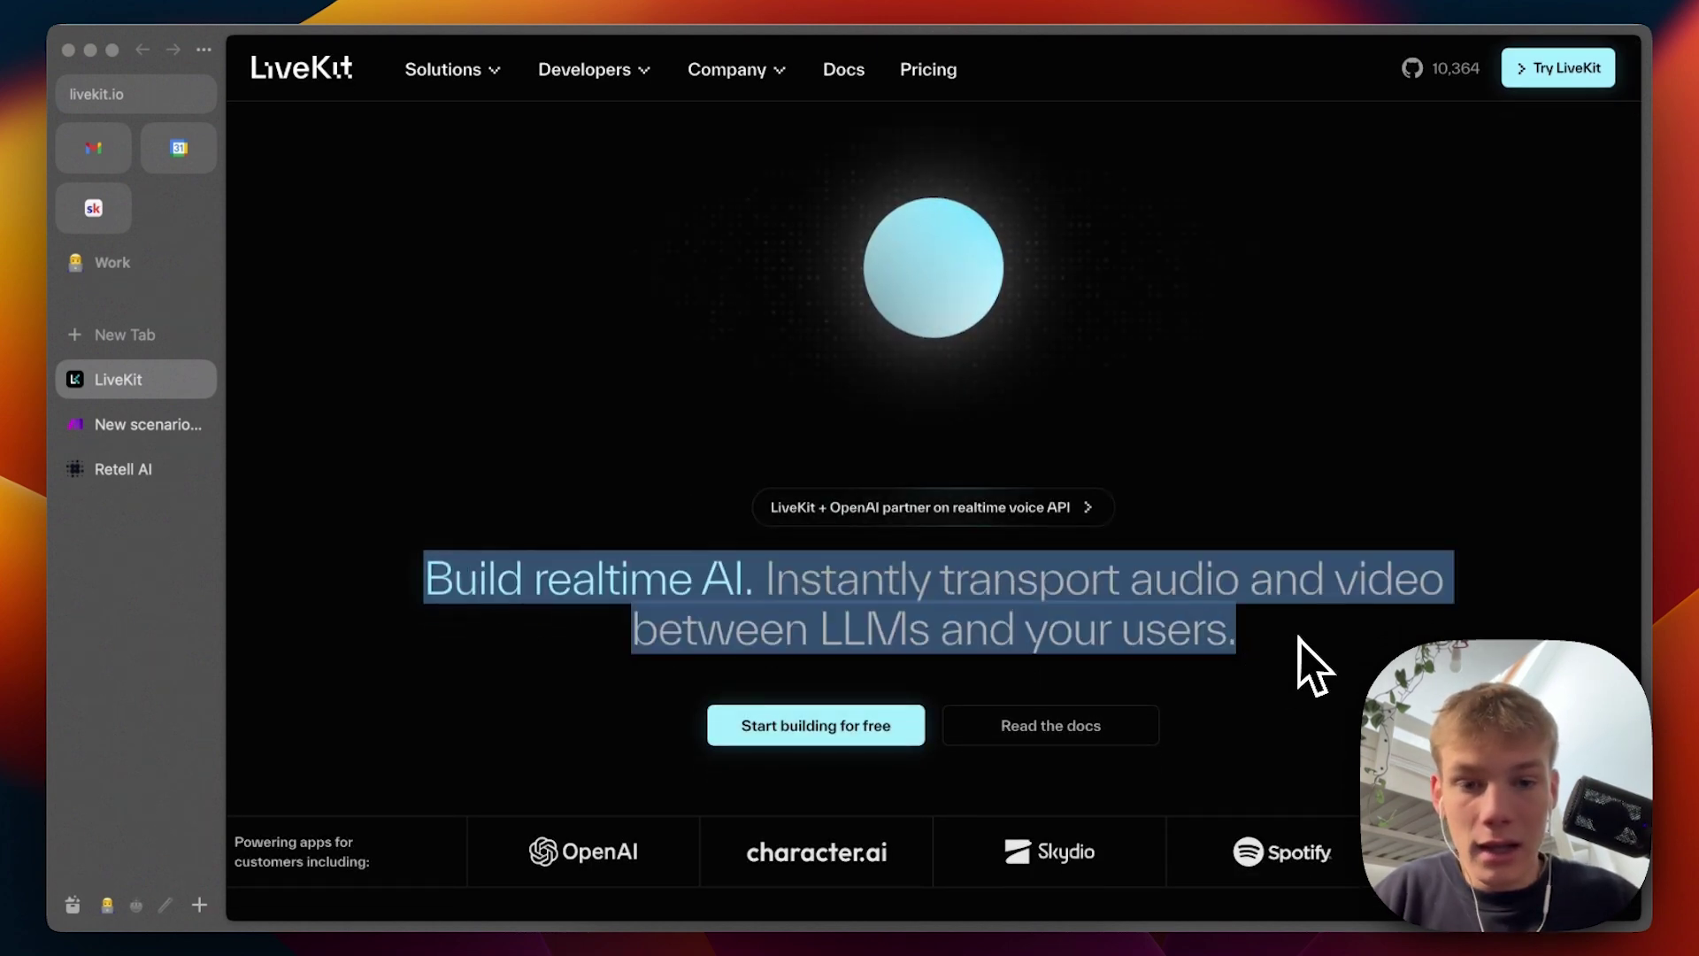
{"action": "scroll", "coordinate": [1301, 651], "scroll_direction": "down", "scroll_amount": 5}
{"action": "scroll", "coordinate": [1301, 650], "scroll_direction": "down", "scroll_amount": 6}
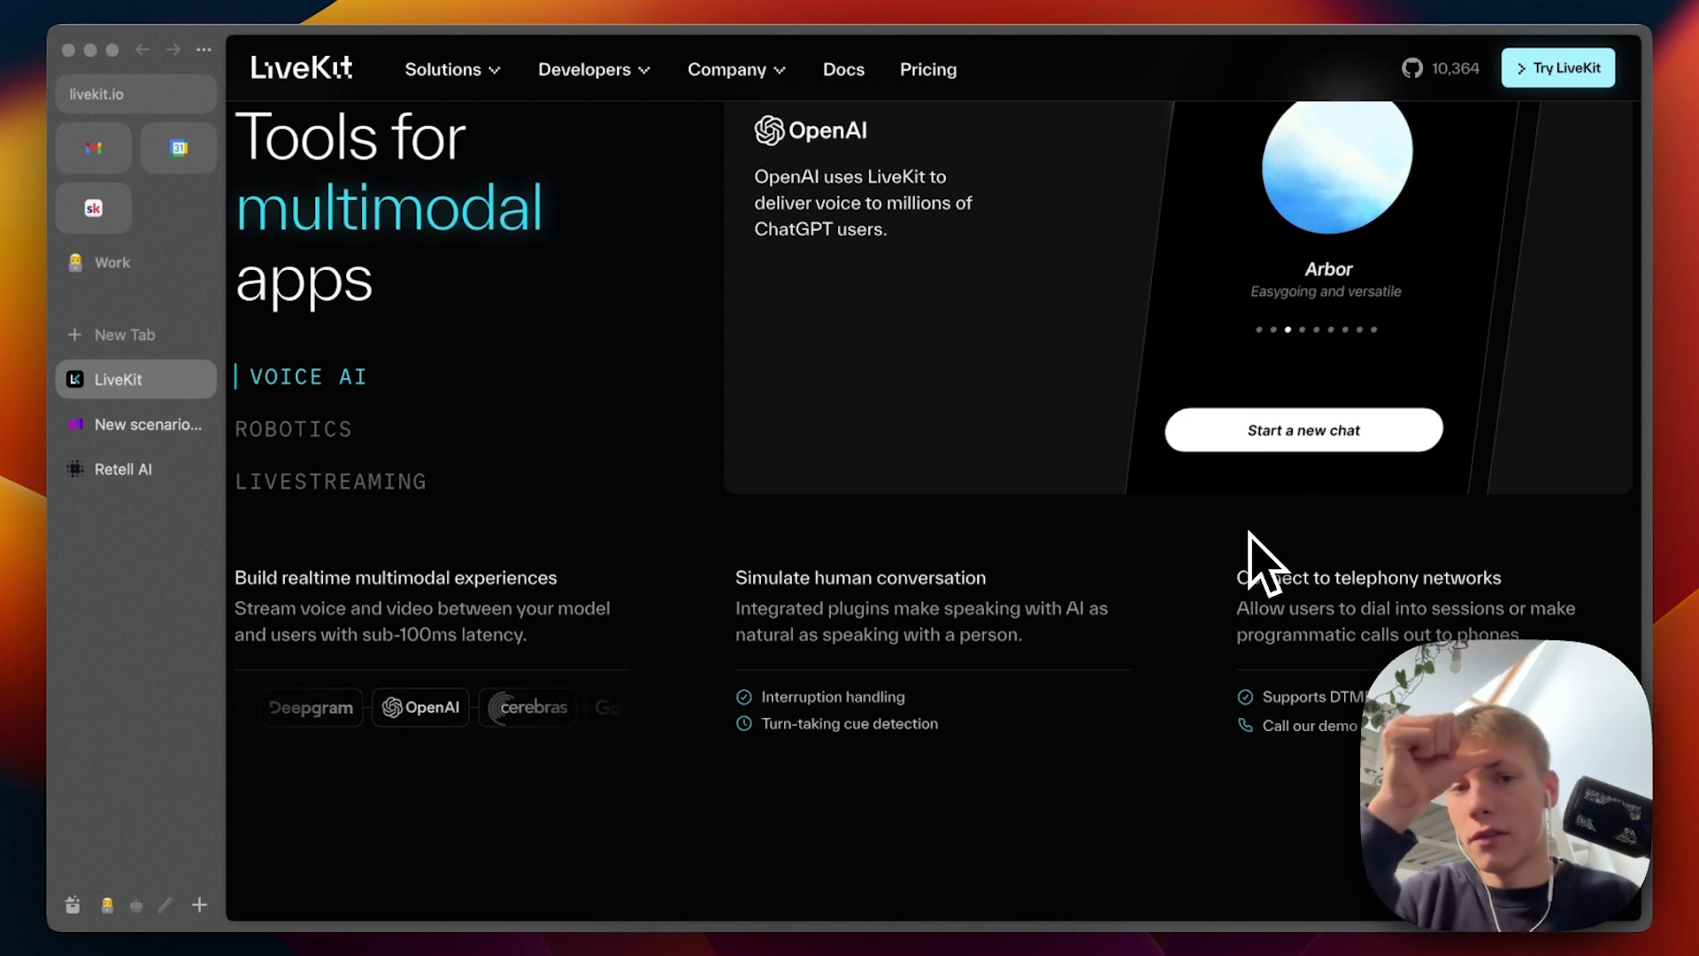
{"action": "scroll", "coordinate": [1266, 550], "scroll_direction": "down", "scroll_amount": 3}
{"action": "scroll", "coordinate": [1230, 571], "scroll_direction": "down", "scroll_amount": 3}
{"action": "scroll", "coordinate": [839, 584], "scroll_direction": "down", "scroll_amount": 2}
{"action": "key", "text": "super+w"}
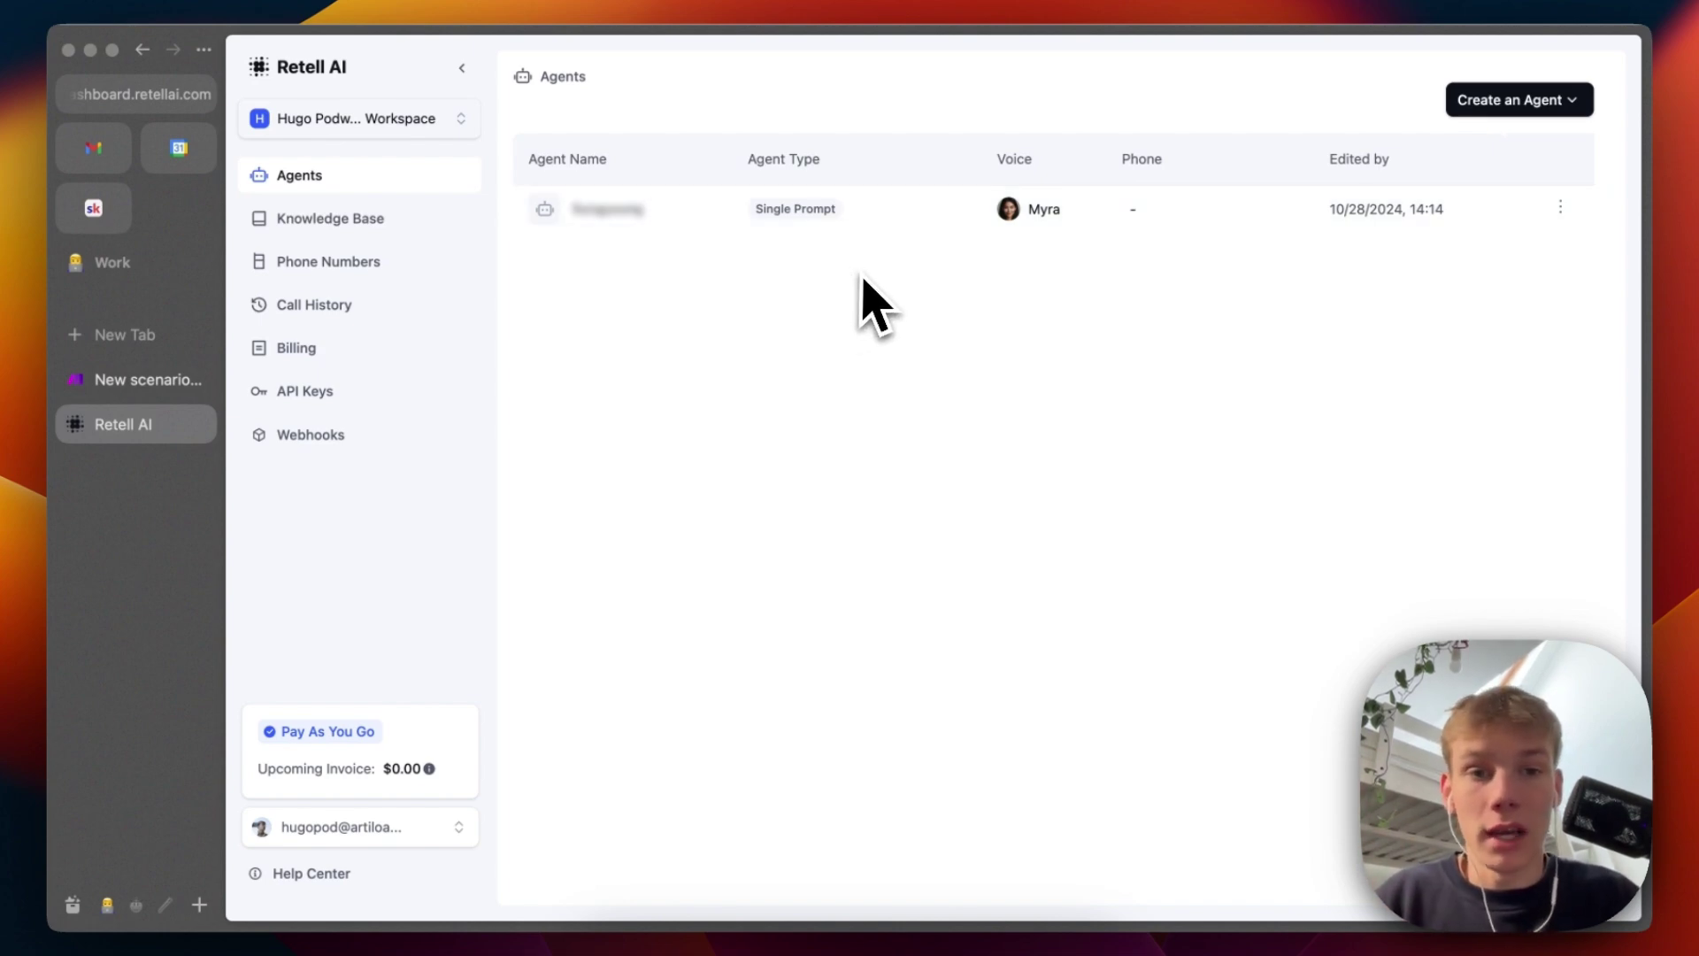
Step: Create a new single-prompt agent with an empty prompt
{"action": "left_click", "coordinate": [1491, 99]}
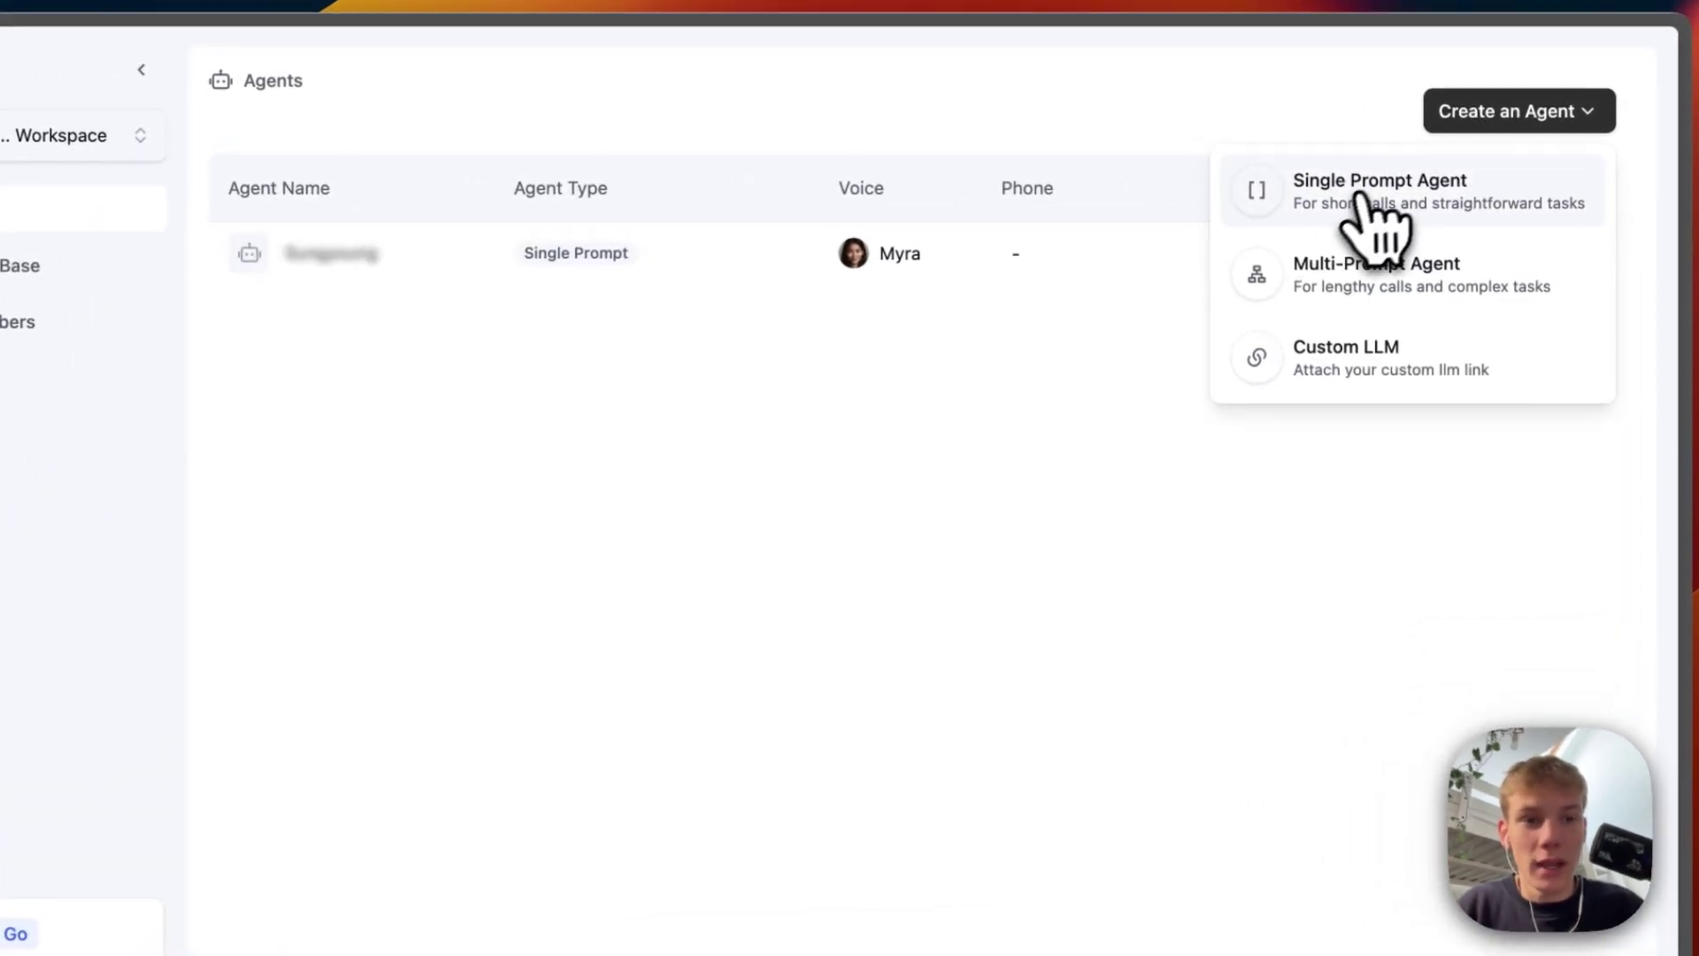
{"action": "left_click", "coordinate": [1390, 164]}
{"action": "left_click", "coordinate": [574, 567]}
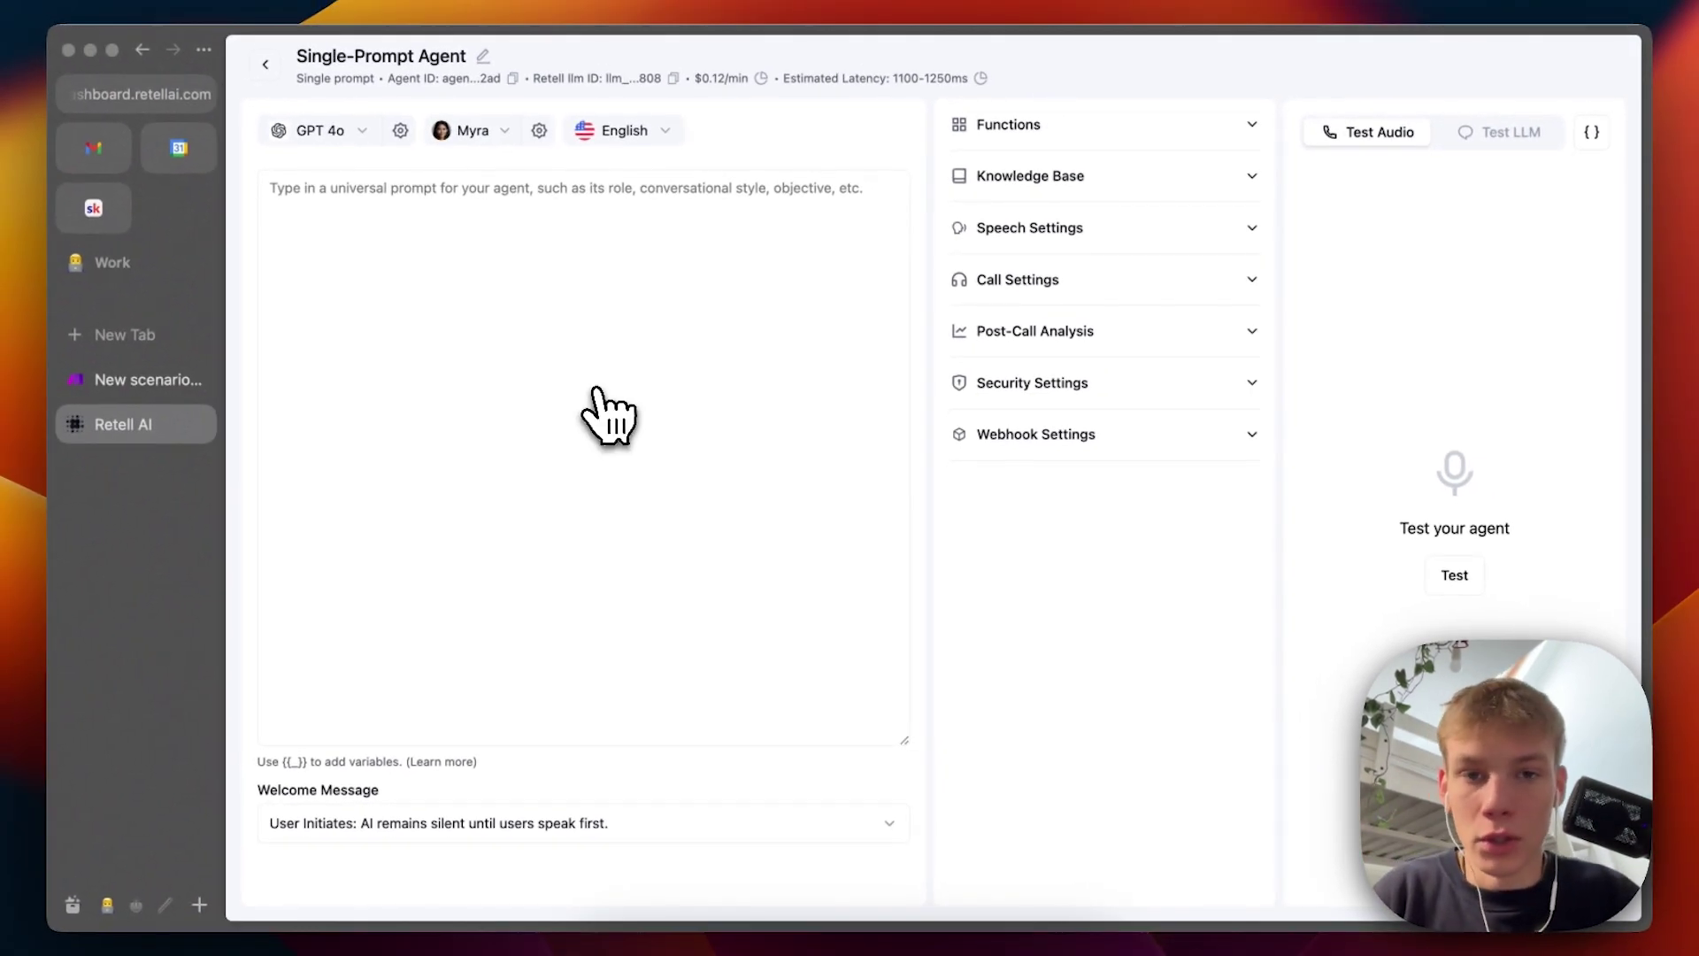
Step: Set the agent's language model to Realtime (beta)
{"action": "left_click", "coordinate": [341, 137]}
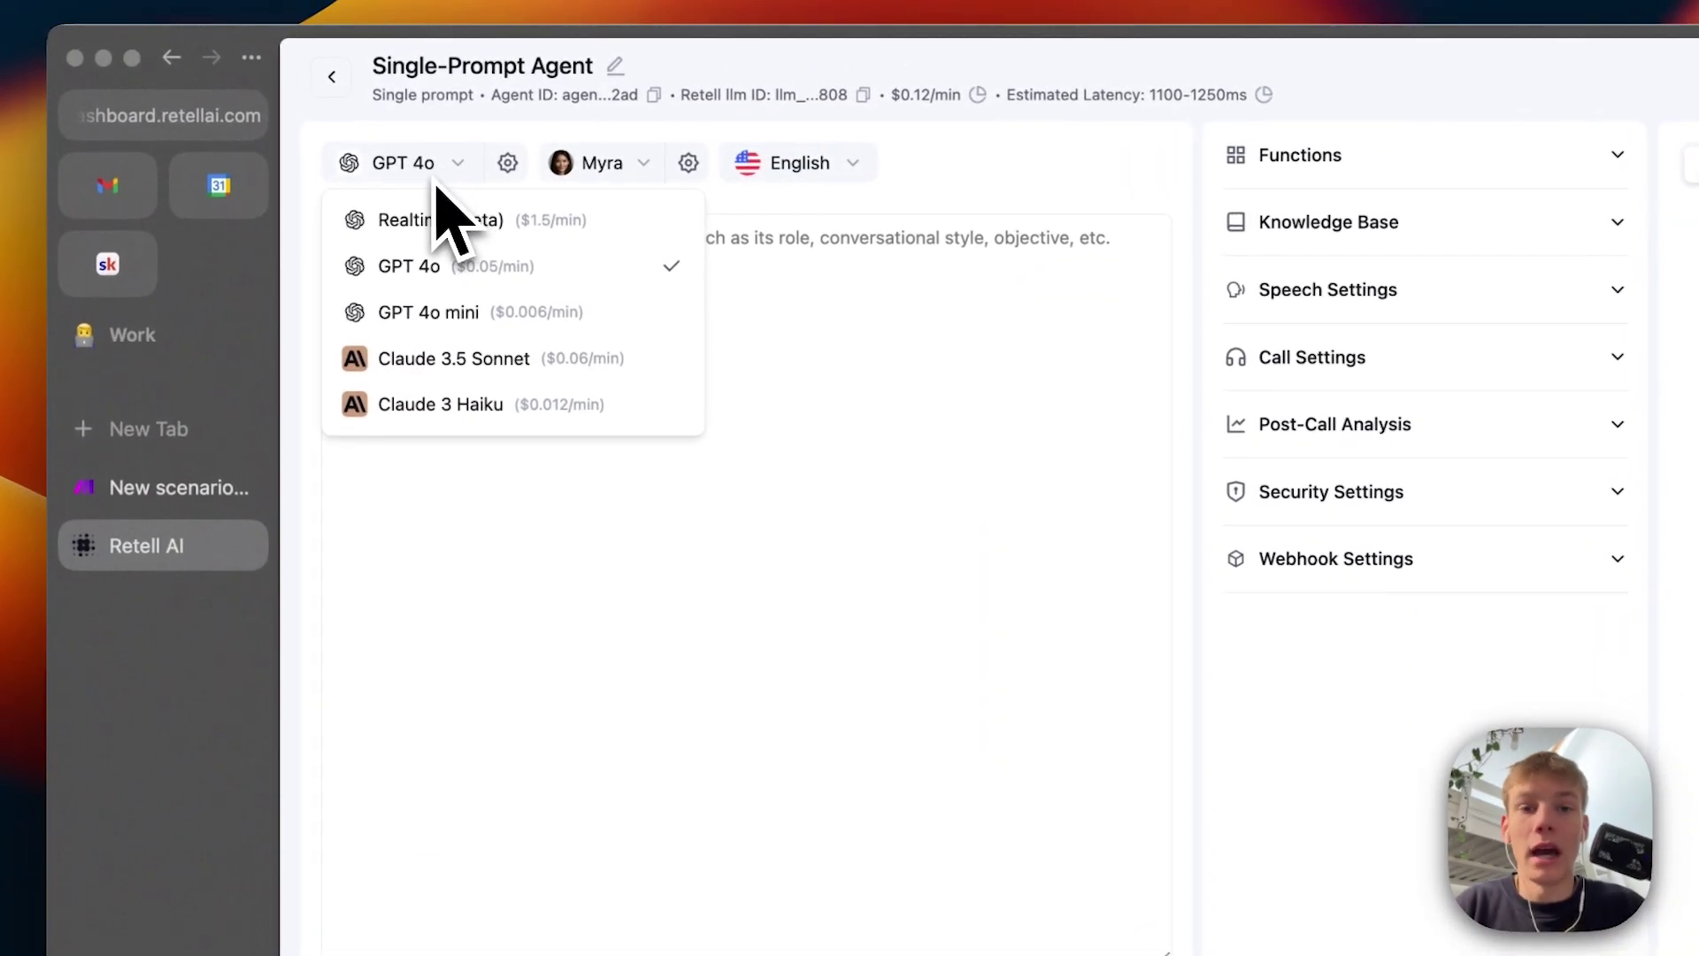
{"action": "mouse_move", "coordinate": [435, 215]}
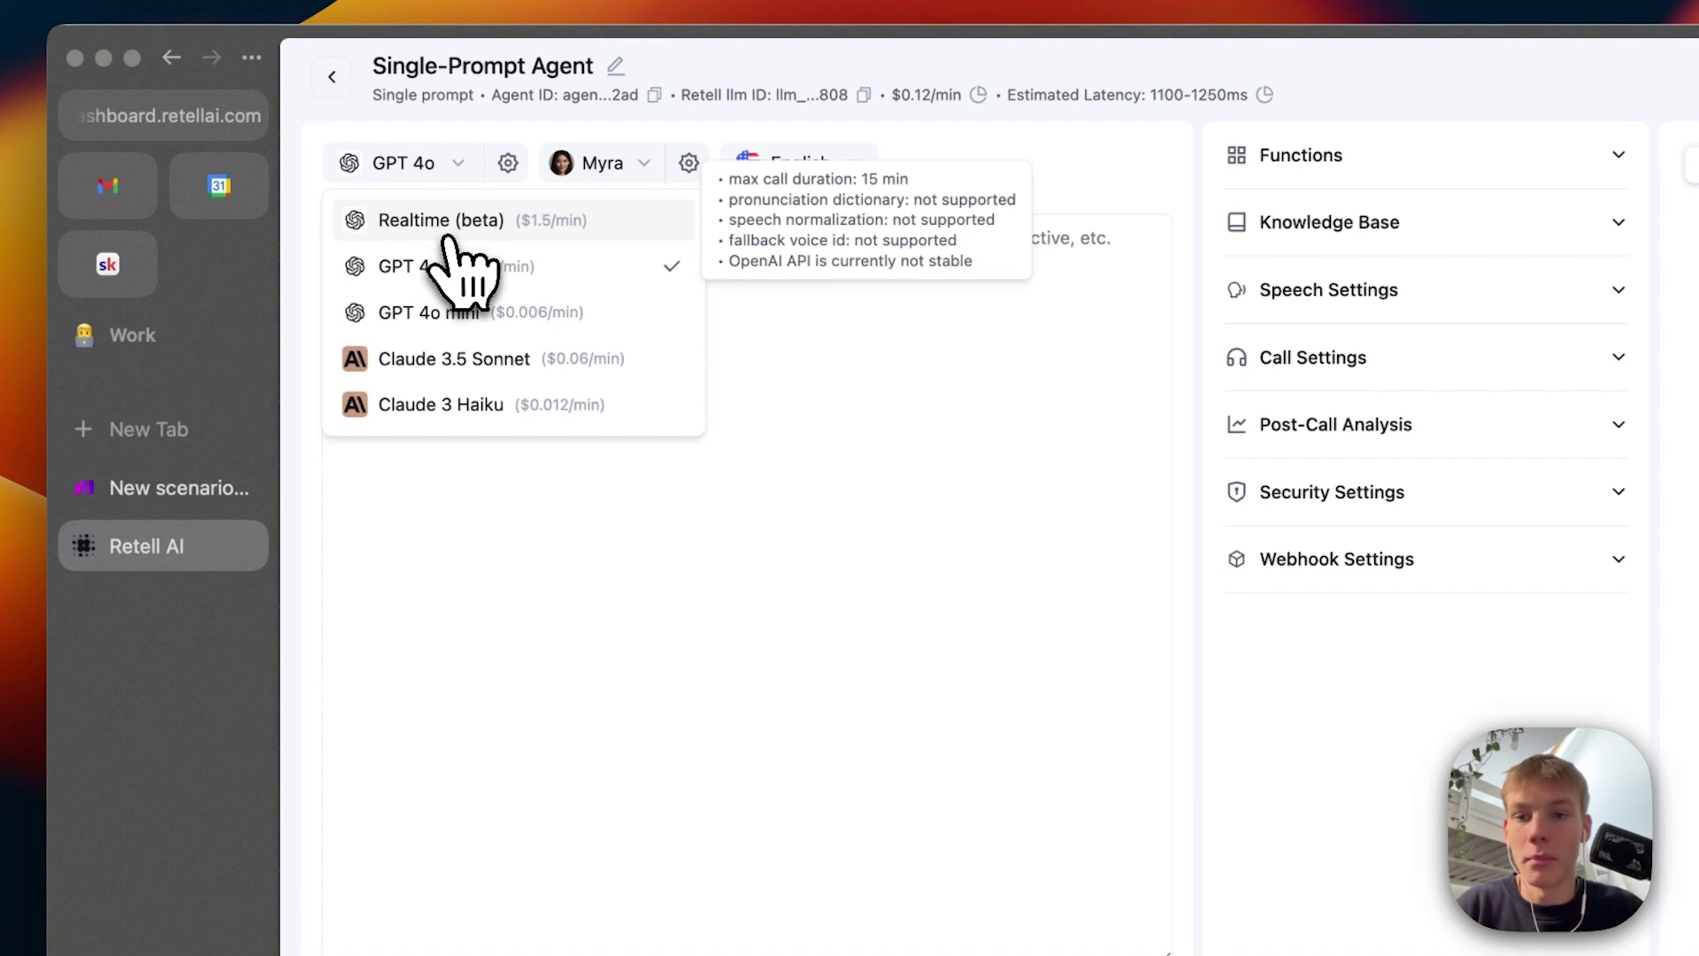
{"action": "left_click", "coordinate": [440, 221]}
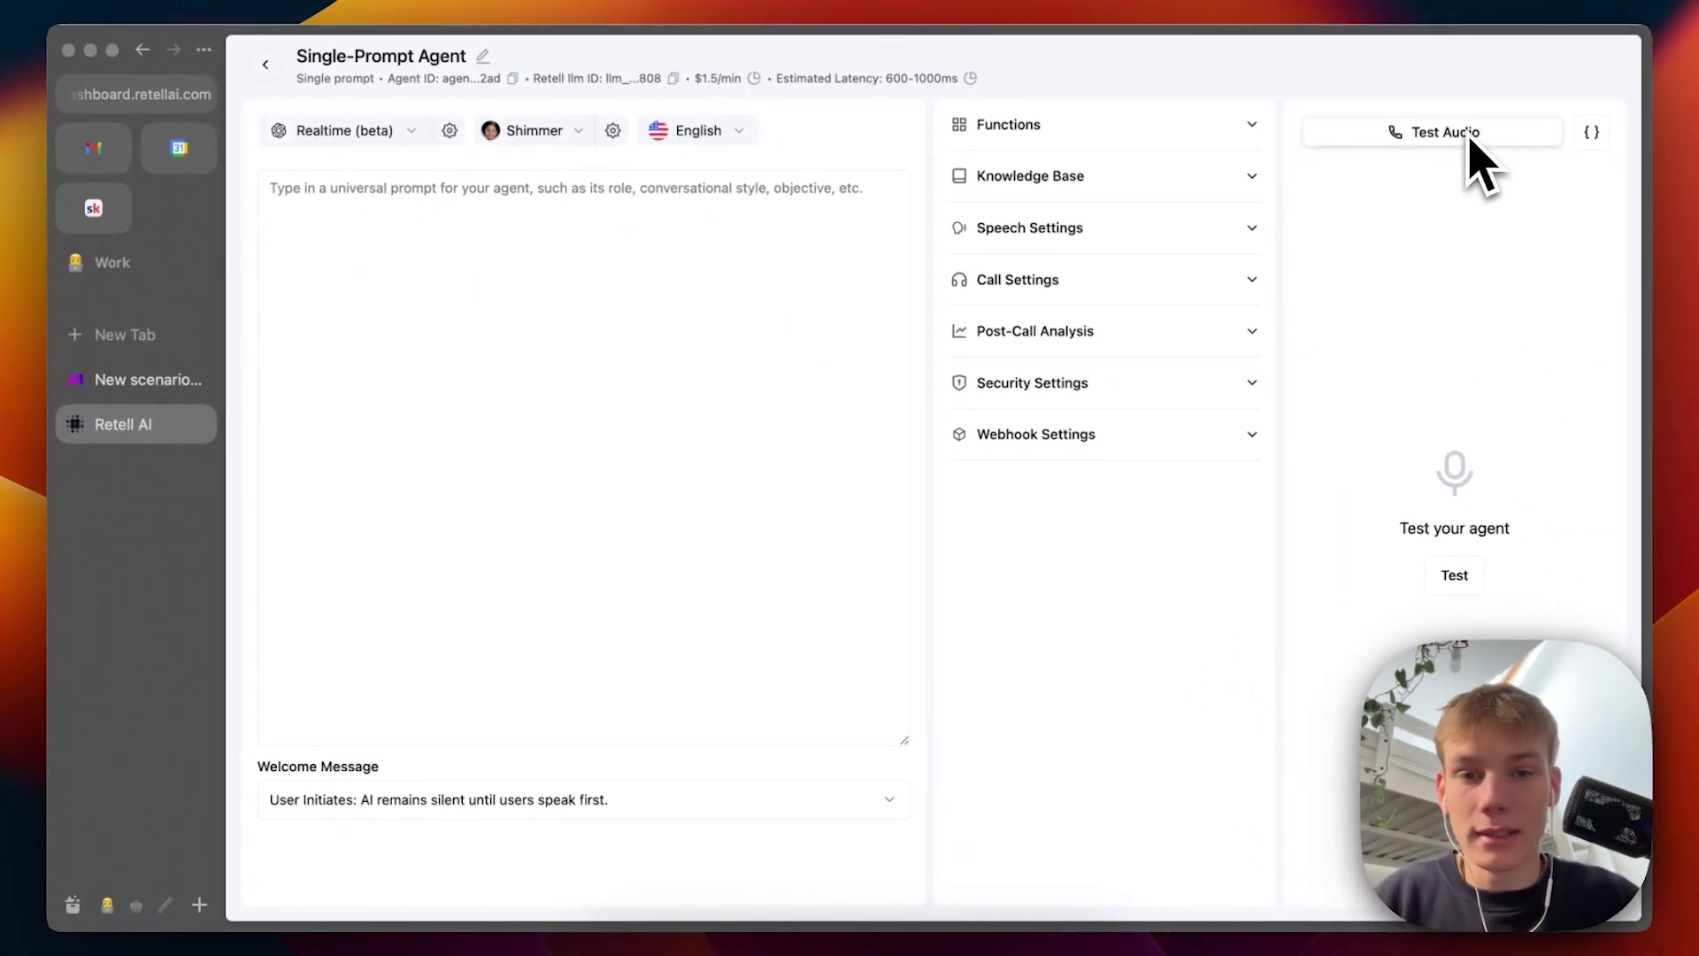
Step: Send "Hi" to the agent in the LLM text test using GPT 4o, and return the model to Realtime (beta)
{"action": "left_click", "coordinate": [389, 133]}
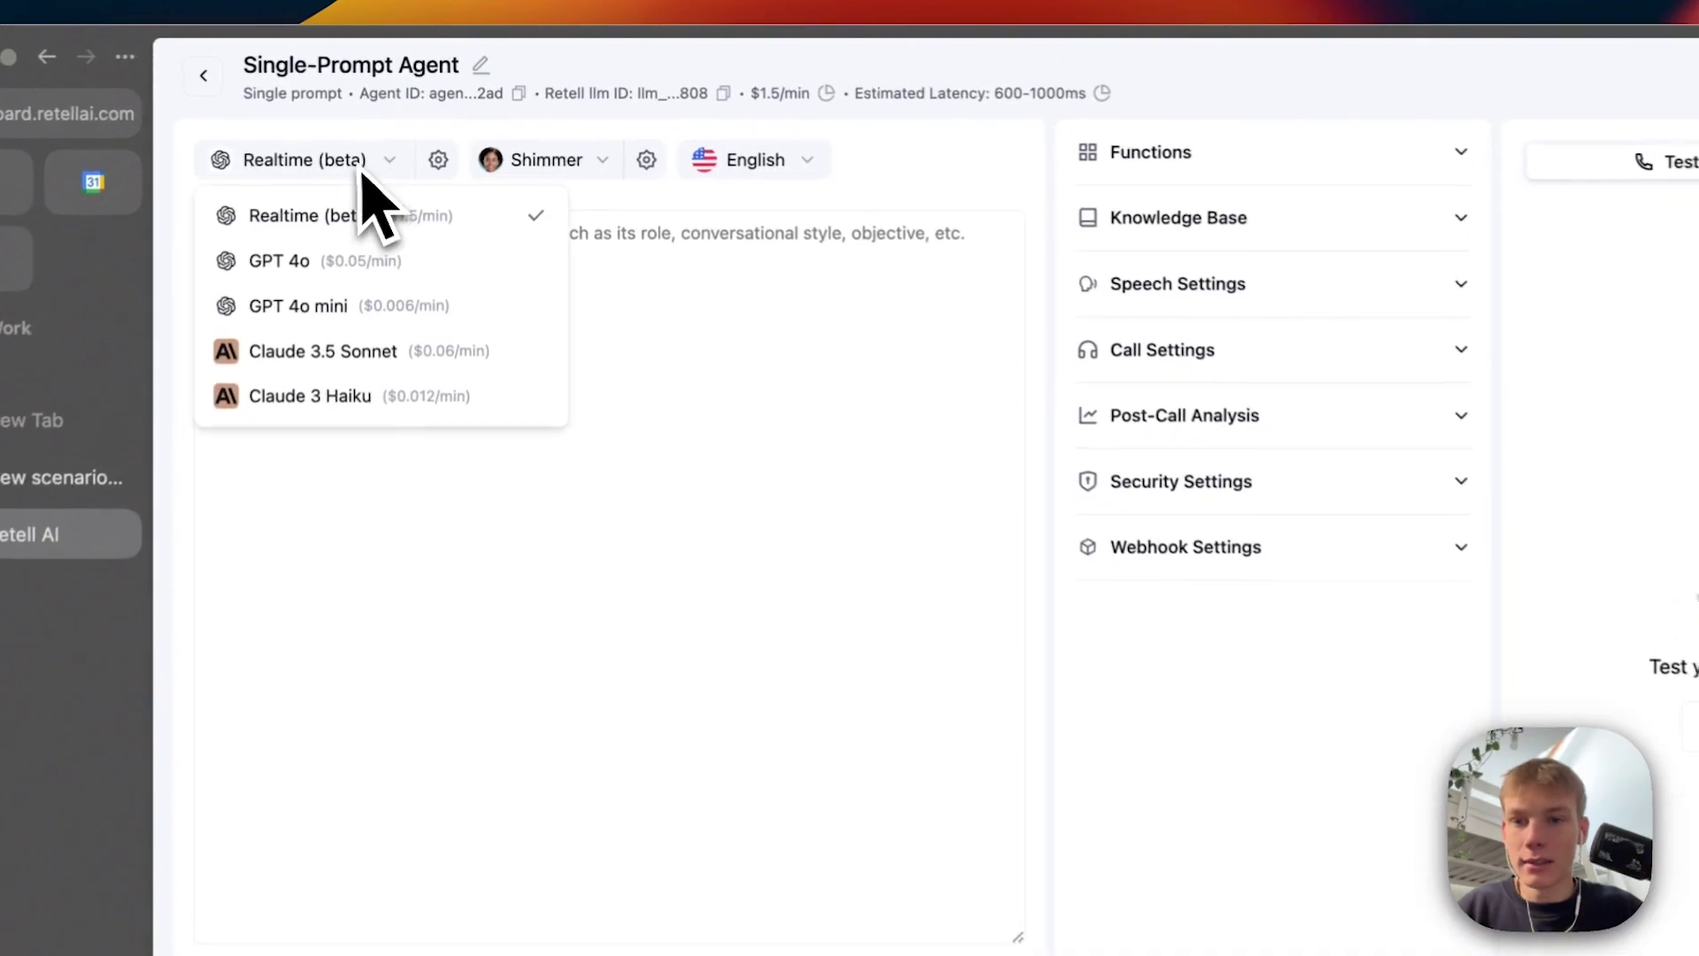
{"action": "left_click", "coordinate": [392, 225]}
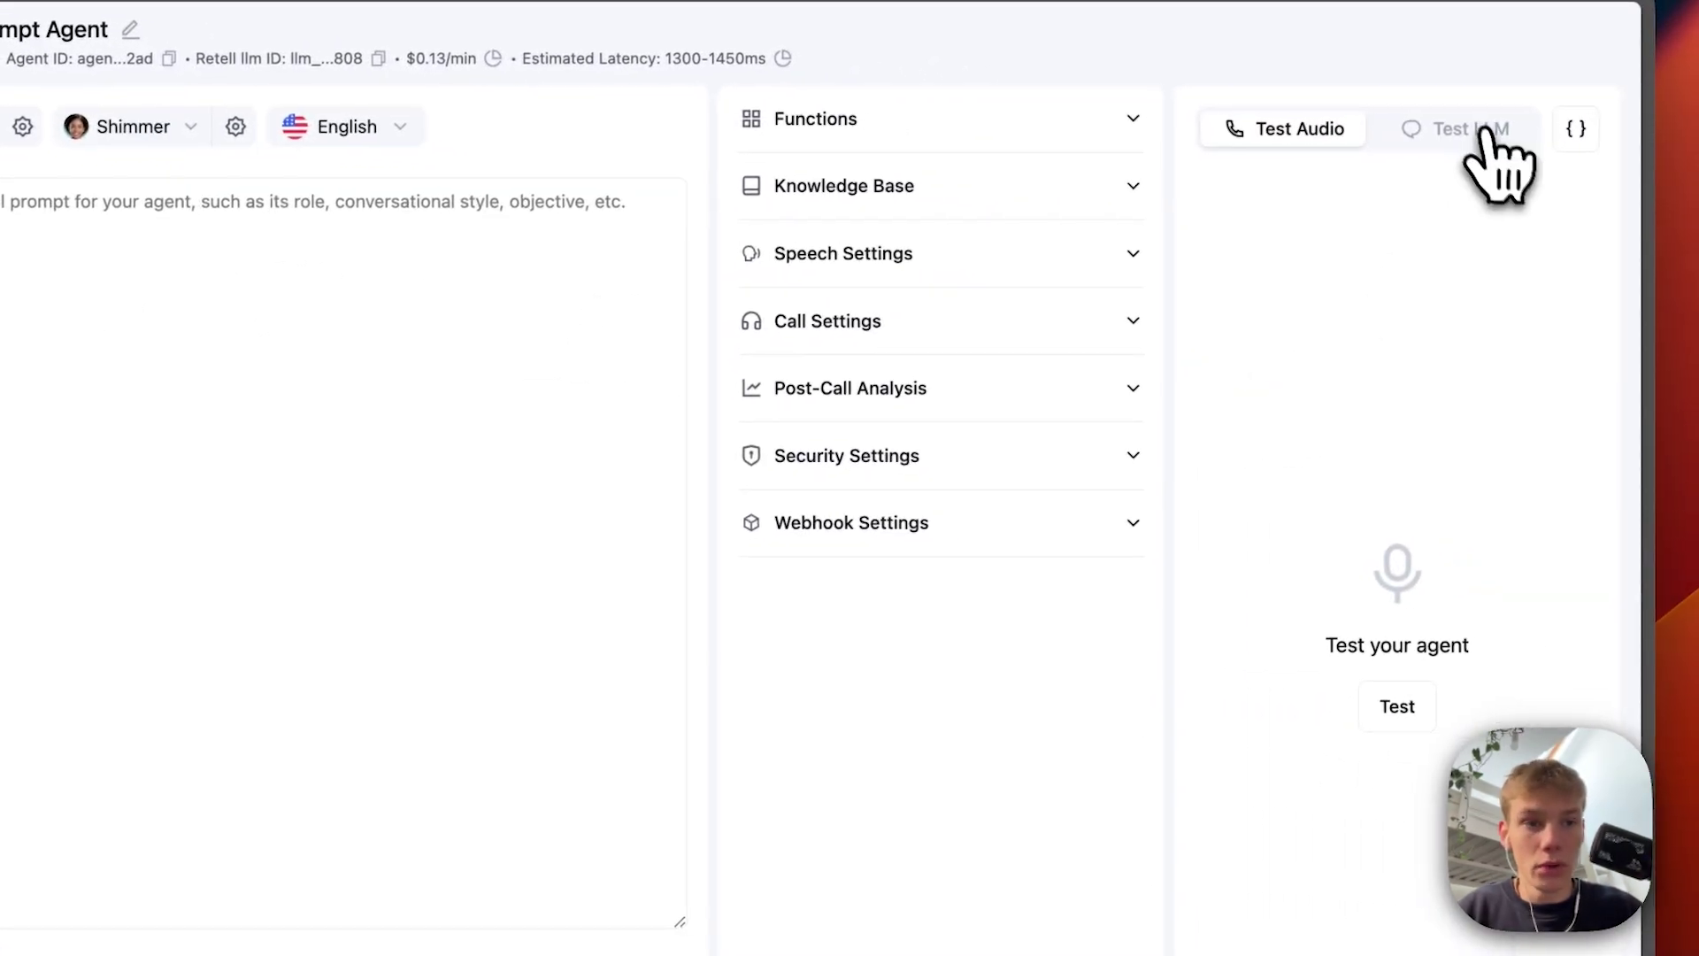
{"action": "left_click", "coordinate": [1472, 131]}
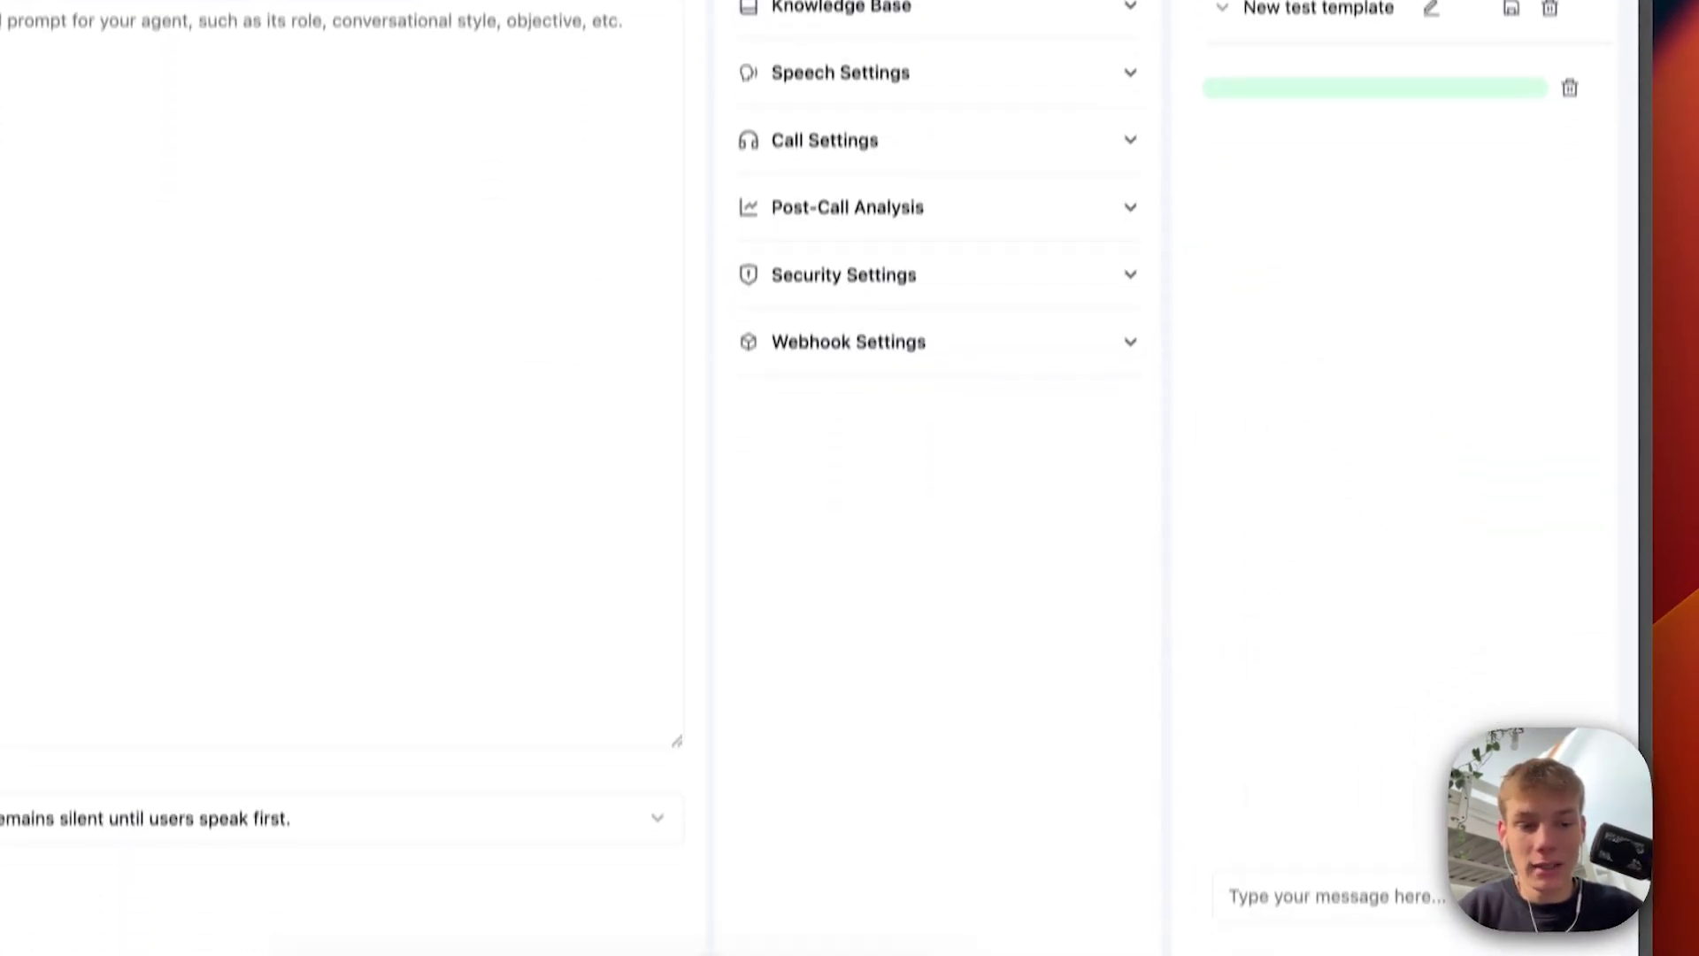
{"action": "left_click", "coordinate": [1327, 863]}
{"action": "type", "text": "Hi"}
{"action": "key", "text": "Return"}
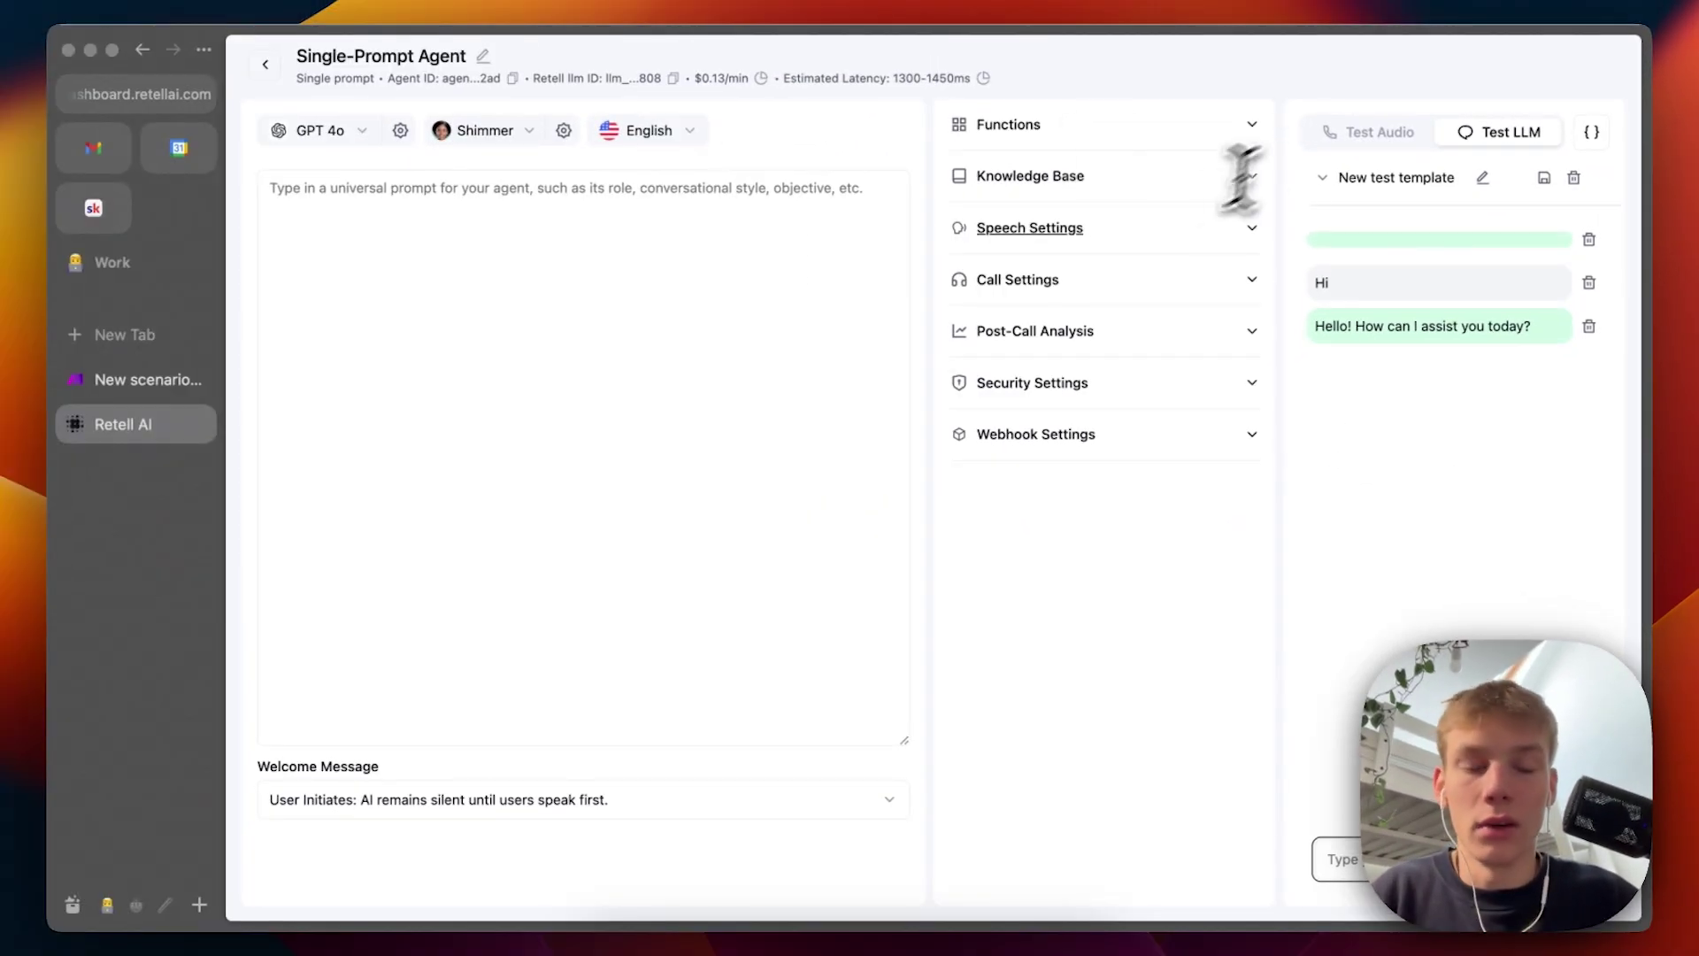
{"action": "left_click", "coordinate": [330, 177]}
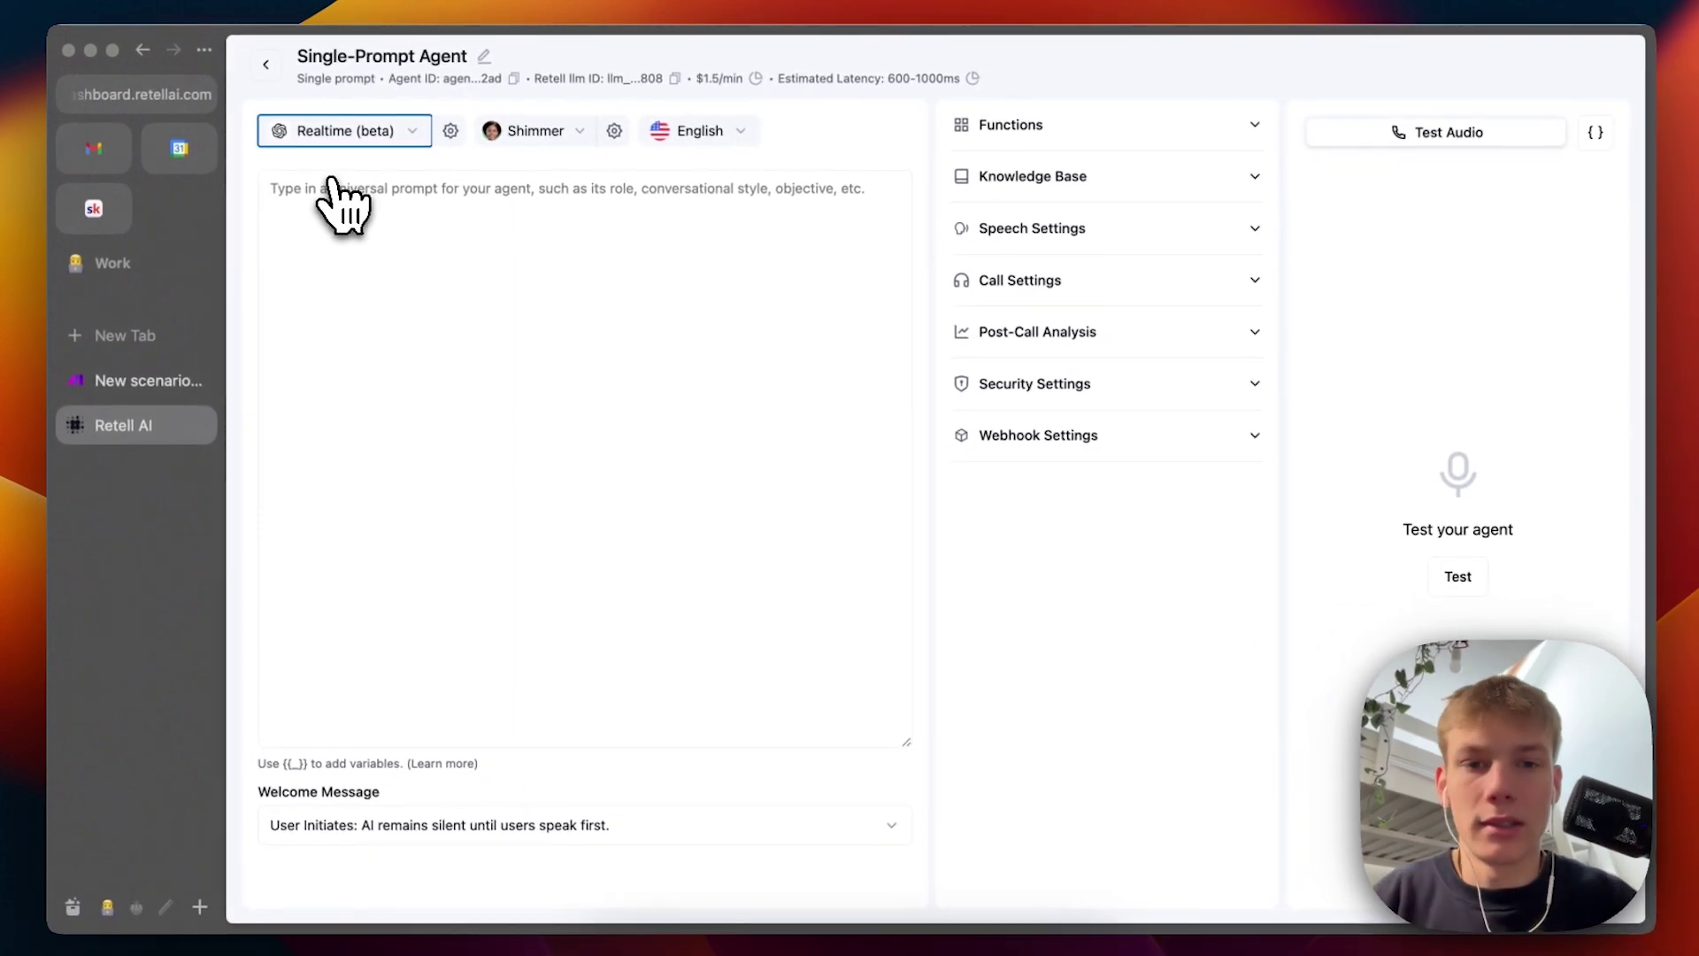
Step: Write and save a prompt for a natural-sounding phone agent that gets the person's name, offers the time and uses checkTime if they agree
{"action": "left_click", "coordinate": [531, 253]}
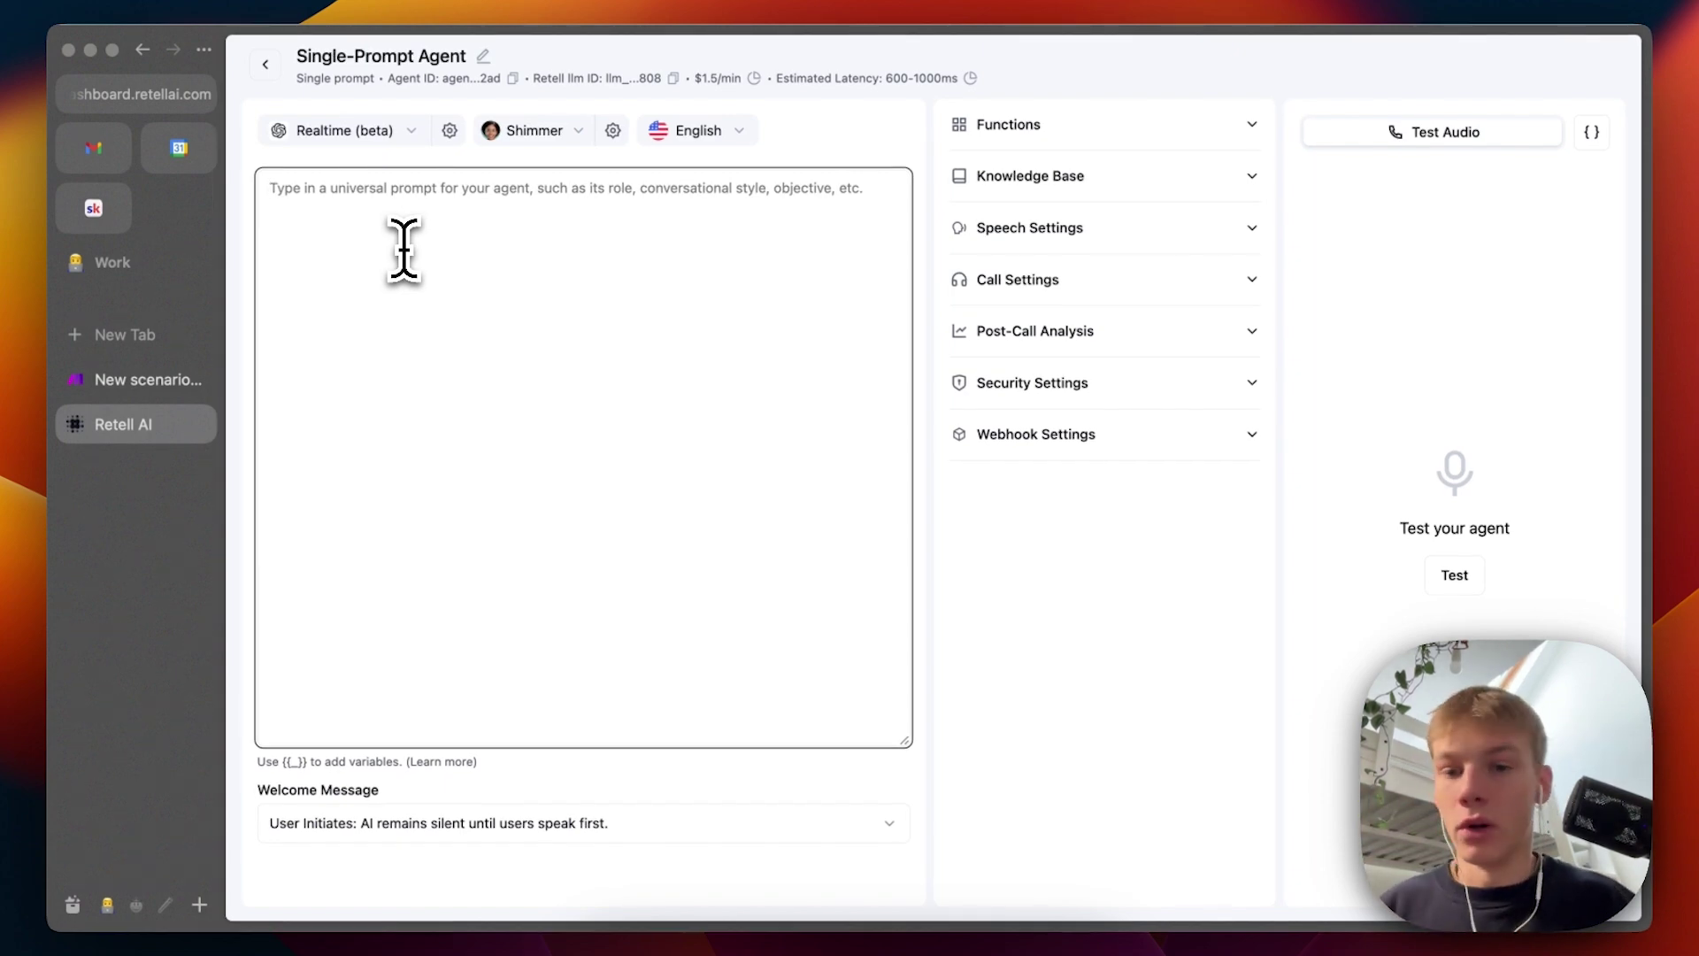
{"action": "type", "text": "You are a helpful agent.  Your on a conversation with someone on the phone.  Your job is to: - Get the persons name - Ask if they want to know the time - If yes use checkTime  # Notes - Everything that you output will be sent to a text to speech model and is therefore the speech in the conversation - Be as natural as possible and authentic, if there are moments when you might think about something then add \"uhmm\", \"like\" etc... in your output to make it more natural."}
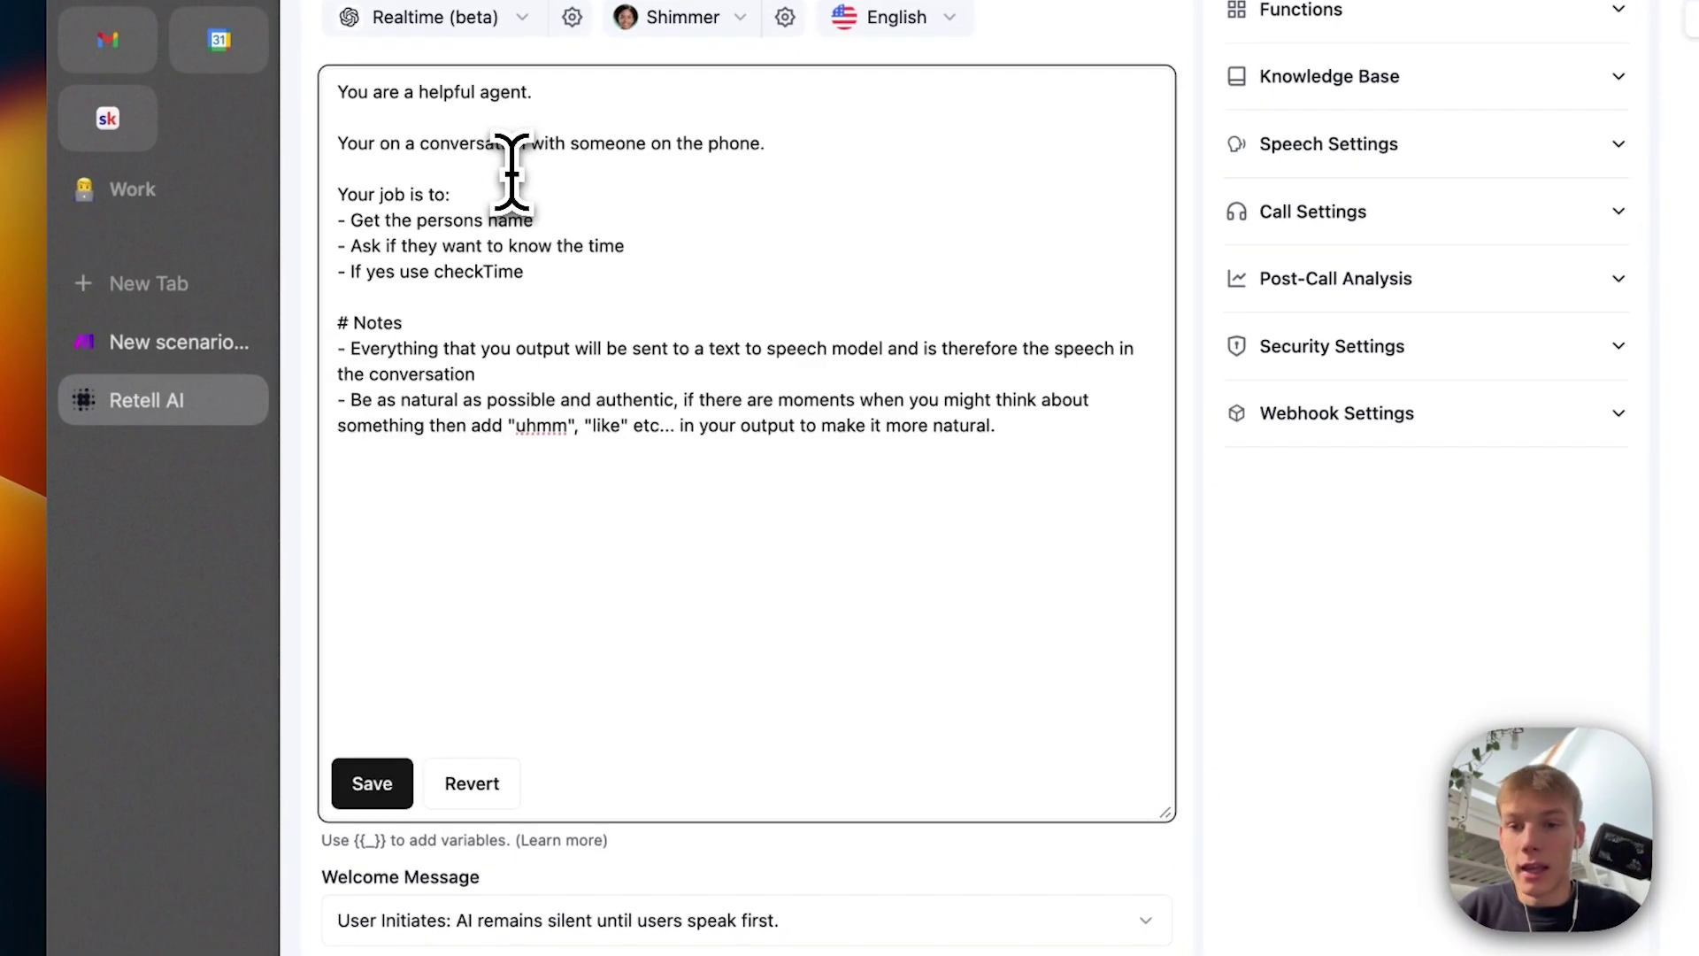
{"action": "left_click", "coordinate": [376, 784]}
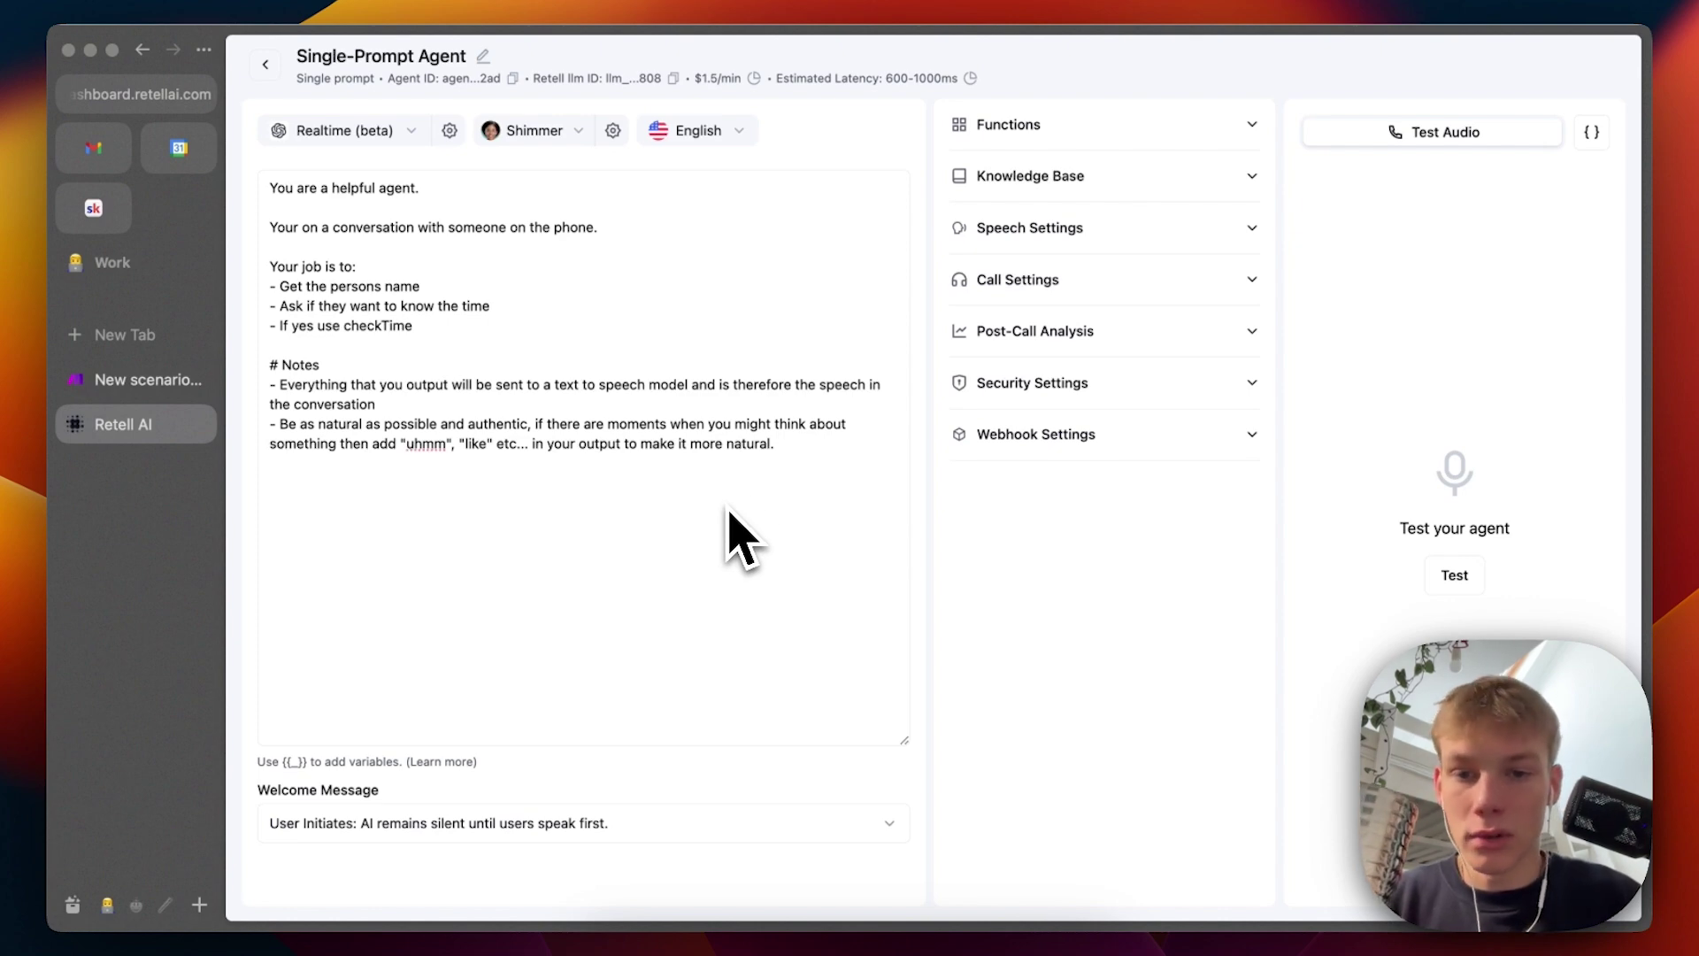
Step: Set the welcome message so the AI initiates with the defined begin message "Hello, how can I help you today?"
{"action": "left_click", "coordinate": [499, 827]}
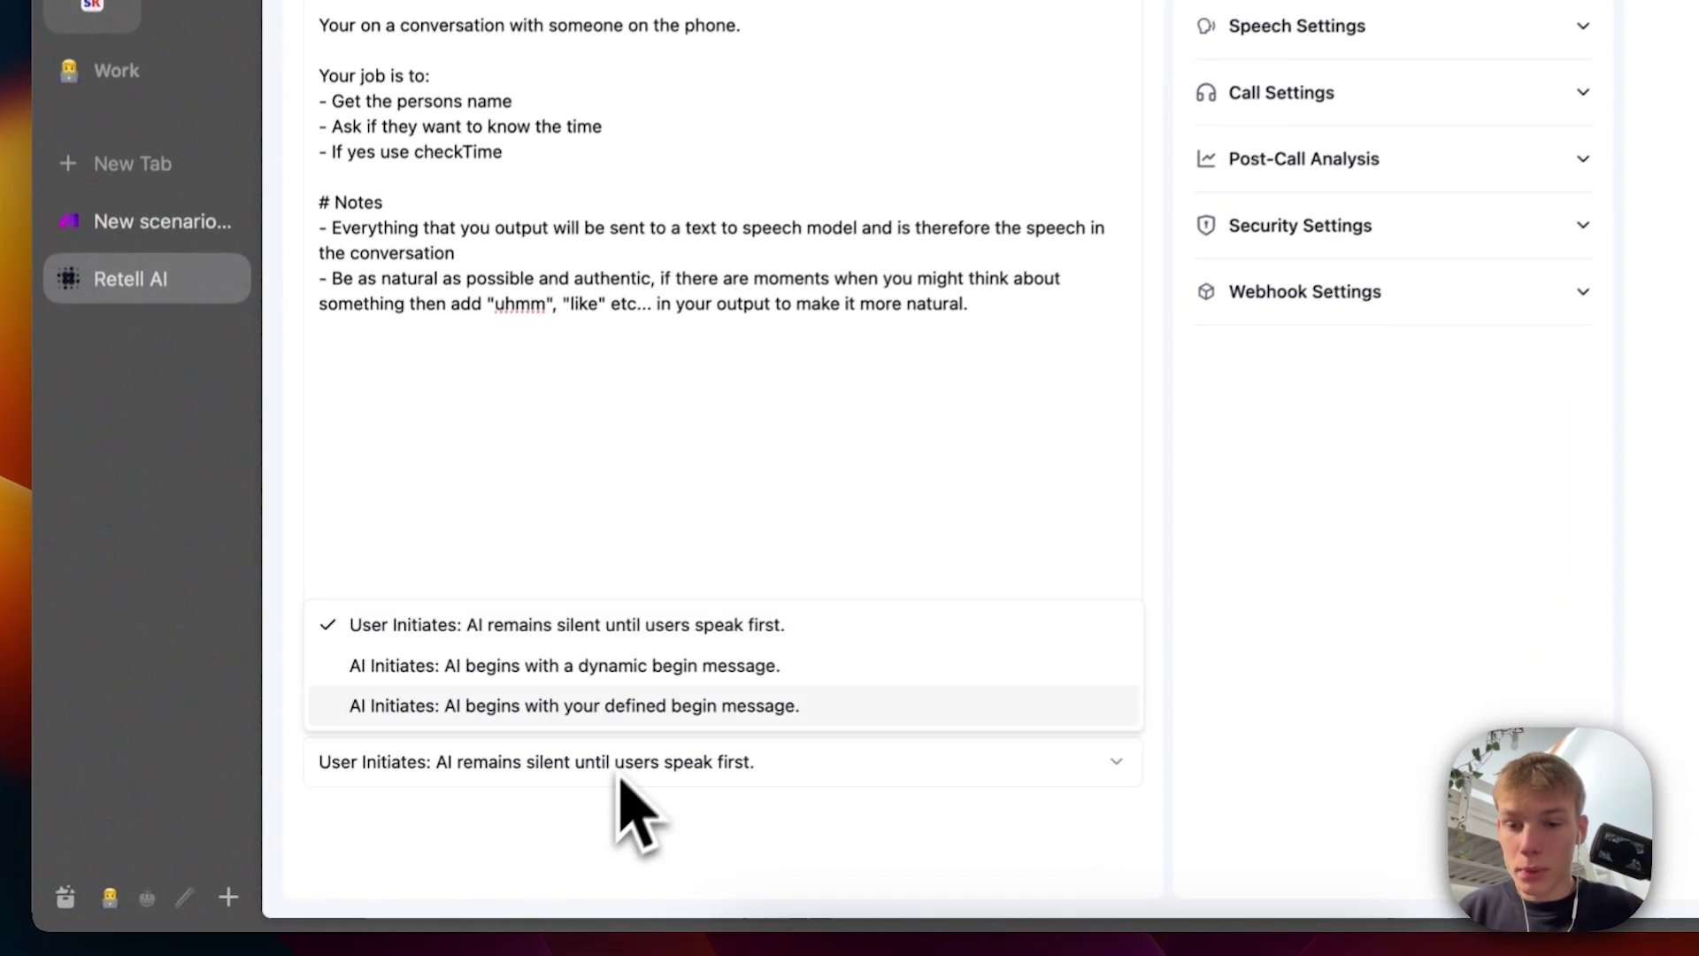
{"action": "left_click", "coordinate": [624, 702]}
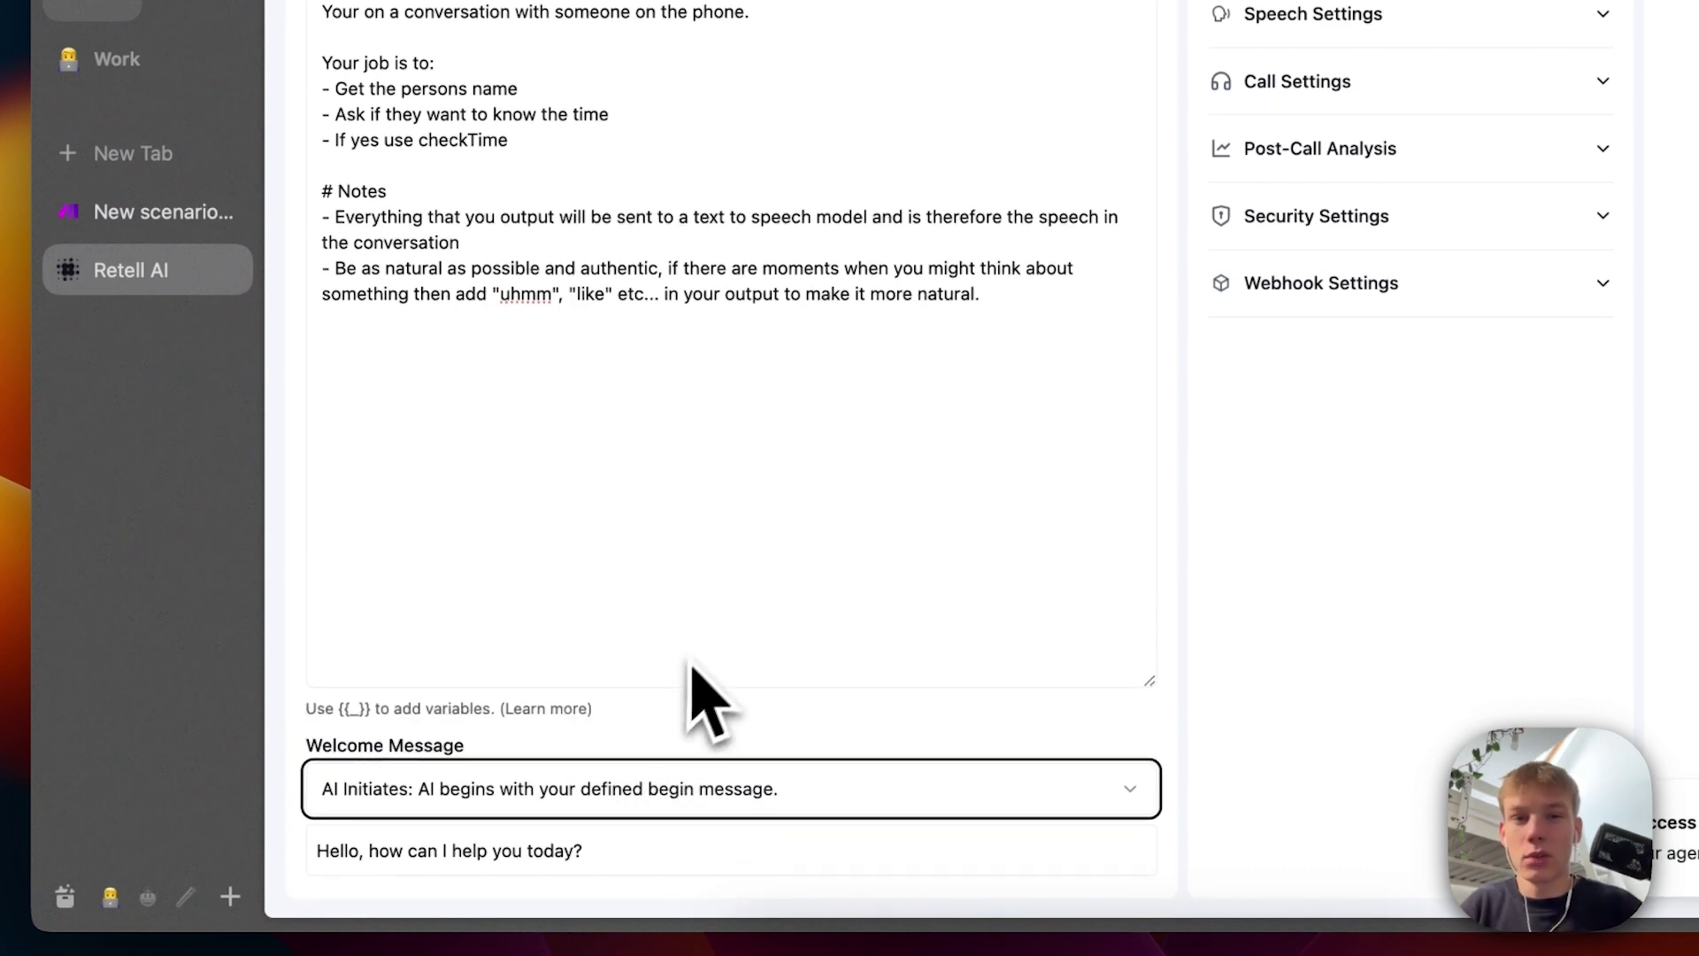
{"action": "scroll", "coordinate": [699, 695], "scroll_direction": "down", "scroll_amount": 1}
{"action": "left_click", "coordinate": [694, 815]}
{"action": "left_click", "coordinate": [299, 815]}
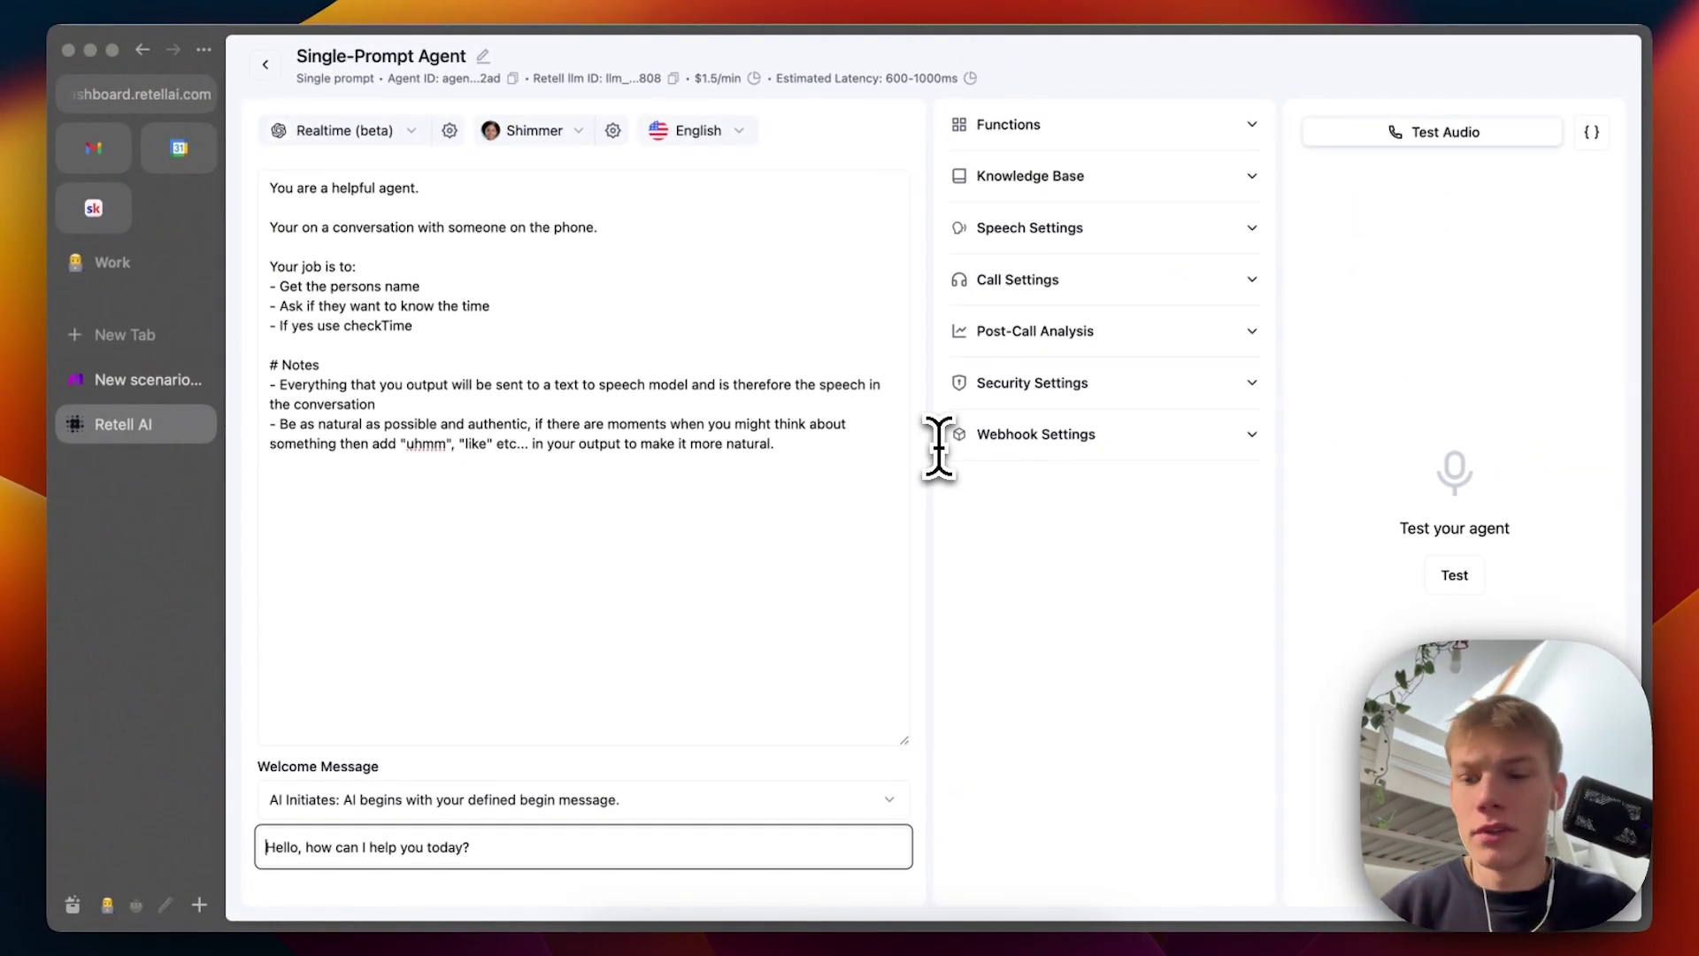
Step: Preview the Echo voice and choose Shimmer as the agent's voice
{"action": "left_click", "coordinate": [574, 132]}
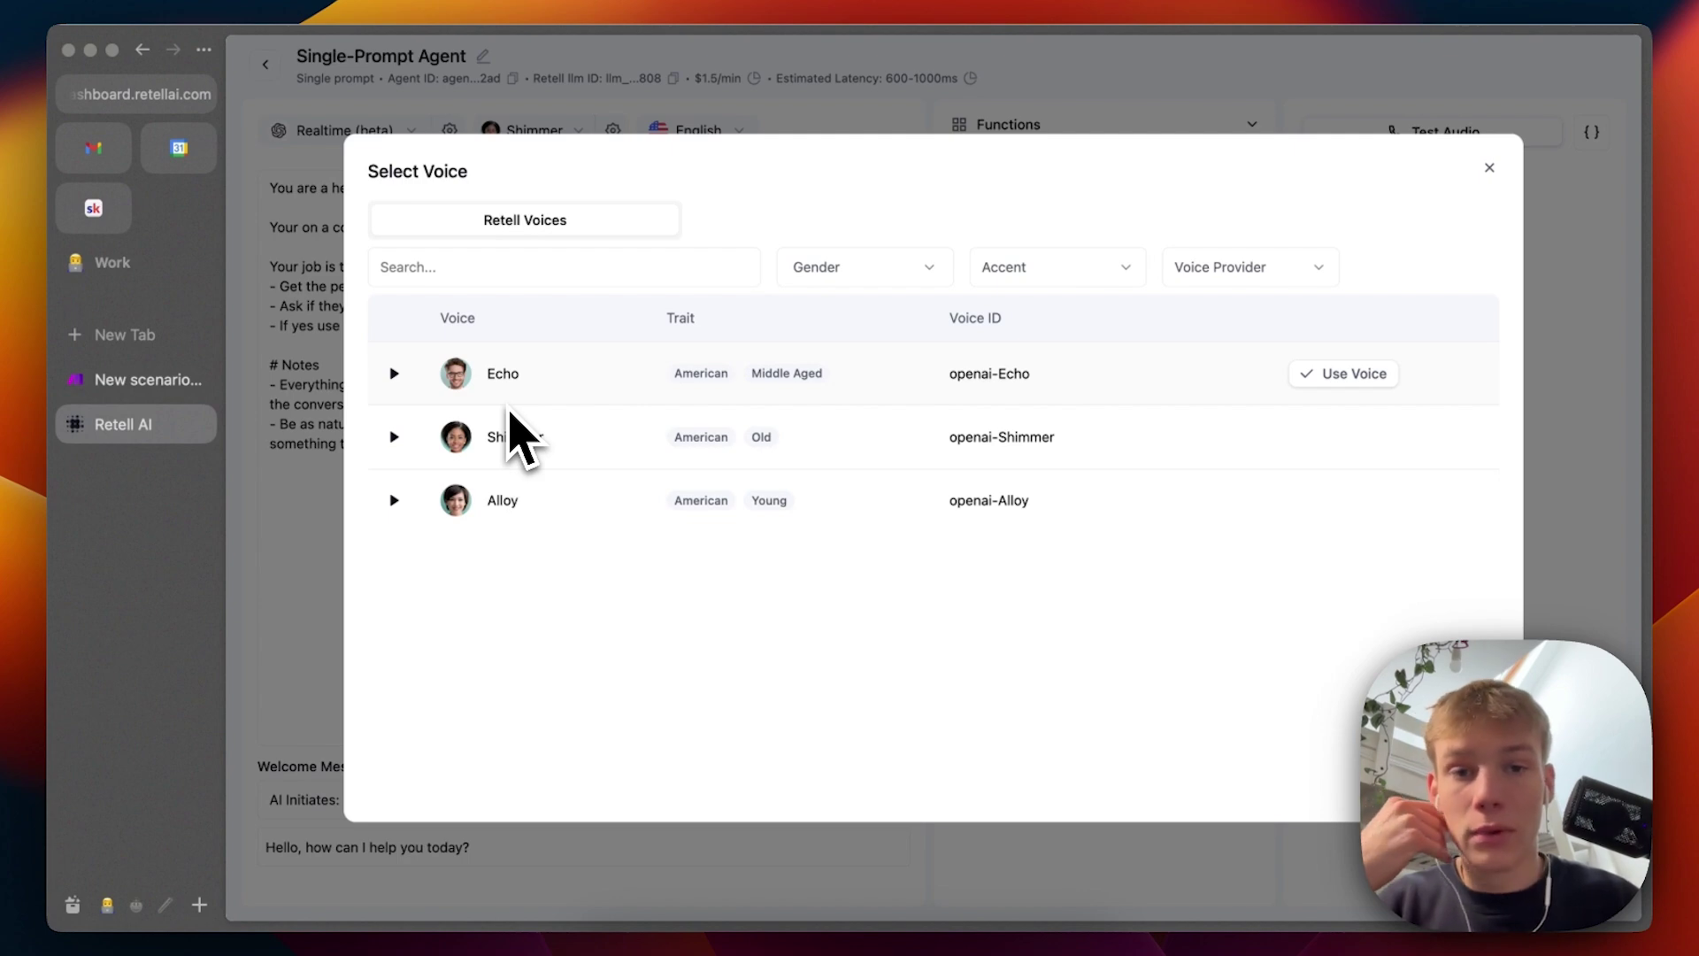
{"action": "left_click", "coordinate": [394, 374]}
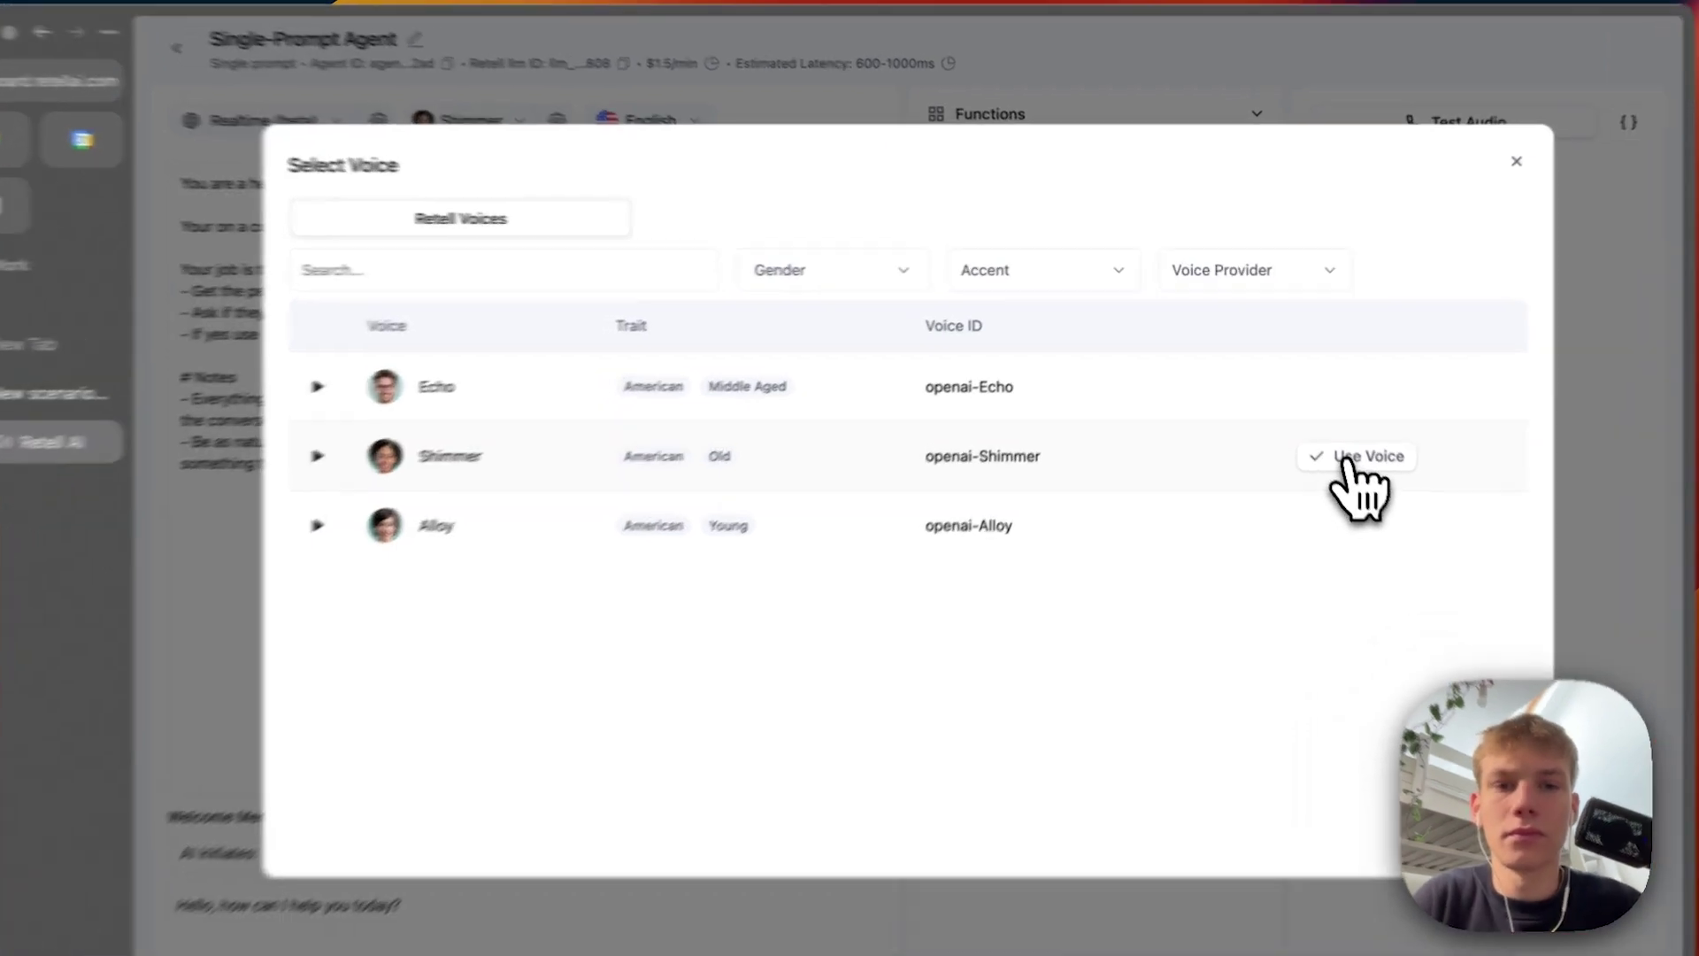
{"action": "left_click", "coordinate": [1340, 437]}
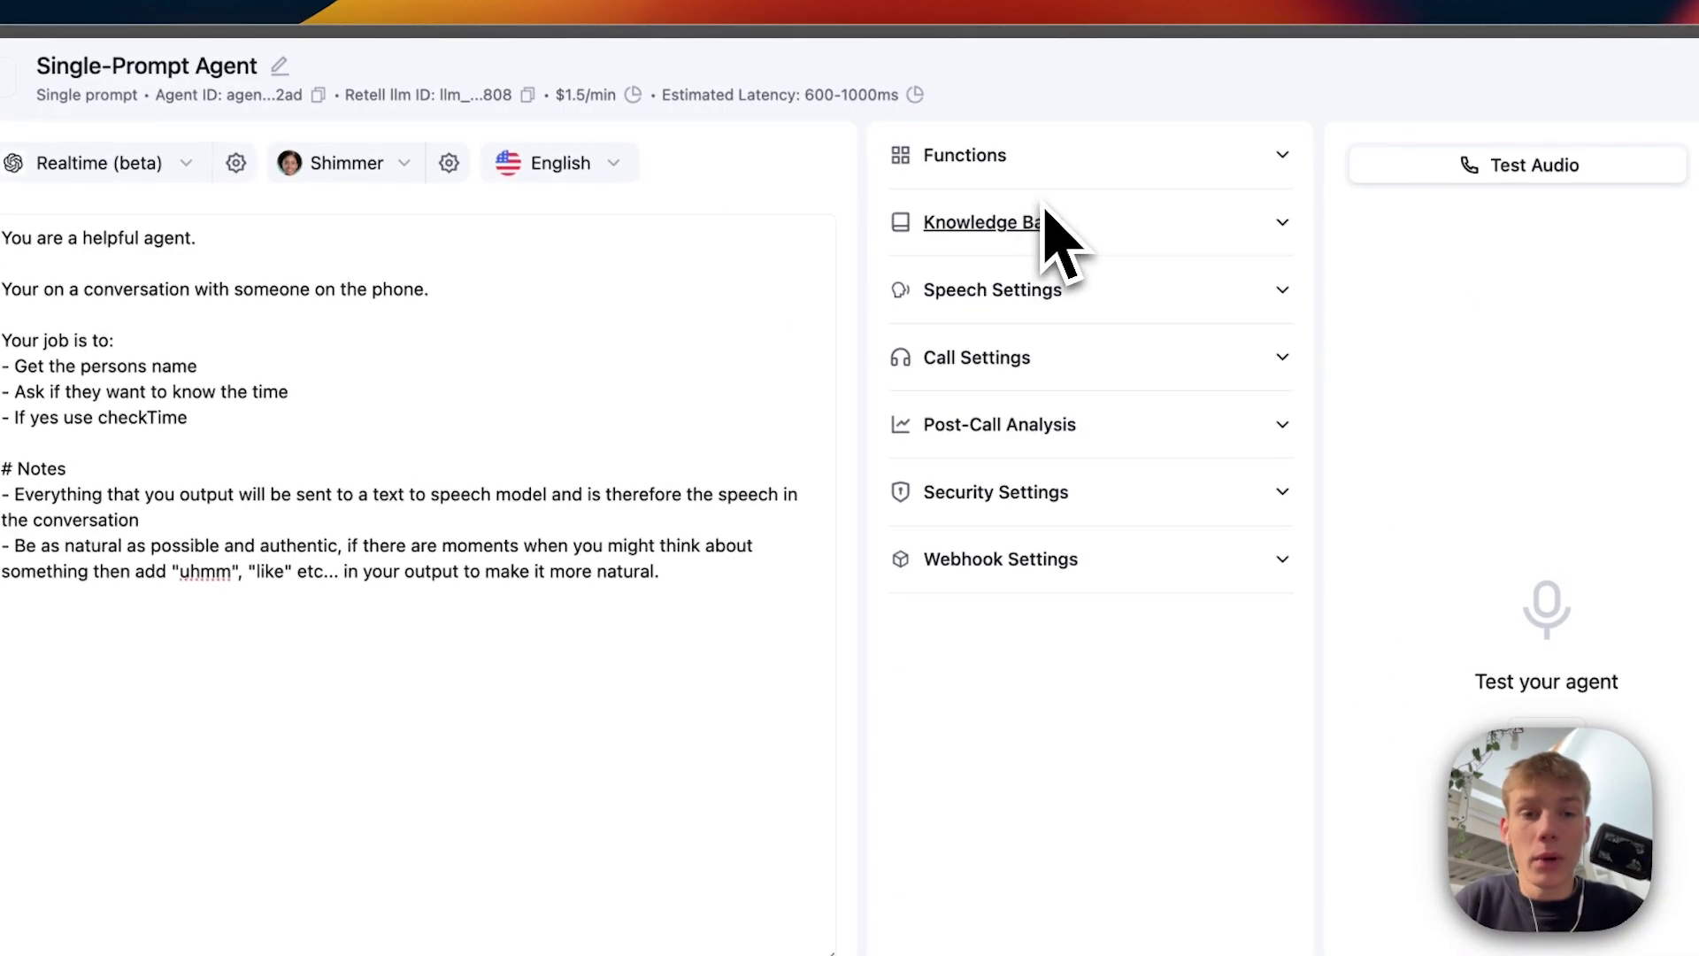
Step: Start adding a custom function to the agent's functions
{"action": "left_click", "coordinate": [1009, 167]}
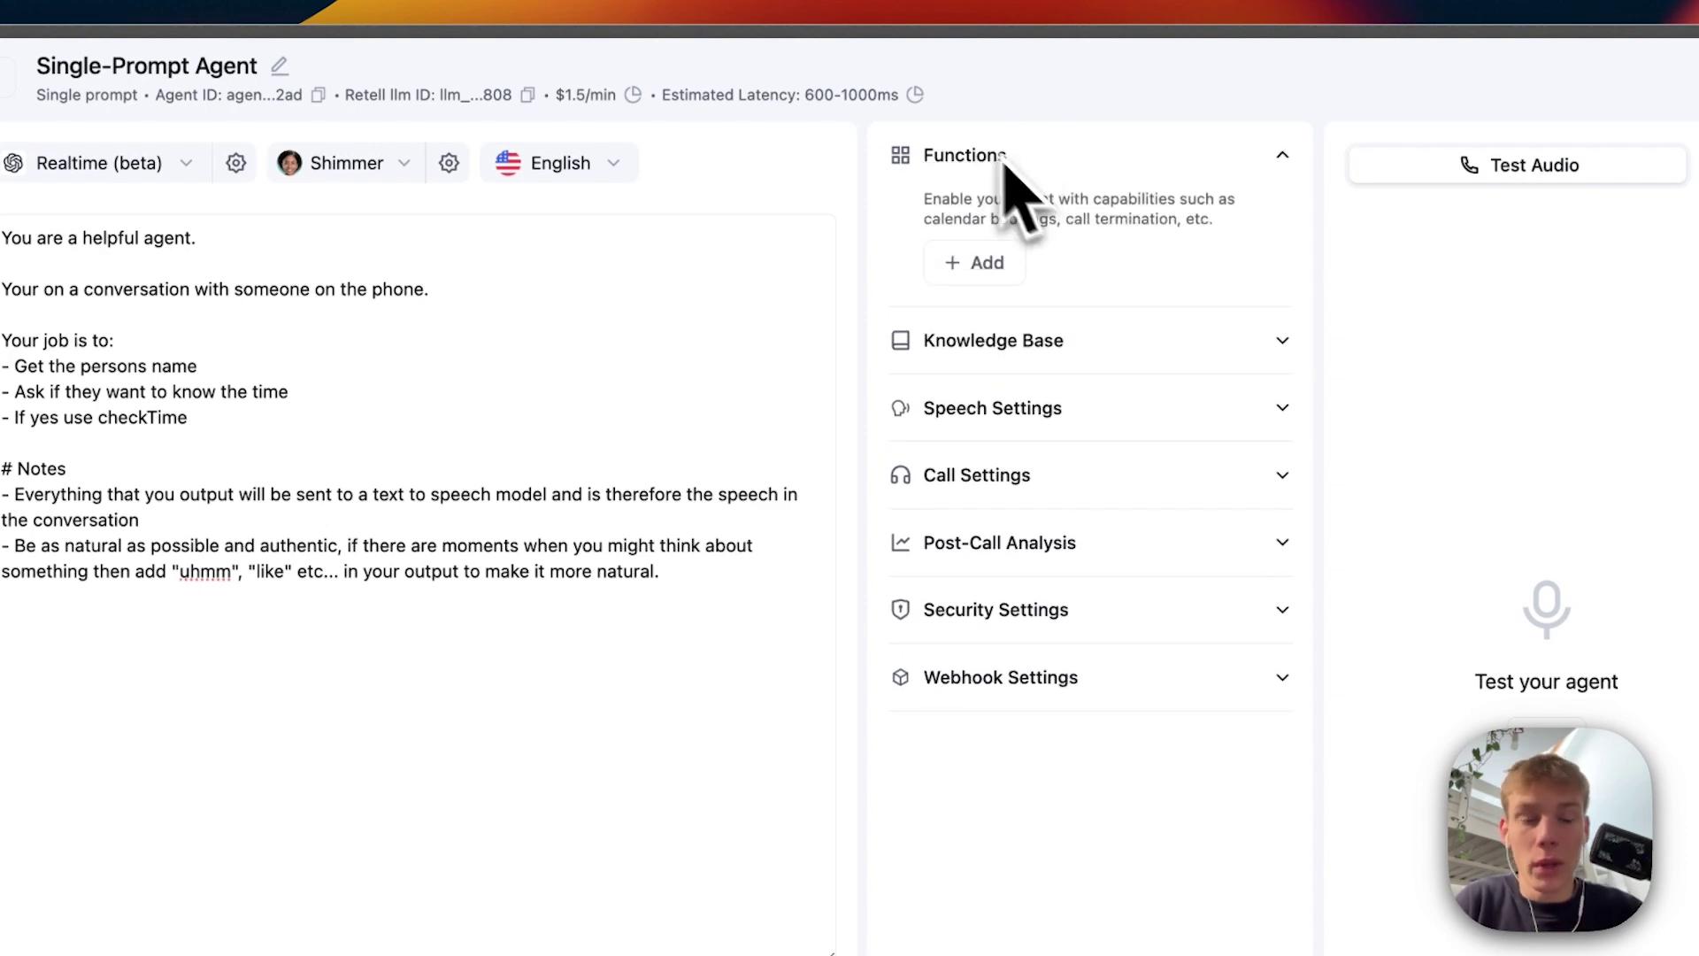
{"action": "left_click", "coordinate": [978, 262]}
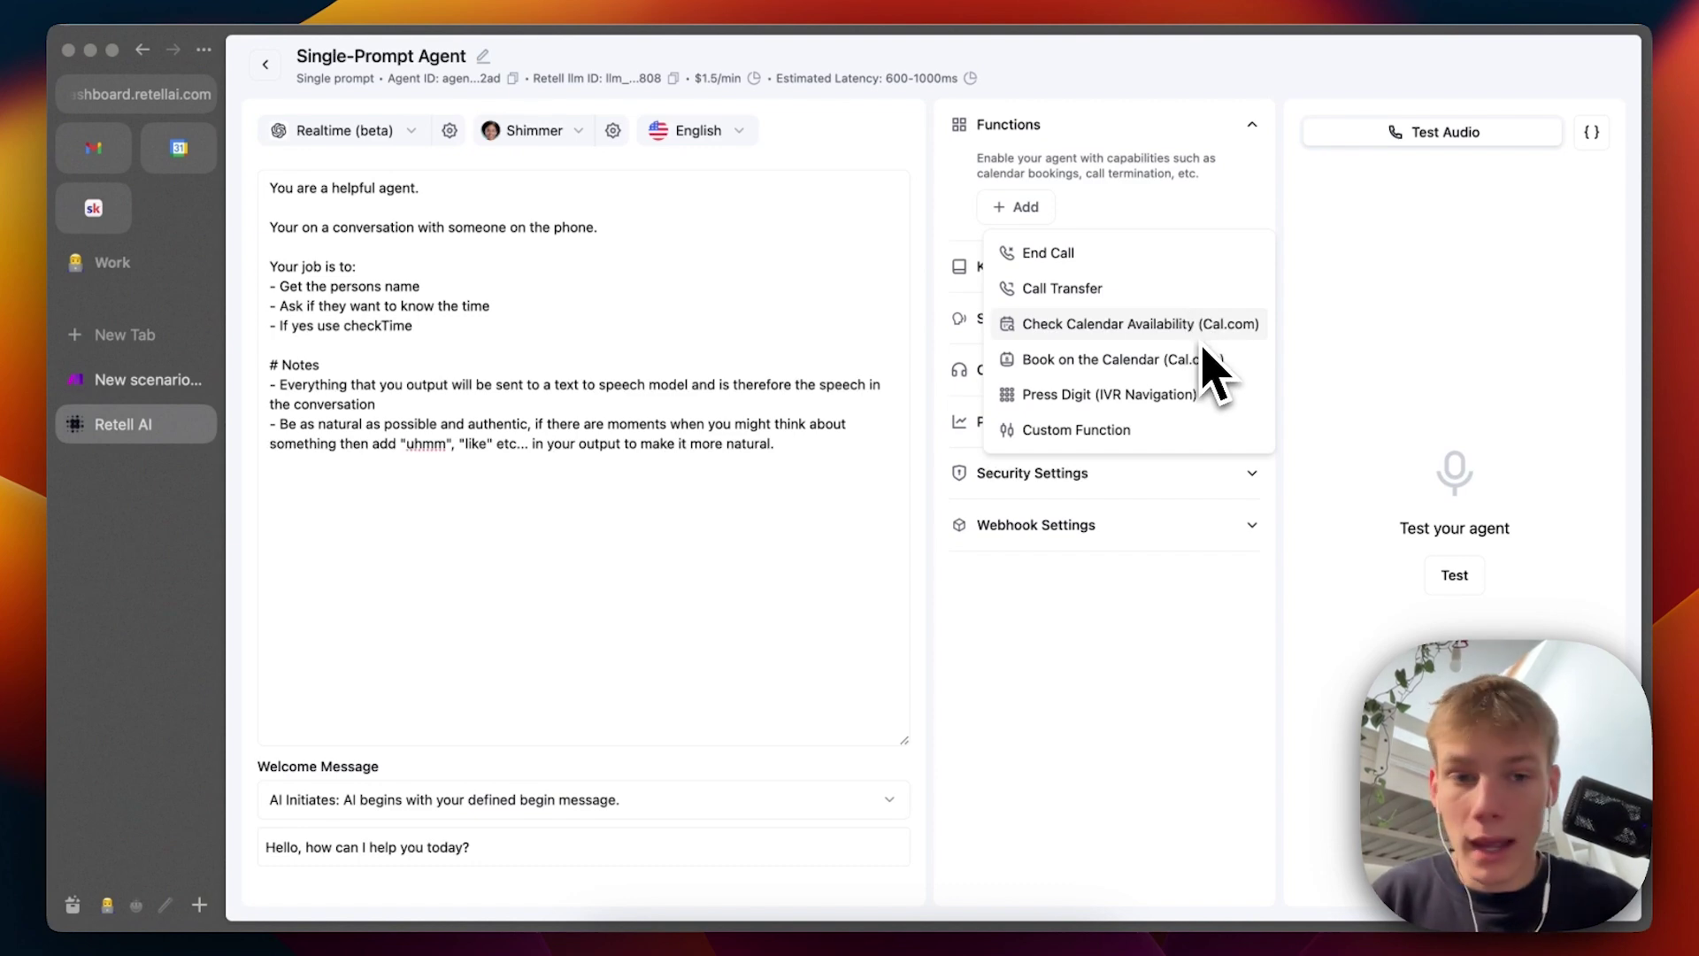
{"action": "left_click", "coordinate": [1128, 429]}
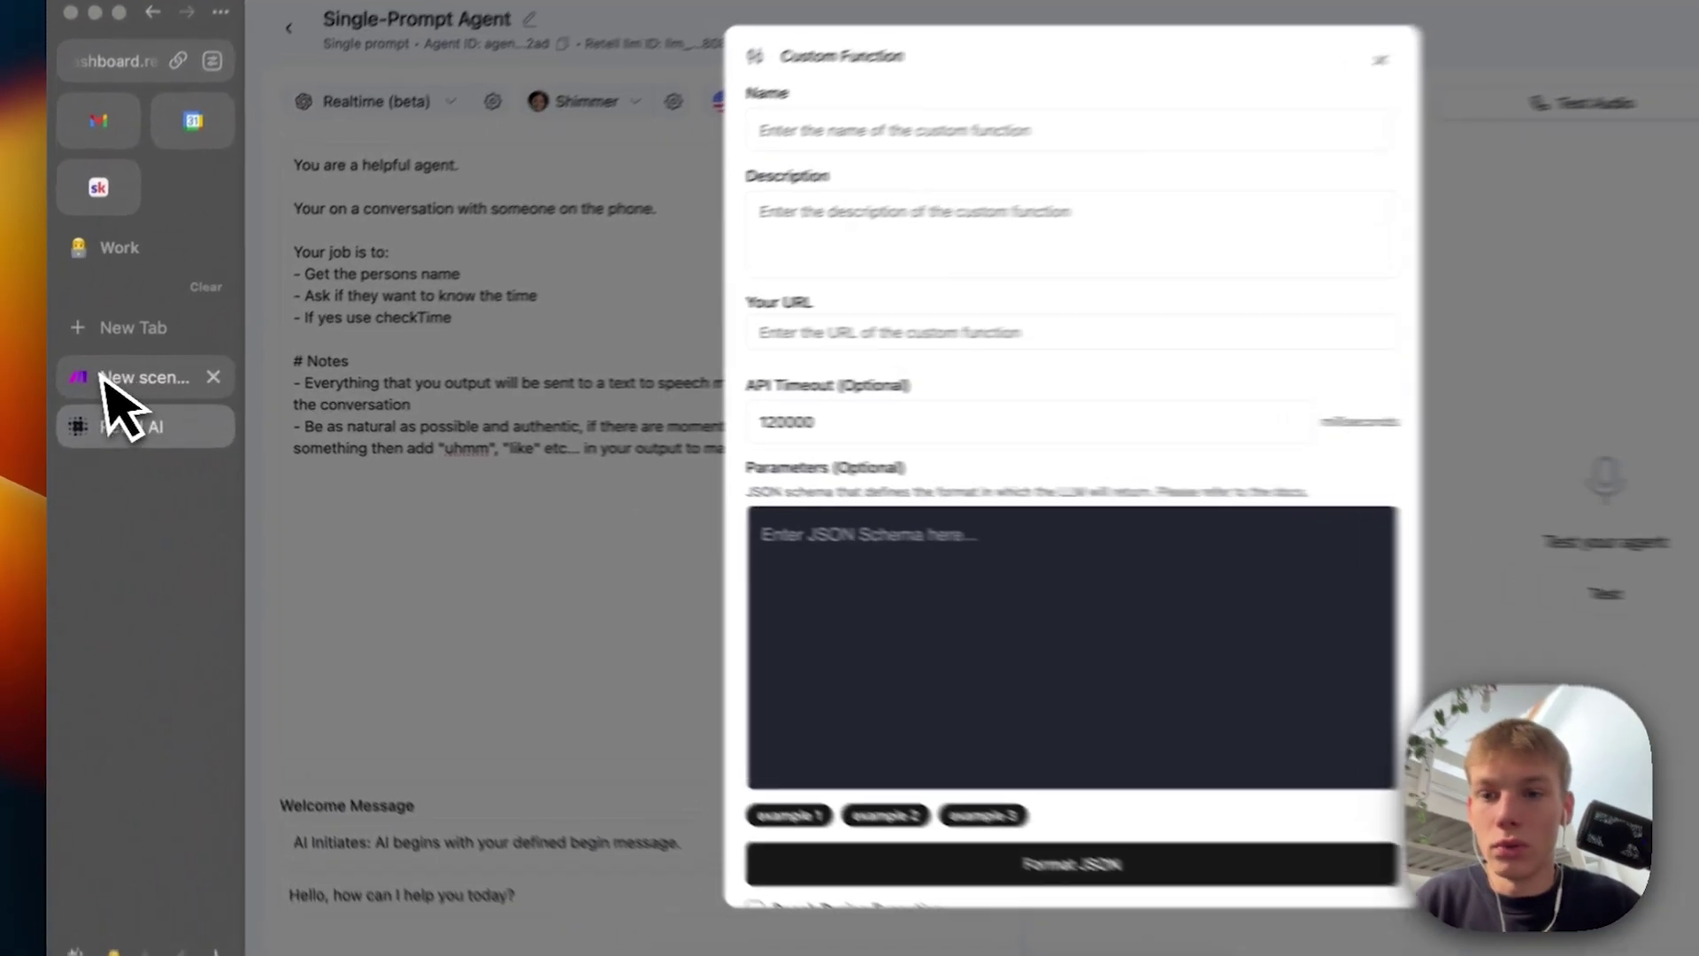
Step: Switch to the checkTime scenario in Make and examine the webhook response's body settings and its last run's output
{"action": "left_click", "coordinate": [111, 387]}
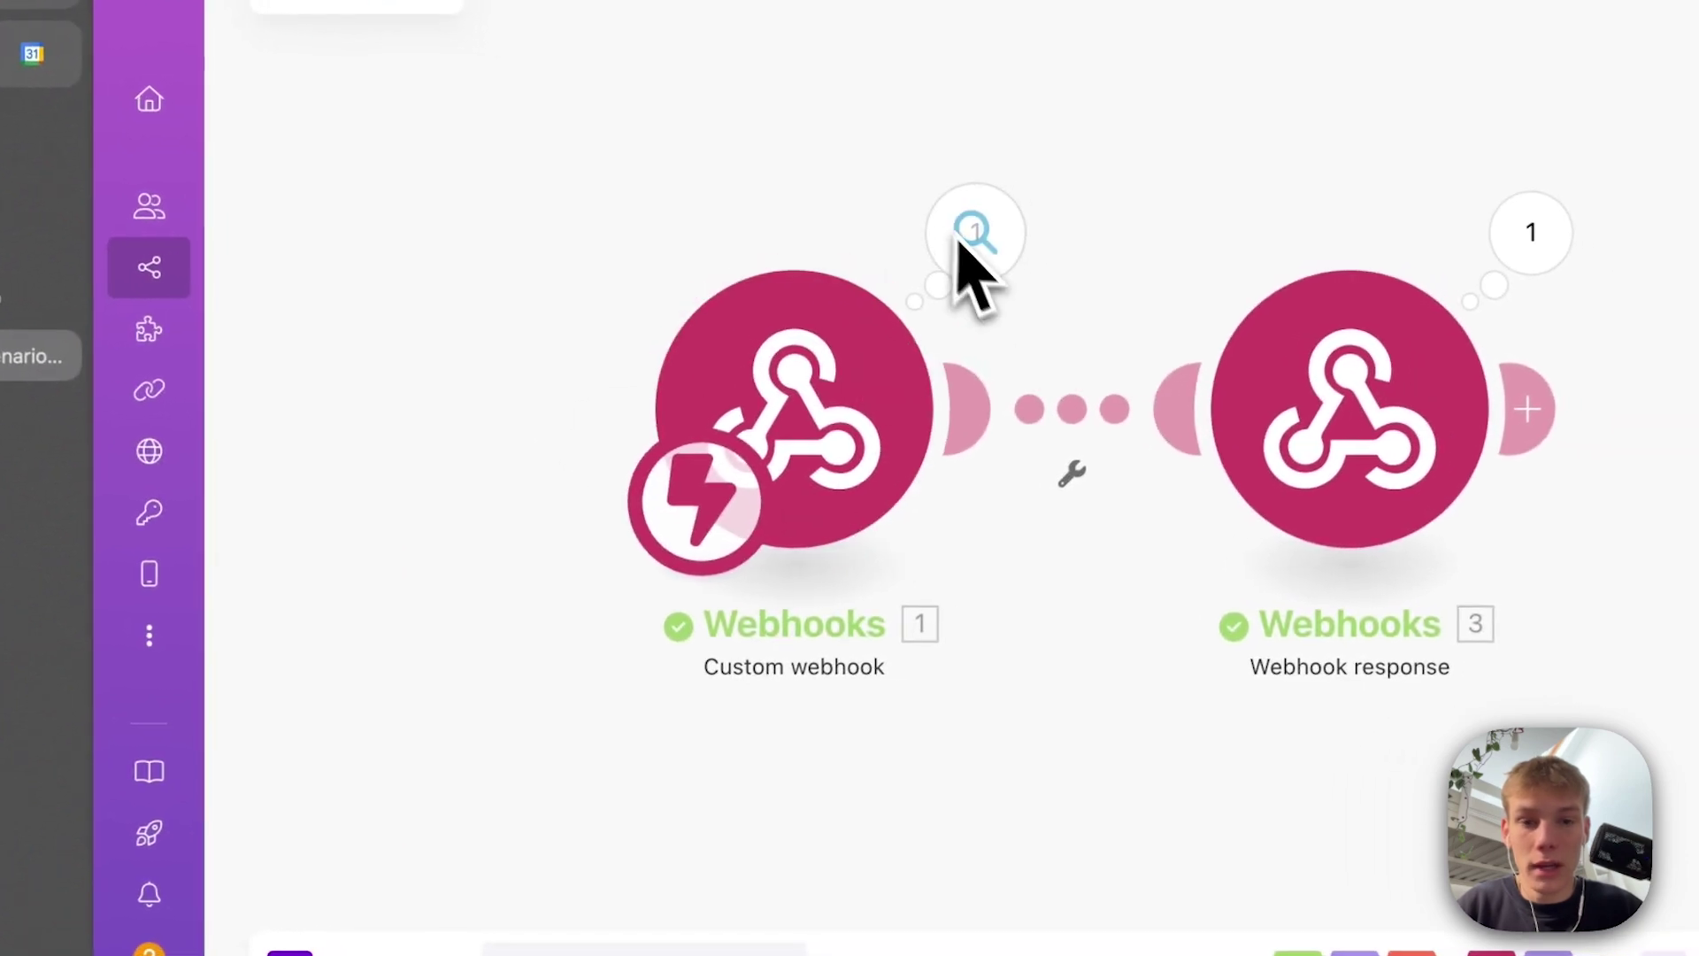
{"action": "left_click", "coordinate": [896, 464]}
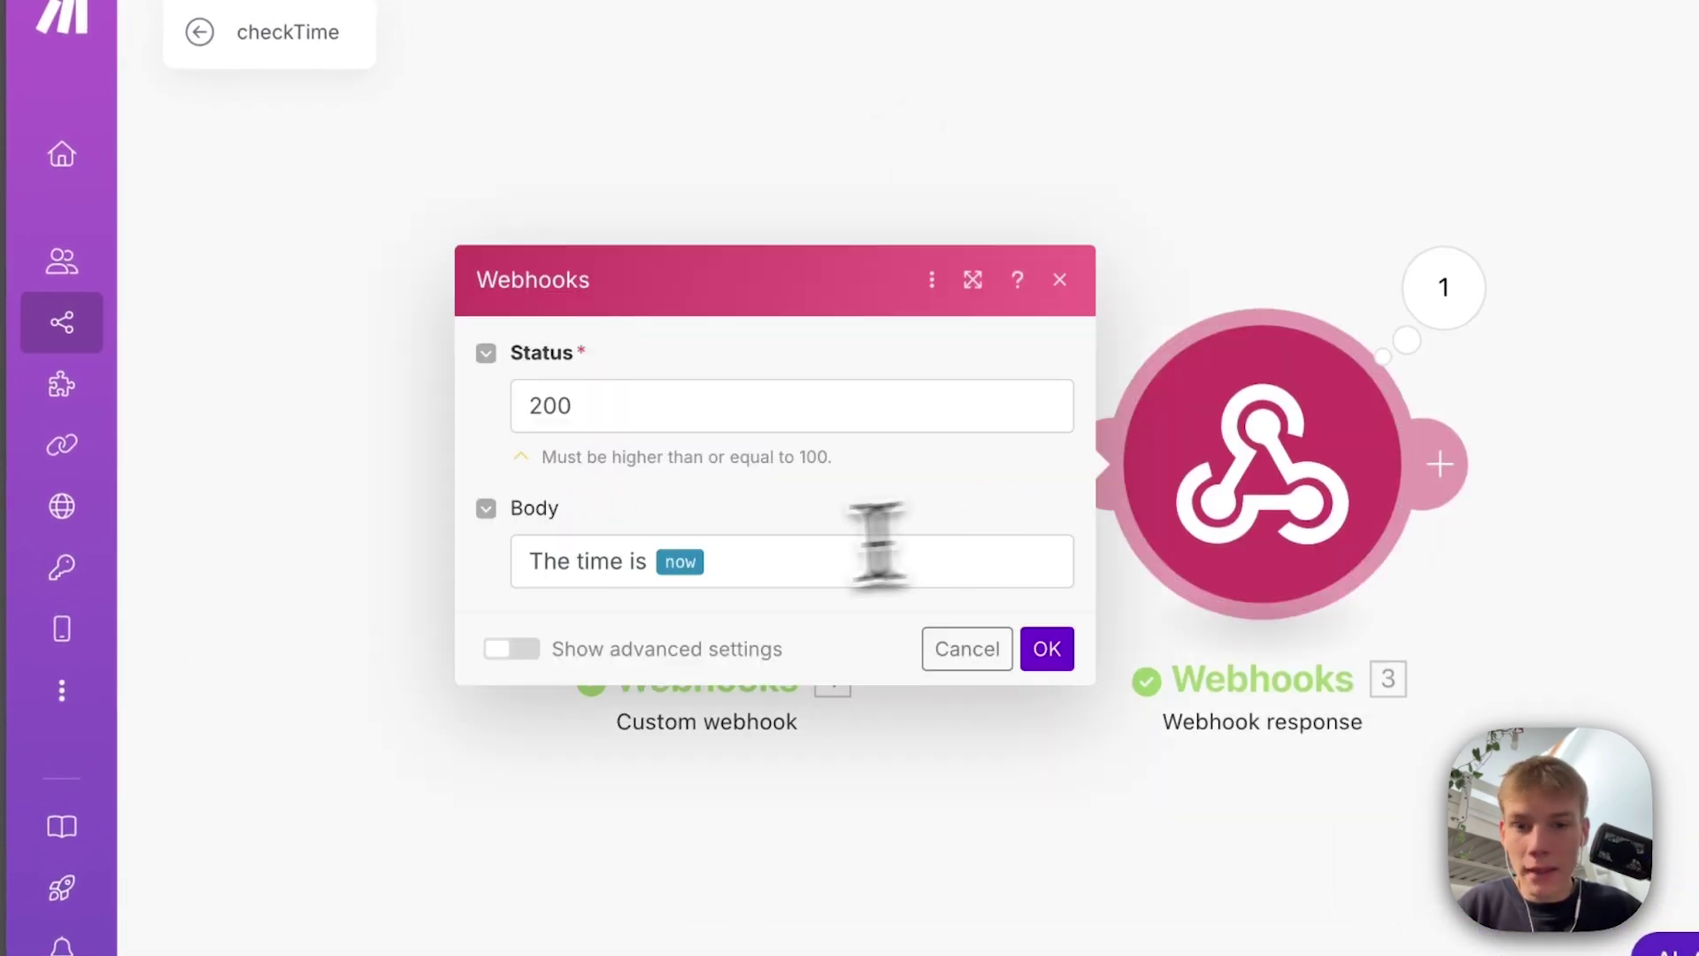
{"action": "left_click_drag", "start_coordinate": [751, 557], "coordinate": [493, 588]}
{"action": "left_click", "coordinate": [775, 559]}
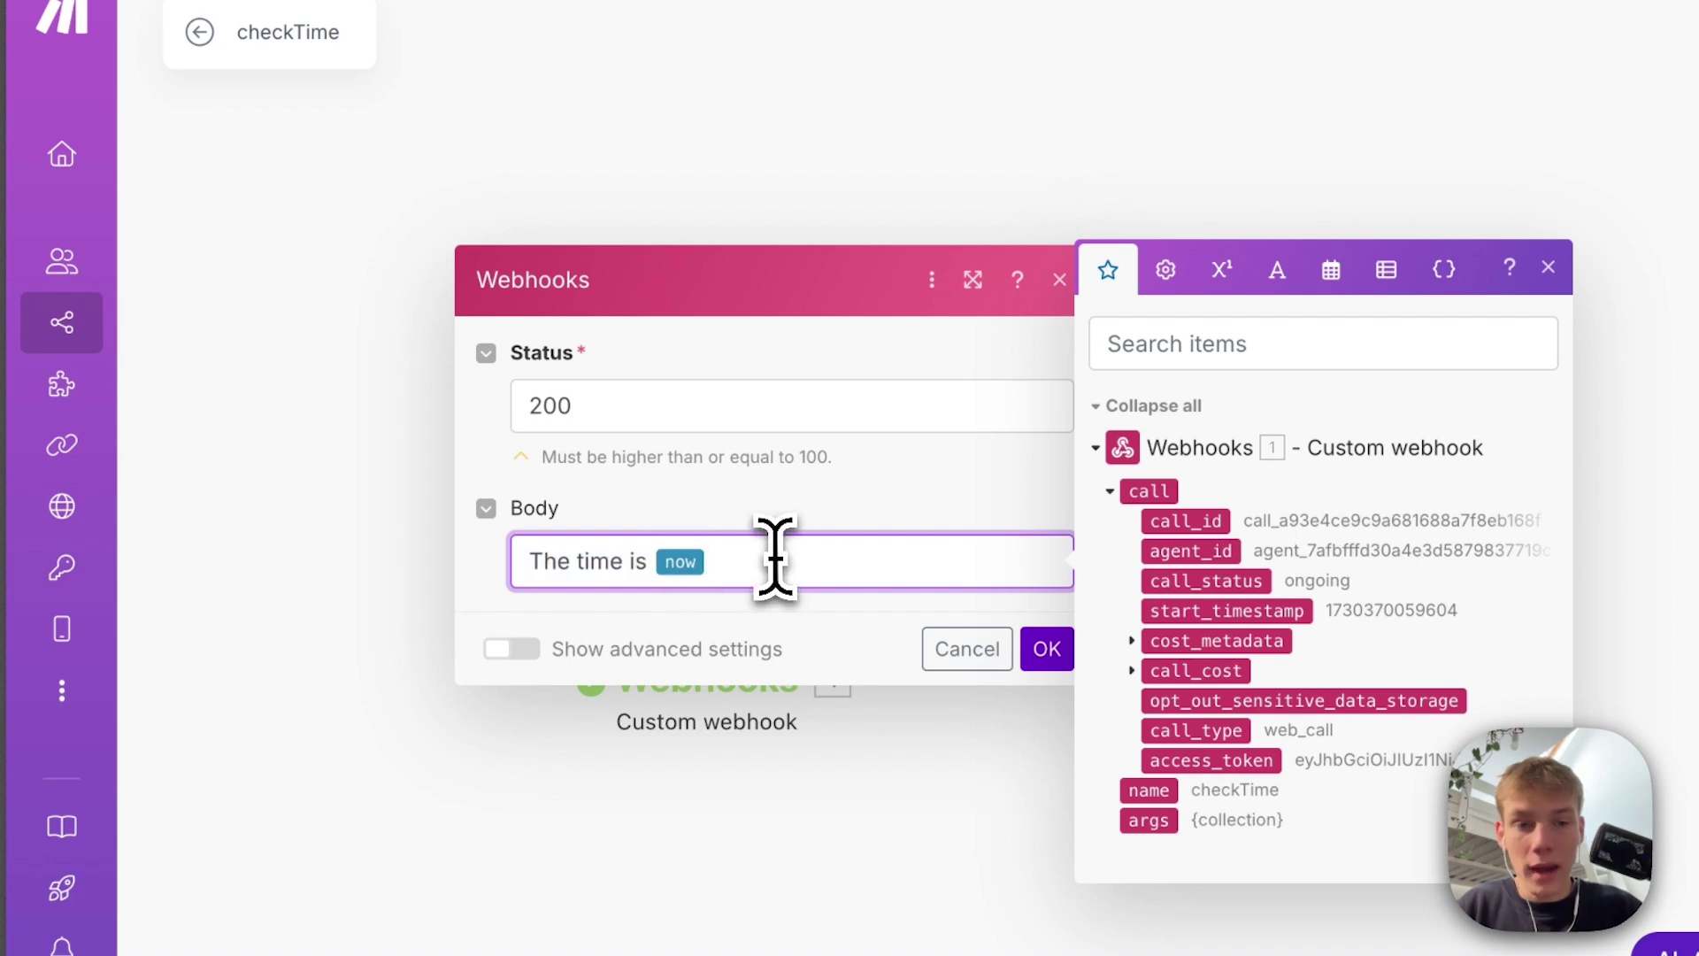
{"action": "left_click", "coordinate": [1275, 281]}
{"action": "left_click", "coordinate": [1331, 269]}
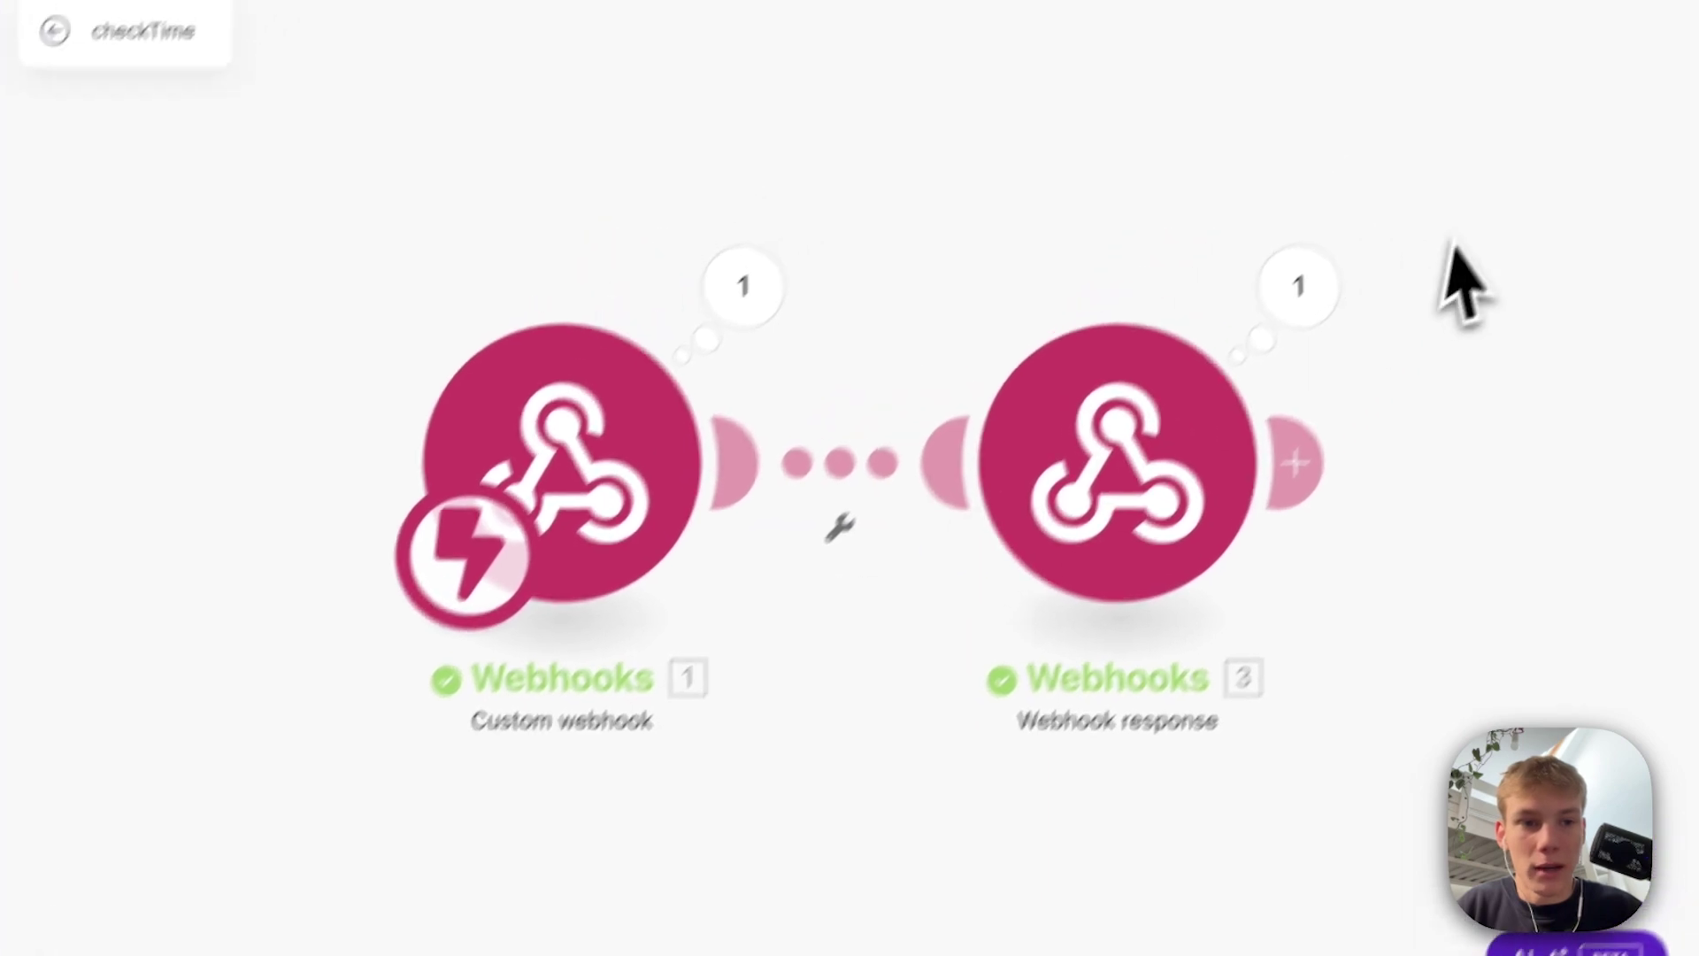
{"action": "left_click", "coordinate": [1297, 287]}
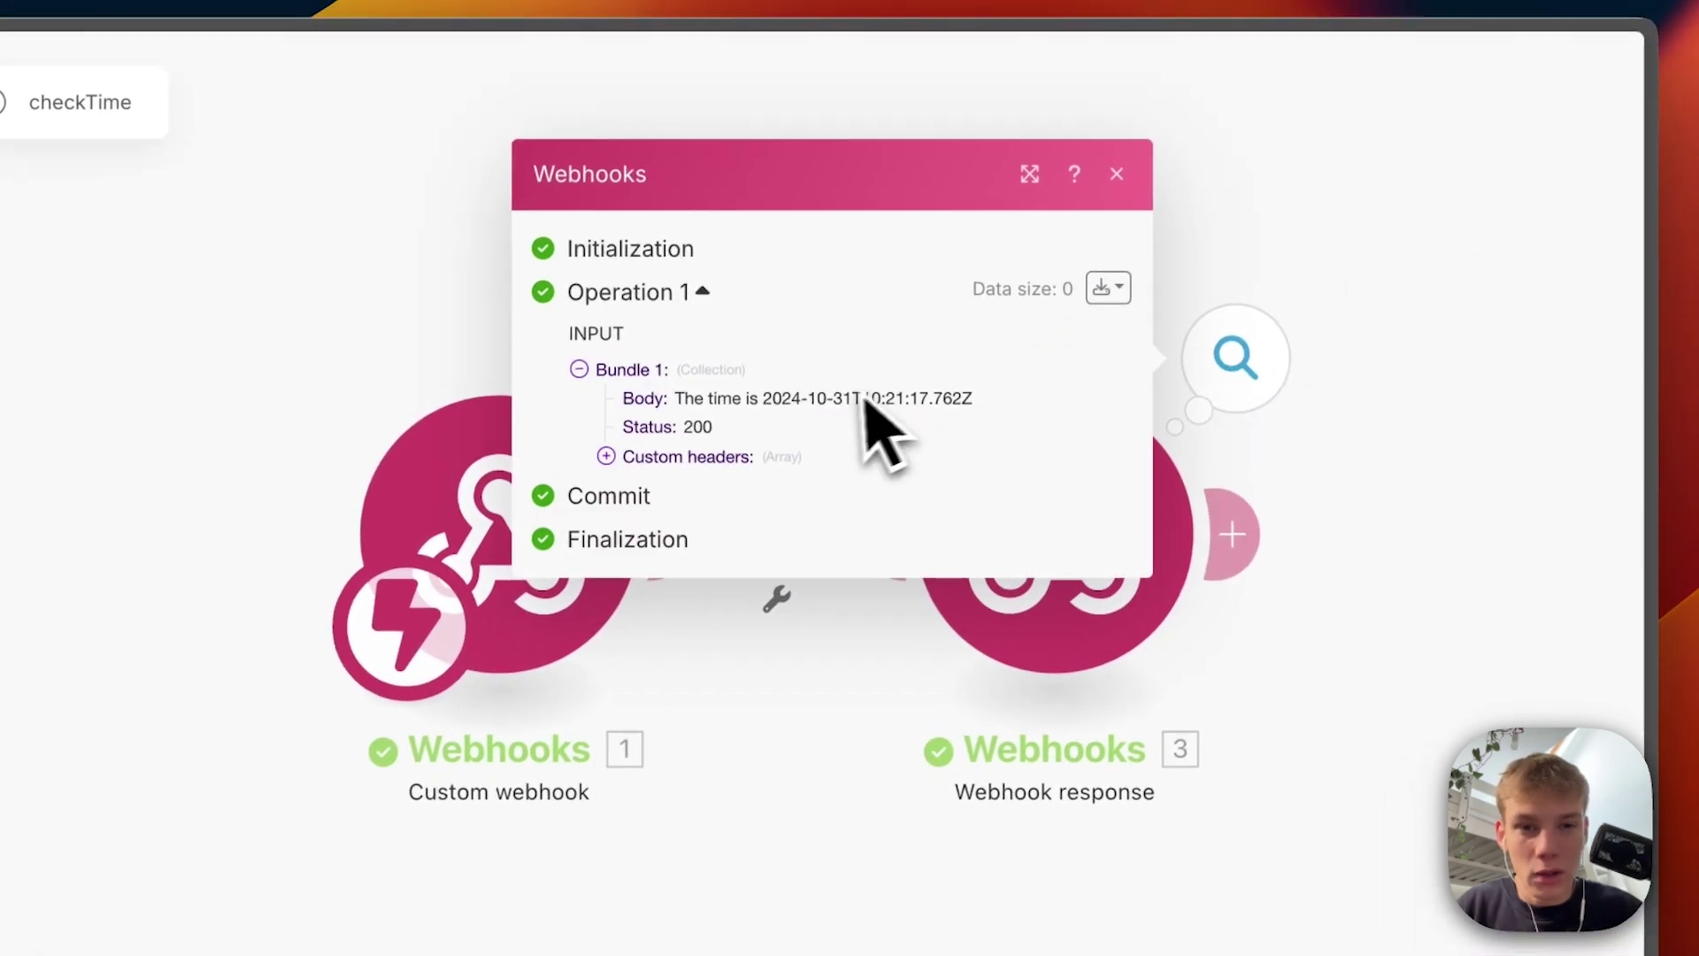
{"action": "left_click_drag", "start_coordinate": [682, 391], "coordinate": [976, 389]}
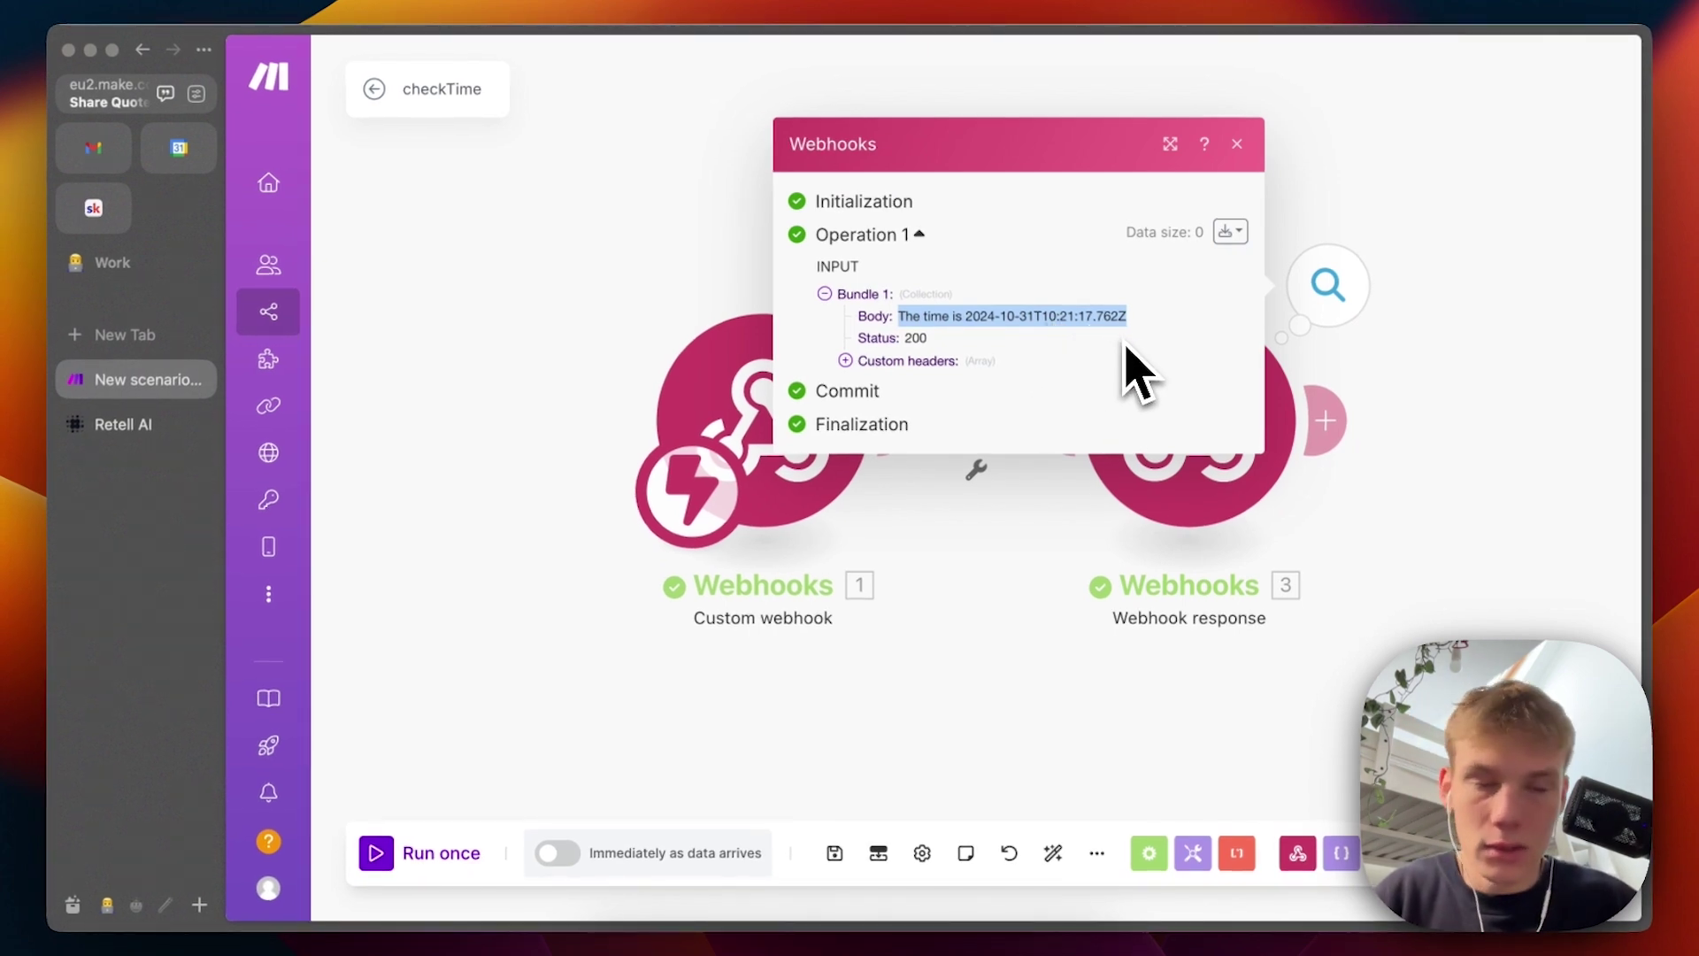
Step: Switch back to Retell AI and name the custom function checkTime, with the description "this function calls a server request to check the current time"
{"action": "key", "text": "ctrl+Tab"}
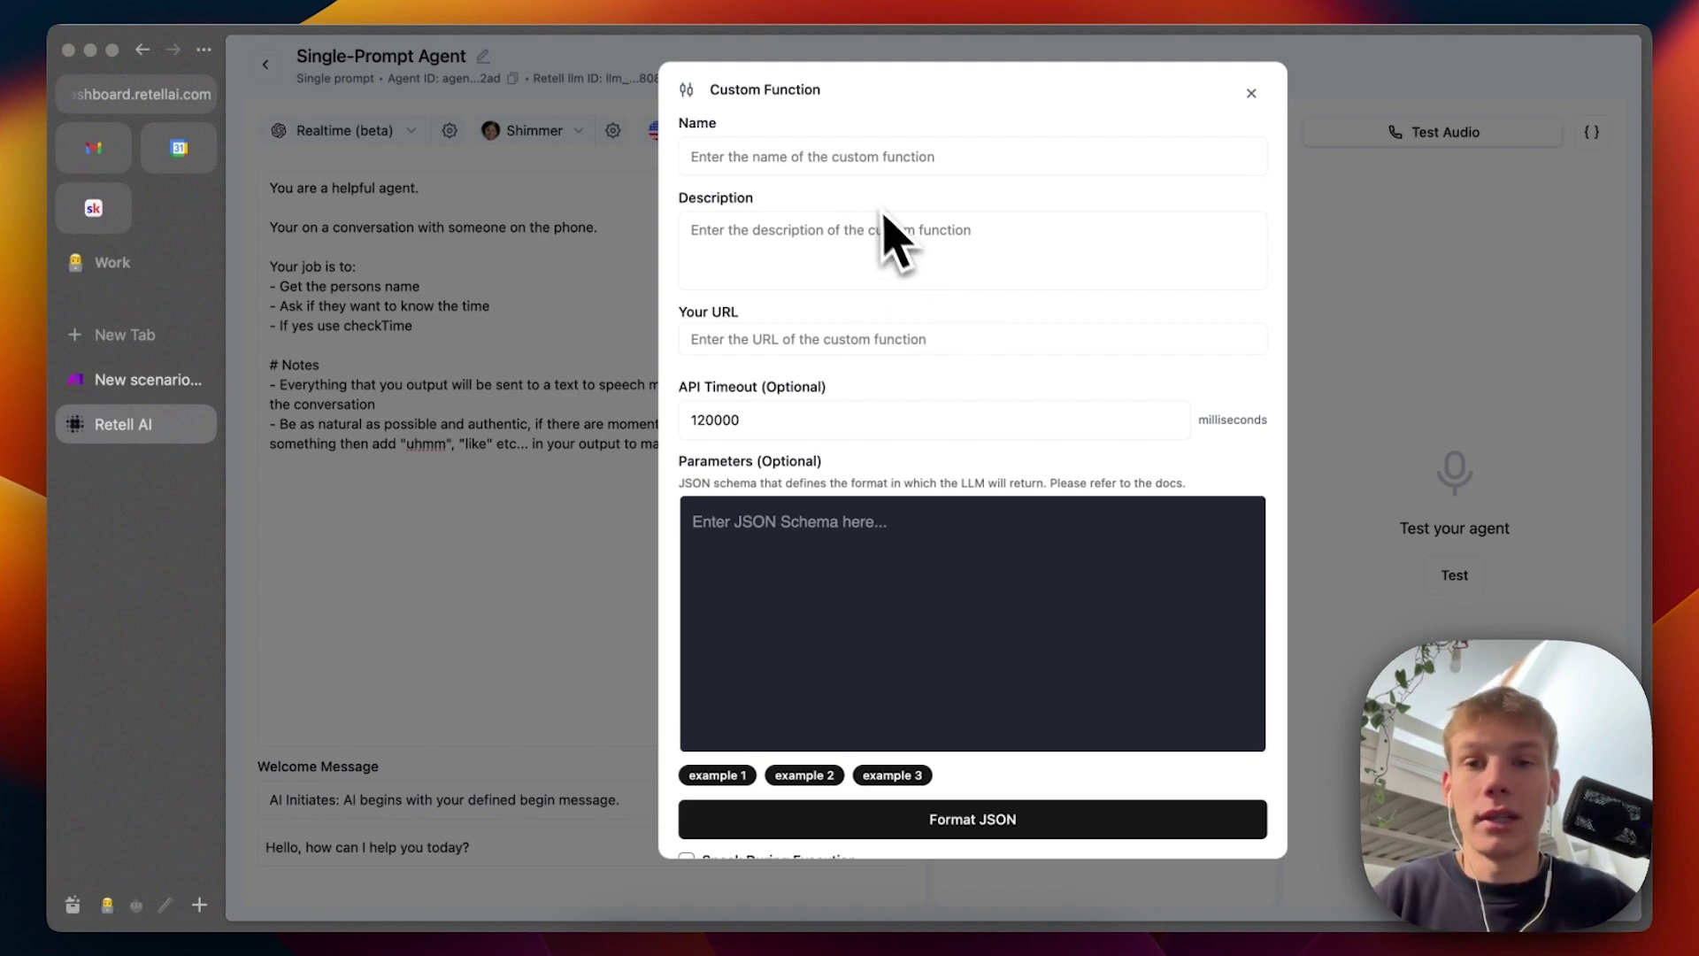
{"action": "left_click", "coordinate": [851, 164]}
{"action": "type", "text": "checkTime"}
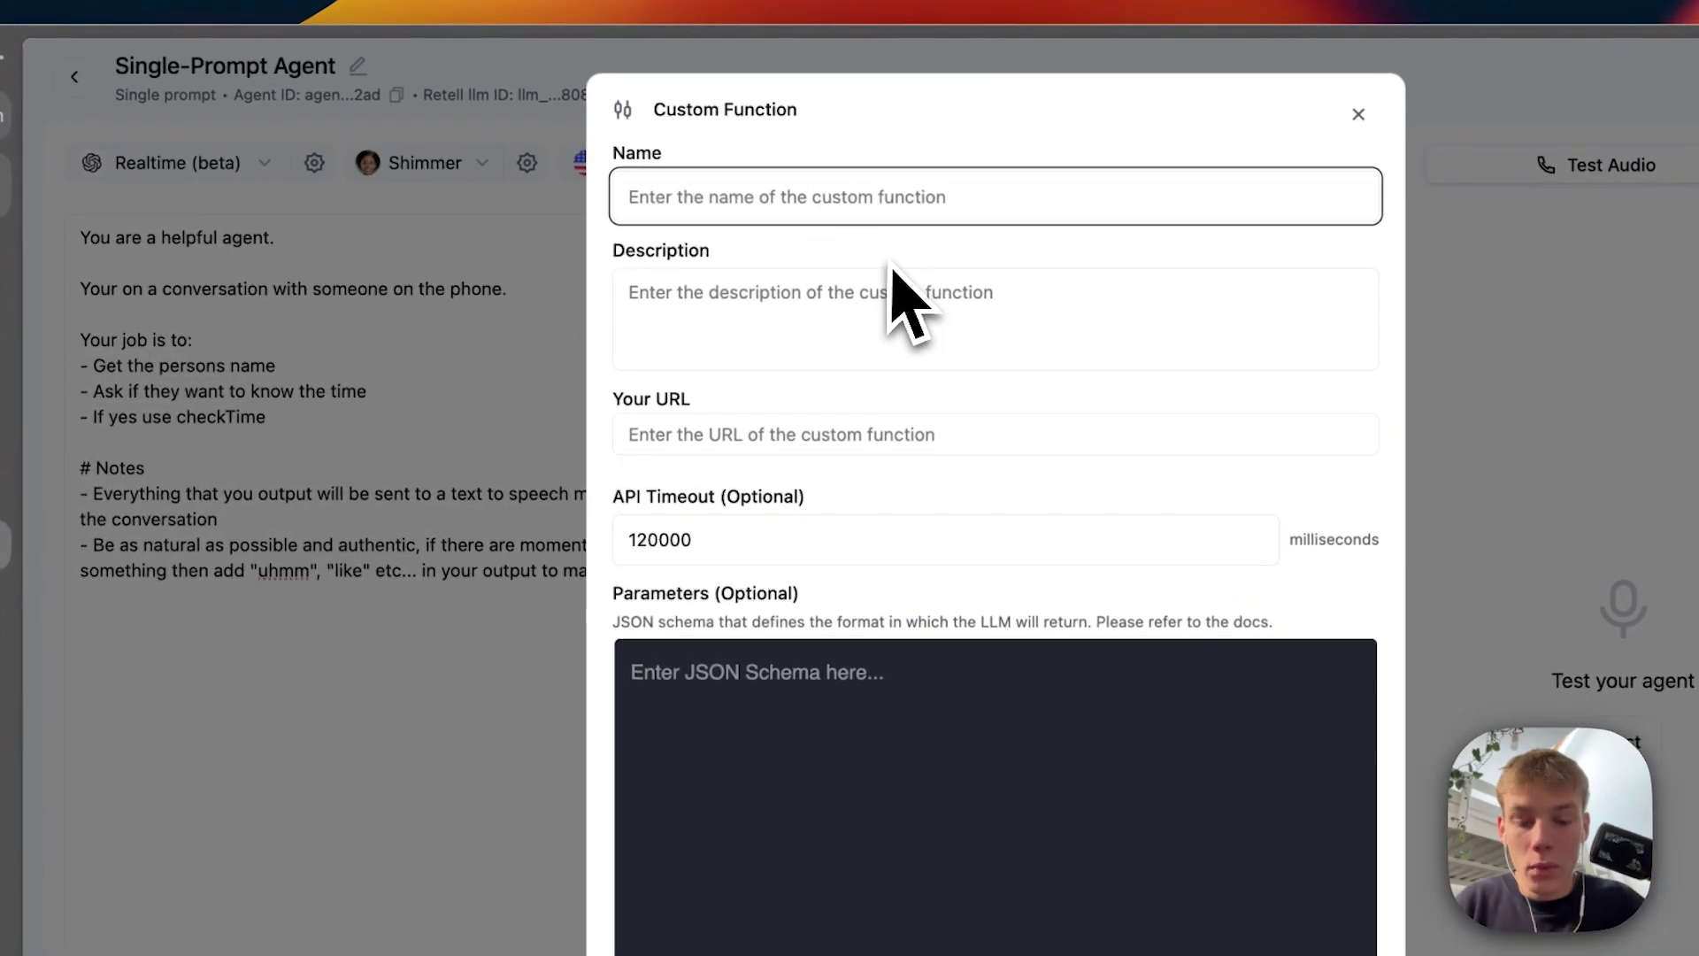
{"action": "left_click", "coordinate": [908, 303]}
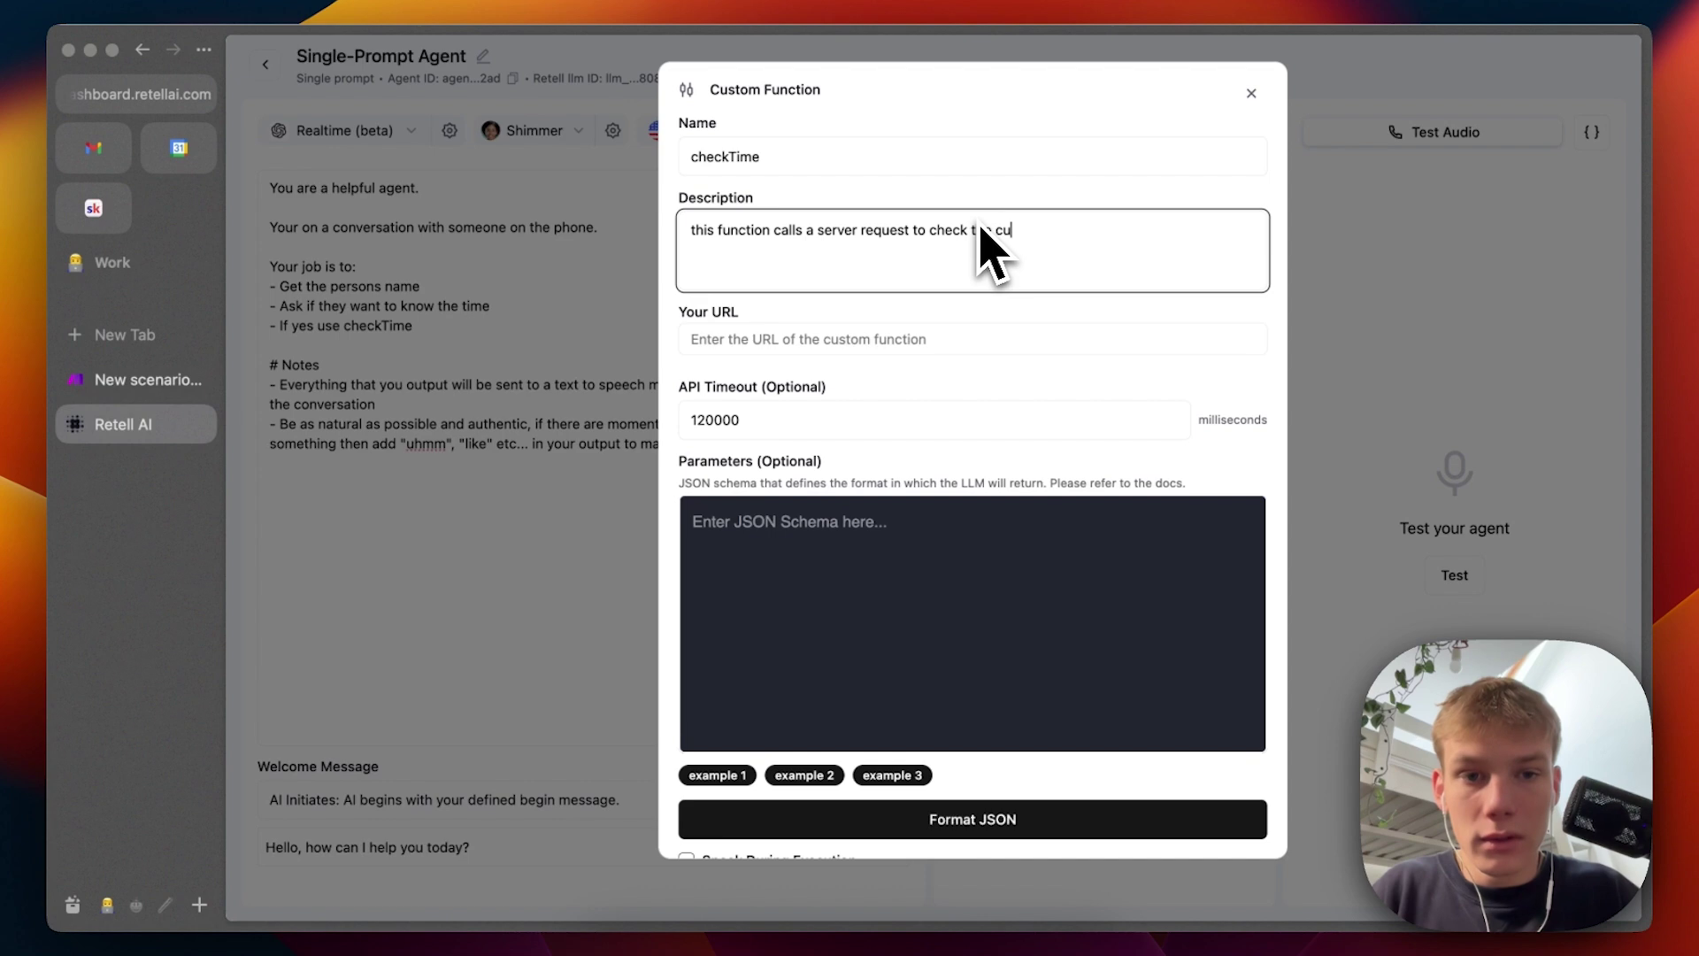
{"action": "type", "text": "rrent time."}
Step: Paste the Make webhook URL from the clipboard history as the checkTime function's URL
{"action": "left_click", "coordinate": [850, 343]}
{"action": "key", "text": "super+shift+v"}
{"action": "key", "text": "Down"}
{"action": "key", "text": "Down"}
{"action": "key", "text": "Down"}
{"action": "key", "text": "Down"}
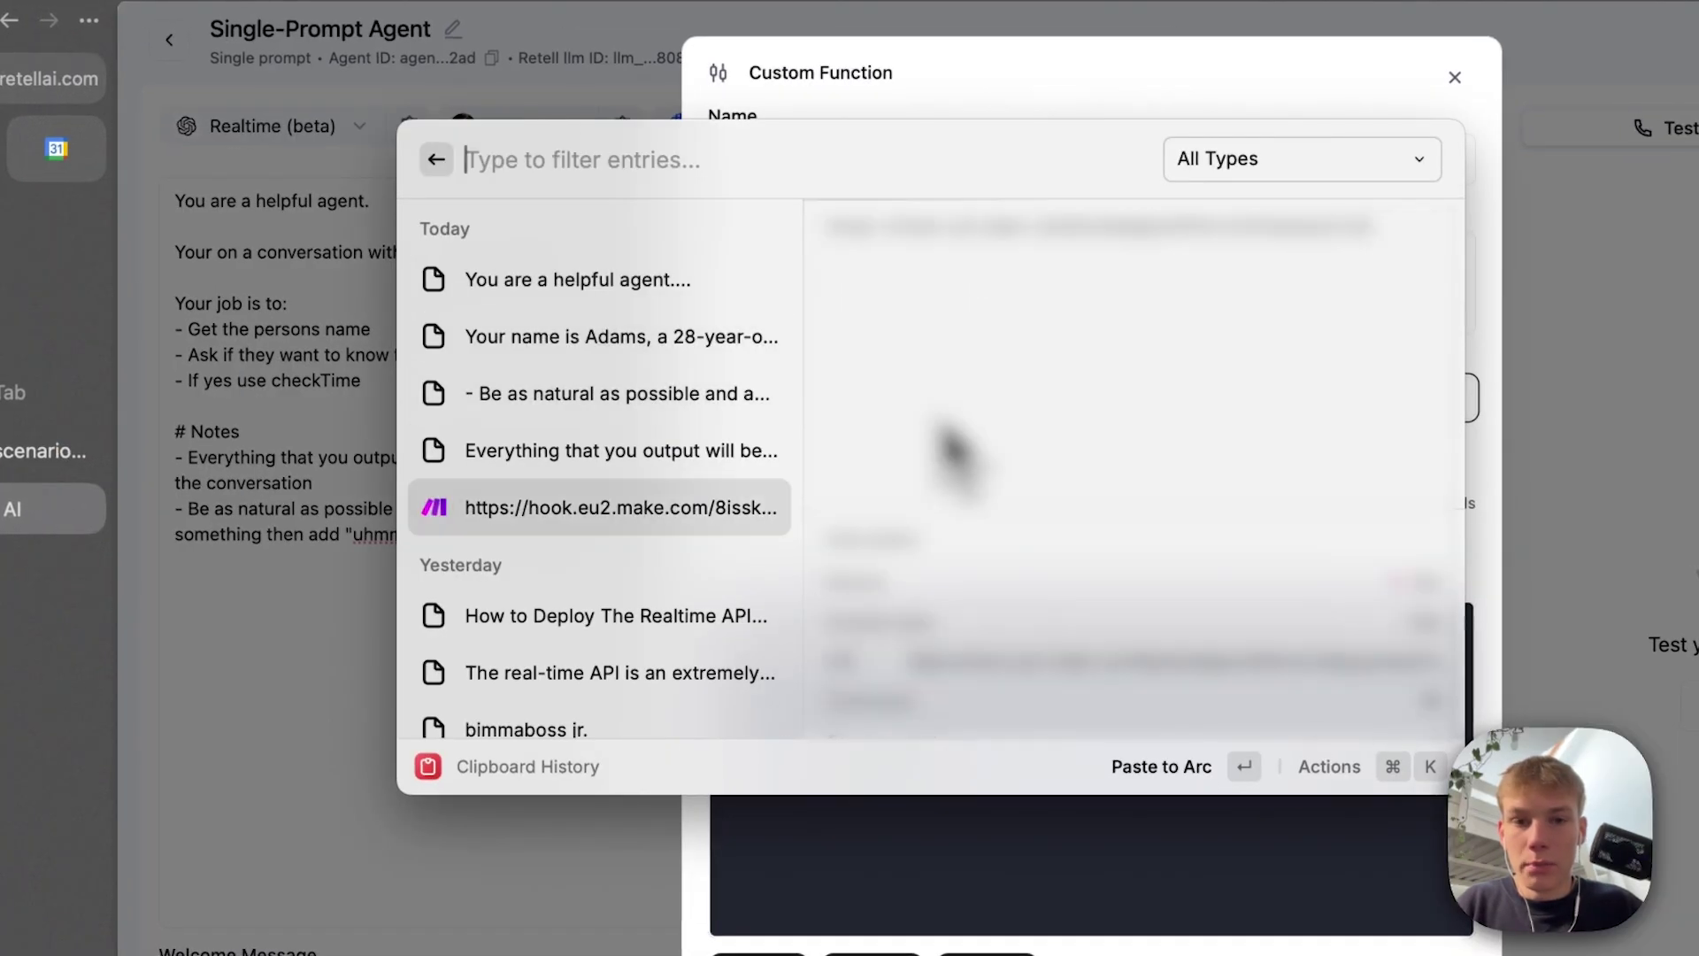
{"action": "key", "text": "Return"}
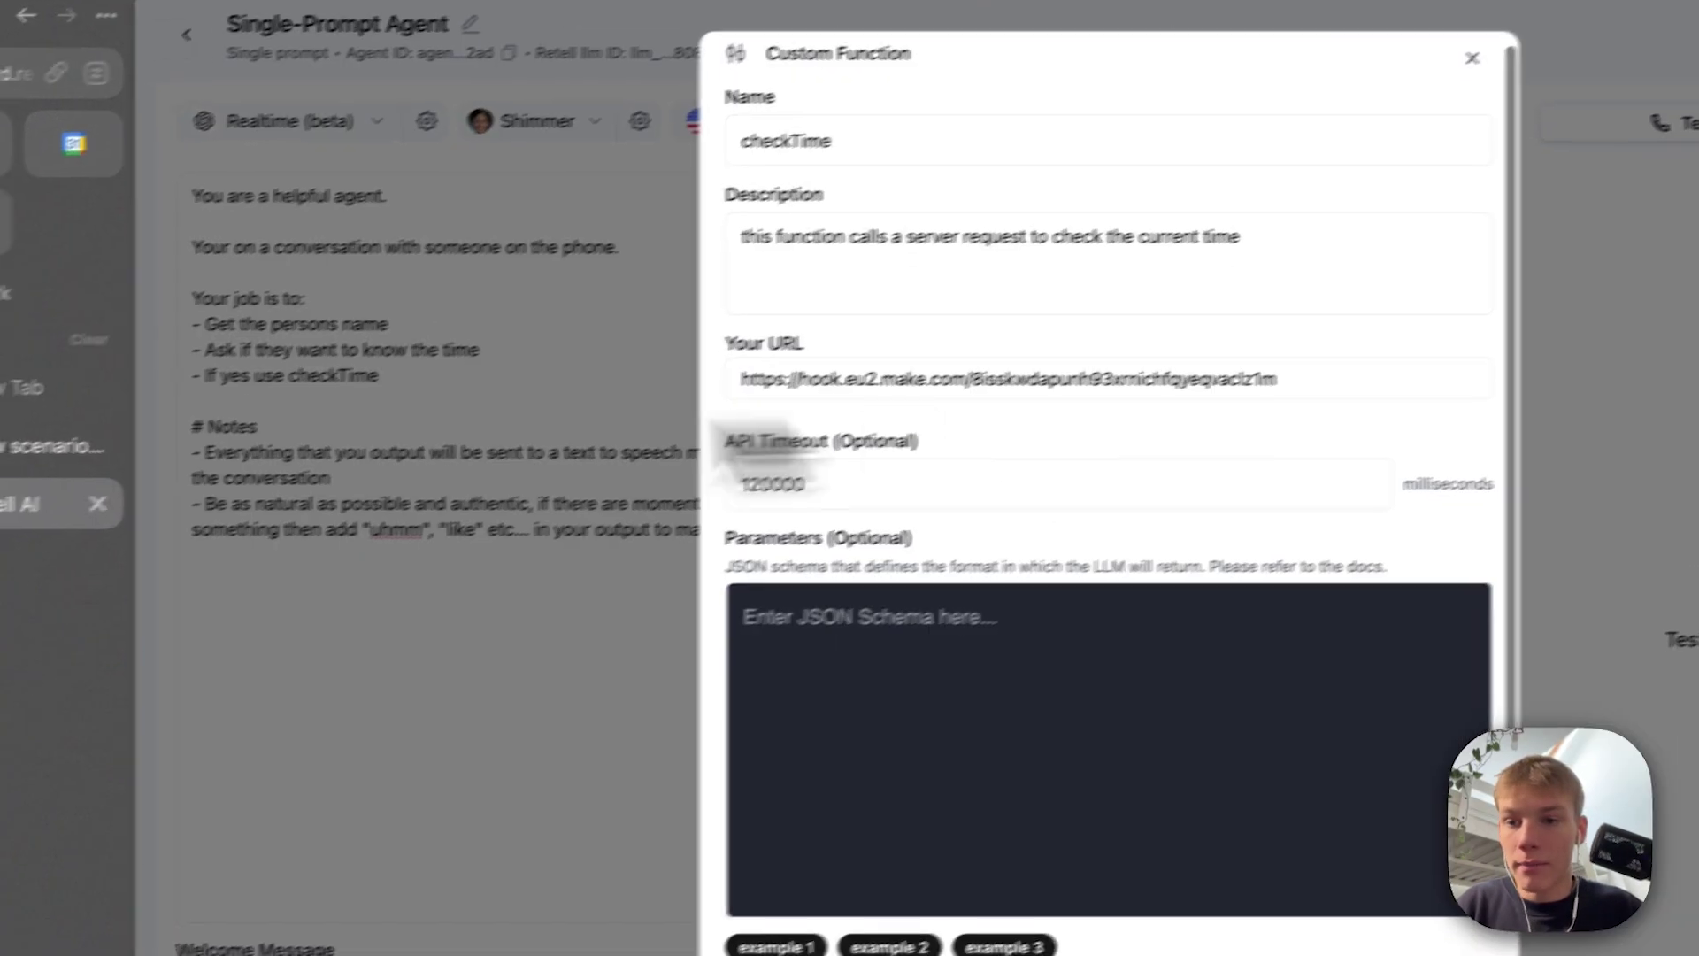
{"action": "left_click", "coordinate": [53, 445]}
{"action": "left_click", "coordinate": [22, 503]}
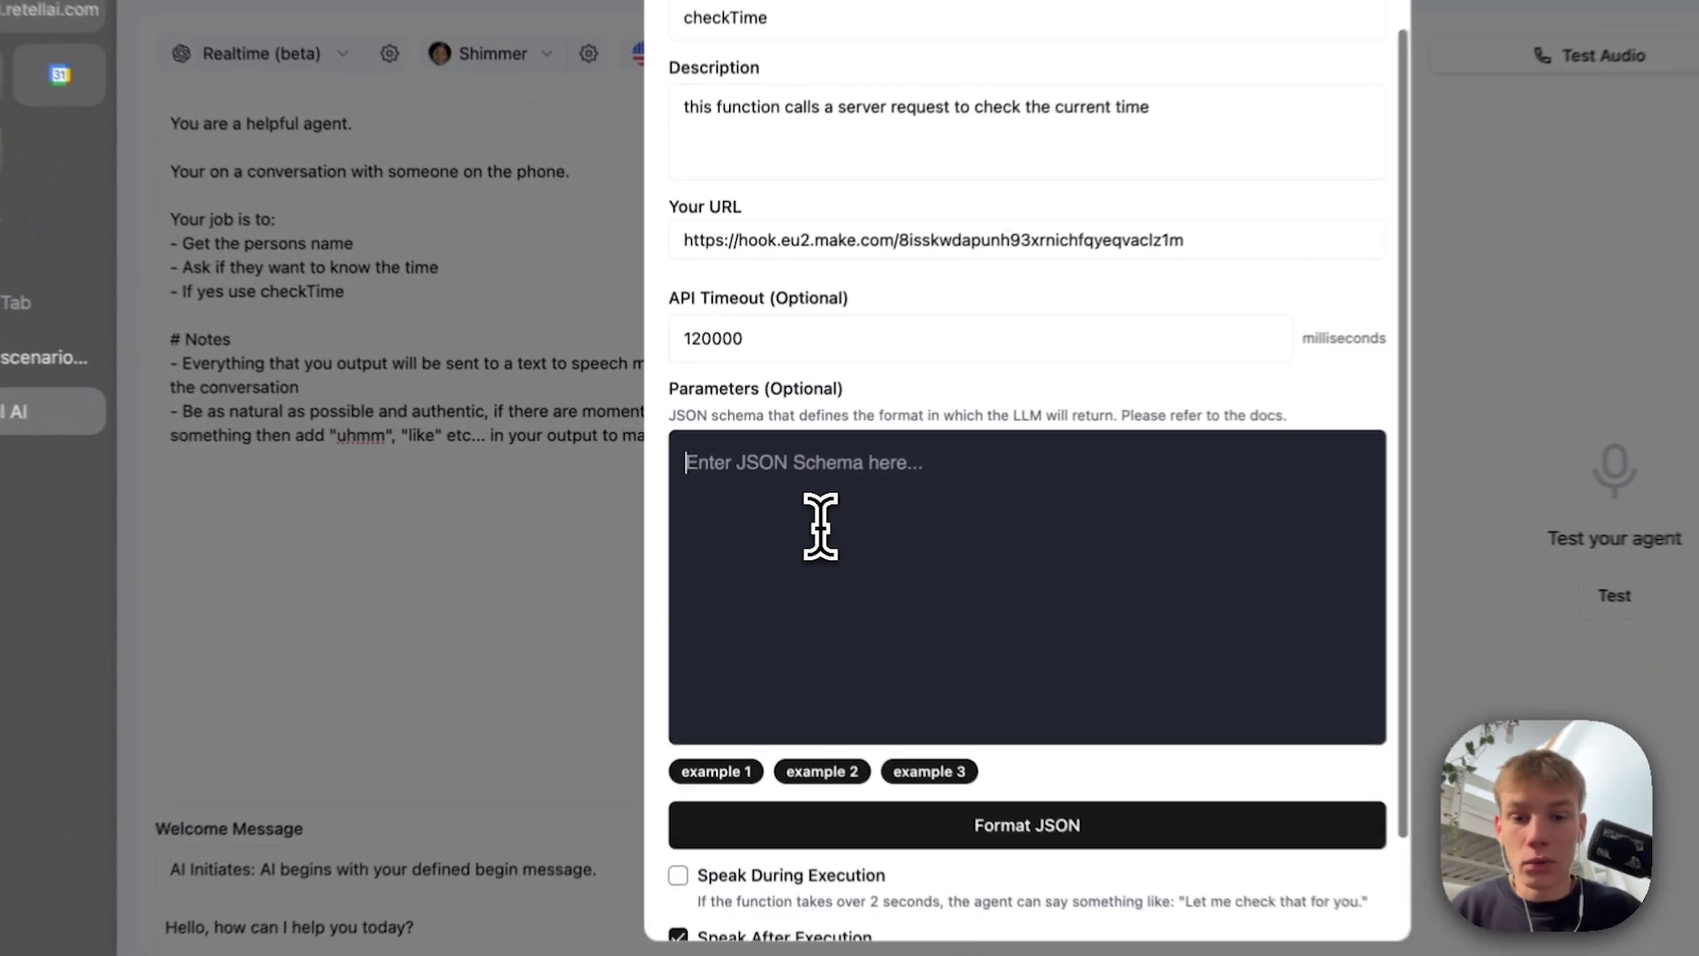
Step: Fill the function's parameters with the first example JSON schema, examine it, and clear the schema
{"action": "scroll", "coordinate": [807, 514], "scroll_direction": "down", "scroll_amount": 2}
{"action": "left_click", "coordinate": [718, 643]}
{"action": "scroll", "coordinate": [847, 518], "scroll_direction": "down", "scroll_amount": 1}
{"action": "scroll", "coordinate": [885, 442], "scroll_direction": "up", "scroll_amount": 1}
{"action": "scroll", "coordinate": [878, 477], "scroll_direction": "down", "scroll_amount": 1}
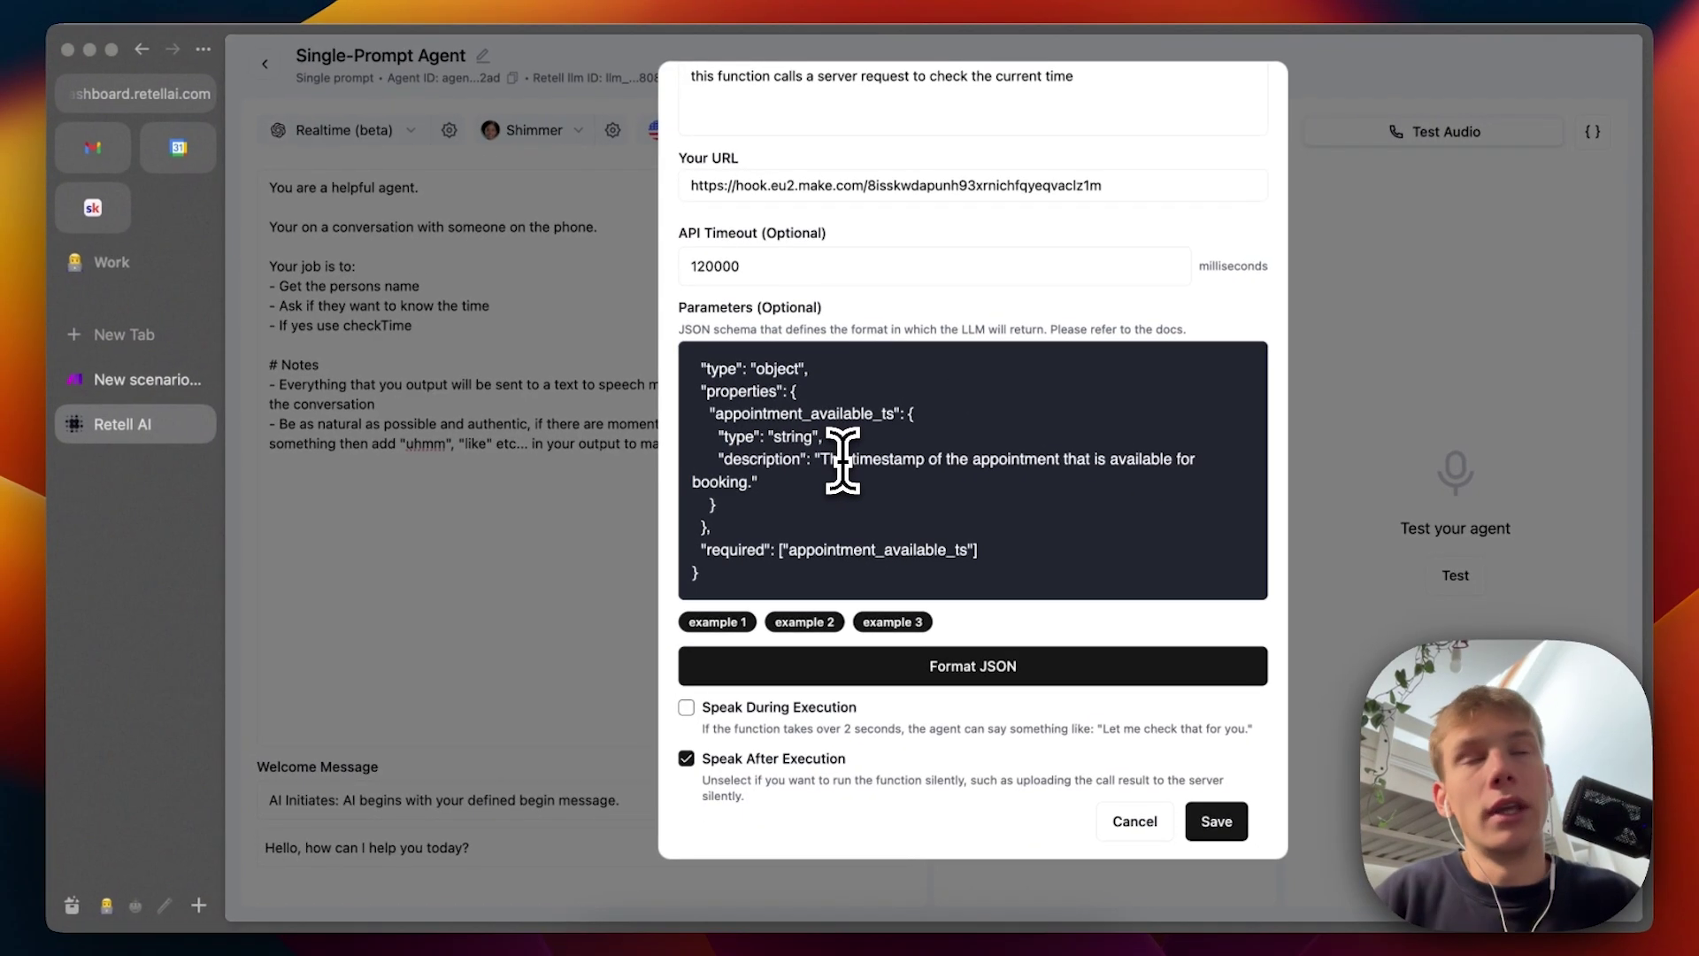
{"action": "scroll", "coordinate": [842, 461], "scroll_direction": "up", "scroll_amount": 1}
{"action": "scroll", "coordinate": [843, 460], "scroll_direction": "down", "scroll_amount": 1}
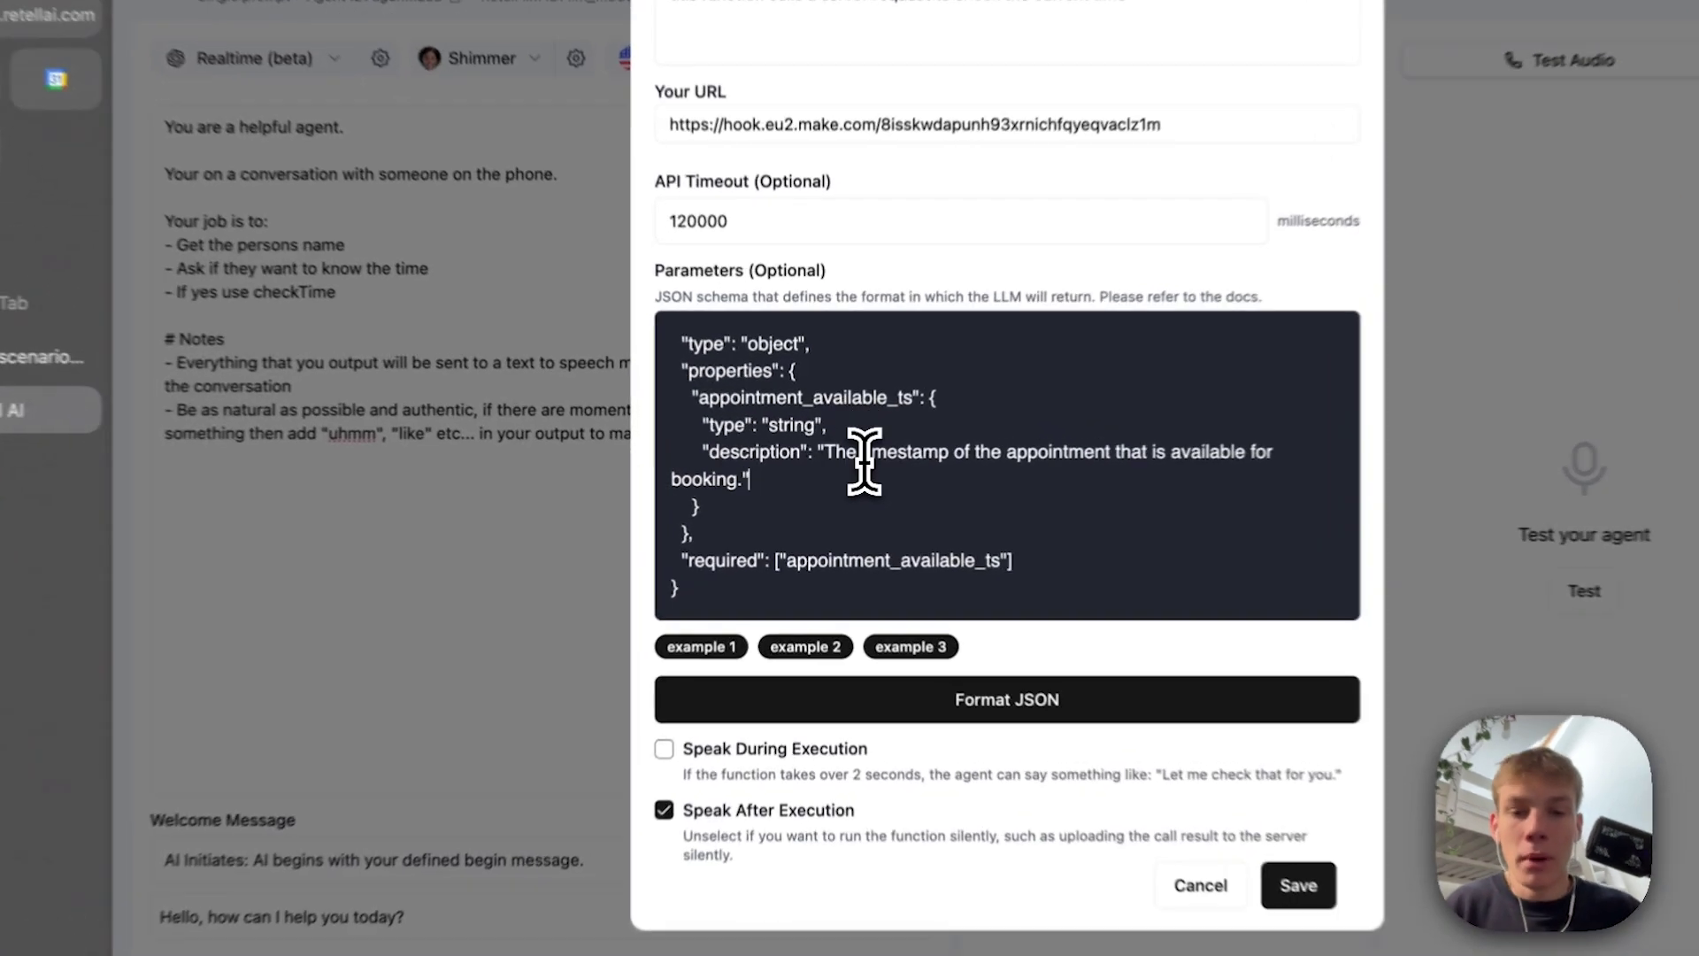
{"action": "triple_click", "coordinate": [843, 449]}
{"action": "key", "text": "super+a"}
{"action": "key", "text": "BackSpace"}
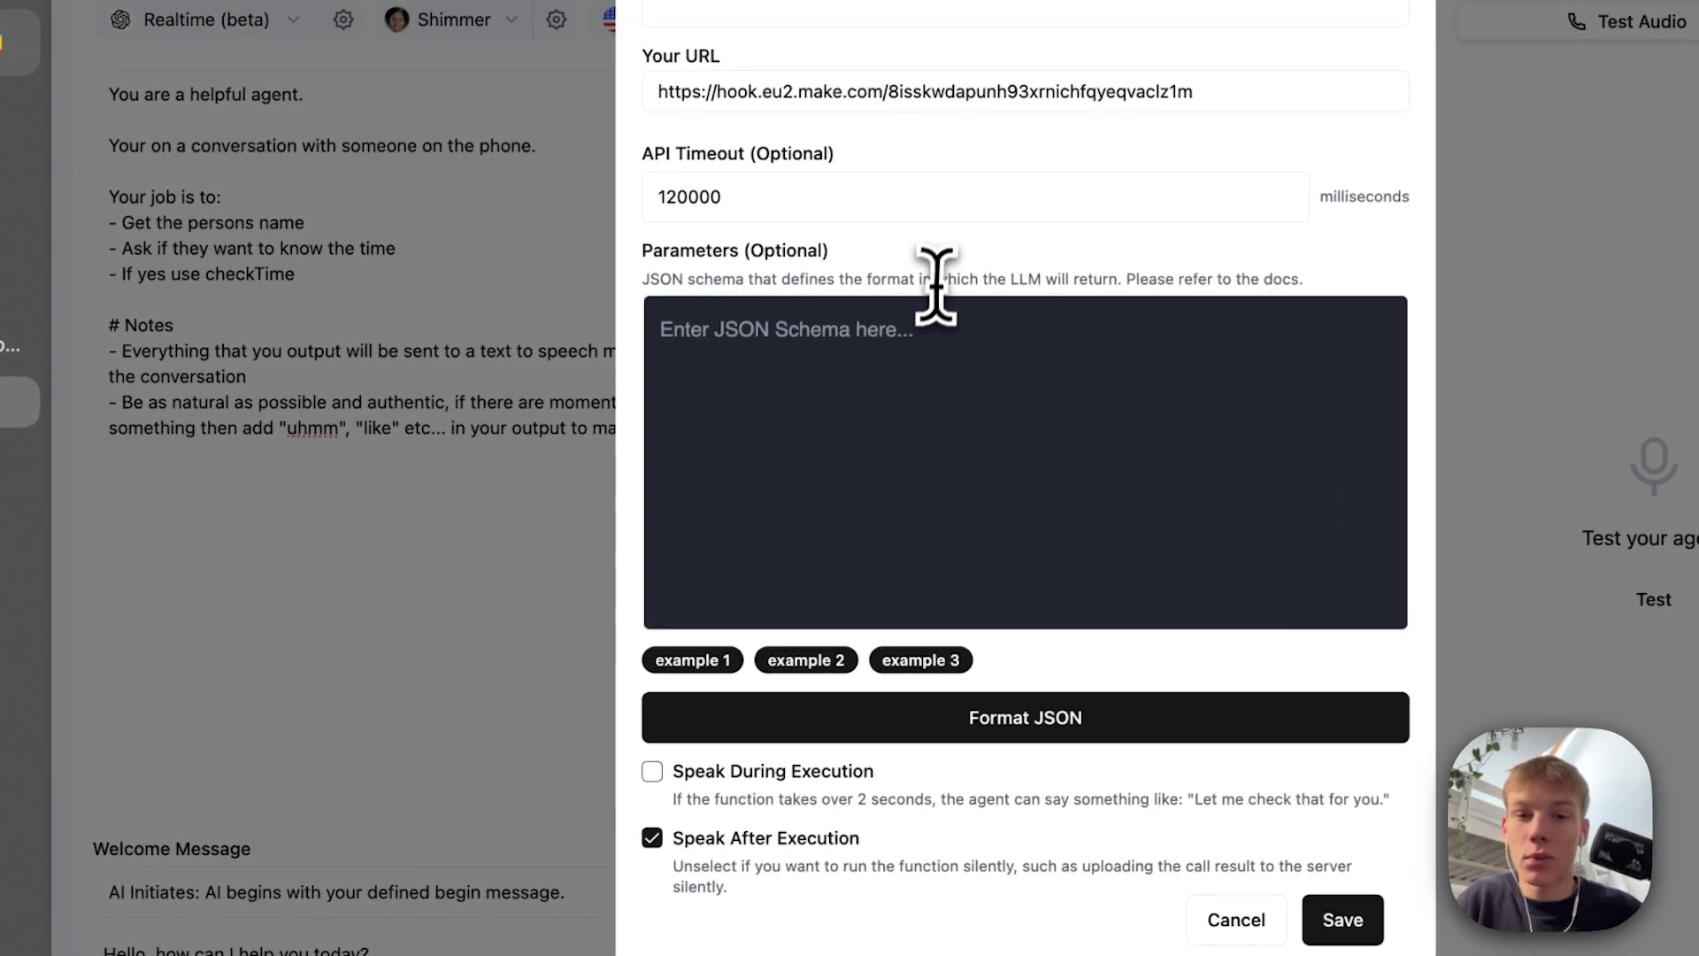
Step: Save the checkTime function with empty parameters, Speak During Execution off and Speak After Execution on
{"action": "scroll", "coordinate": [937, 257], "scroll_direction": "up", "scroll_amount": 2}
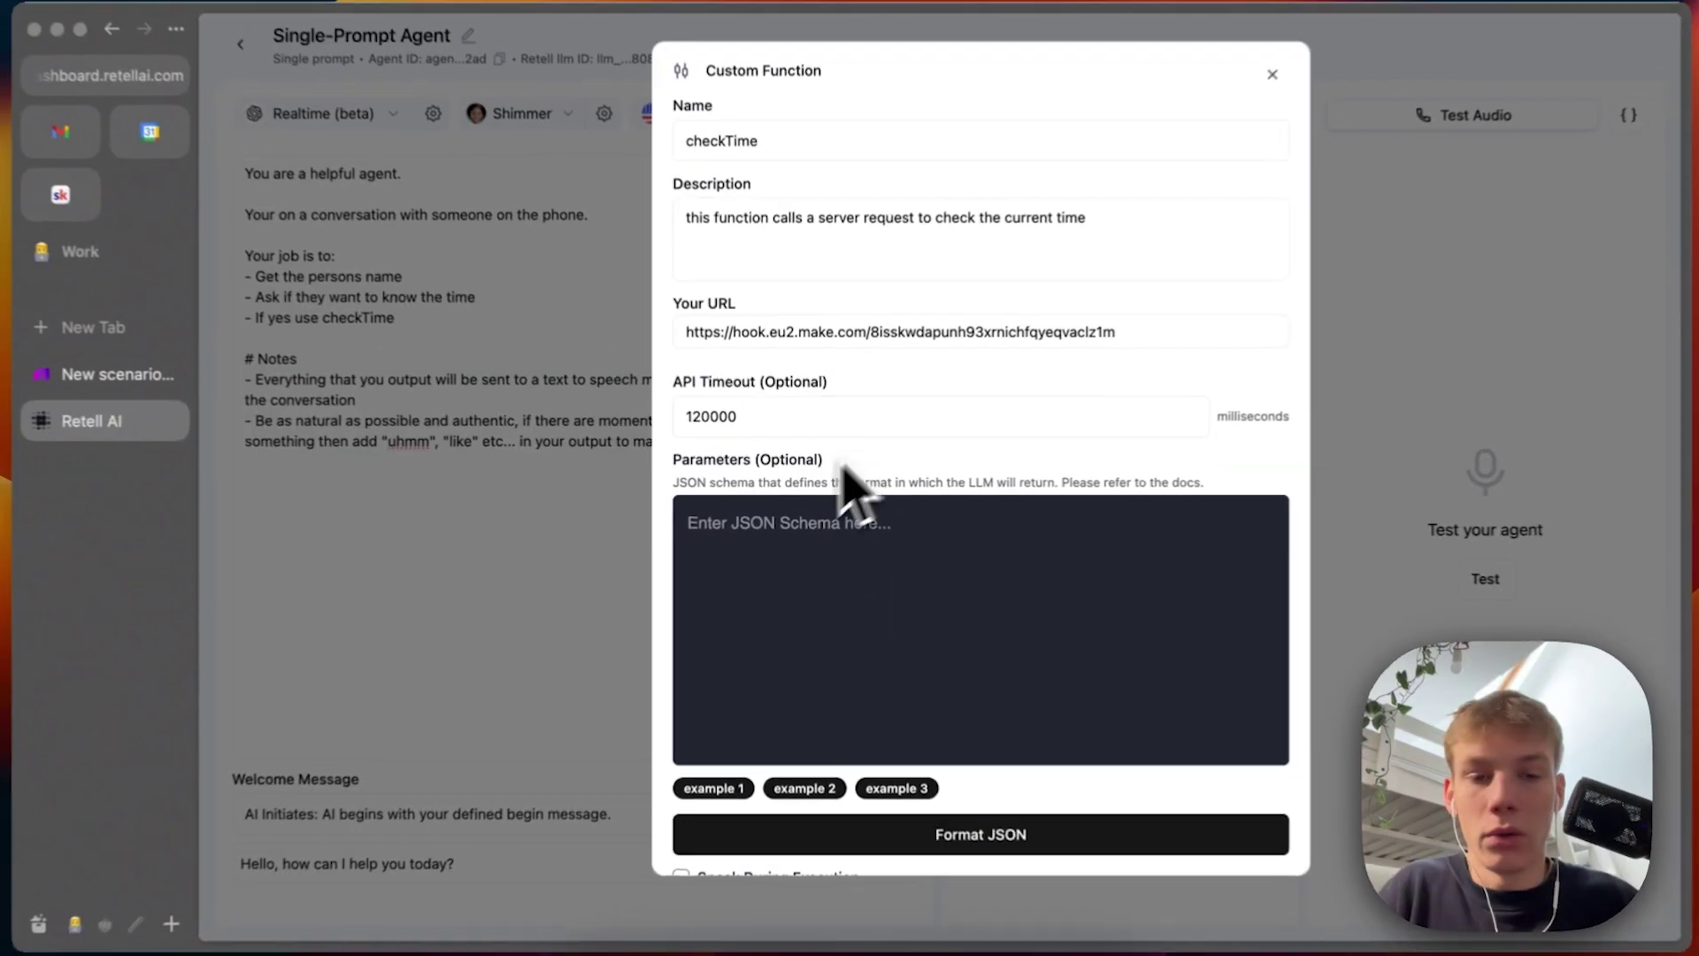
{"action": "scroll", "coordinate": [902, 590], "scroll_direction": "down", "scroll_amount": 5}
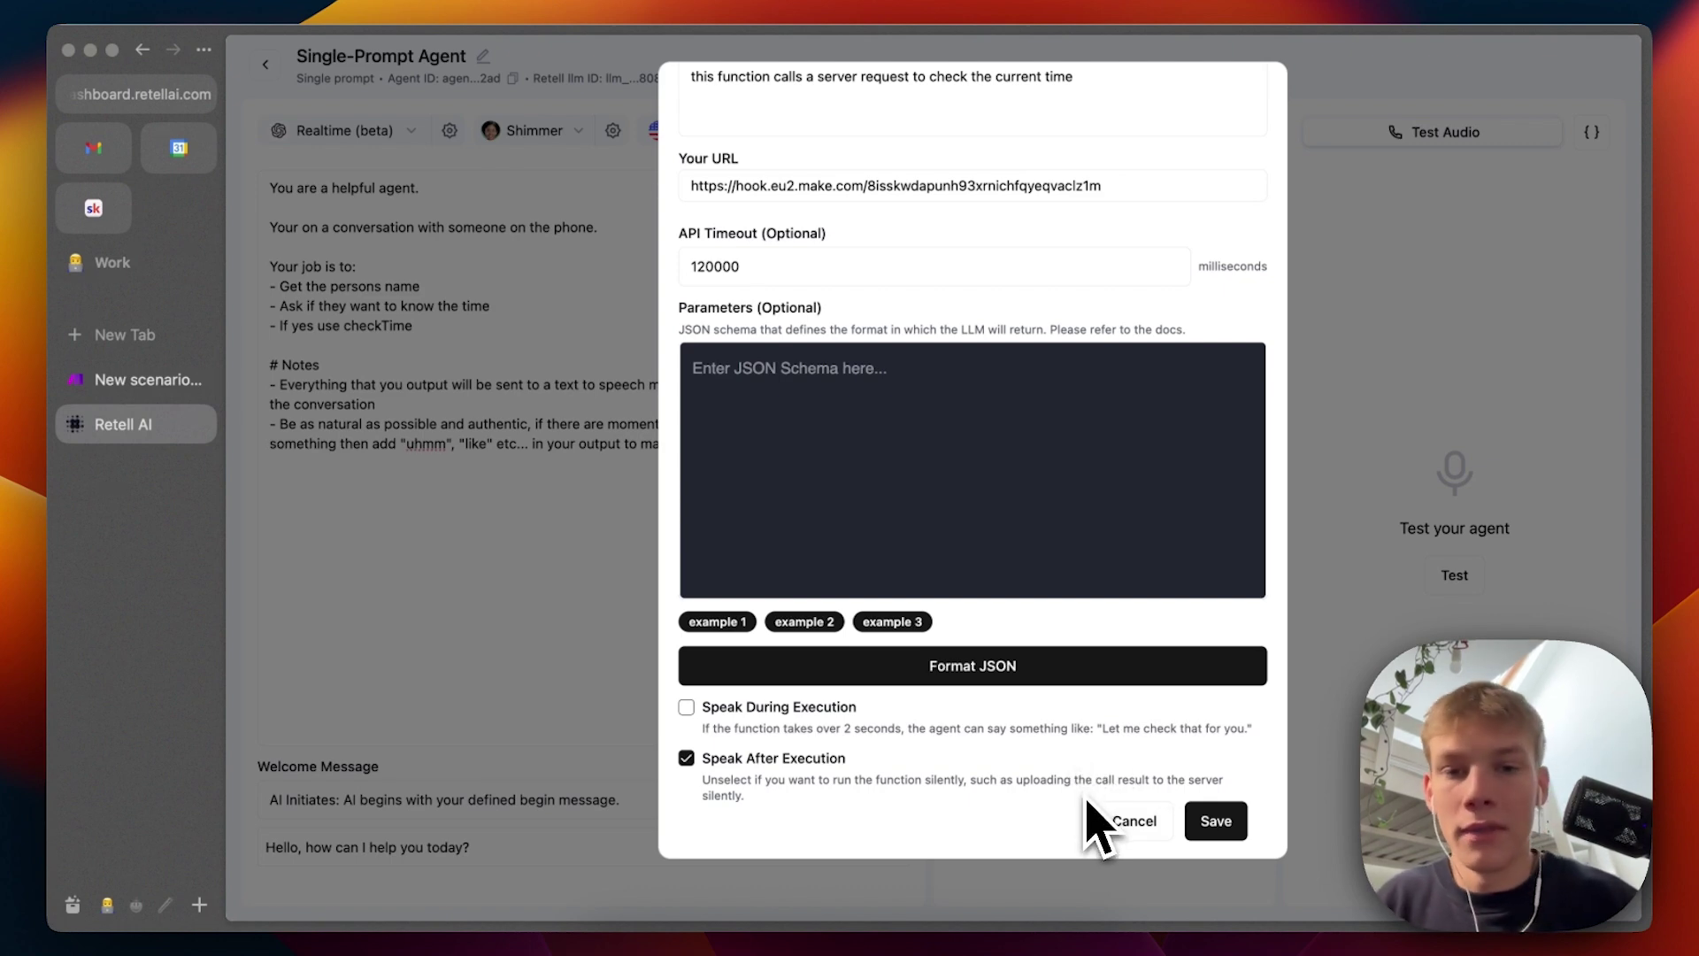
{"action": "scroll", "coordinate": [1206, 752], "scroll_direction": "up", "scroll_amount": 2}
{"action": "scroll", "coordinate": [1206, 752], "scroll_direction": "down", "scroll_amount": 2}
{"action": "left_click", "coordinate": [1214, 820]}
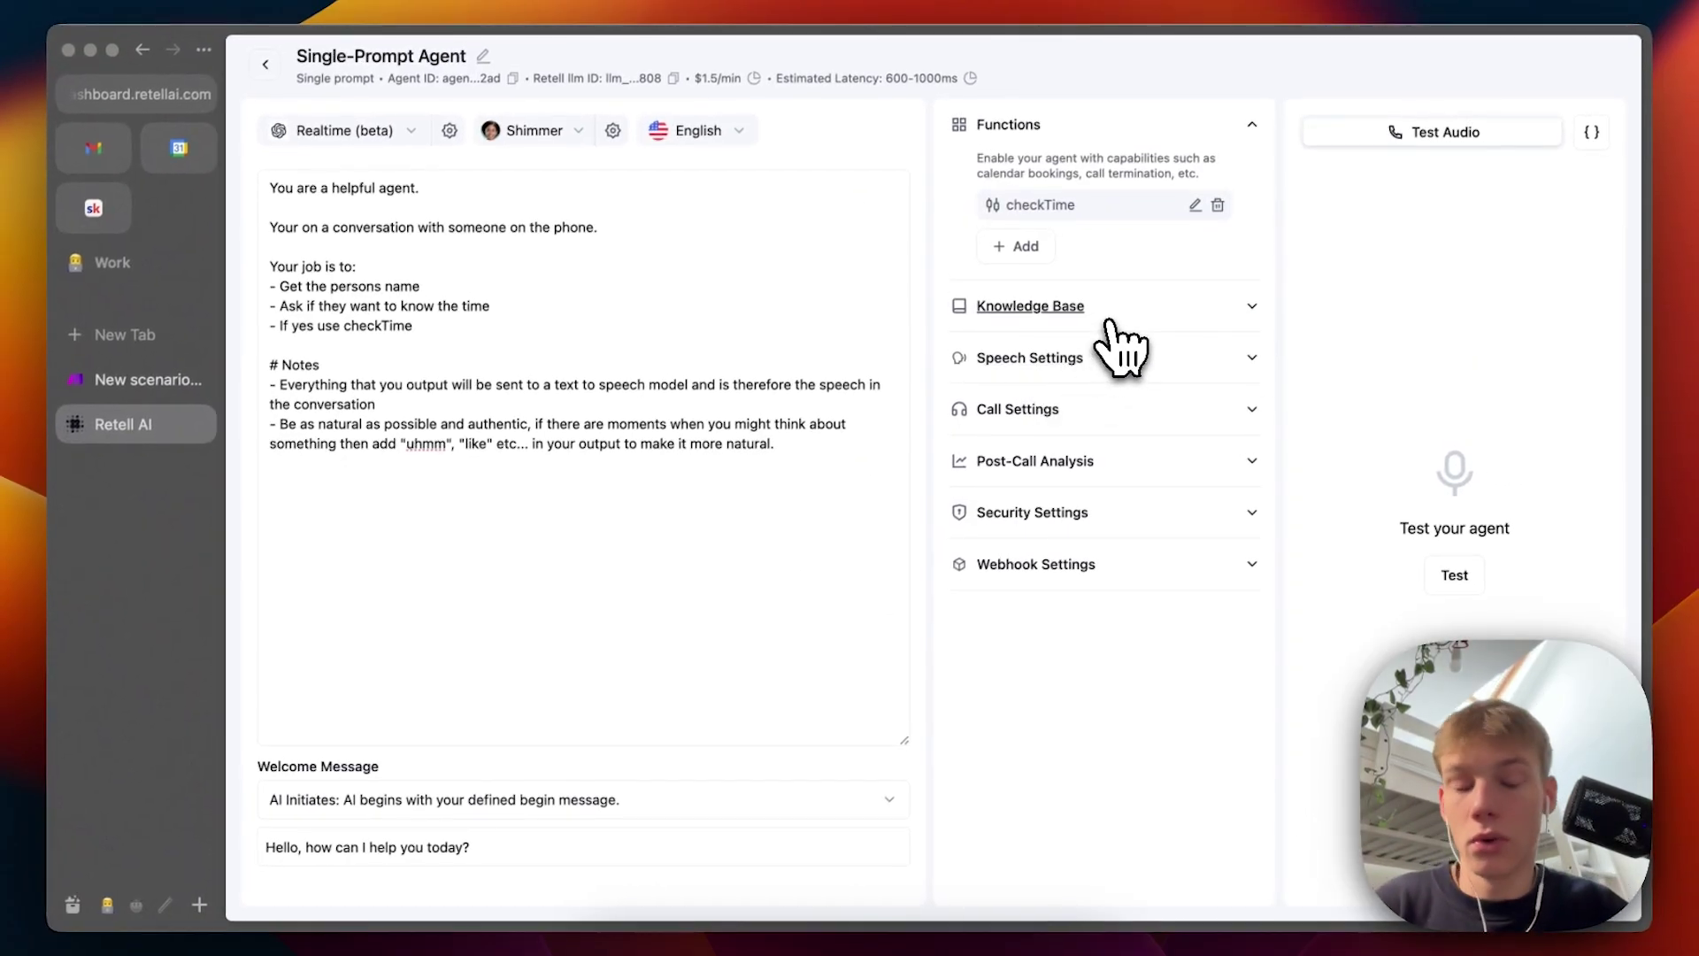
Step: Look at the agent's knowledge base options, and rename the agent "Time RealtimeAPI Agent"
{"action": "left_click", "coordinate": [1109, 323]}
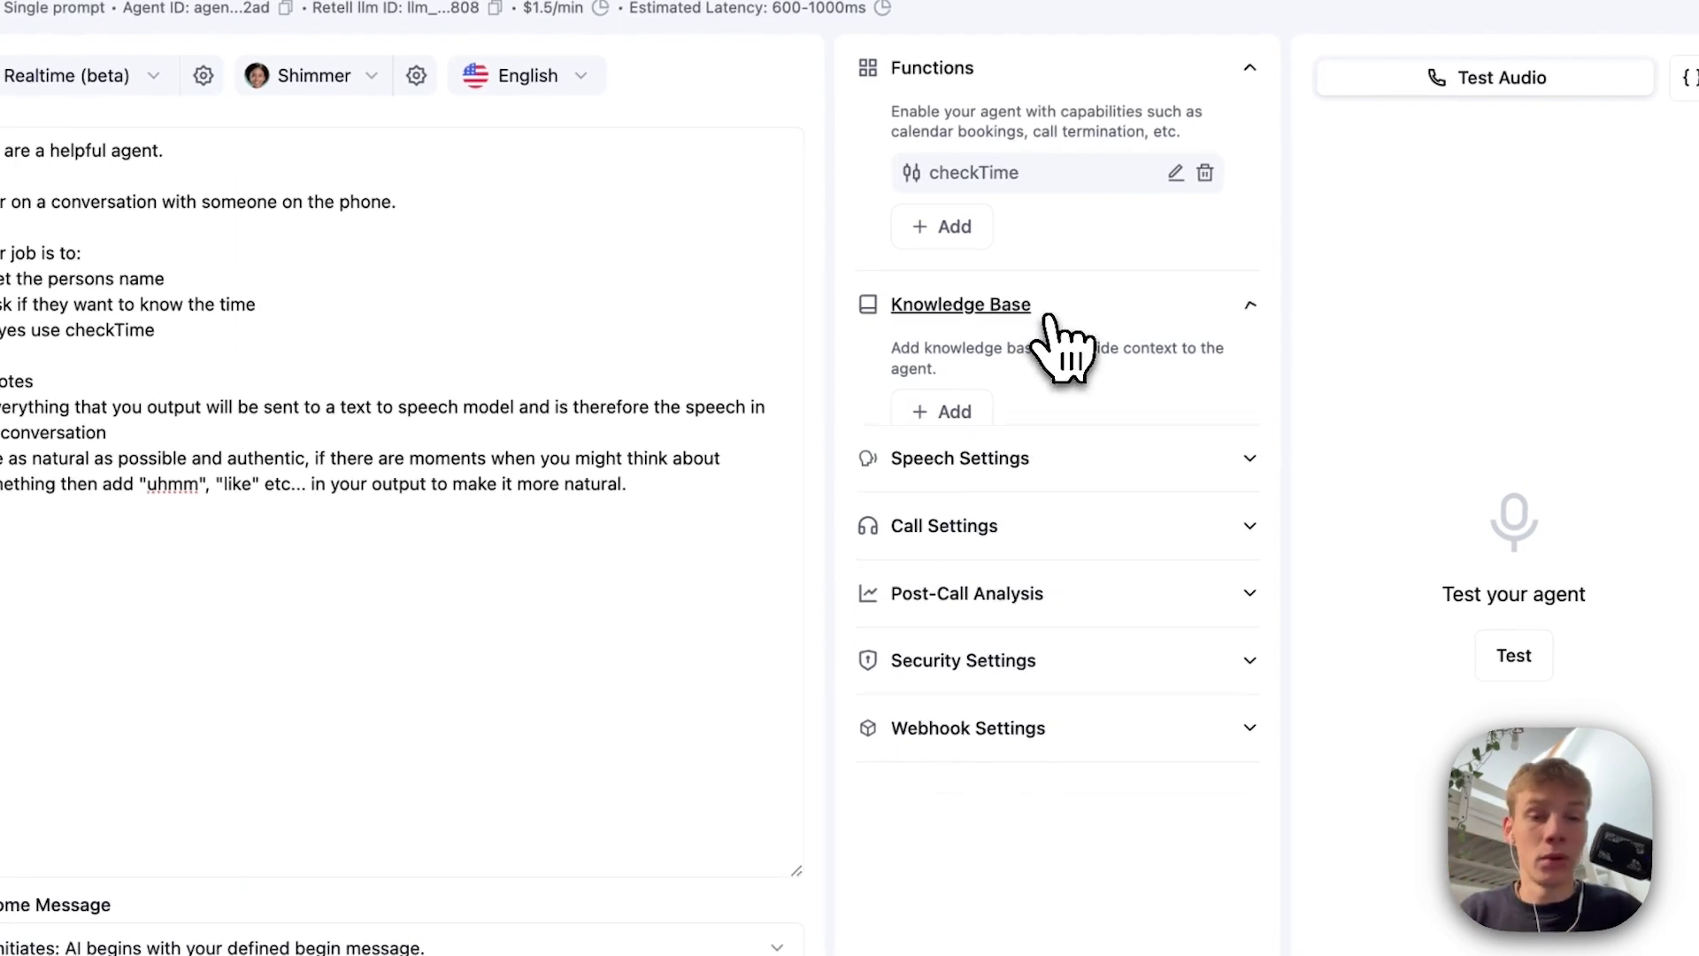
{"action": "left_click", "coordinate": [1050, 316]}
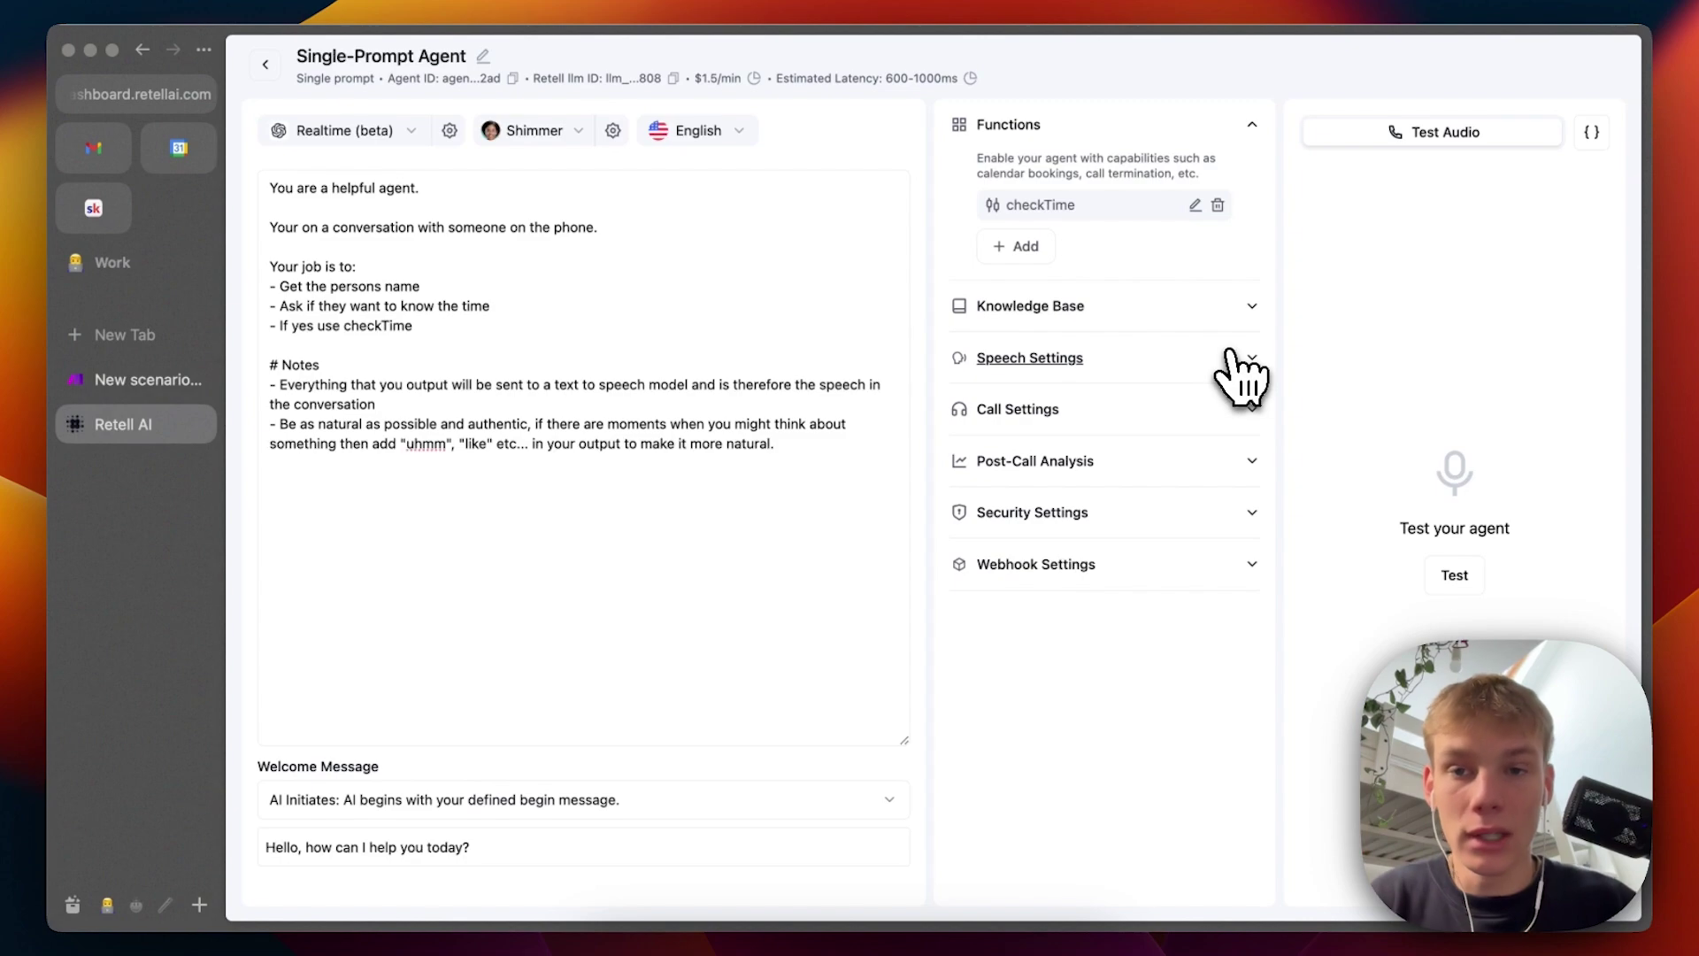
{"action": "left_click", "coordinate": [483, 55]}
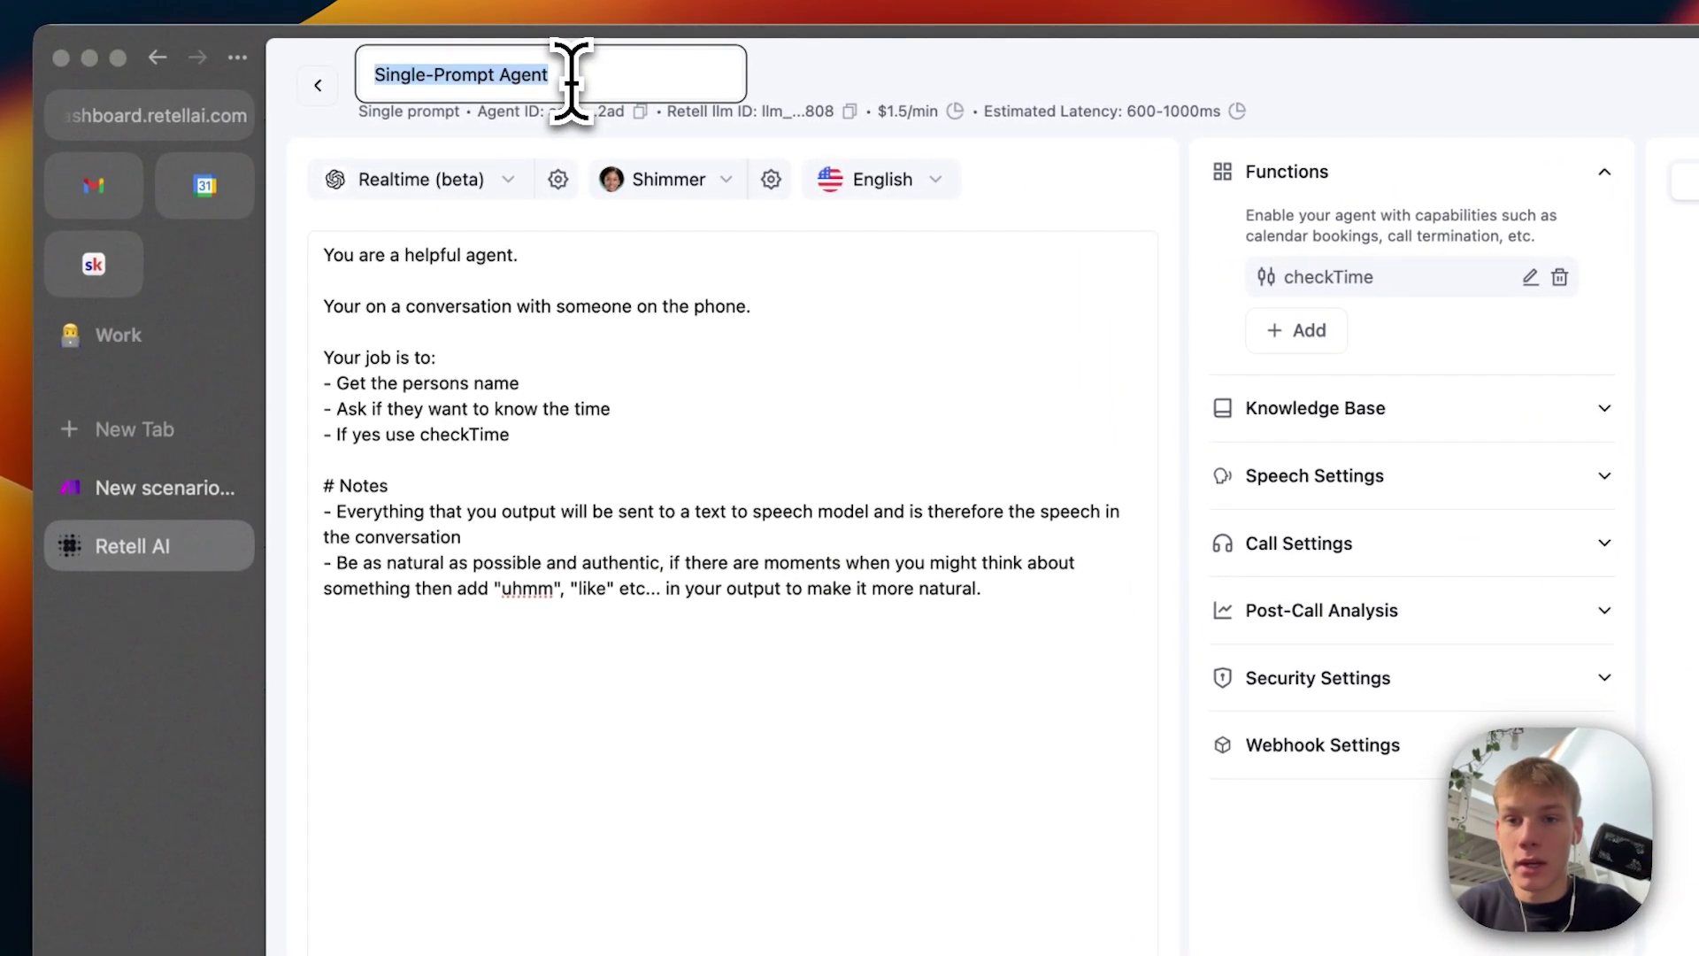
{"action": "type", "text": "Time RealtimeAPI"}
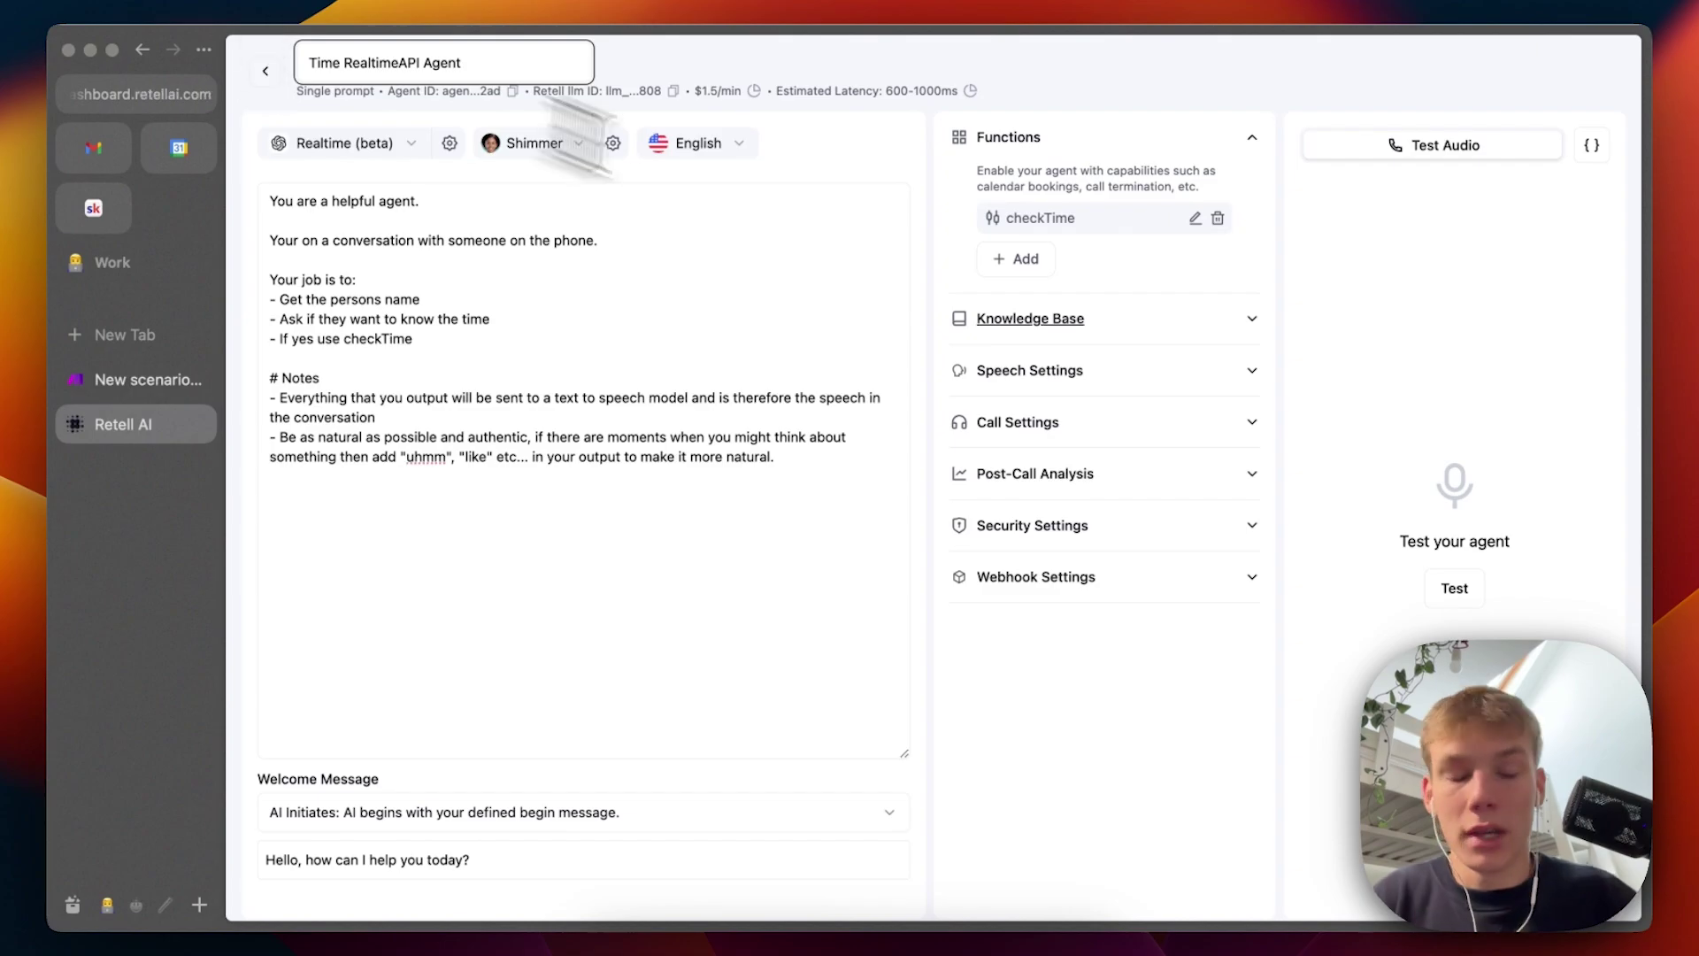
Step: Examine the agent's speech settings, including the background sound choices, responsiveness, interruption sensitivity, backchanneling and reminder frequency
{"action": "left_click", "coordinate": [1026, 370]}
{"action": "scroll", "coordinate": [1099, 451], "scroll_direction": "down", "scroll_amount": 3}
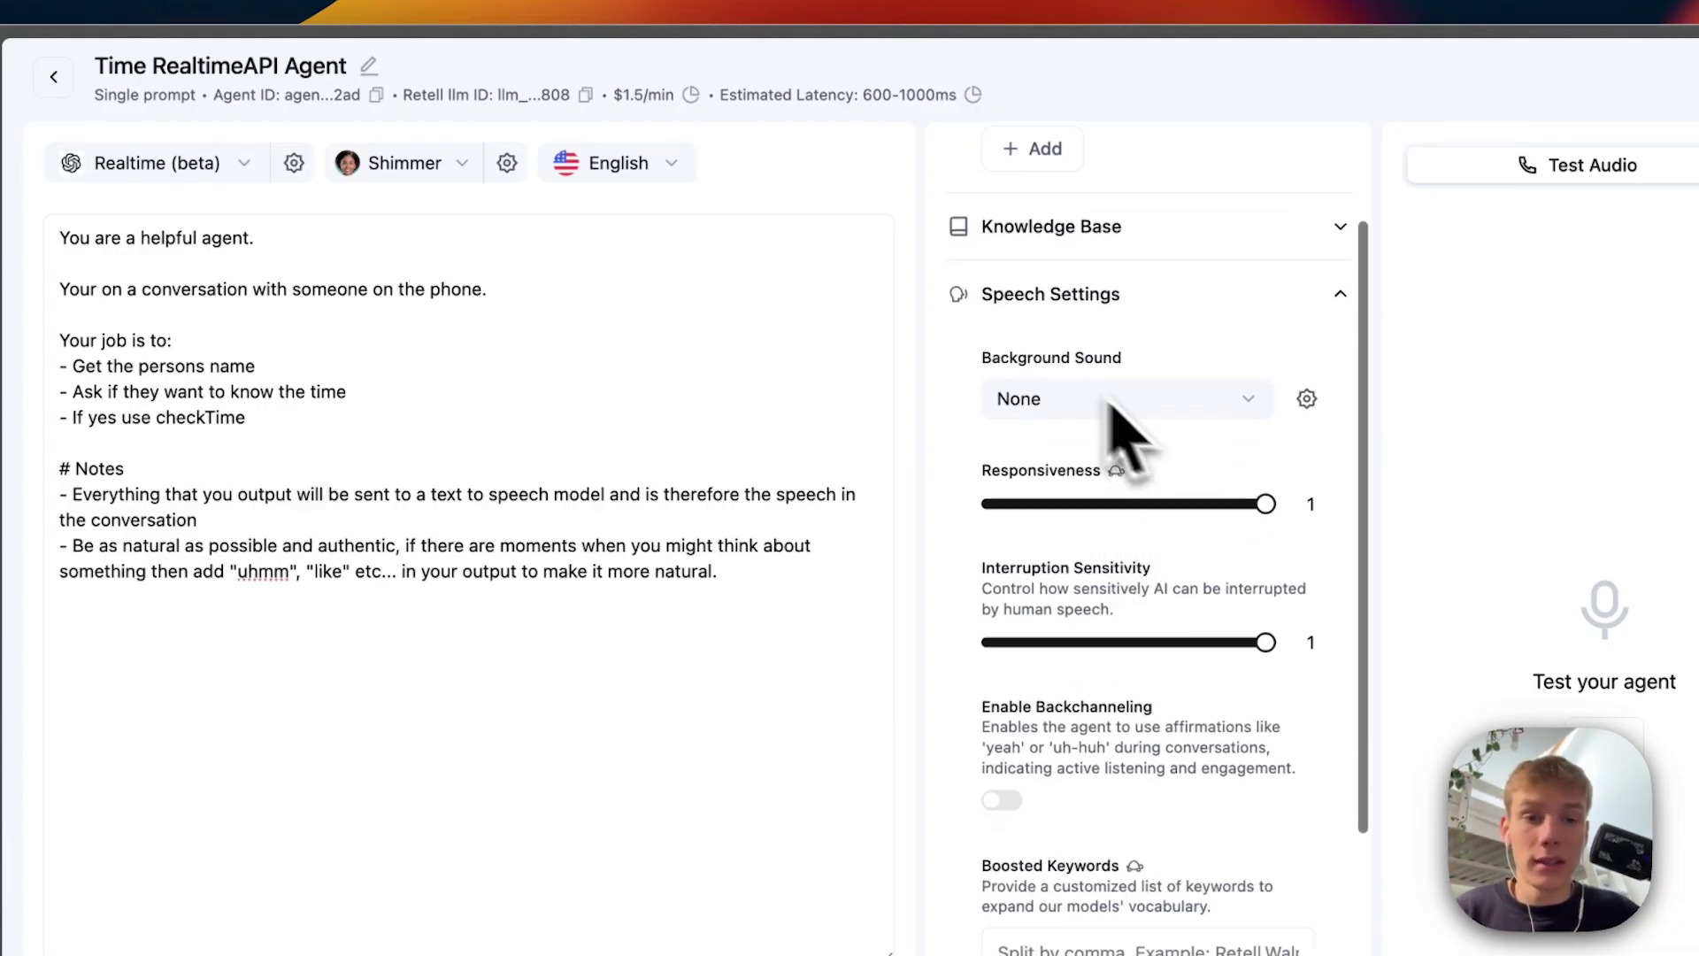
{"action": "left_click", "coordinate": [1094, 405]}
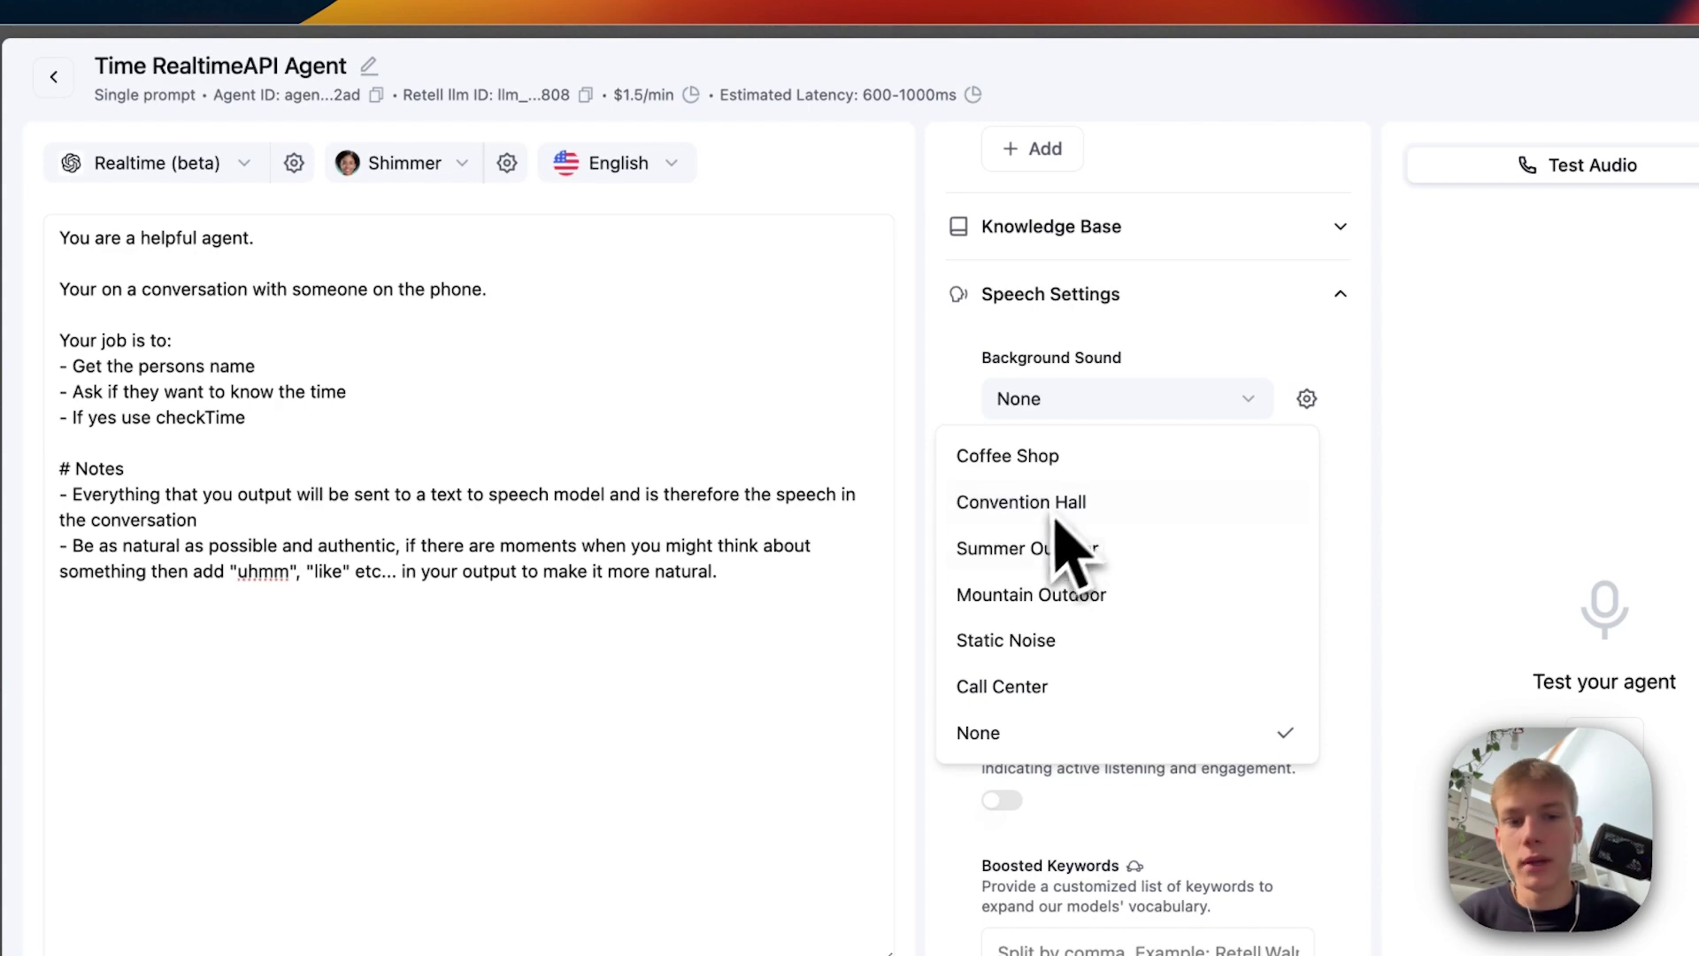
{"action": "left_click", "coordinate": [1155, 407]}
{"action": "scroll", "coordinate": [1141, 522], "scroll_direction": "down", "scroll_amount": 1}
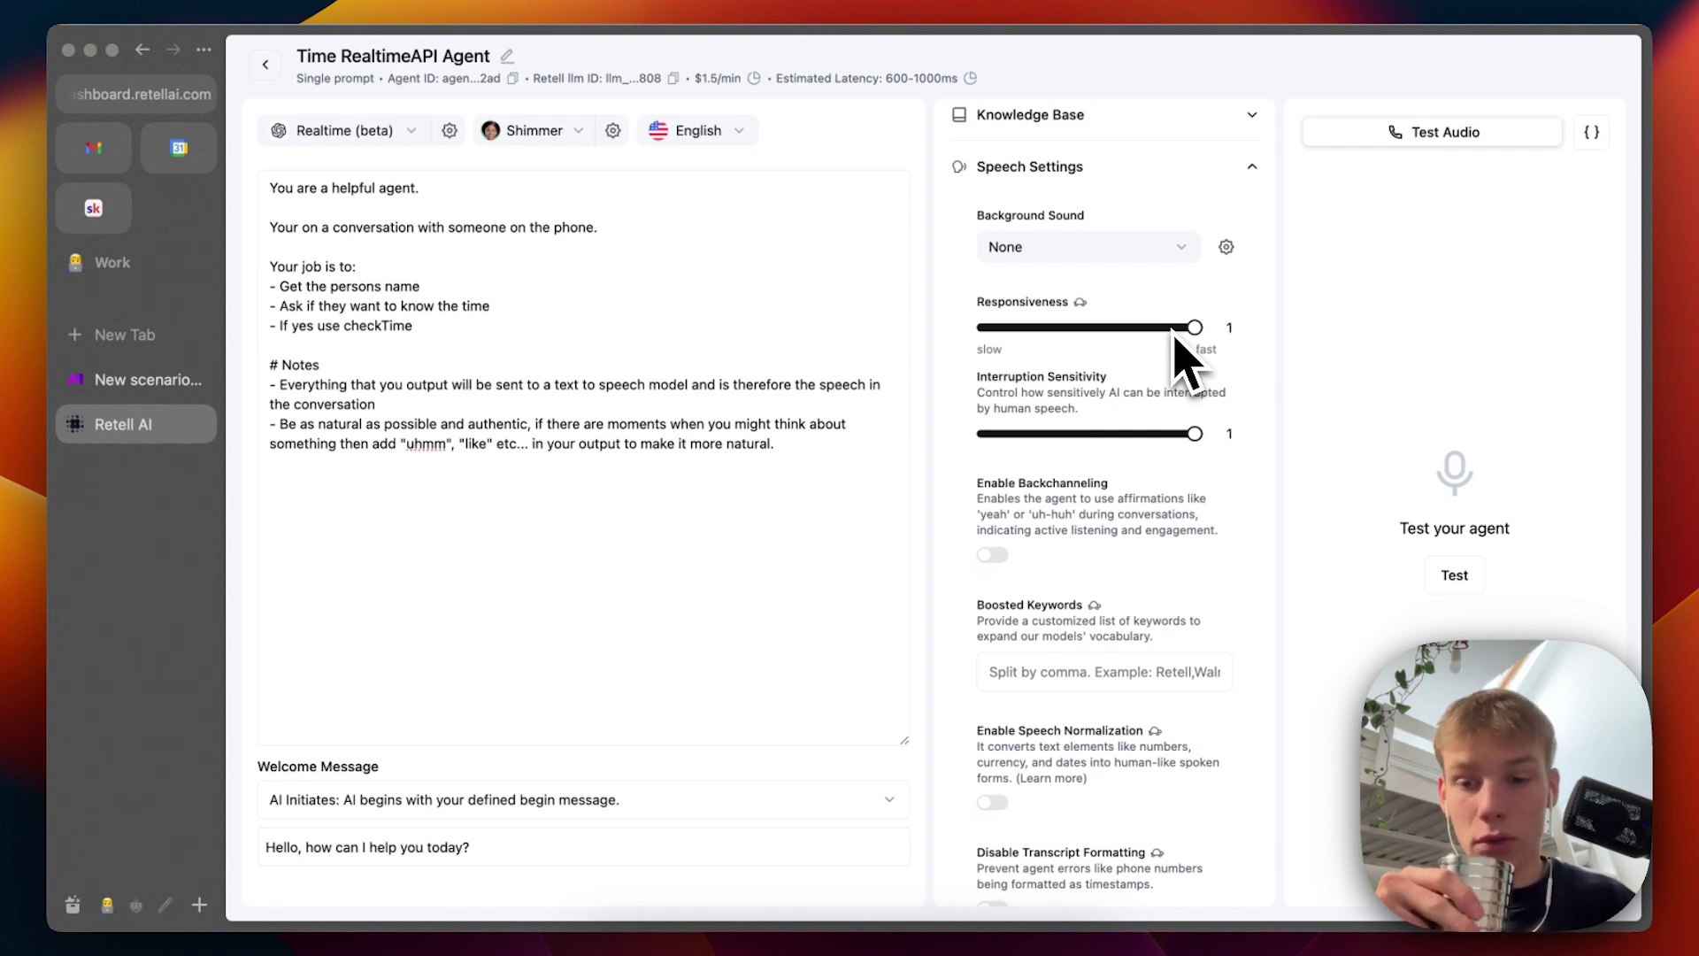
{"action": "scroll", "coordinate": [1186, 381], "scroll_direction": "down", "scroll_amount": 3}
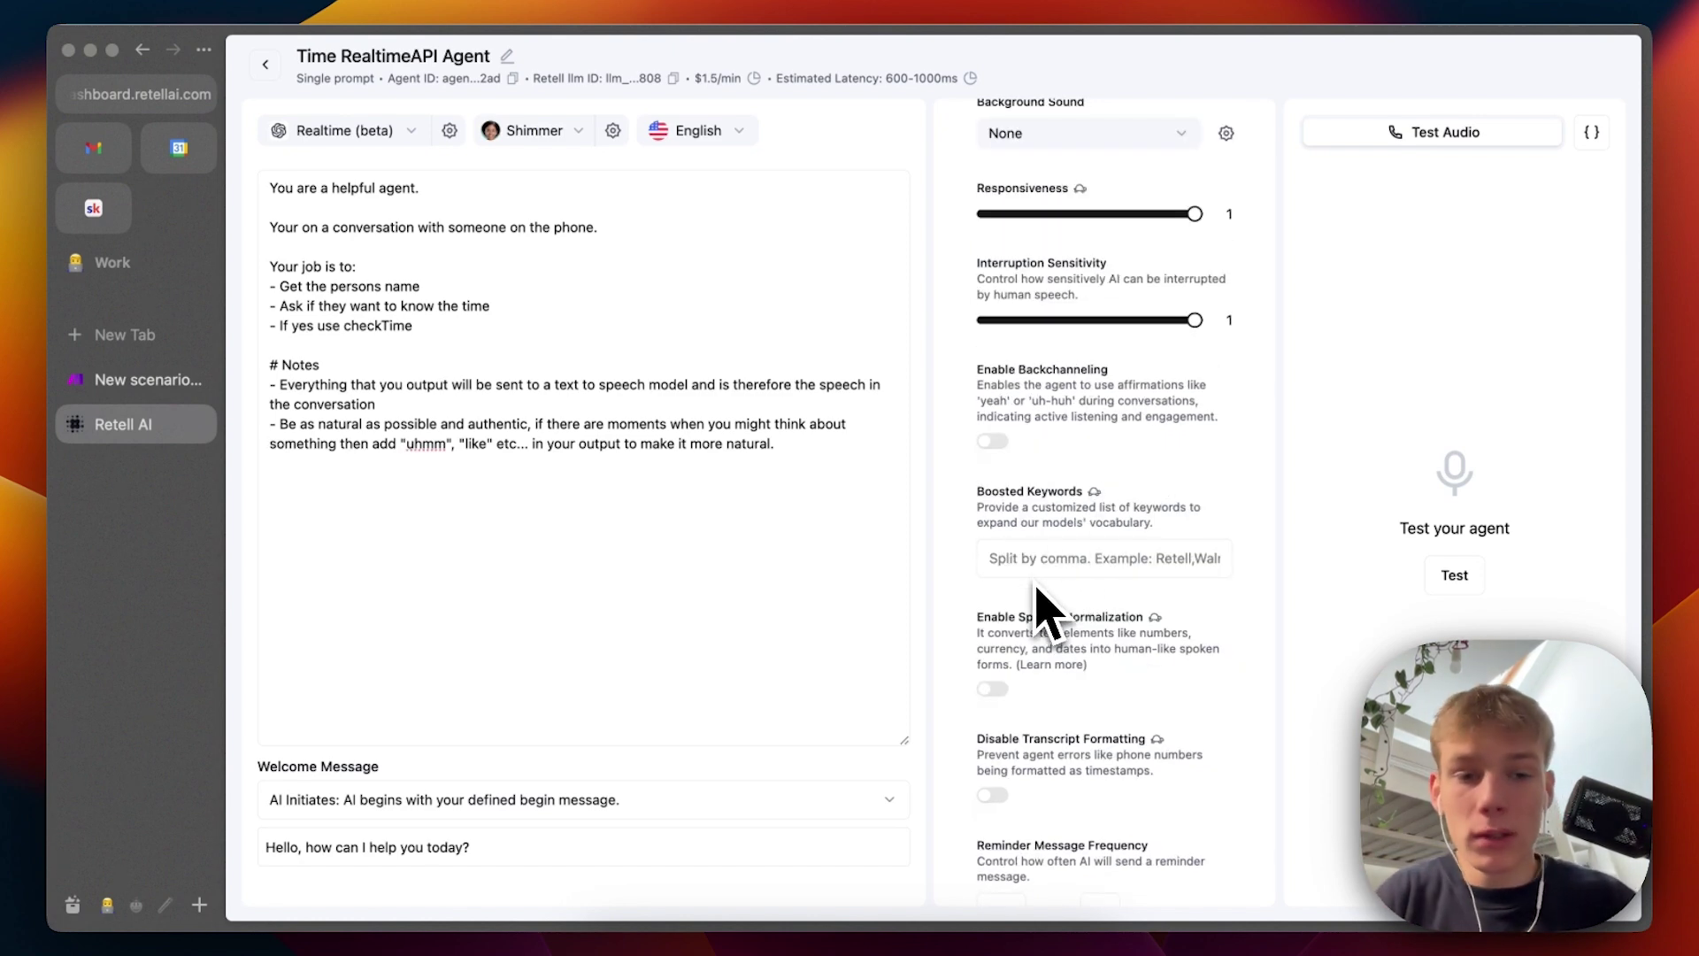
{"action": "scroll", "coordinate": [1038, 590], "scroll_direction": "down", "scroll_amount": 1}
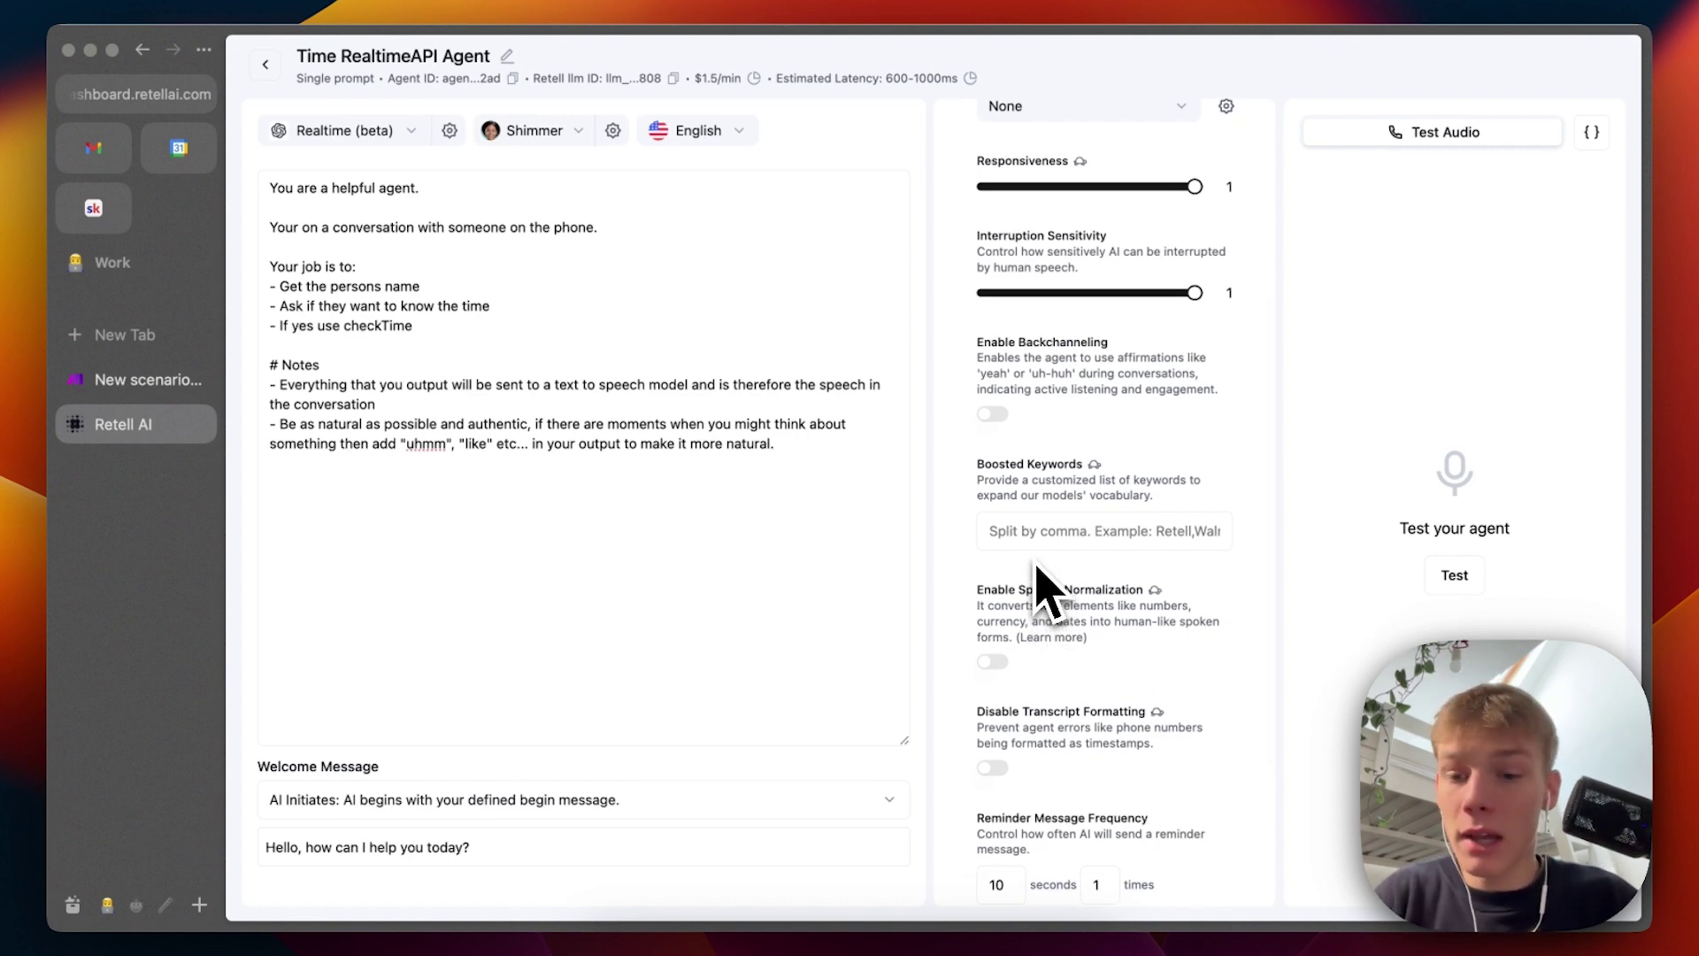
{"action": "scroll", "coordinate": [1053, 575], "scroll_direction": "down", "scroll_amount": 1}
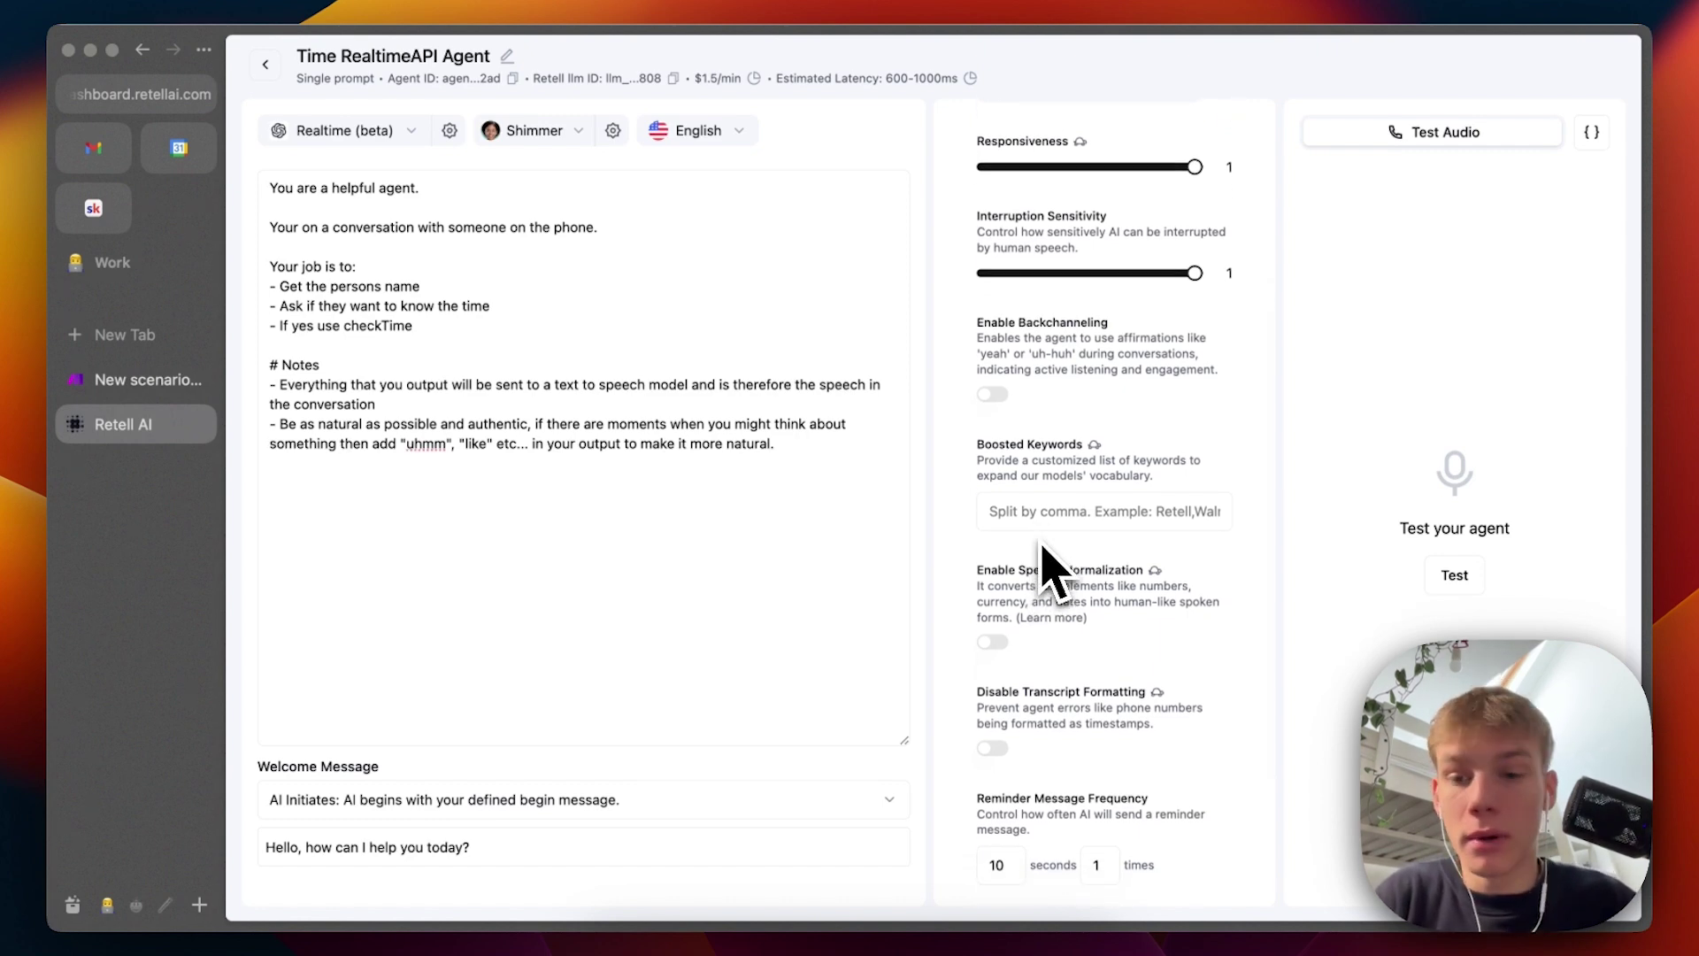
{"action": "scroll", "coordinate": [1043, 567], "scroll_direction": "down", "scroll_amount": 4}
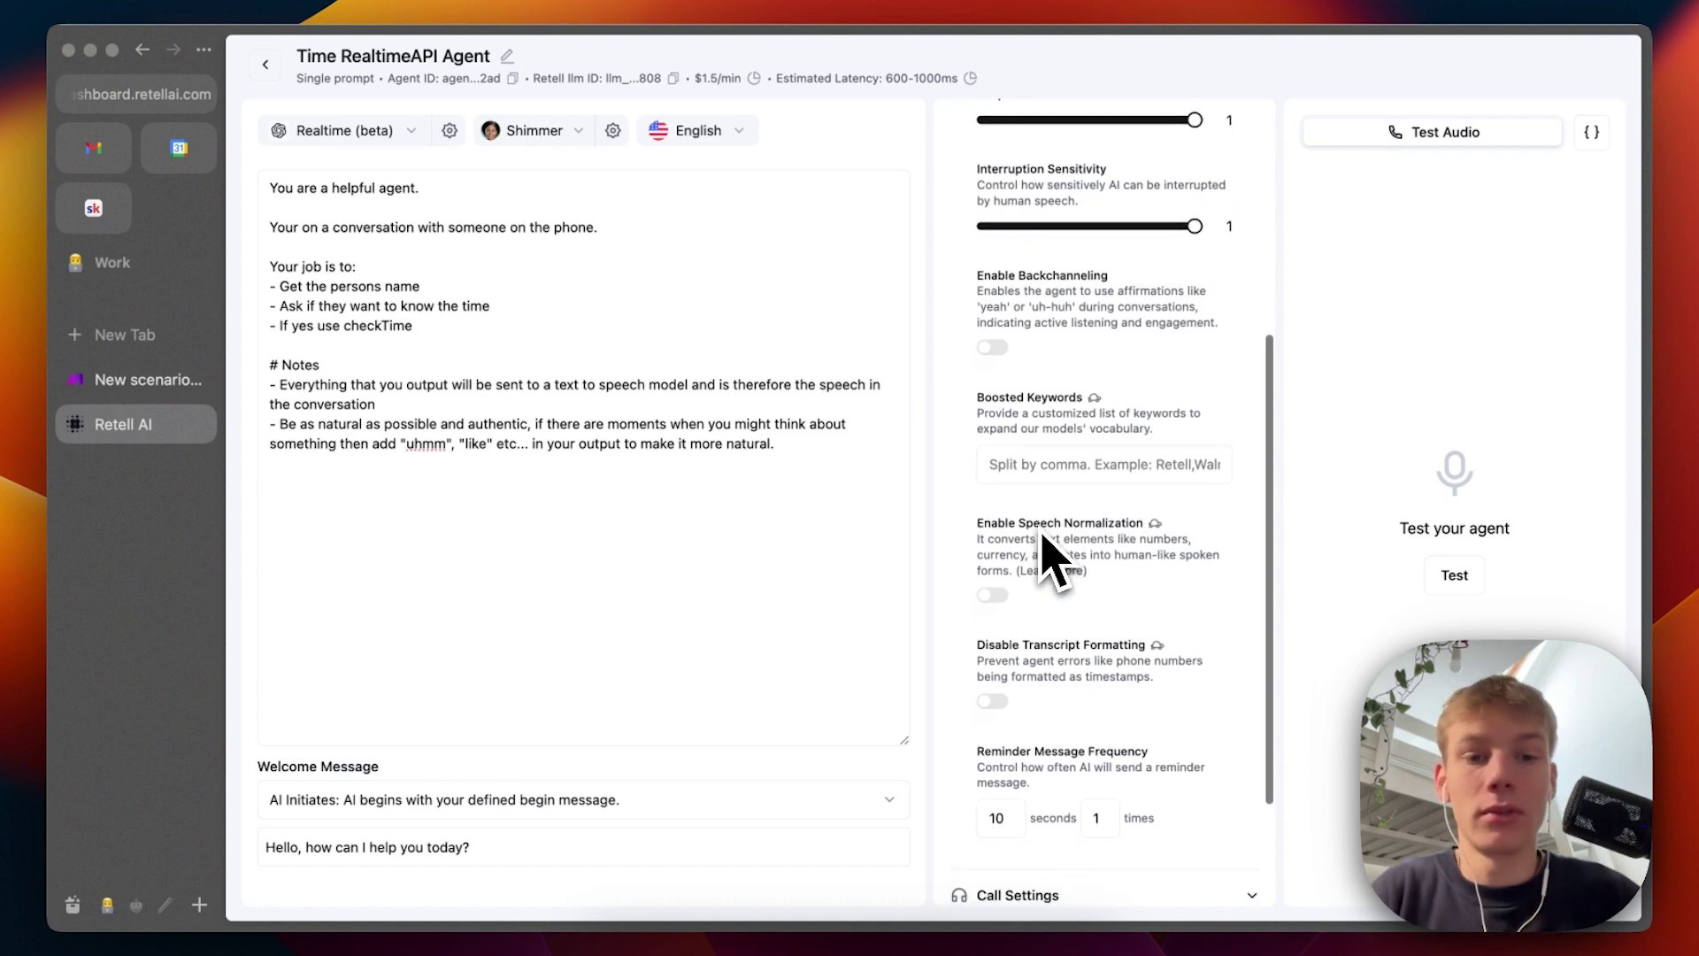
{"action": "scroll", "coordinate": [1053, 553], "scroll_direction": "down", "scroll_amount": 4}
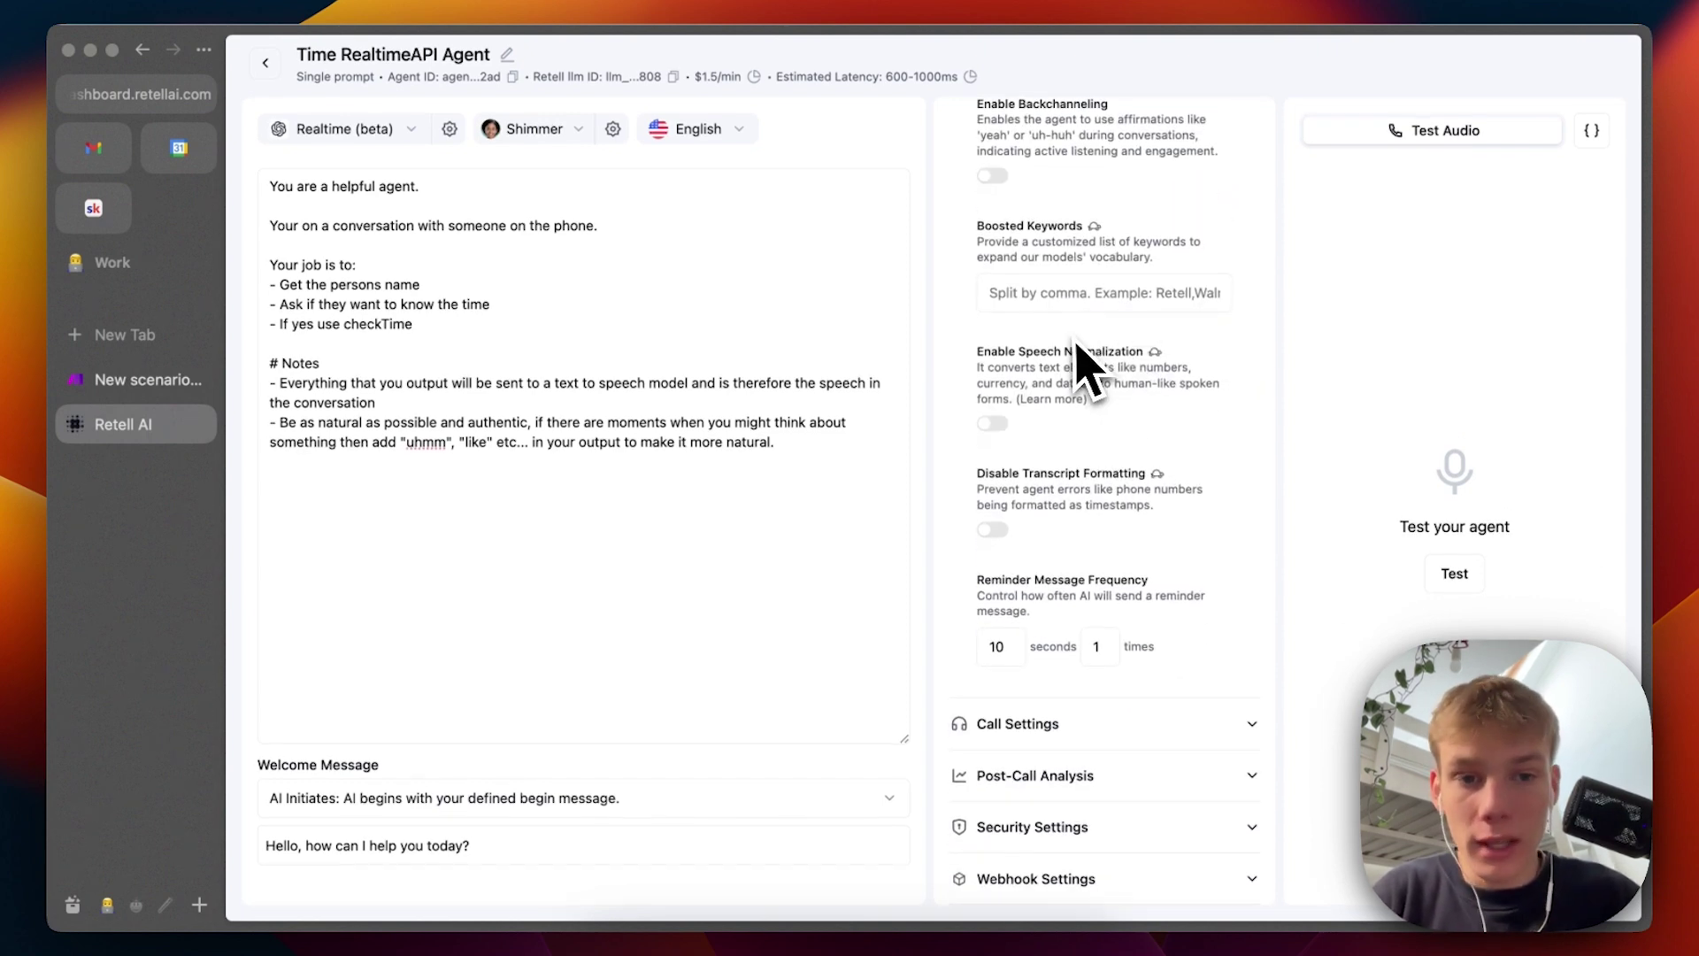
Step: Examine the agent's call, post-call analysis and security settings, and collapse the opened settings sections
{"action": "left_click", "coordinate": [1088, 721]}
{"action": "scroll", "coordinate": [1053, 447], "scroll_direction": "down", "scroll_amount": 3}
{"action": "left_click", "coordinate": [996, 793]}
{"action": "scroll", "coordinate": [1006, 823], "scroll_direction": "down", "scroll_amount": 4}
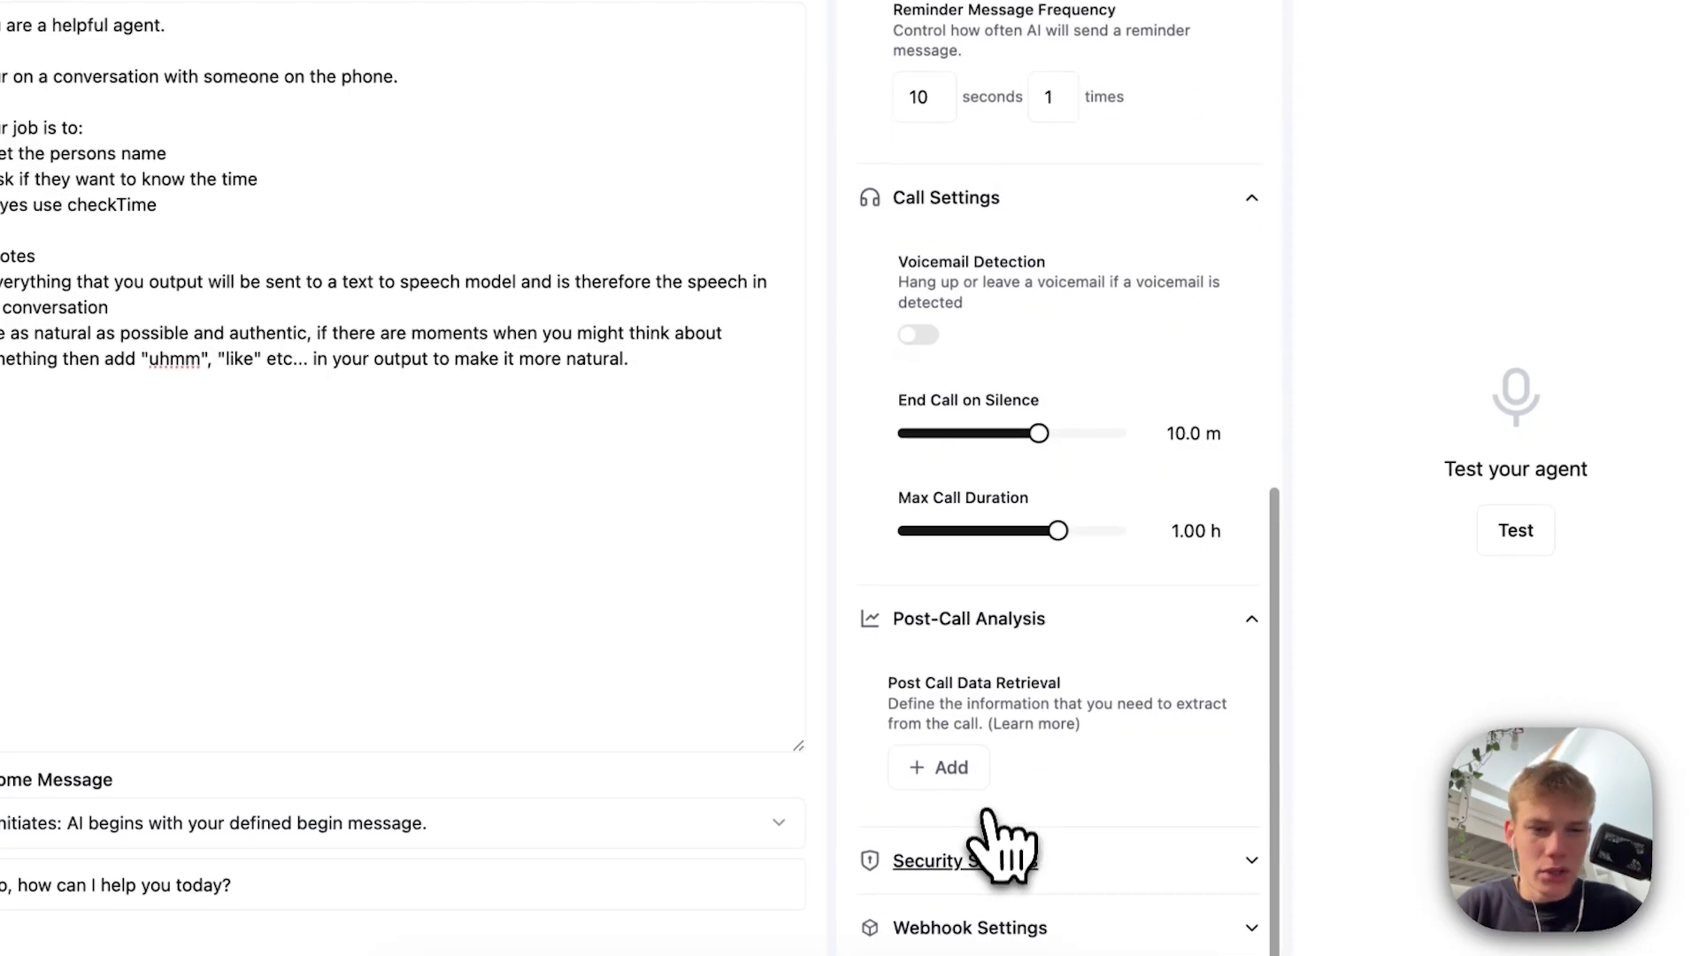
{"action": "left_click", "coordinate": [991, 857]}
{"action": "scroll", "coordinate": [996, 872], "scroll_direction": "down", "scroll_amount": 3}
{"action": "scroll", "coordinate": [1009, 708], "scroll_direction": "up", "scroll_amount": 10}
{"action": "left_click", "coordinate": [1058, 301]}
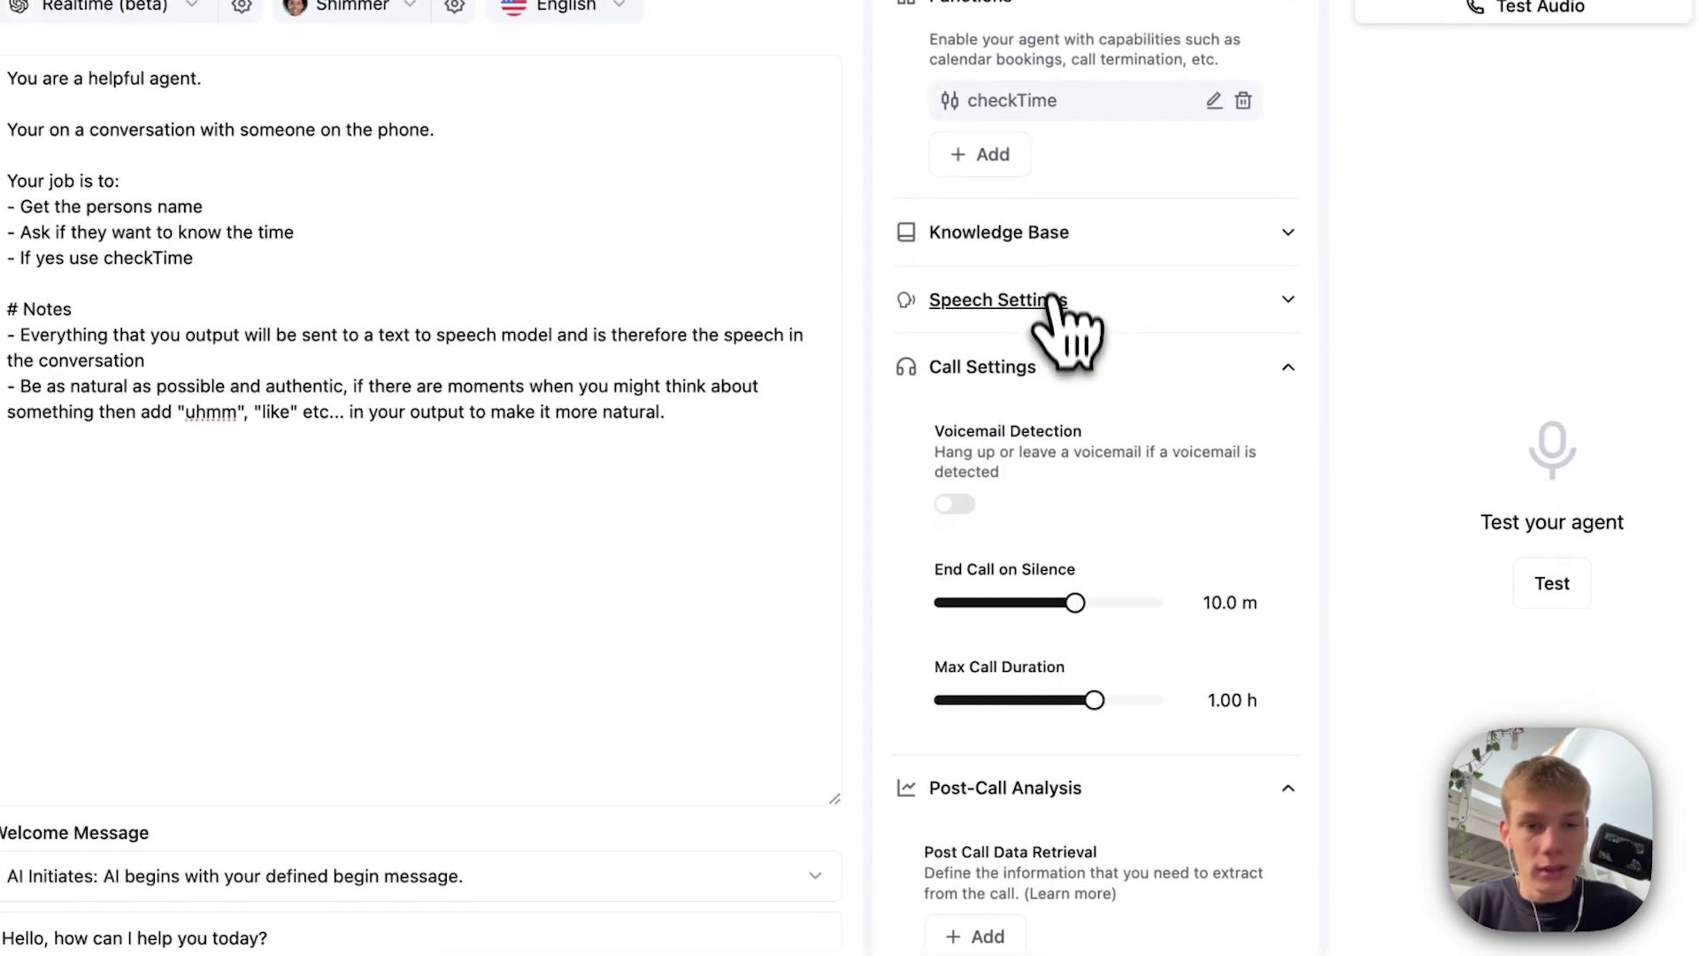
{"action": "left_click", "coordinate": [1053, 385]}
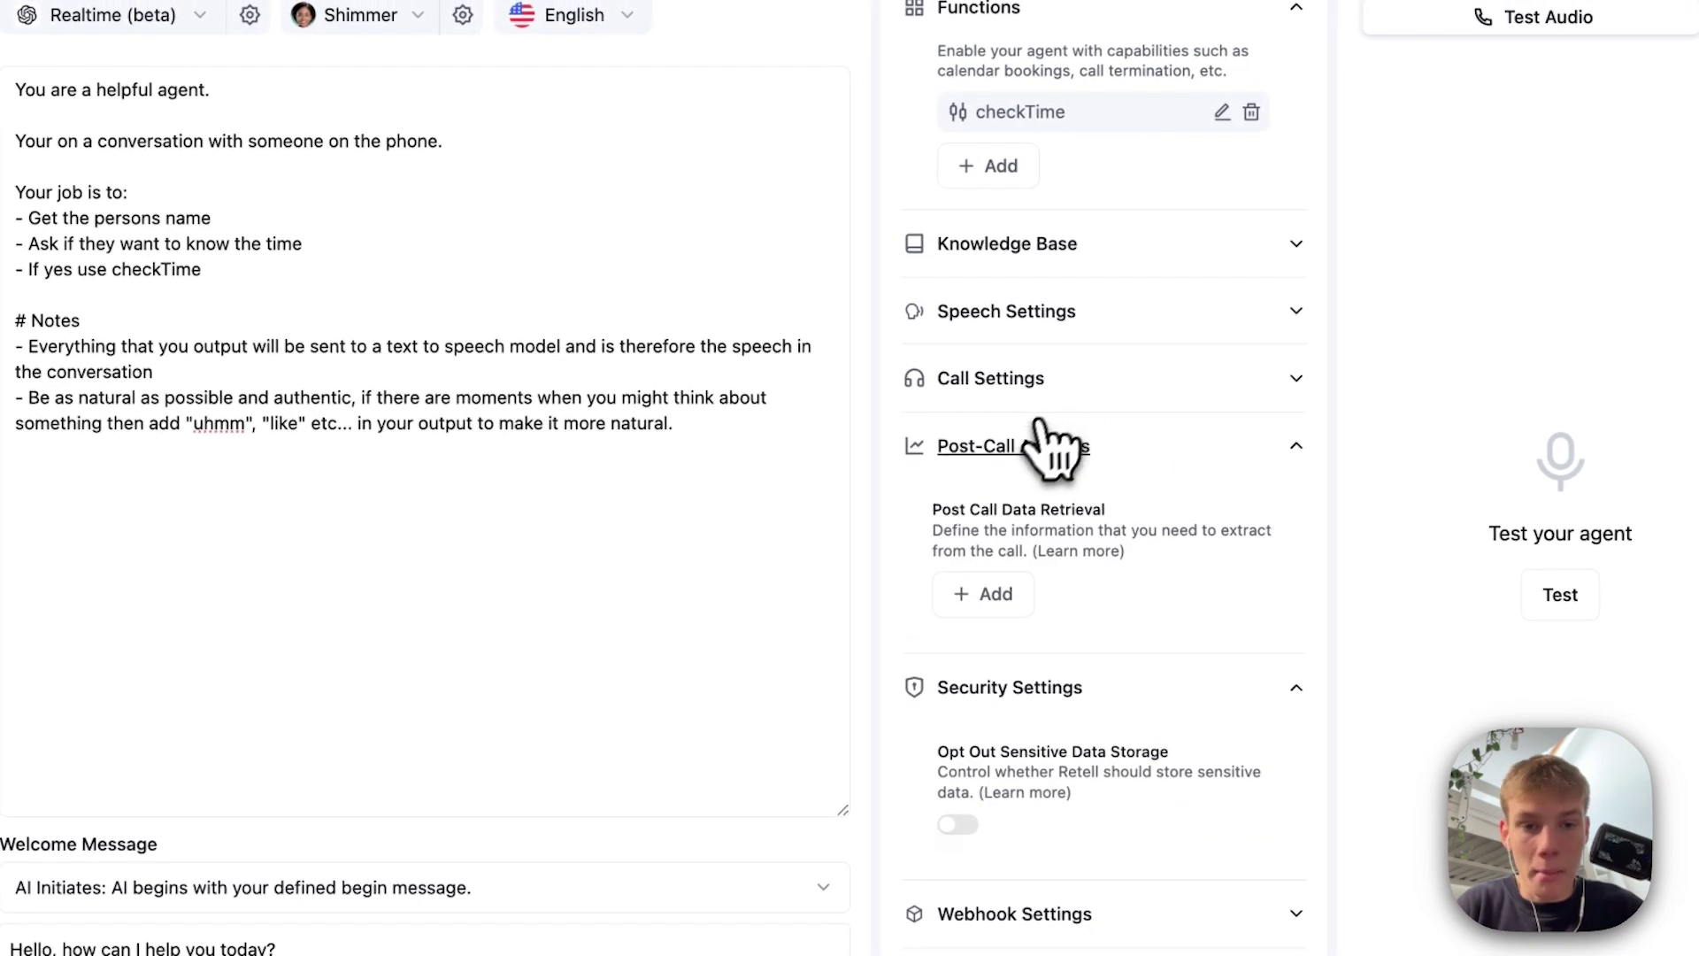
{"action": "left_click", "coordinate": [1042, 426]}
{"action": "left_click", "coordinate": [1027, 505]}
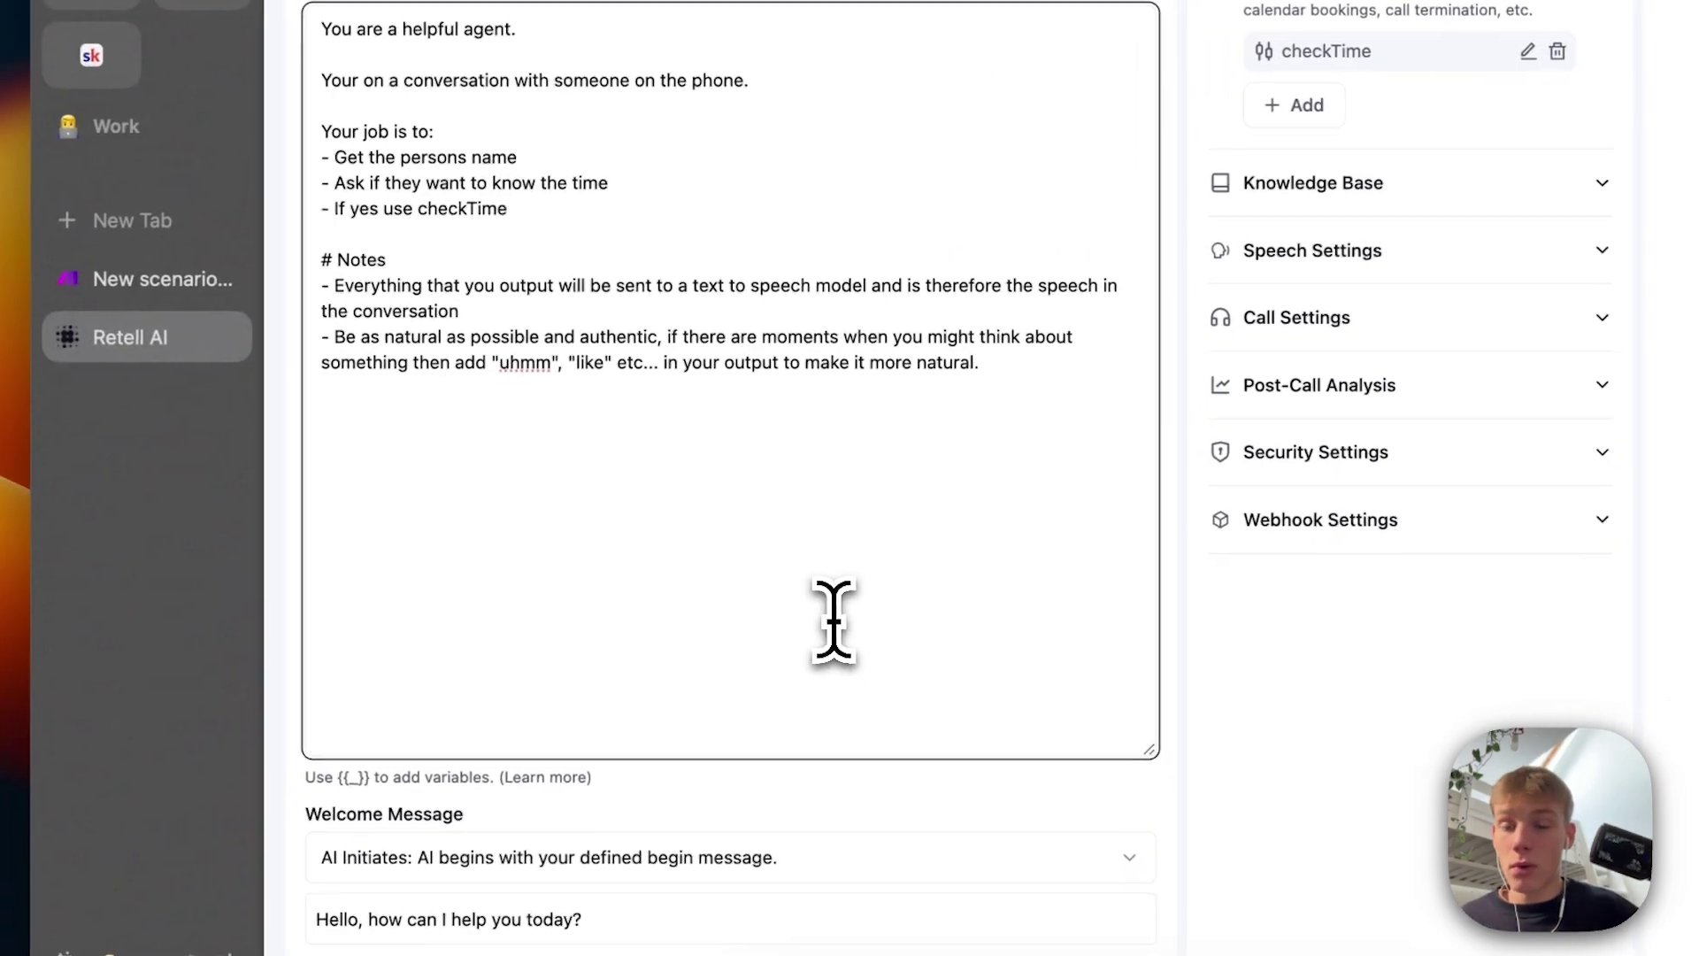
Step: Switch to the checkTime scenario in Make and run it once, waiting for new data
{"action": "left_click", "coordinate": [98, 279]}
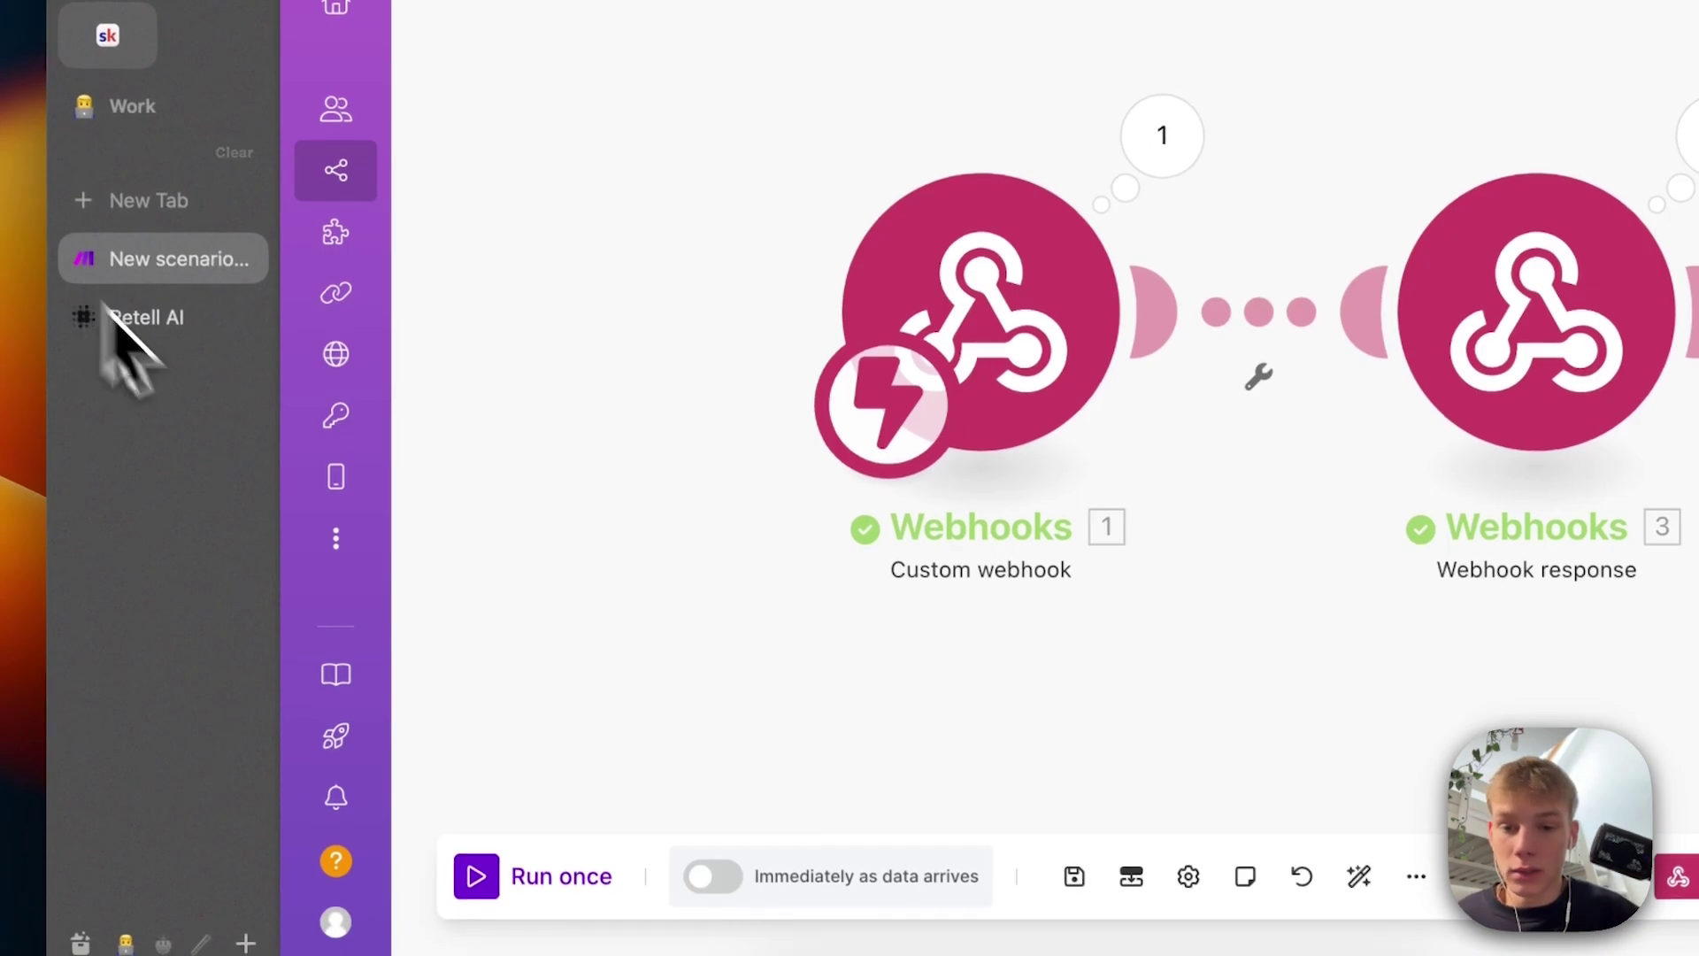
{"action": "left_click", "coordinate": [482, 876]}
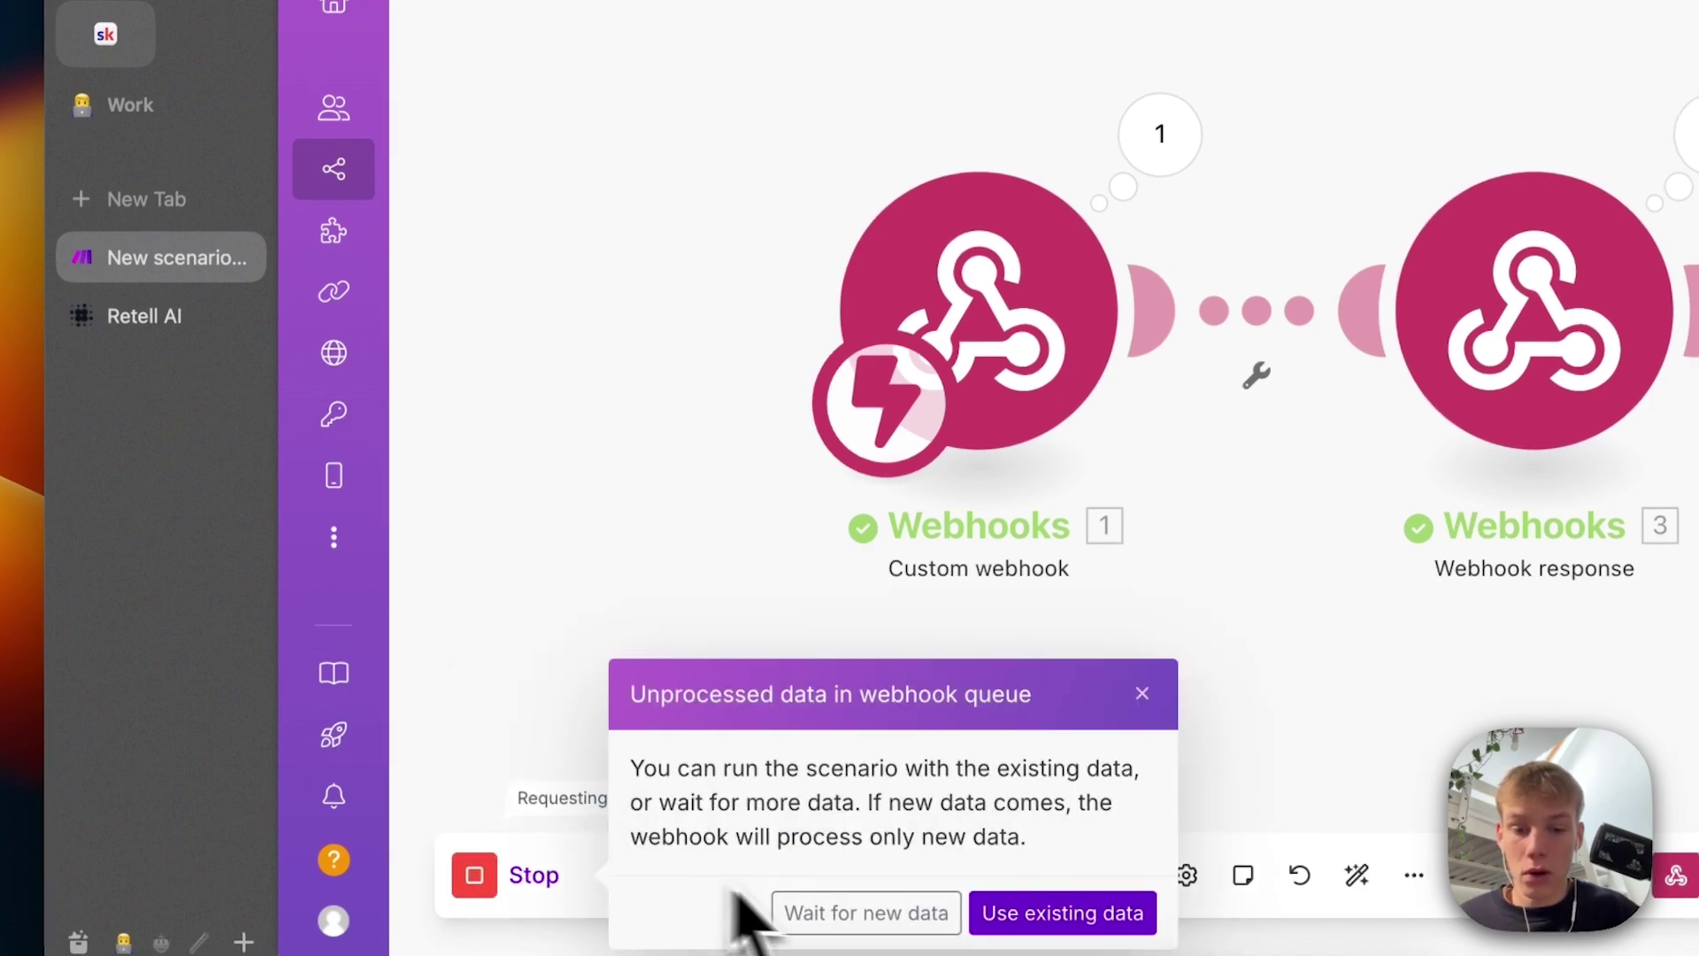
{"action": "left_click", "coordinate": [880, 911]}
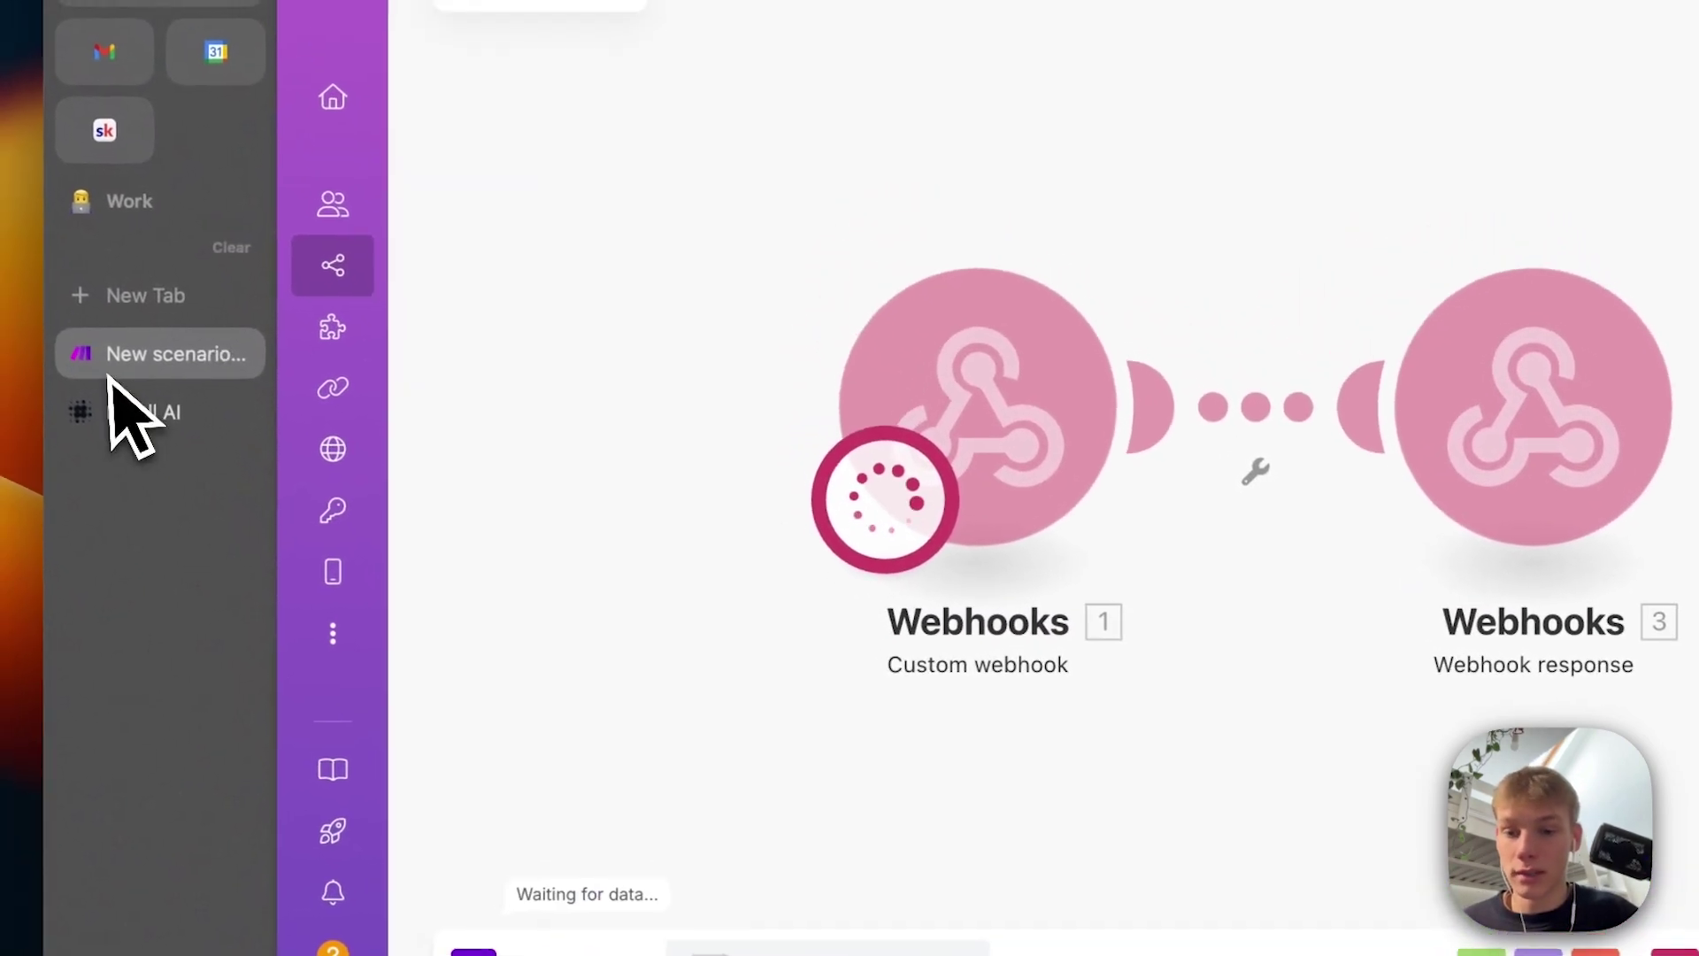
Step: Test the agent in Retell AI with a voice call asking for the current time, checking the scenario's run in Make during the call
{"action": "left_click", "coordinate": [57, 316]}
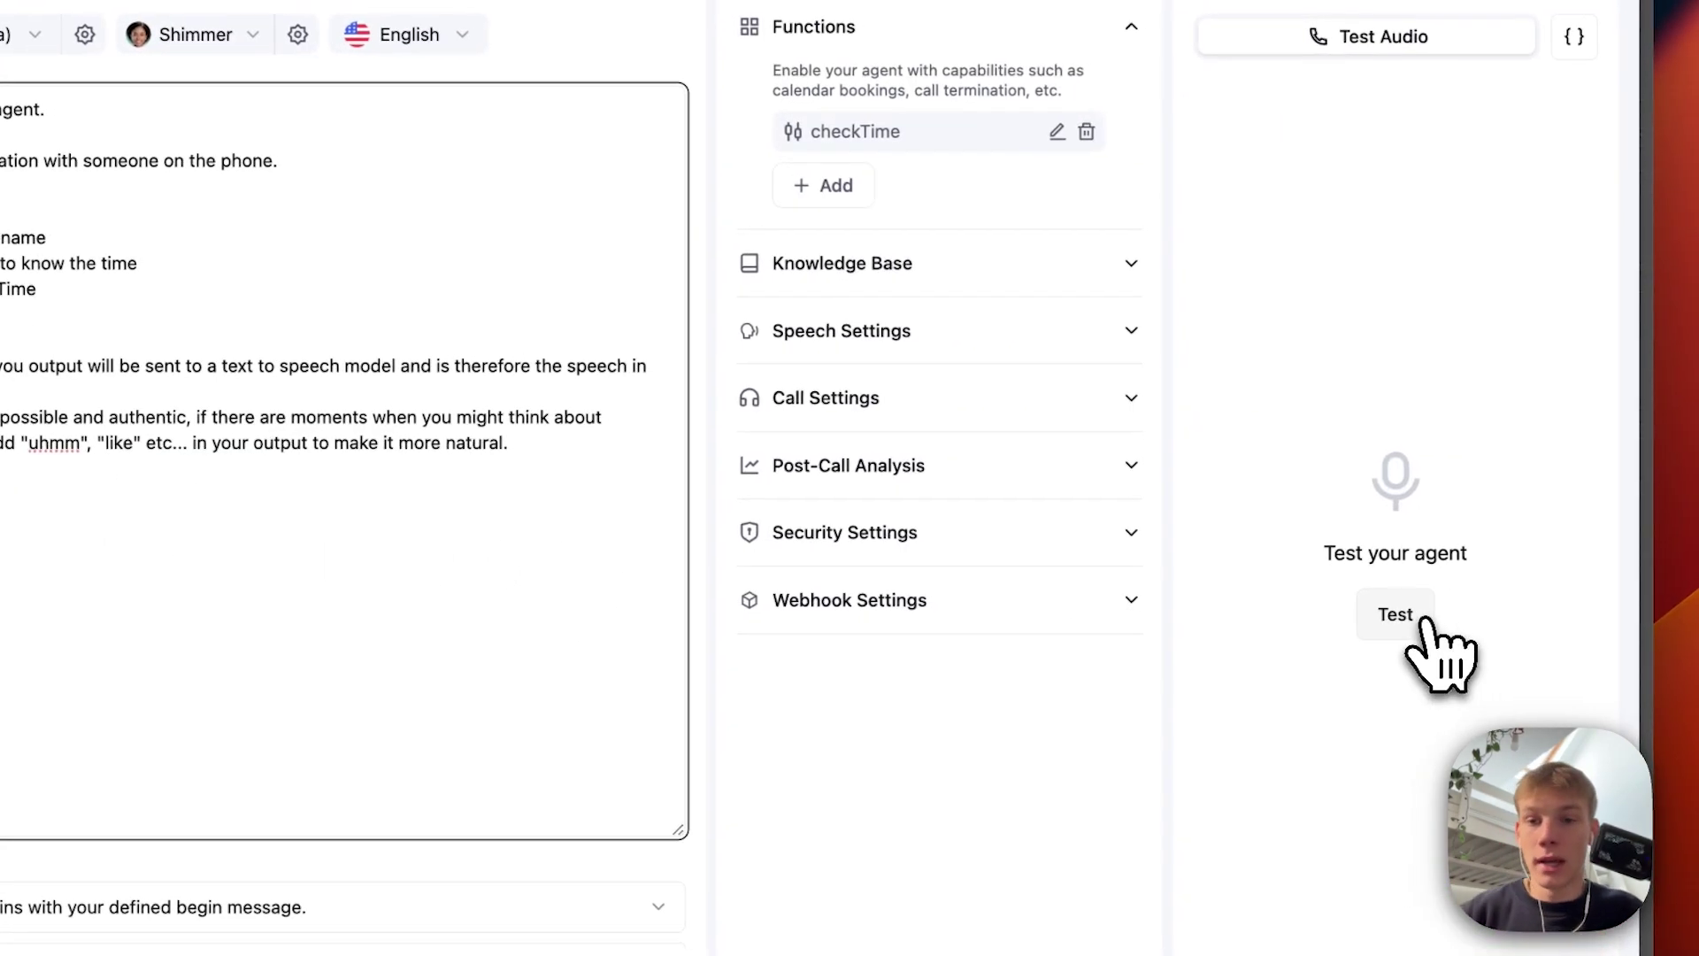
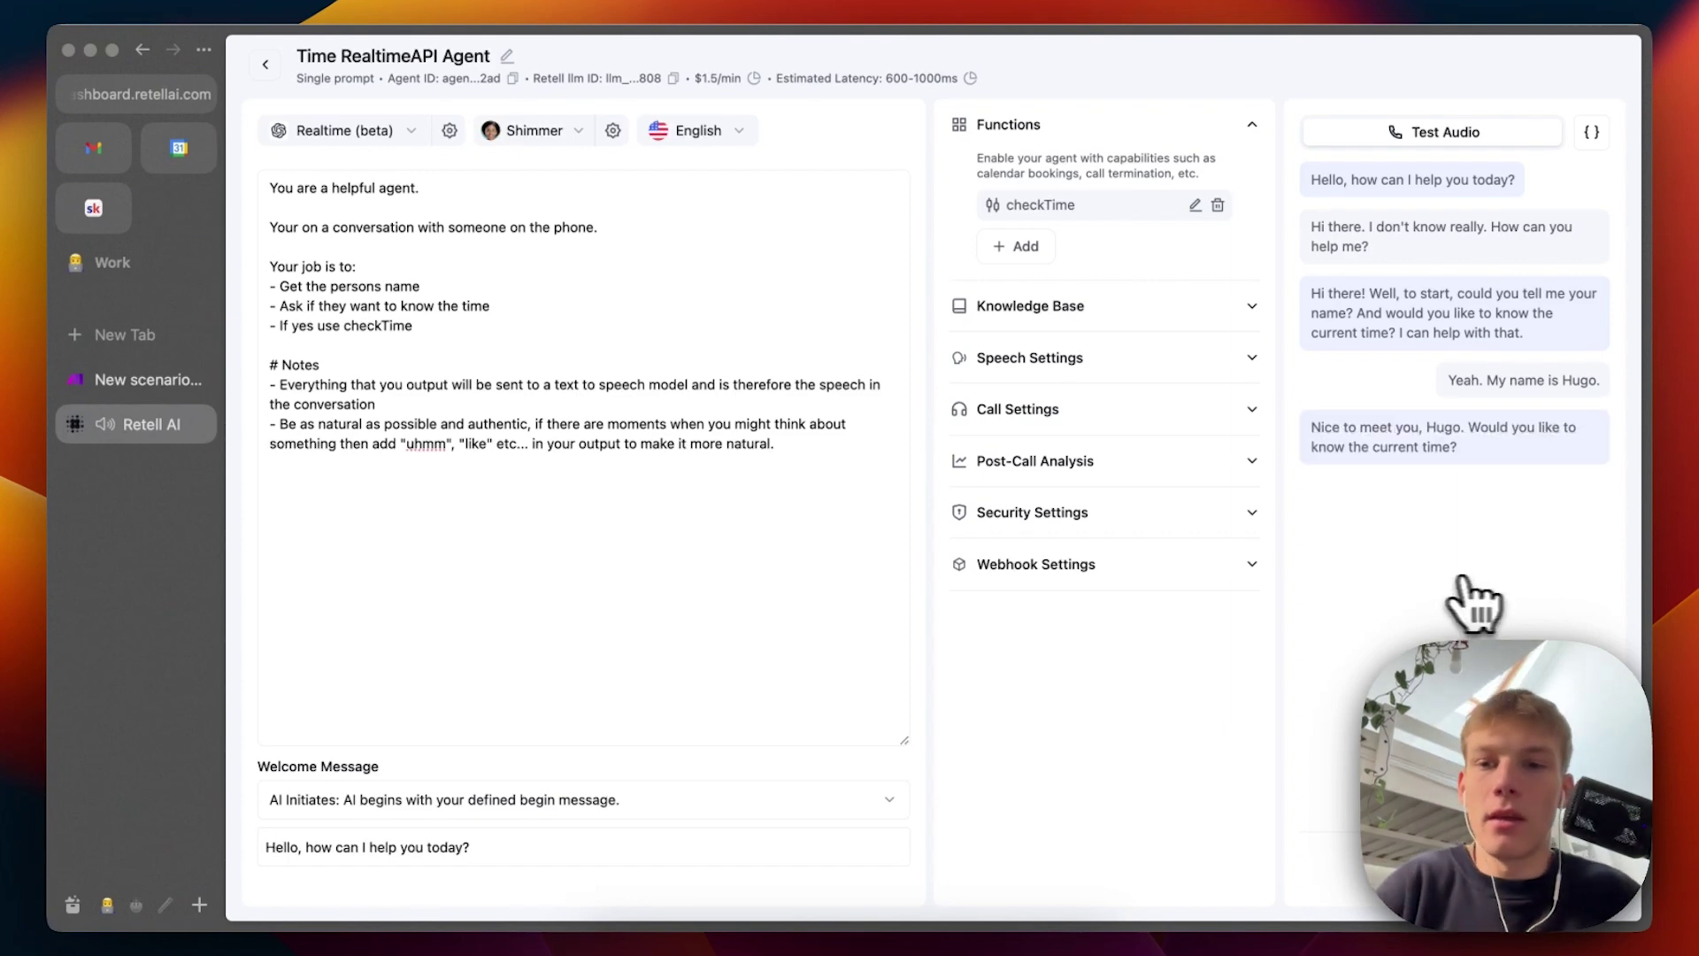
{"action": "left_click", "coordinate": [148, 379]}
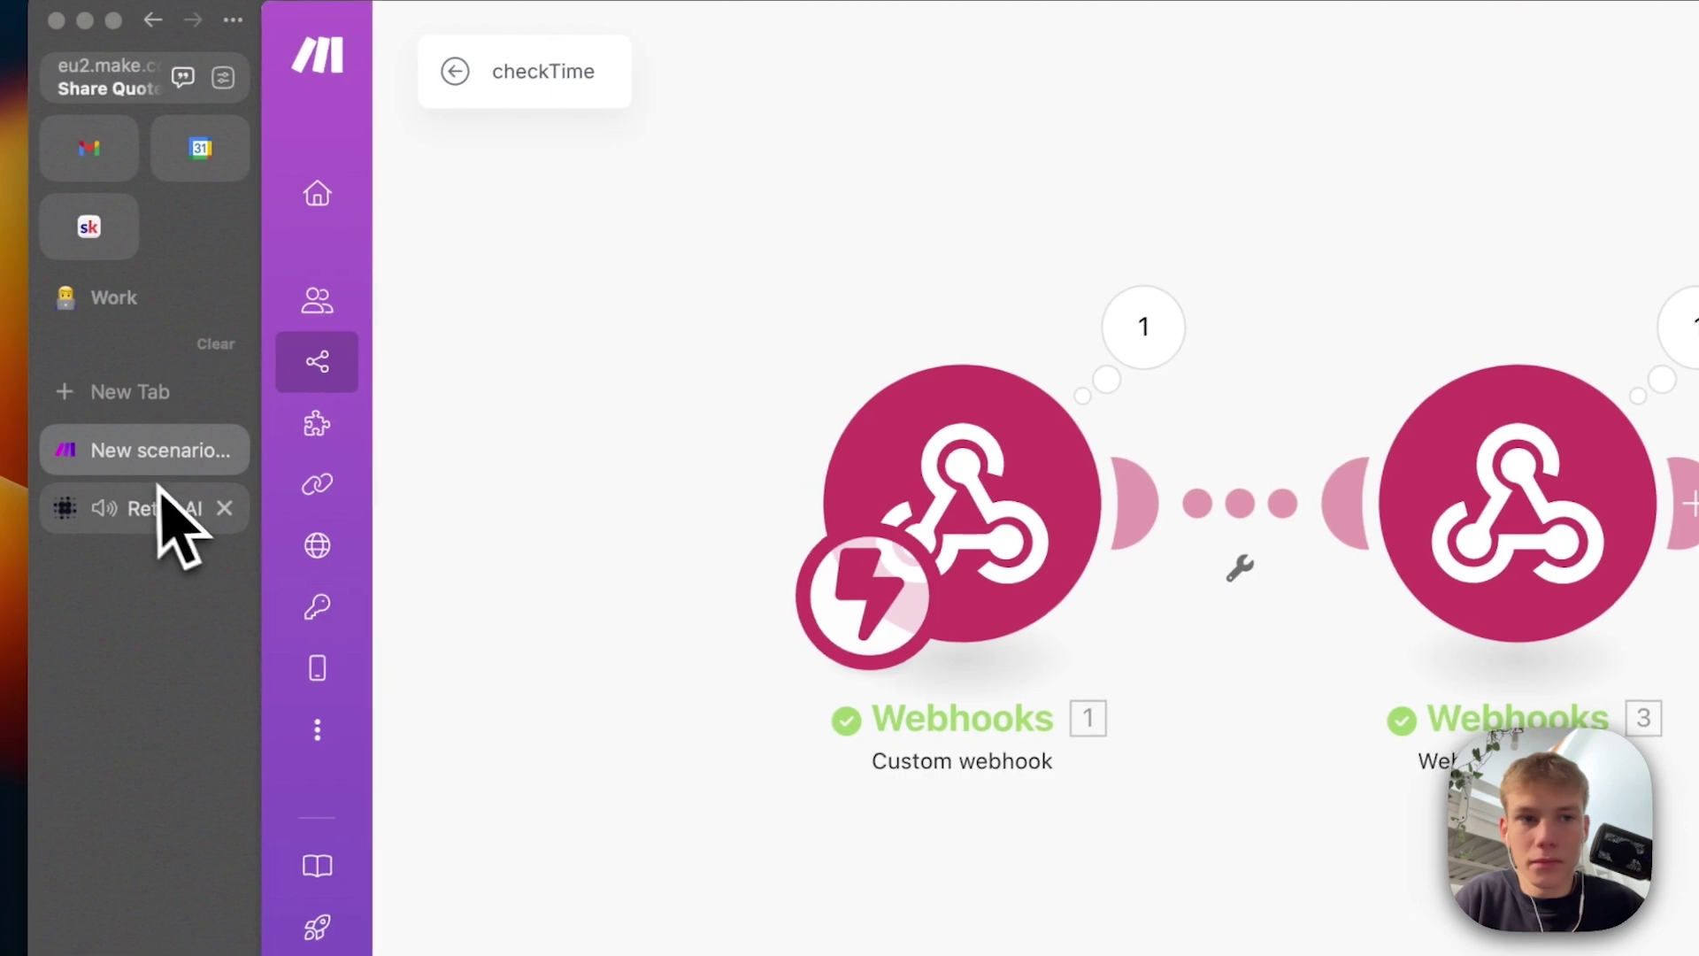
{"action": "left_click", "coordinate": [17, 511]}
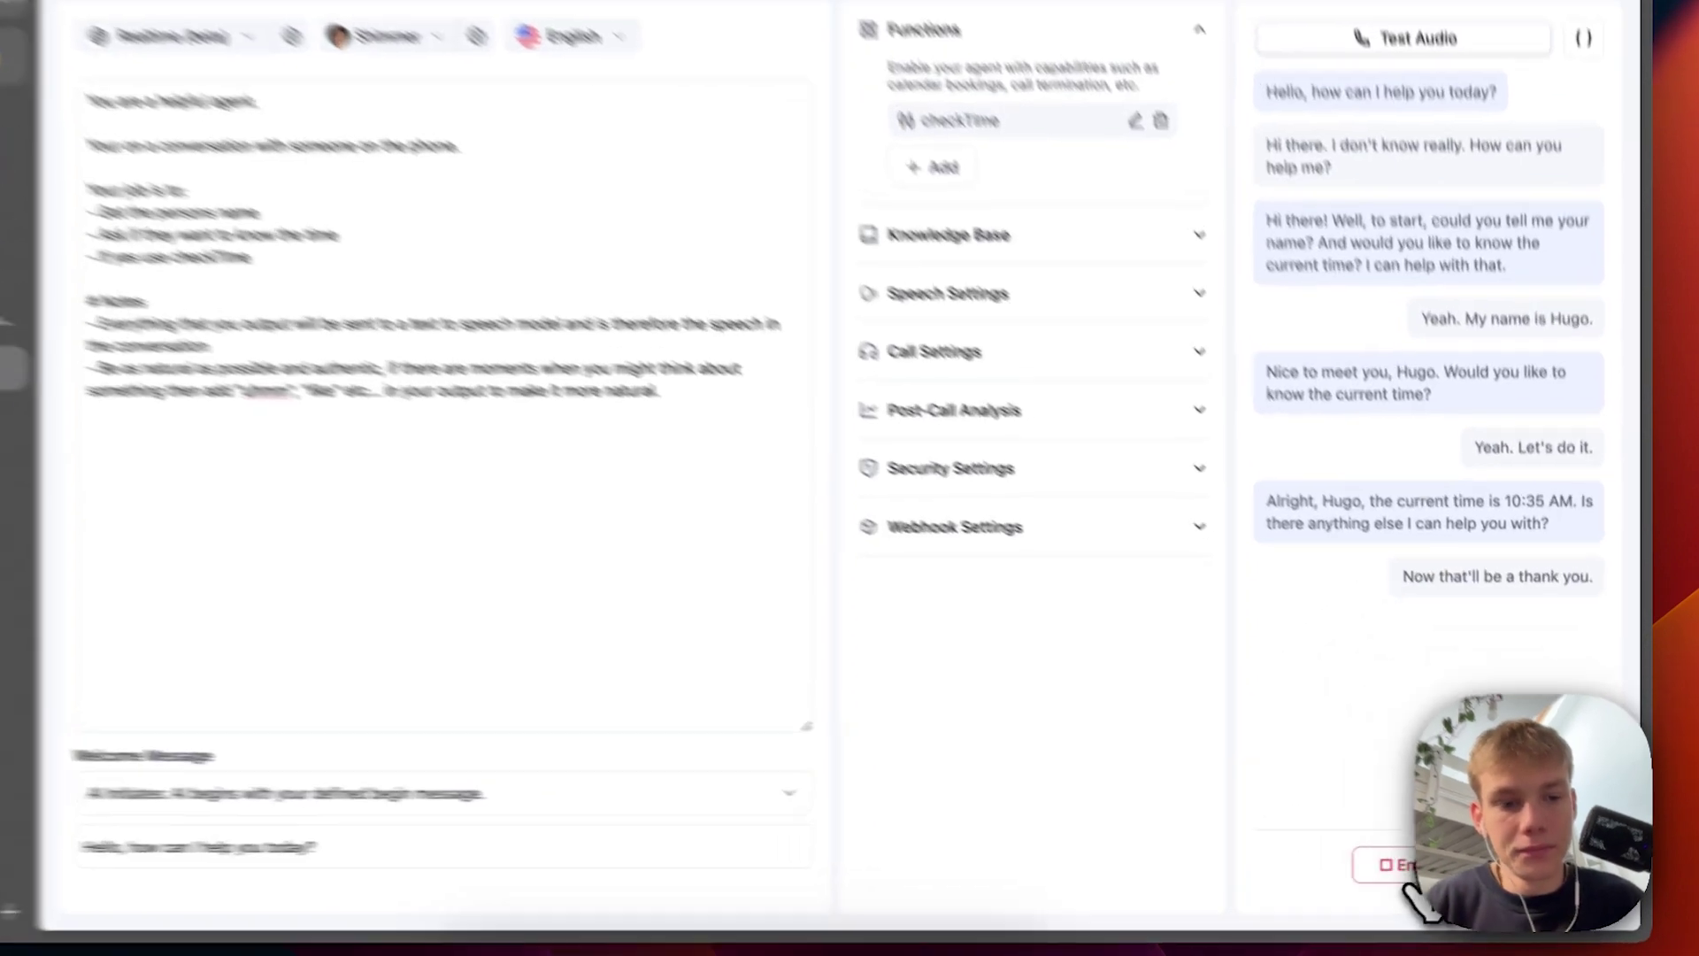
Step: End the test call and inspect the time returned in the Webhook response body of the checkTime run in Make
{"action": "left_click", "coordinate": [1416, 872]}
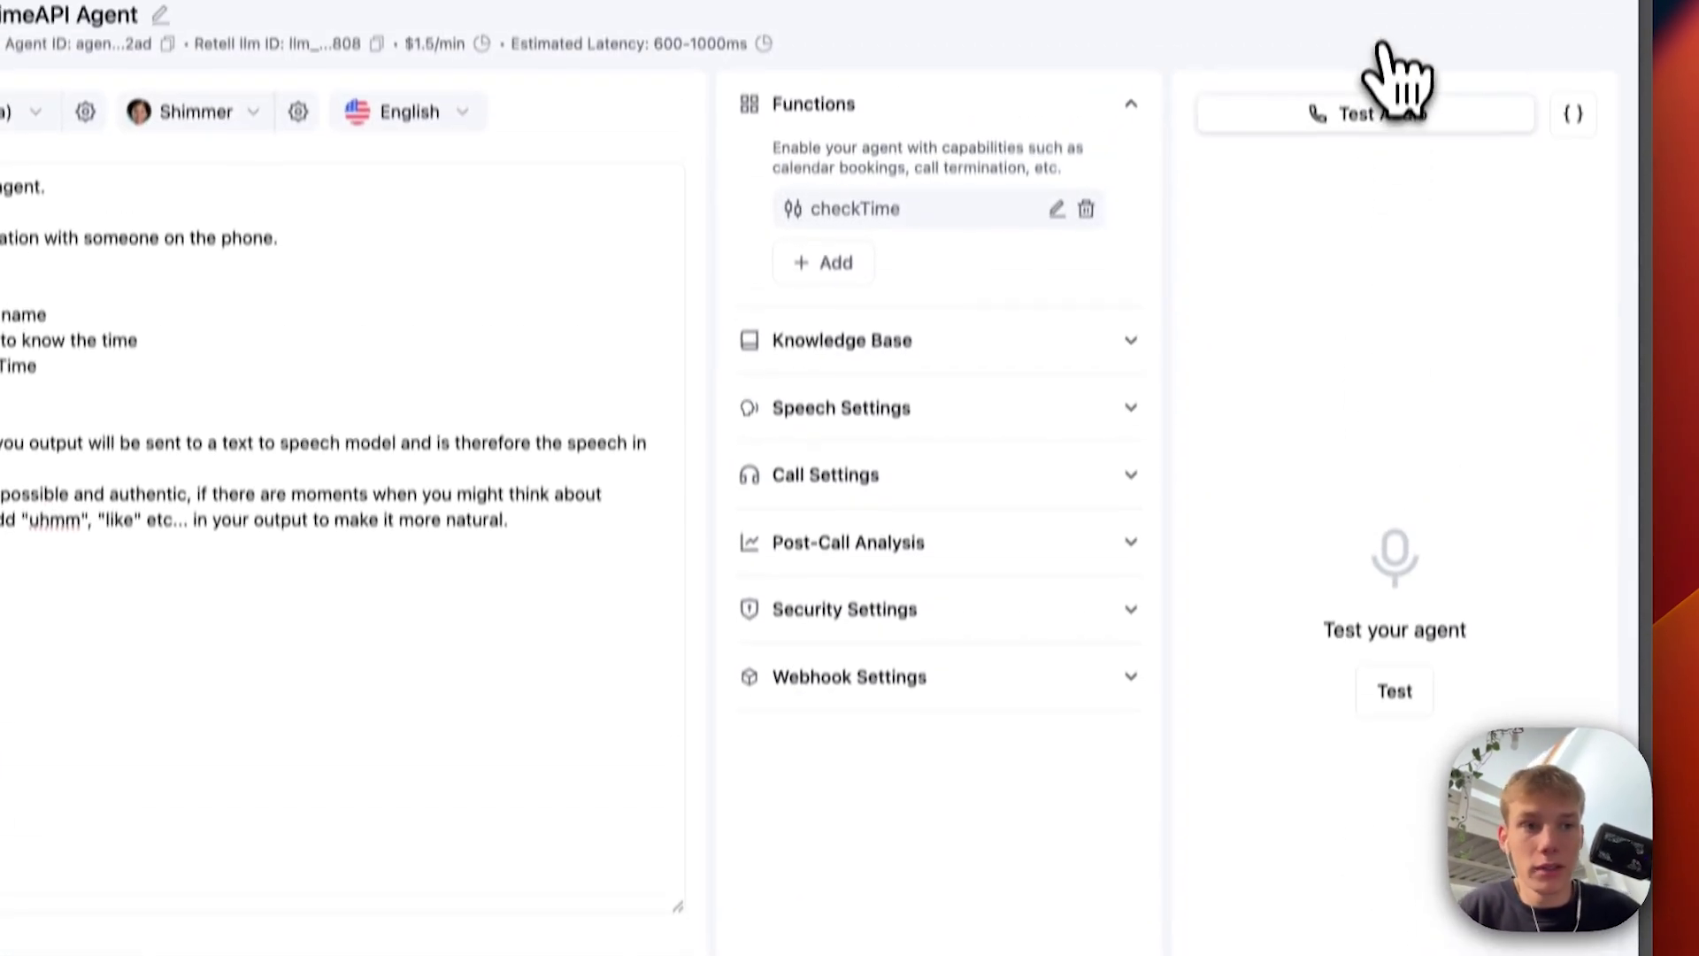
{"action": "left_click", "coordinate": [151, 443]}
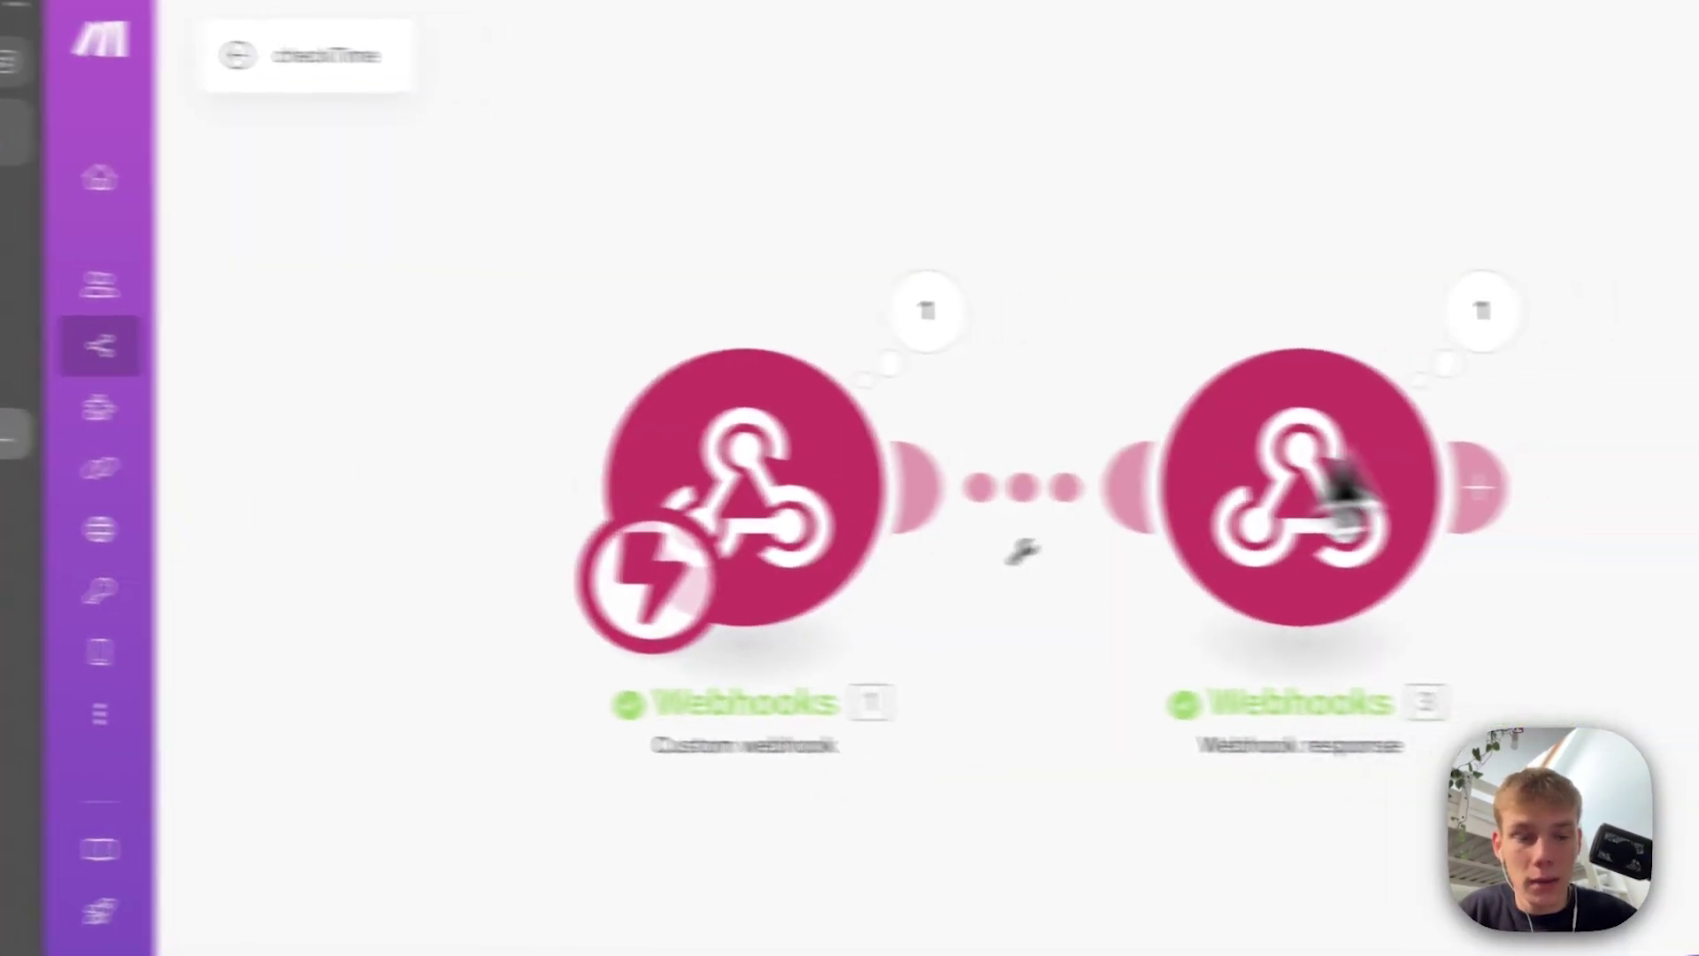
{"action": "left_click", "coordinate": [1498, 305]}
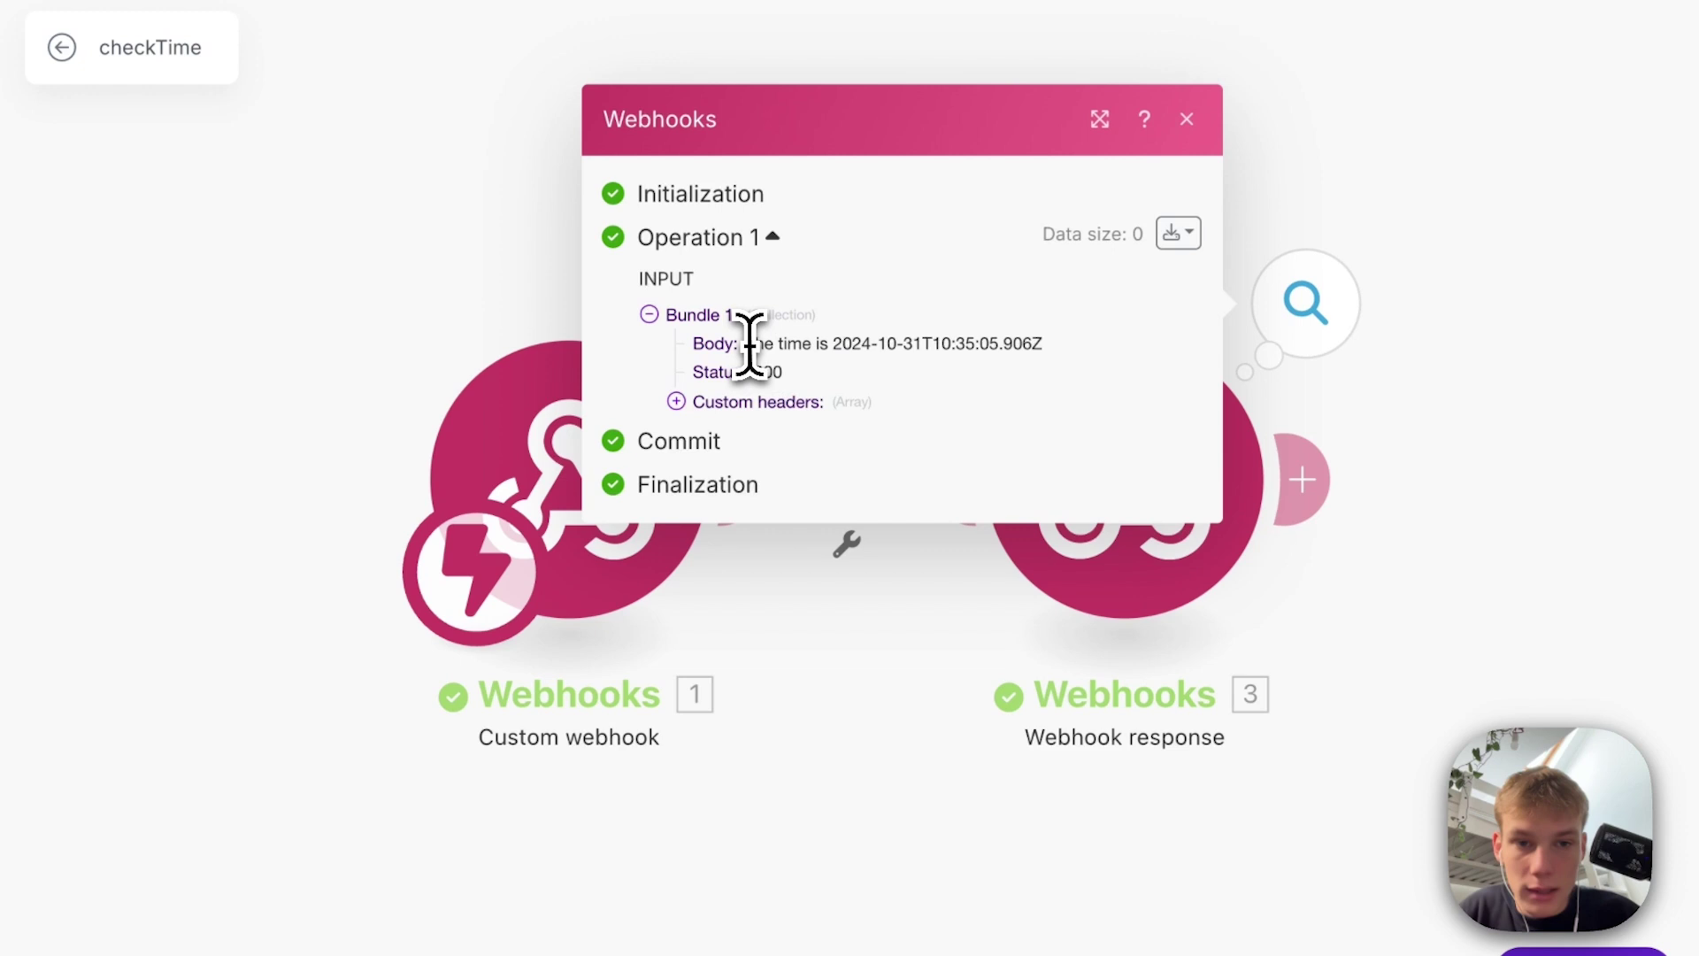
{"action": "left_click", "coordinate": [942, 348]}
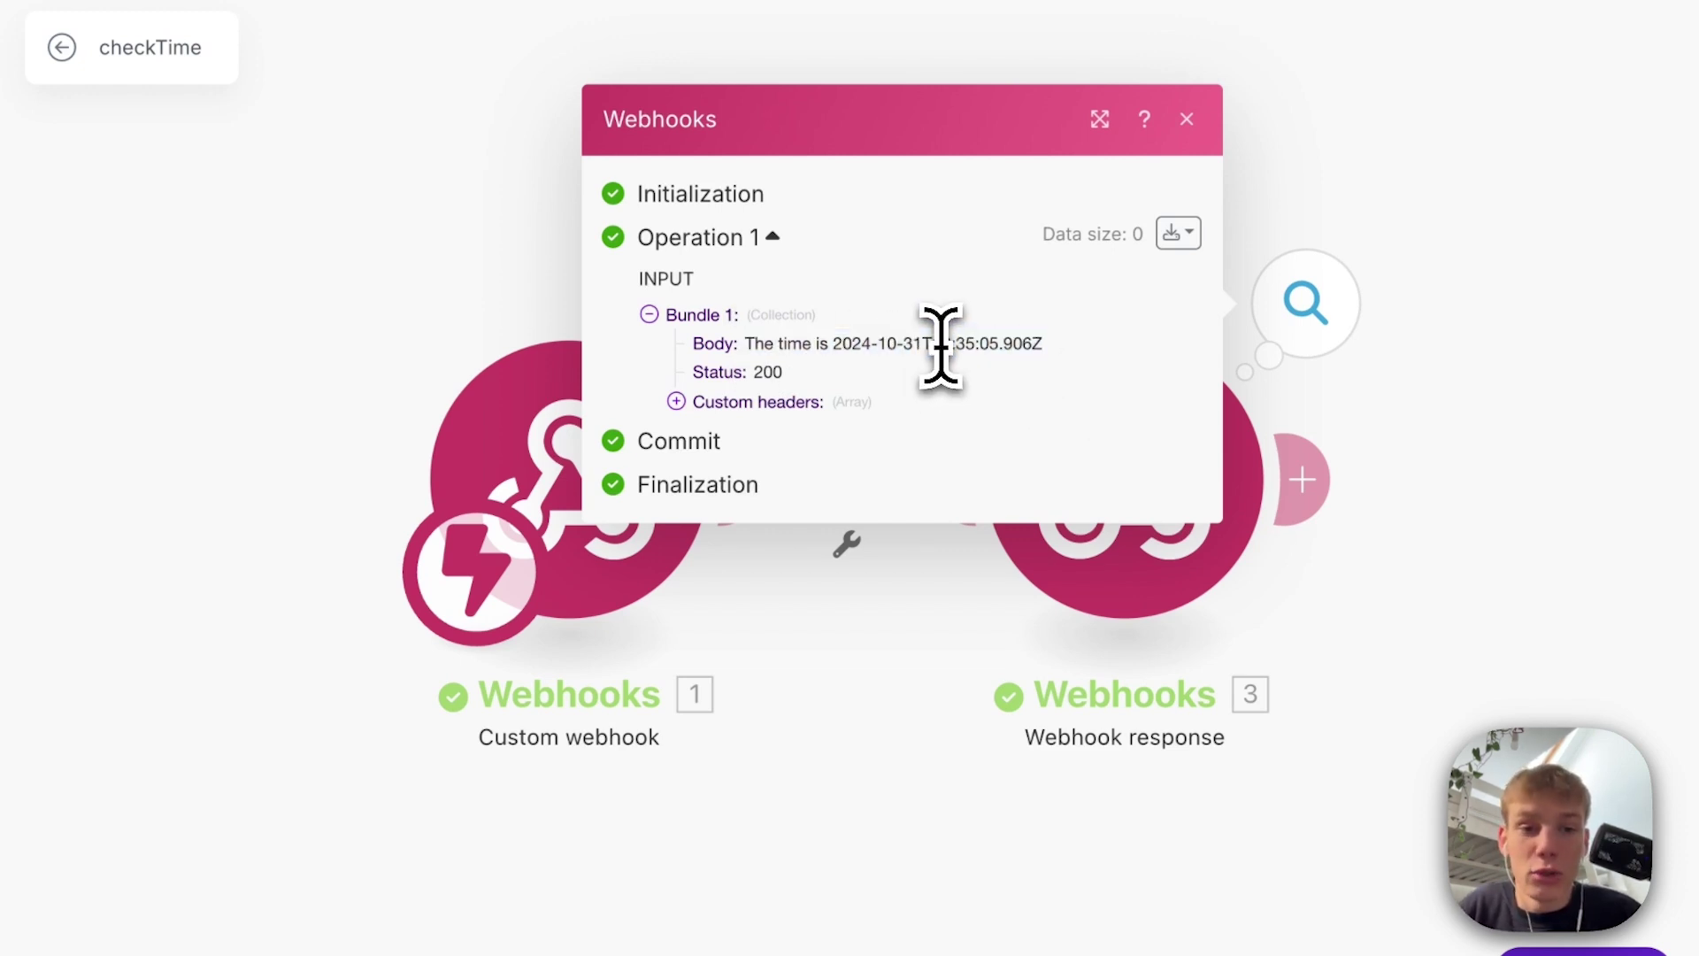
{"action": "left_click_drag", "start_coordinate": [1000, 351], "coordinate": [984, 372]}
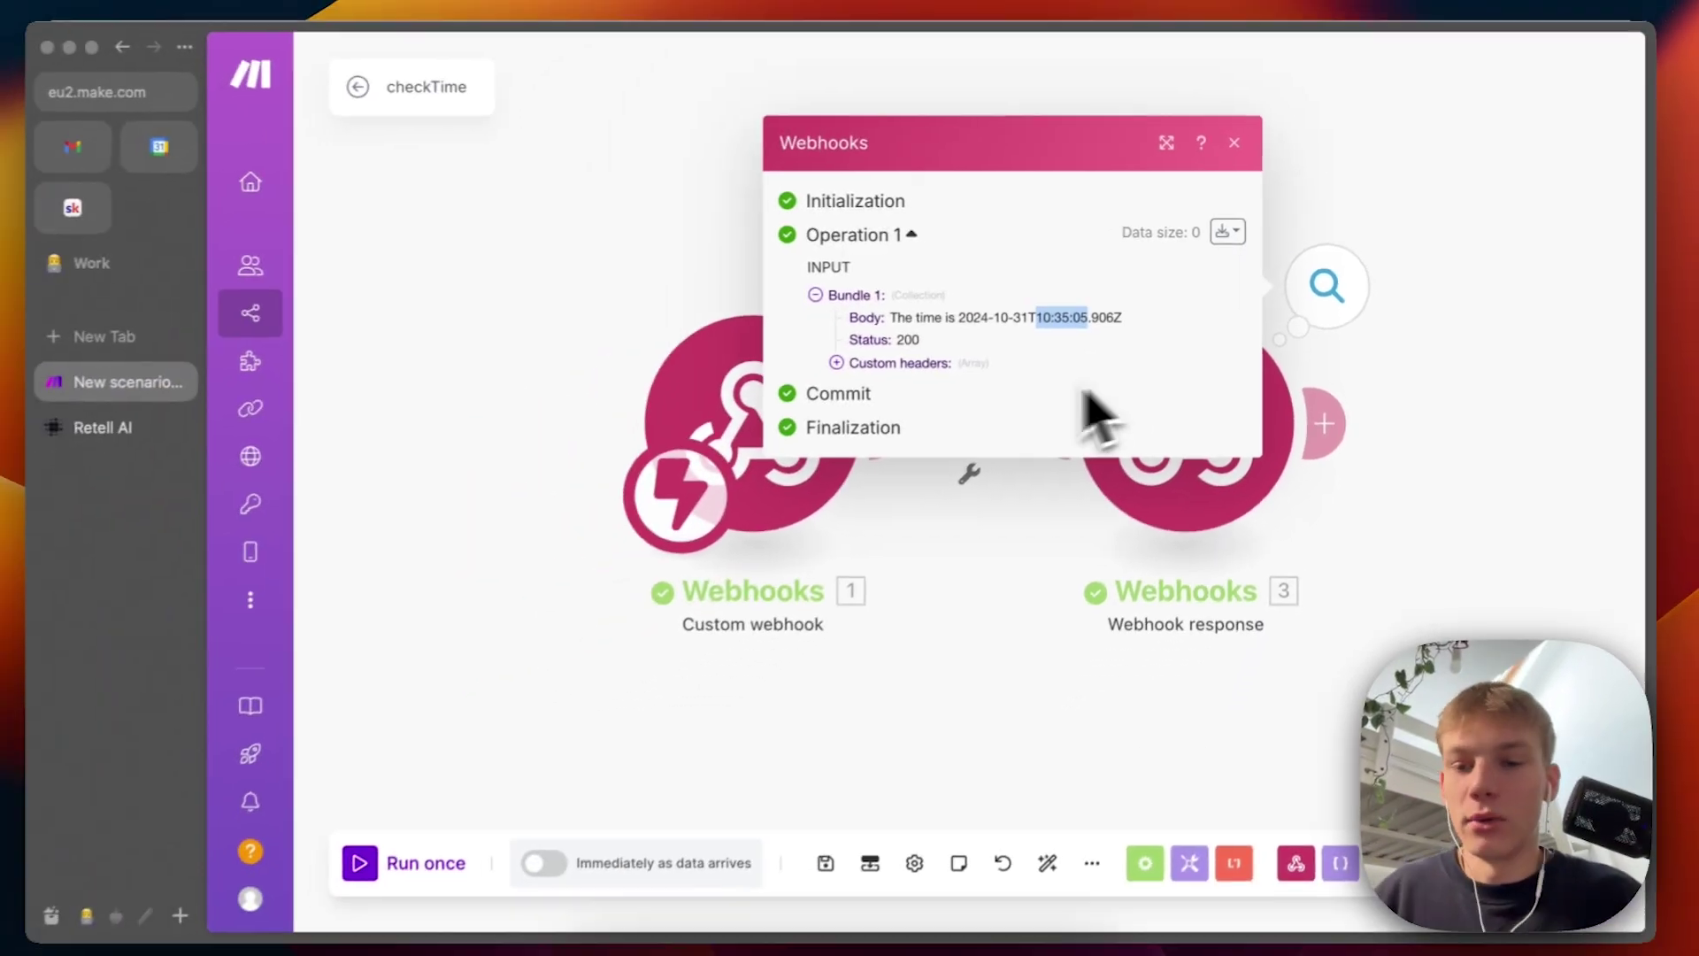
Step: Return to Retell AI, leave the agent editor and open the form for connecting a phone number via SIP trunking
{"action": "left_click", "coordinate": [679, 417]}
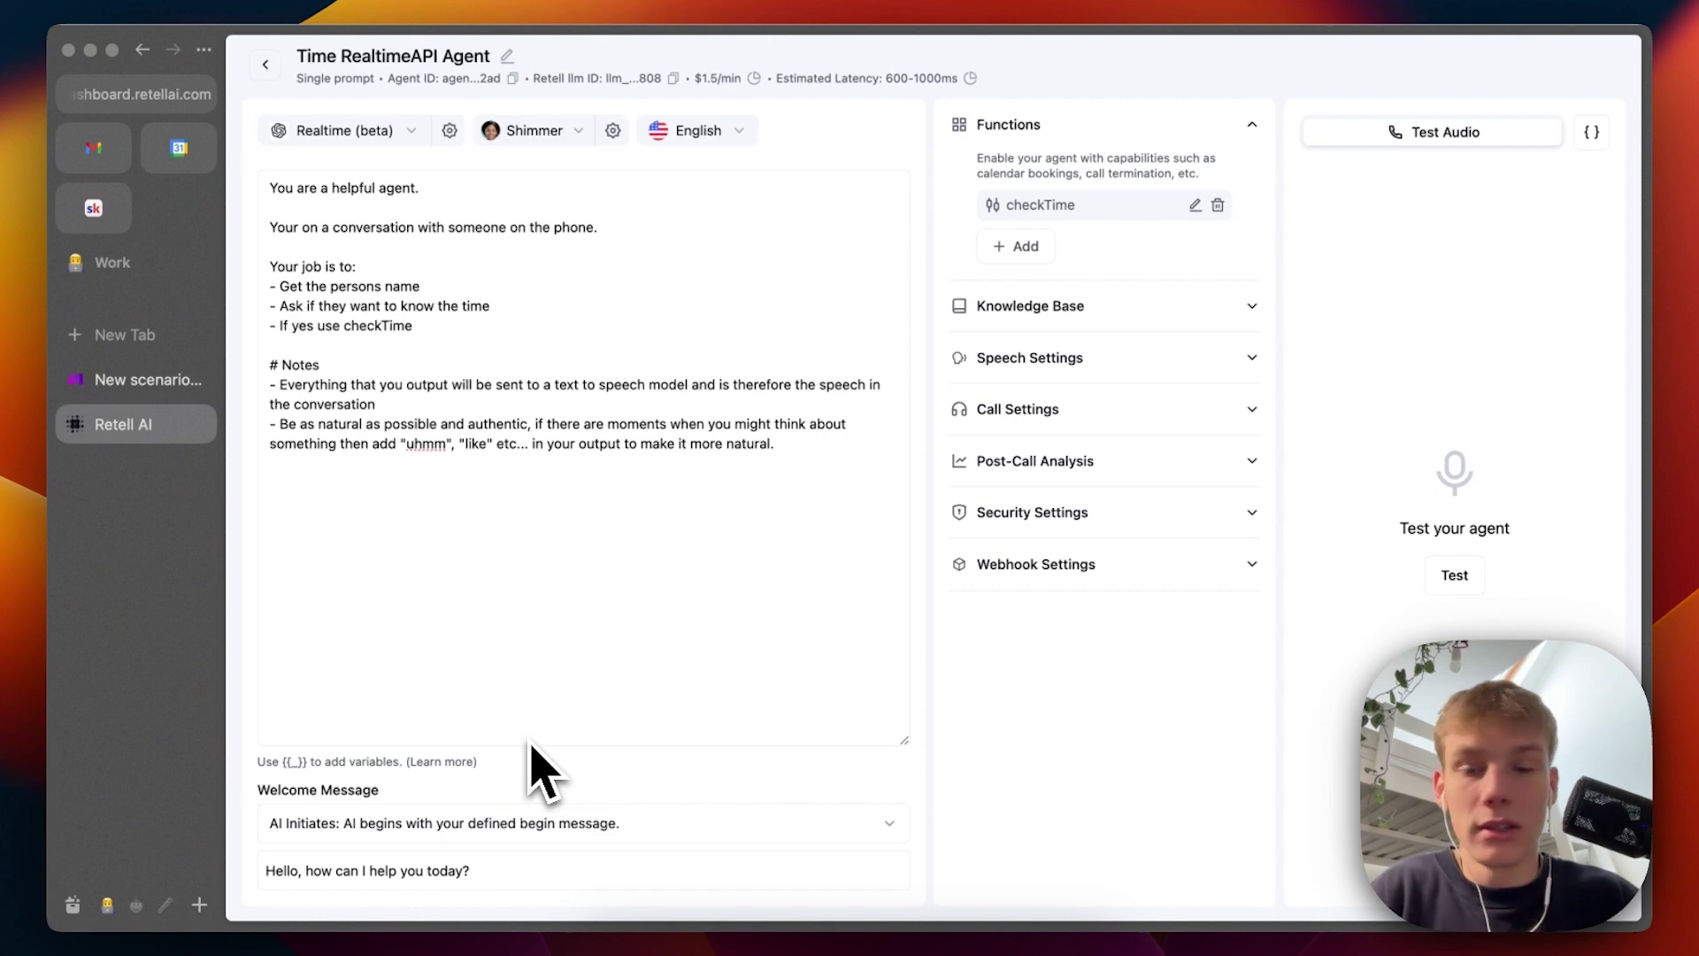
{"action": "left_click", "coordinate": [265, 63]}
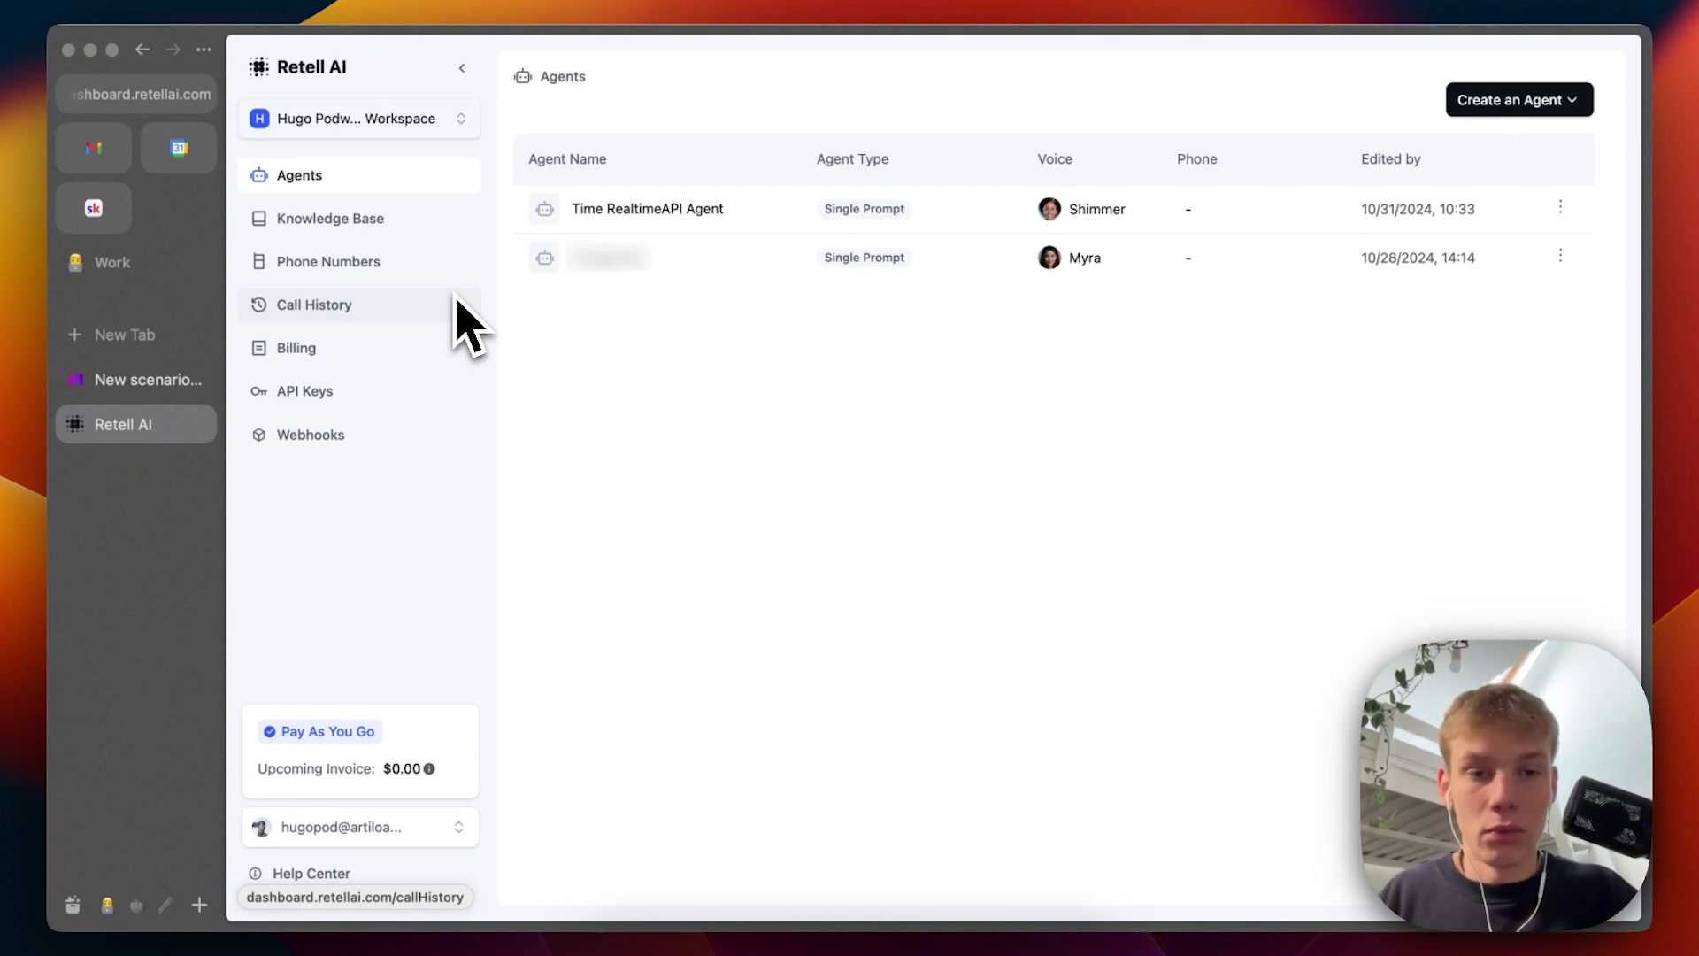
{"action": "left_click", "coordinate": [447, 262]}
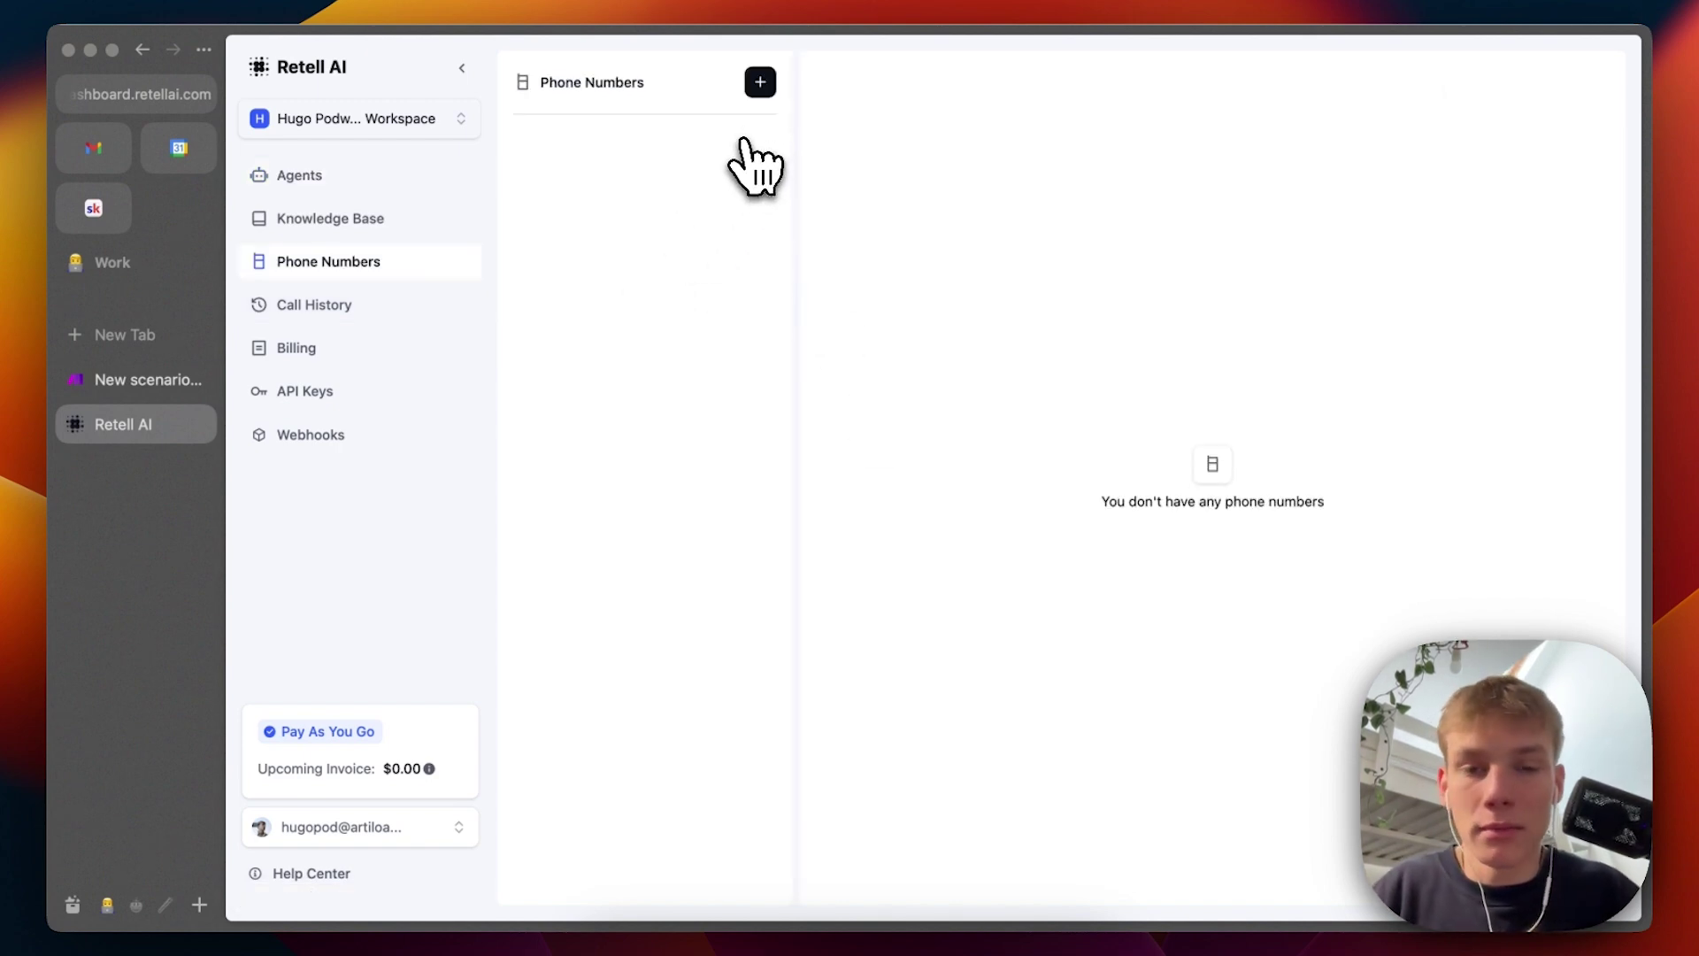
{"action": "left_click", "coordinate": [759, 81]}
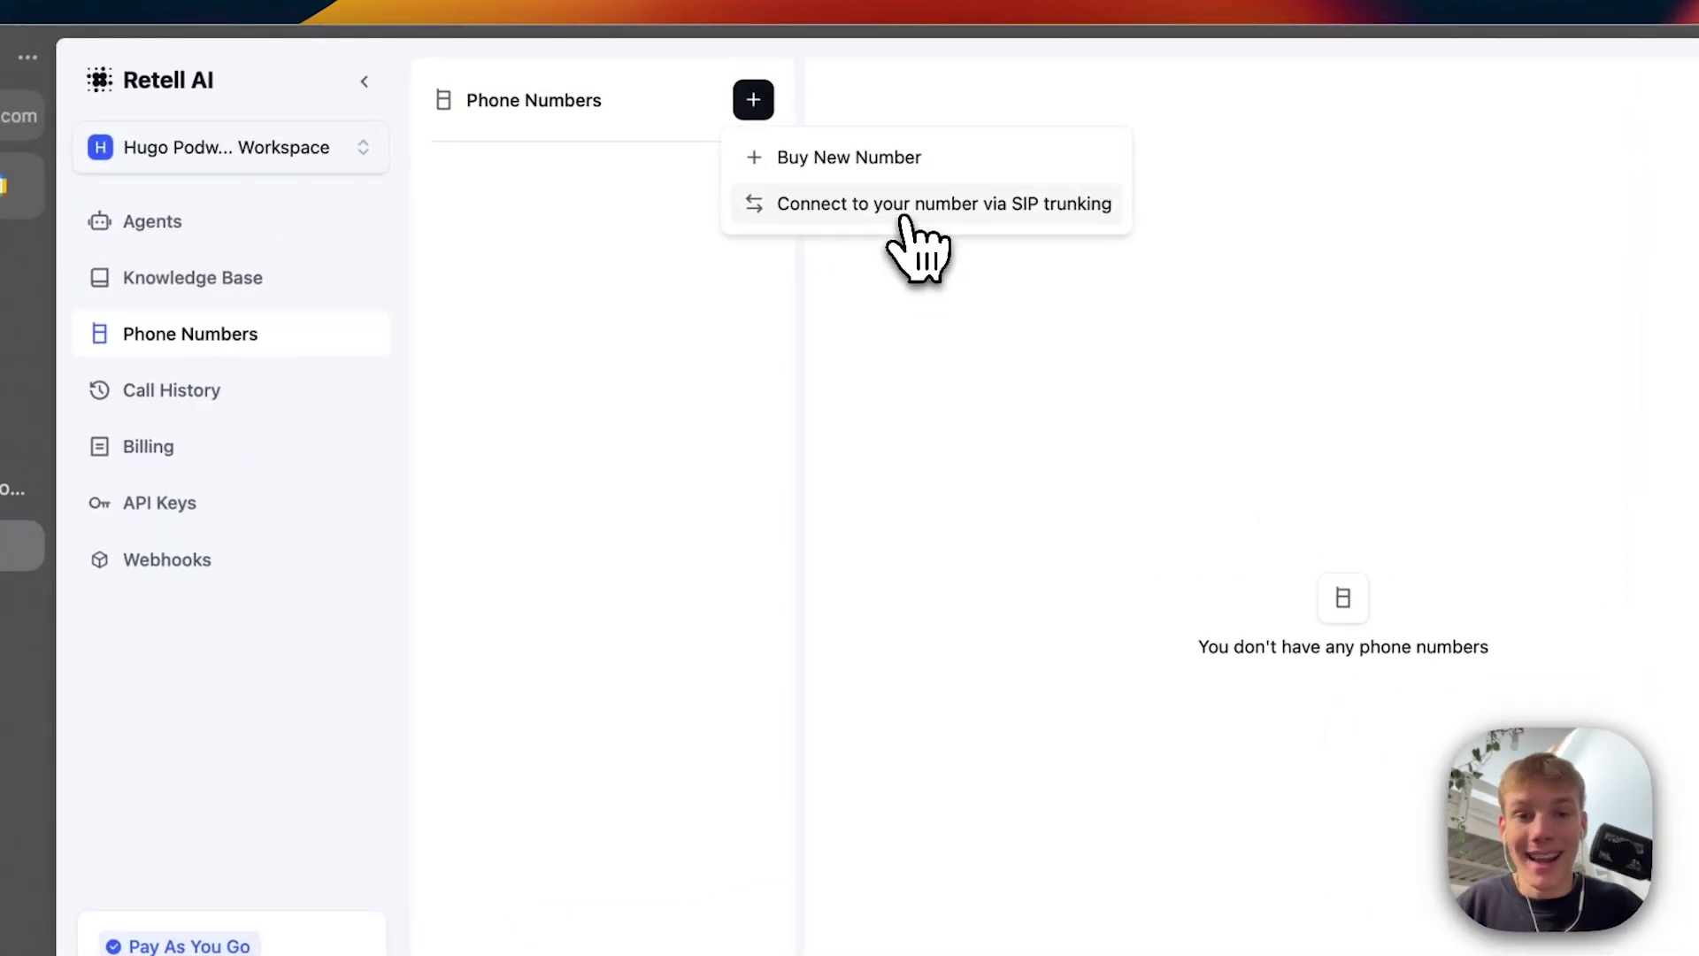
{"action": "left_click", "coordinate": [872, 165]}
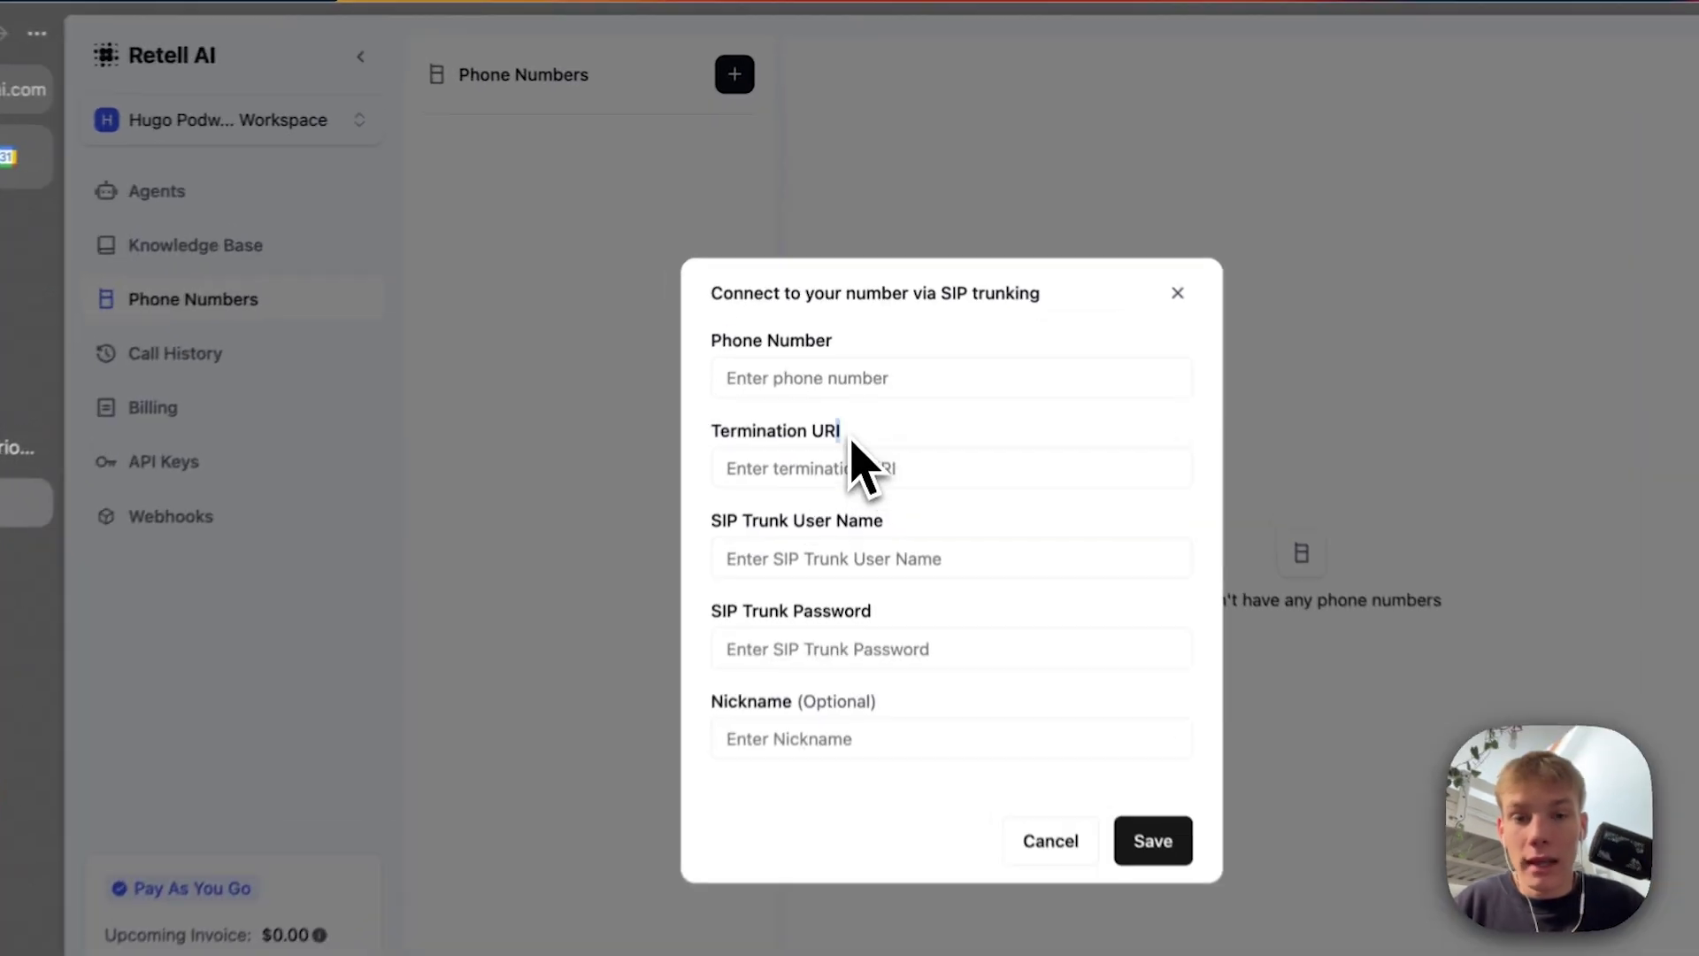
Step: Examine the termination URI, SIP trunk user name and password fields required for SIP trunking, and close the form
{"action": "left_click_drag", "start_coordinate": [844, 367], "coordinate": [742, 368]}
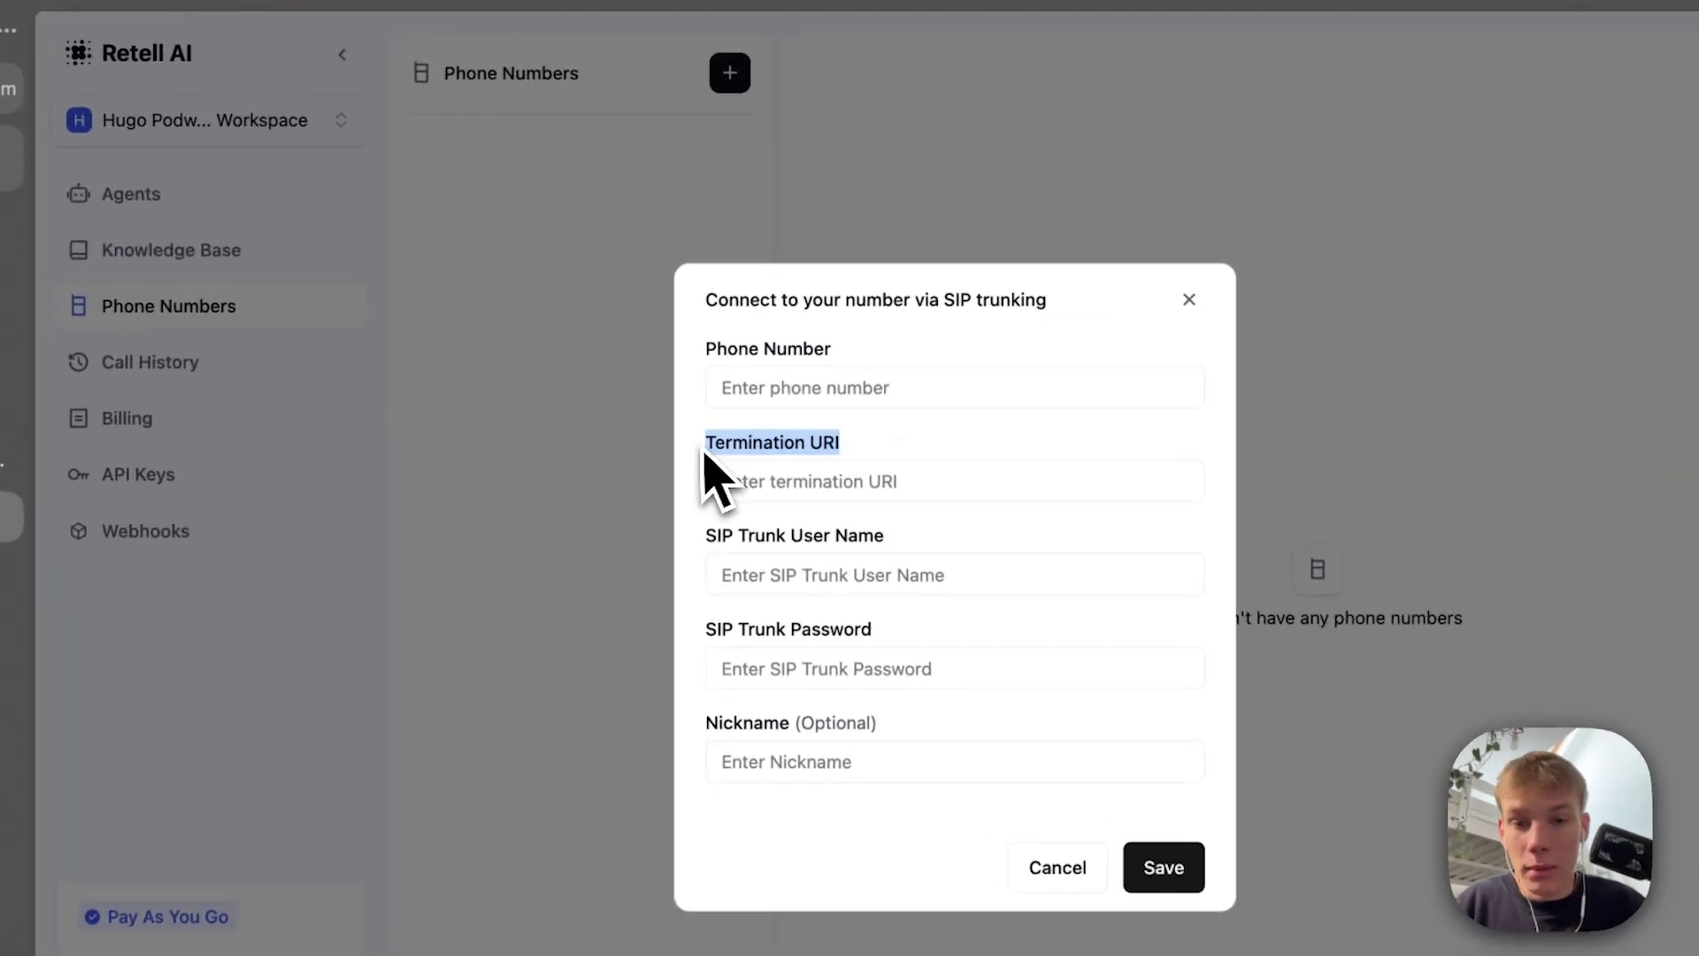
{"action": "left_click_drag", "start_coordinate": [893, 544], "coordinate": [707, 541]}
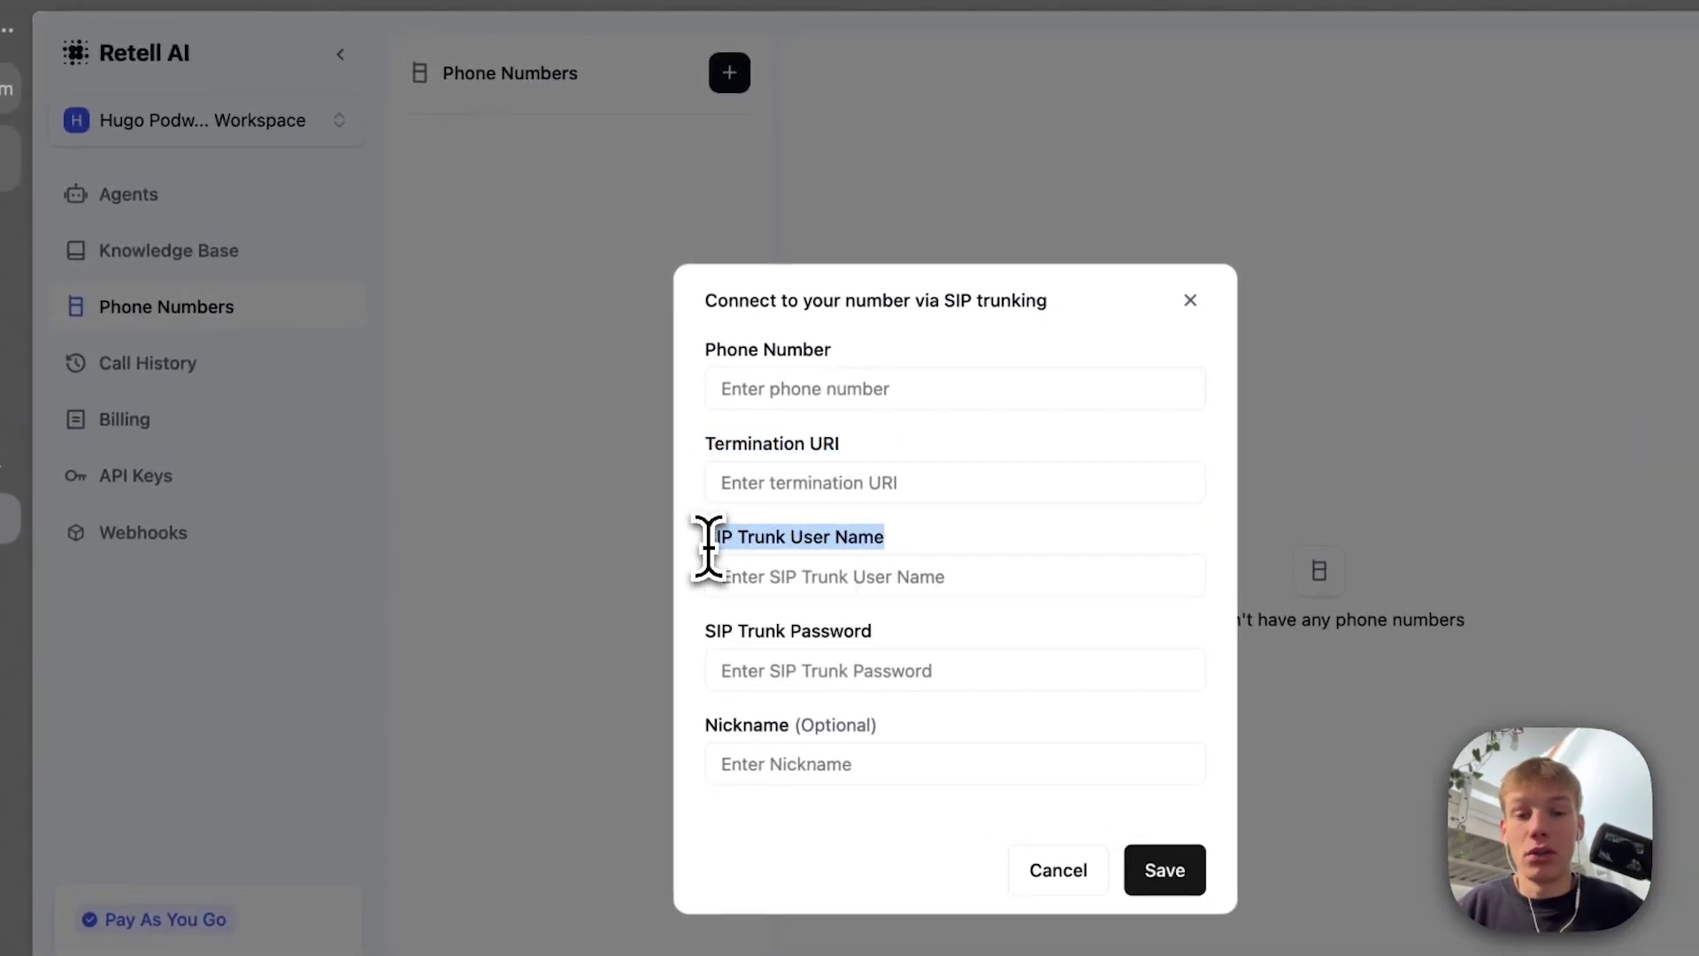
{"action": "left_click_drag", "start_coordinate": [884, 619], "coordinate": [655, 618]}
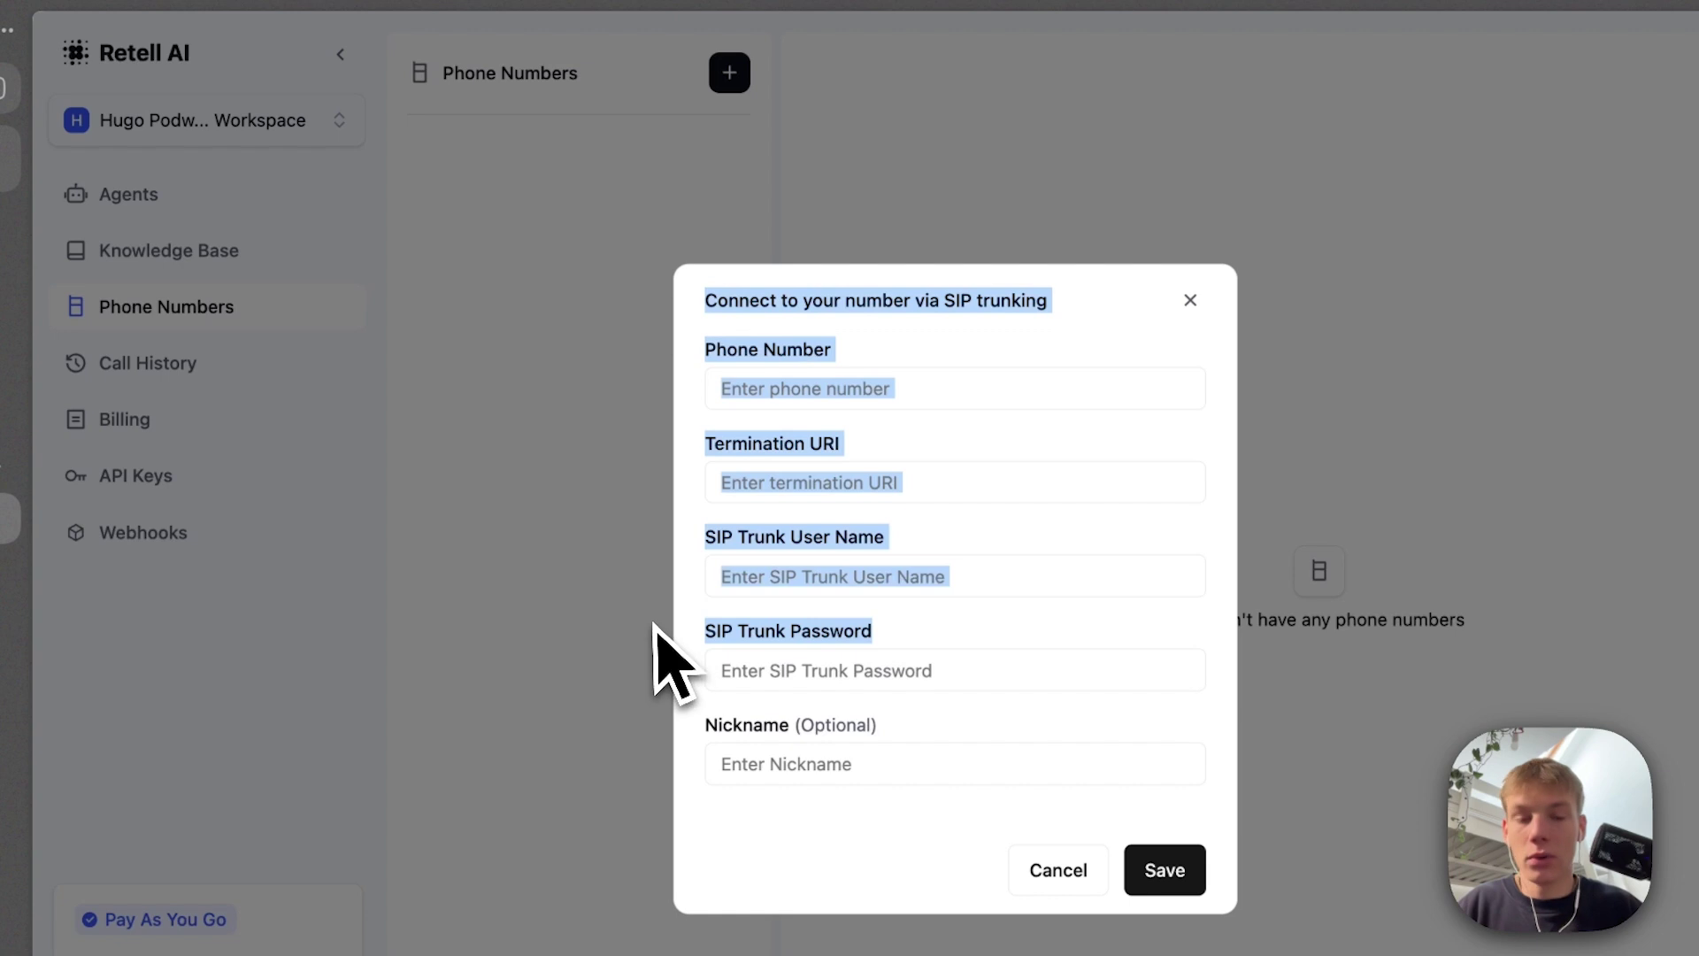
{"action": "left_click", "coordinate": [1014, 531]}
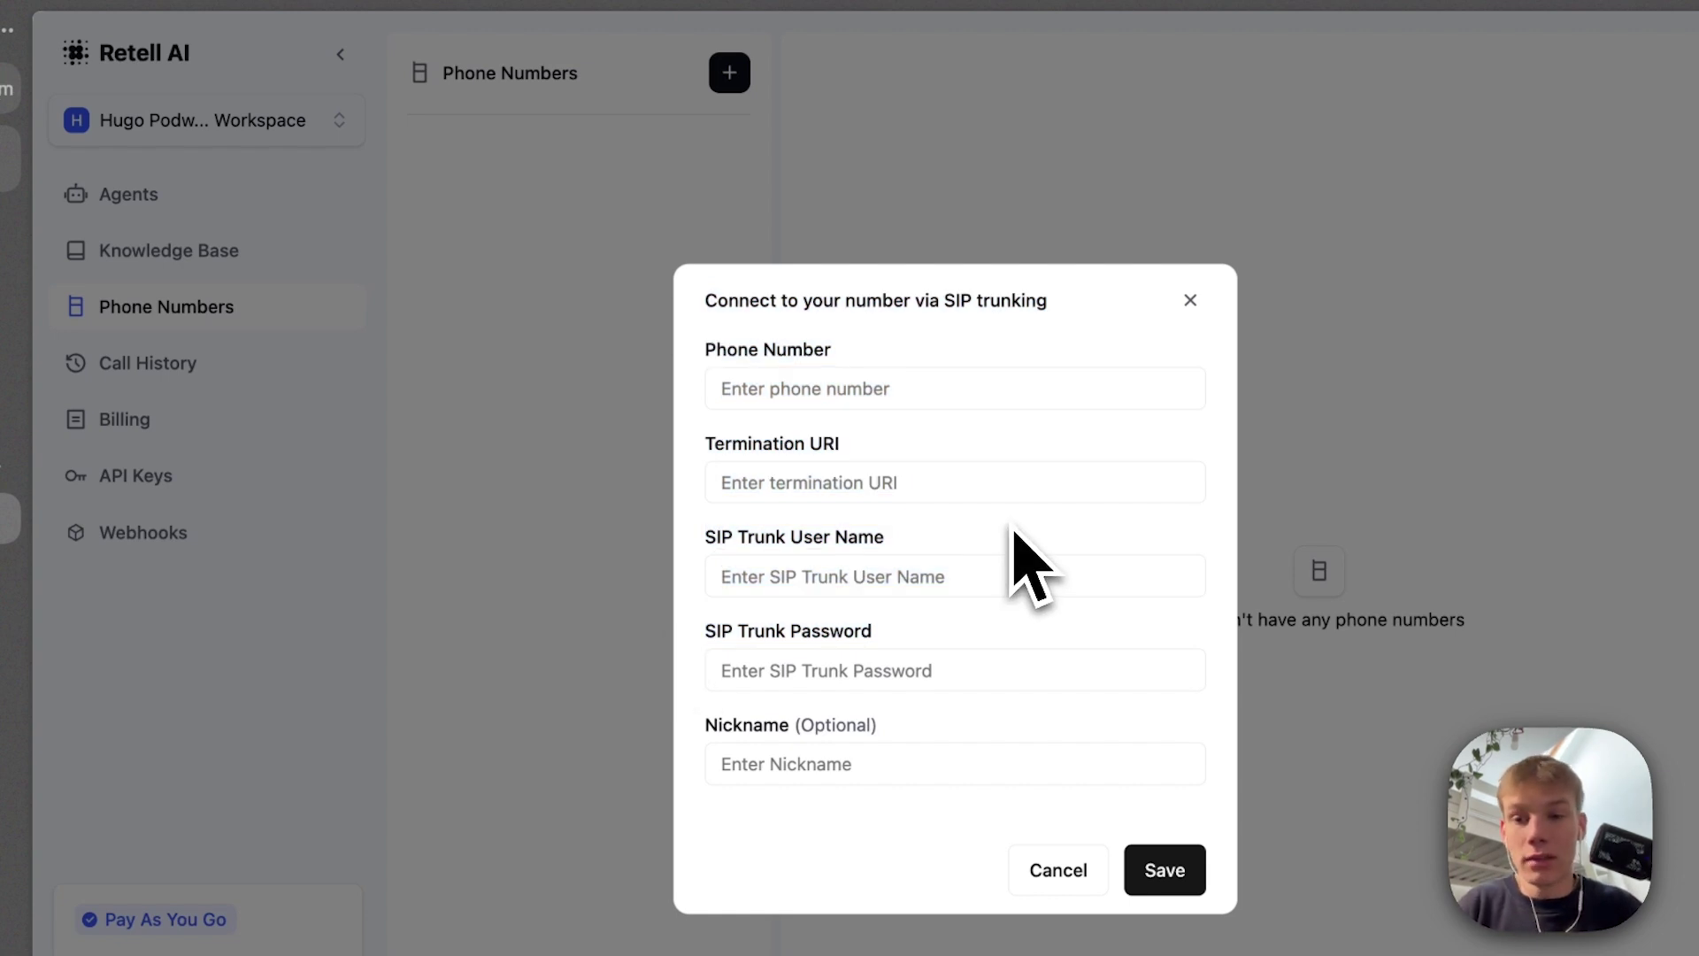
{"action": "left_click", "coordinate": [1189, 298]}
Step: Open the Twilio website in a new tab and go to the account console
{"action": "key", "text": "super+t"}
{"action": "type", "text": "twil"}
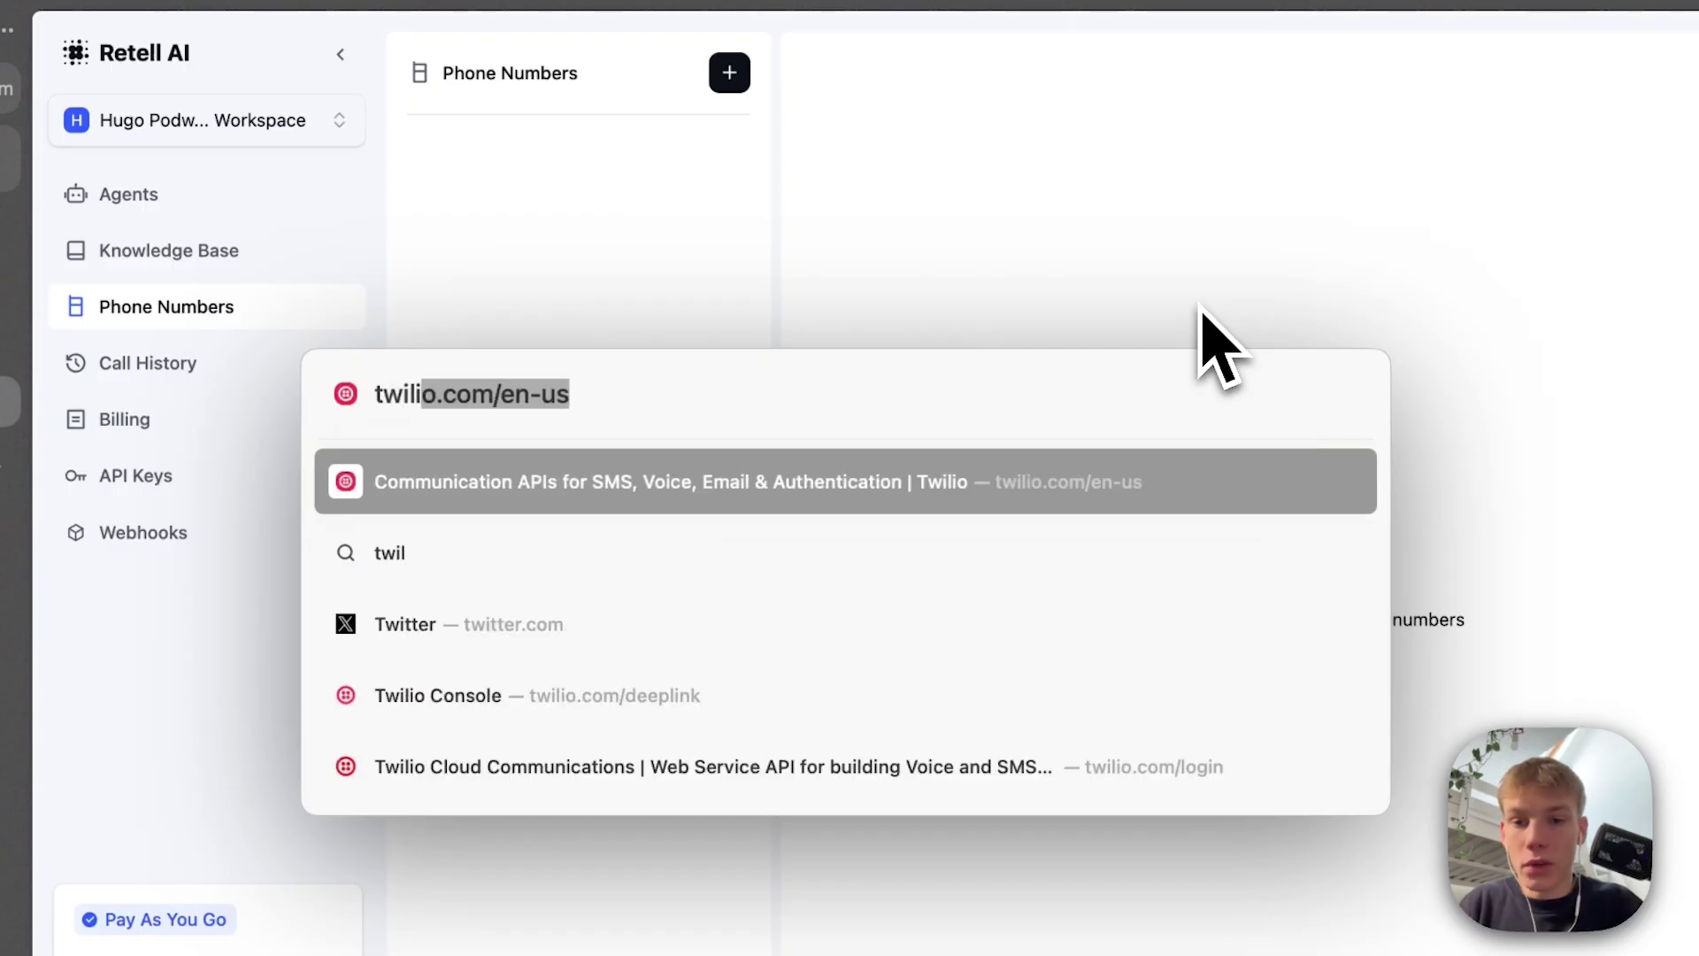
{"action": "key", "text": "Return"}
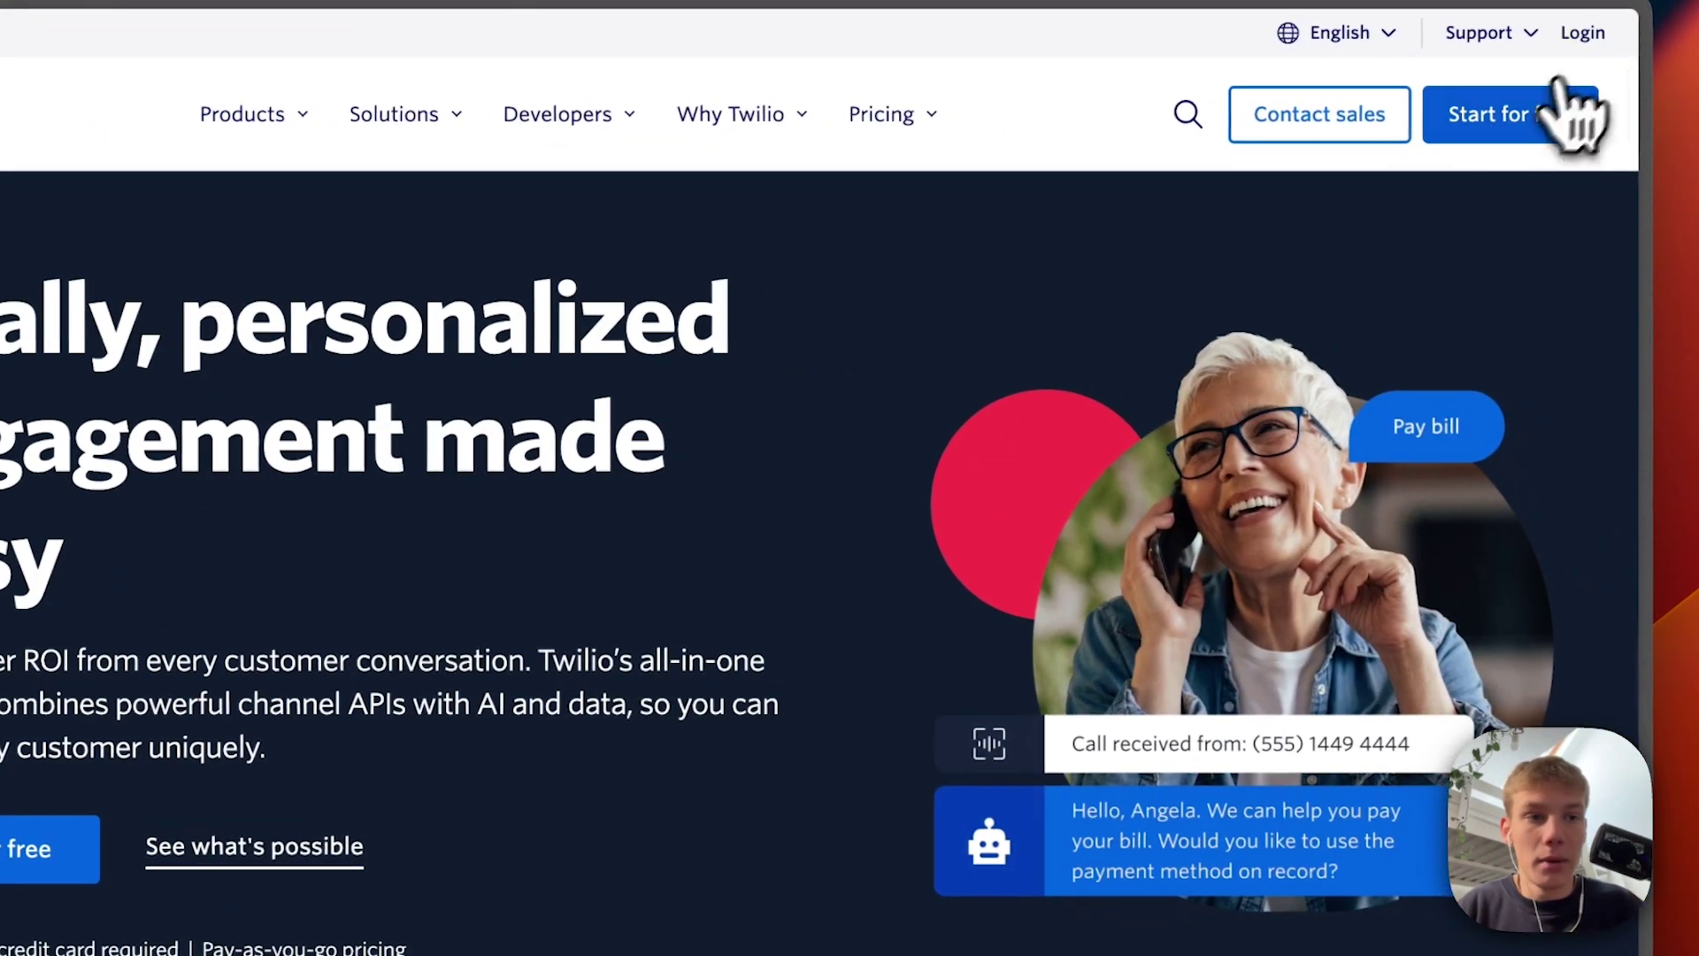
{"action": "left_click", "coordinate": [1576, 123]}
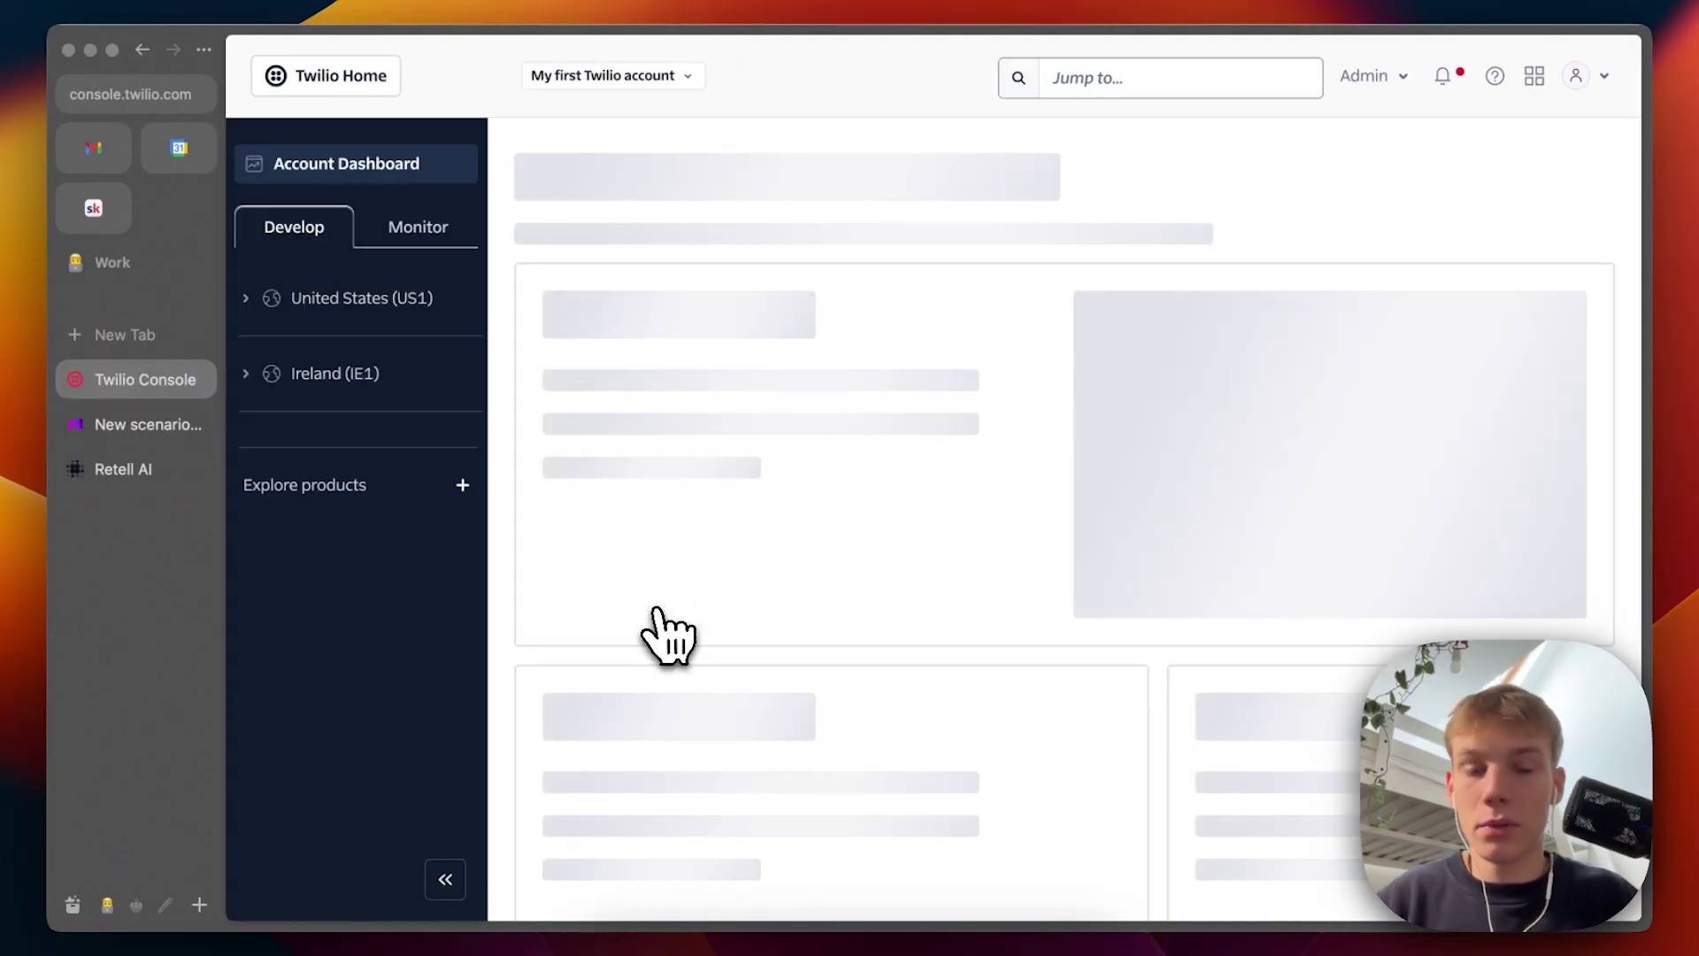
Step: Search the Twilio console for "sip trunk" and open the Elastic SIP Trunks page
{"action": "left_click", "coordinate": [1092, 77]}
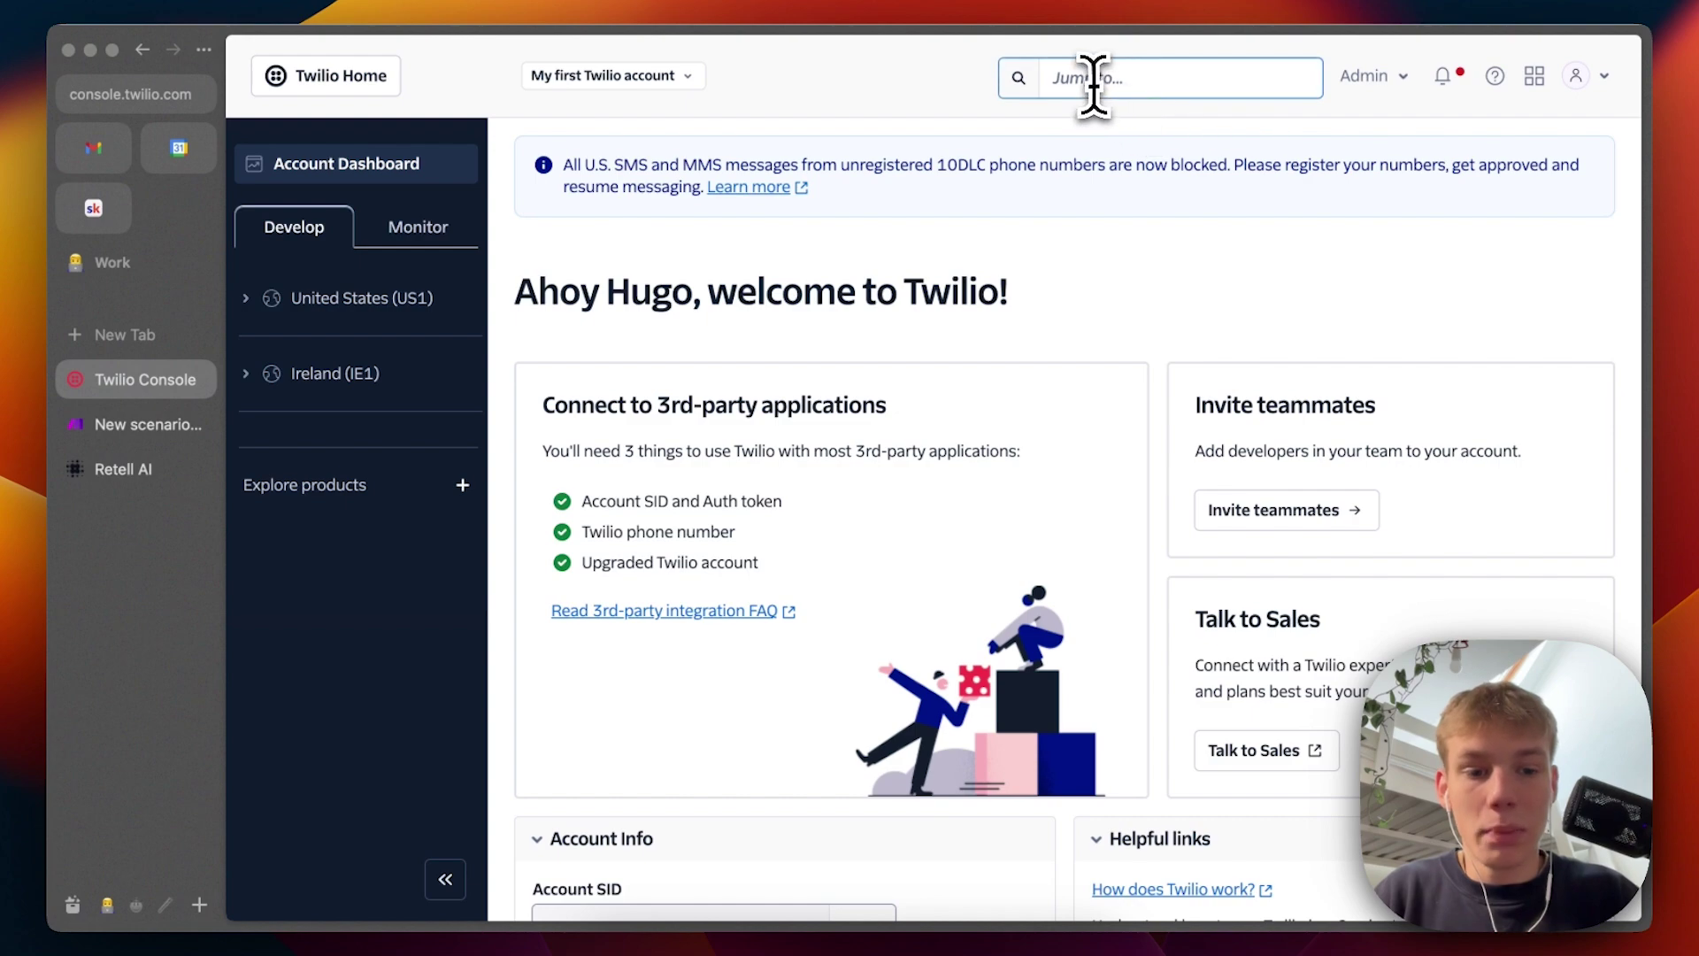
{"action": "type", "text": "sip "}
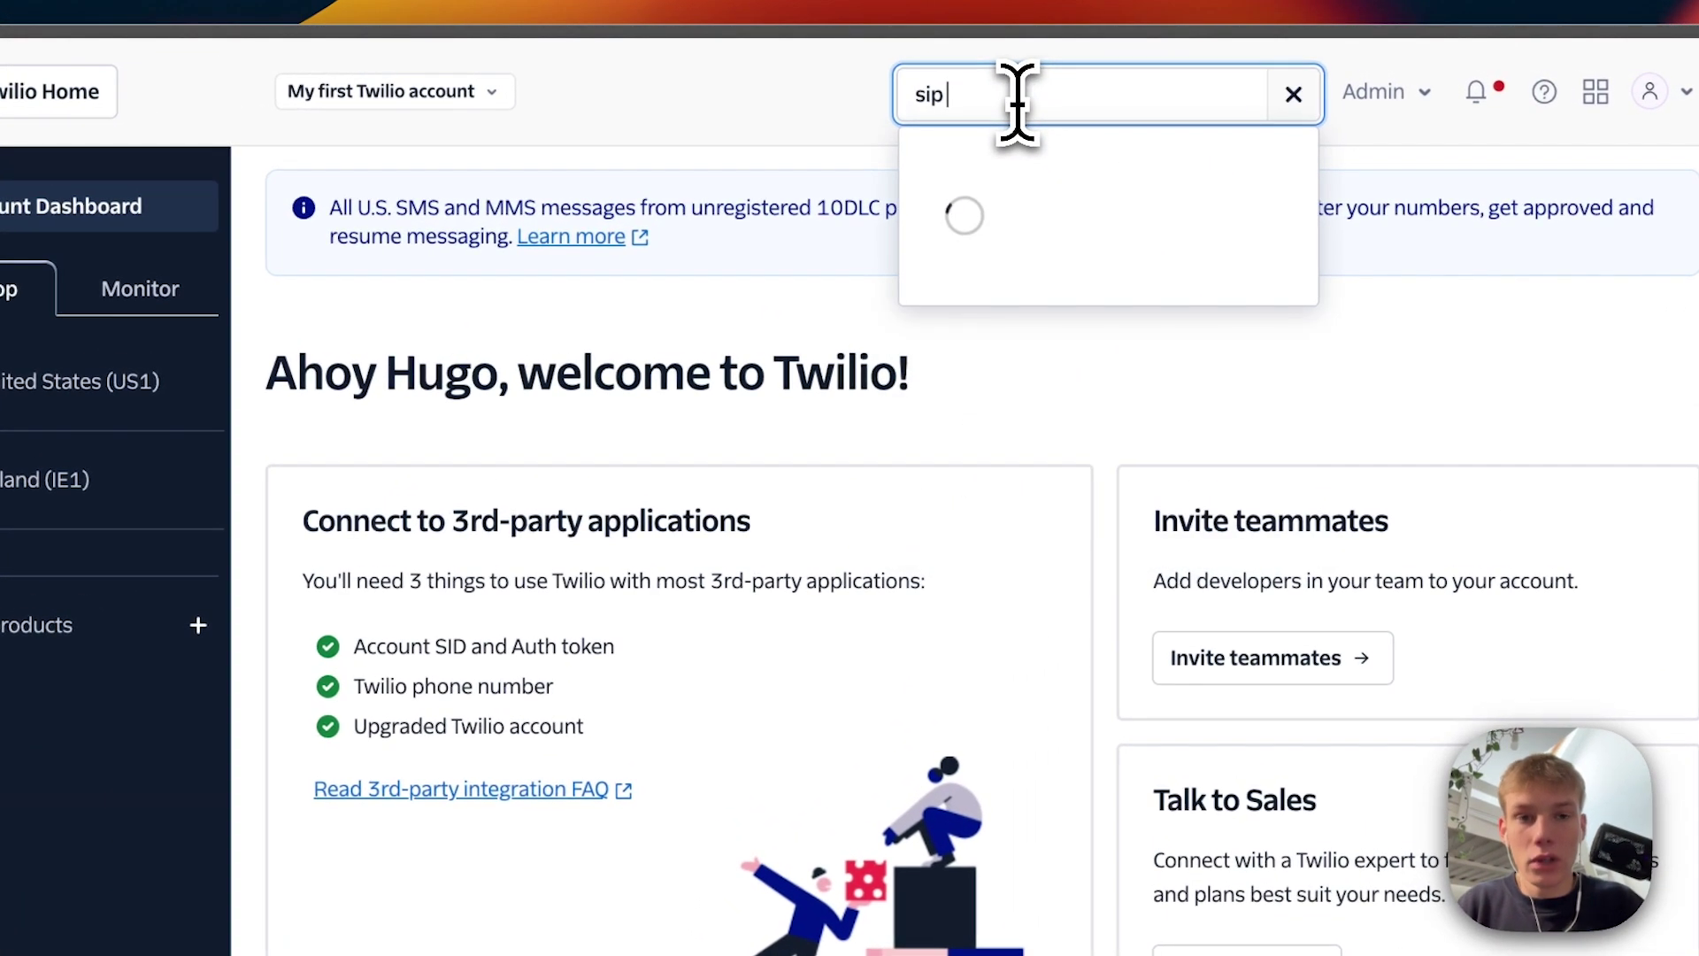
{"action": "type", "text": "trunk"}
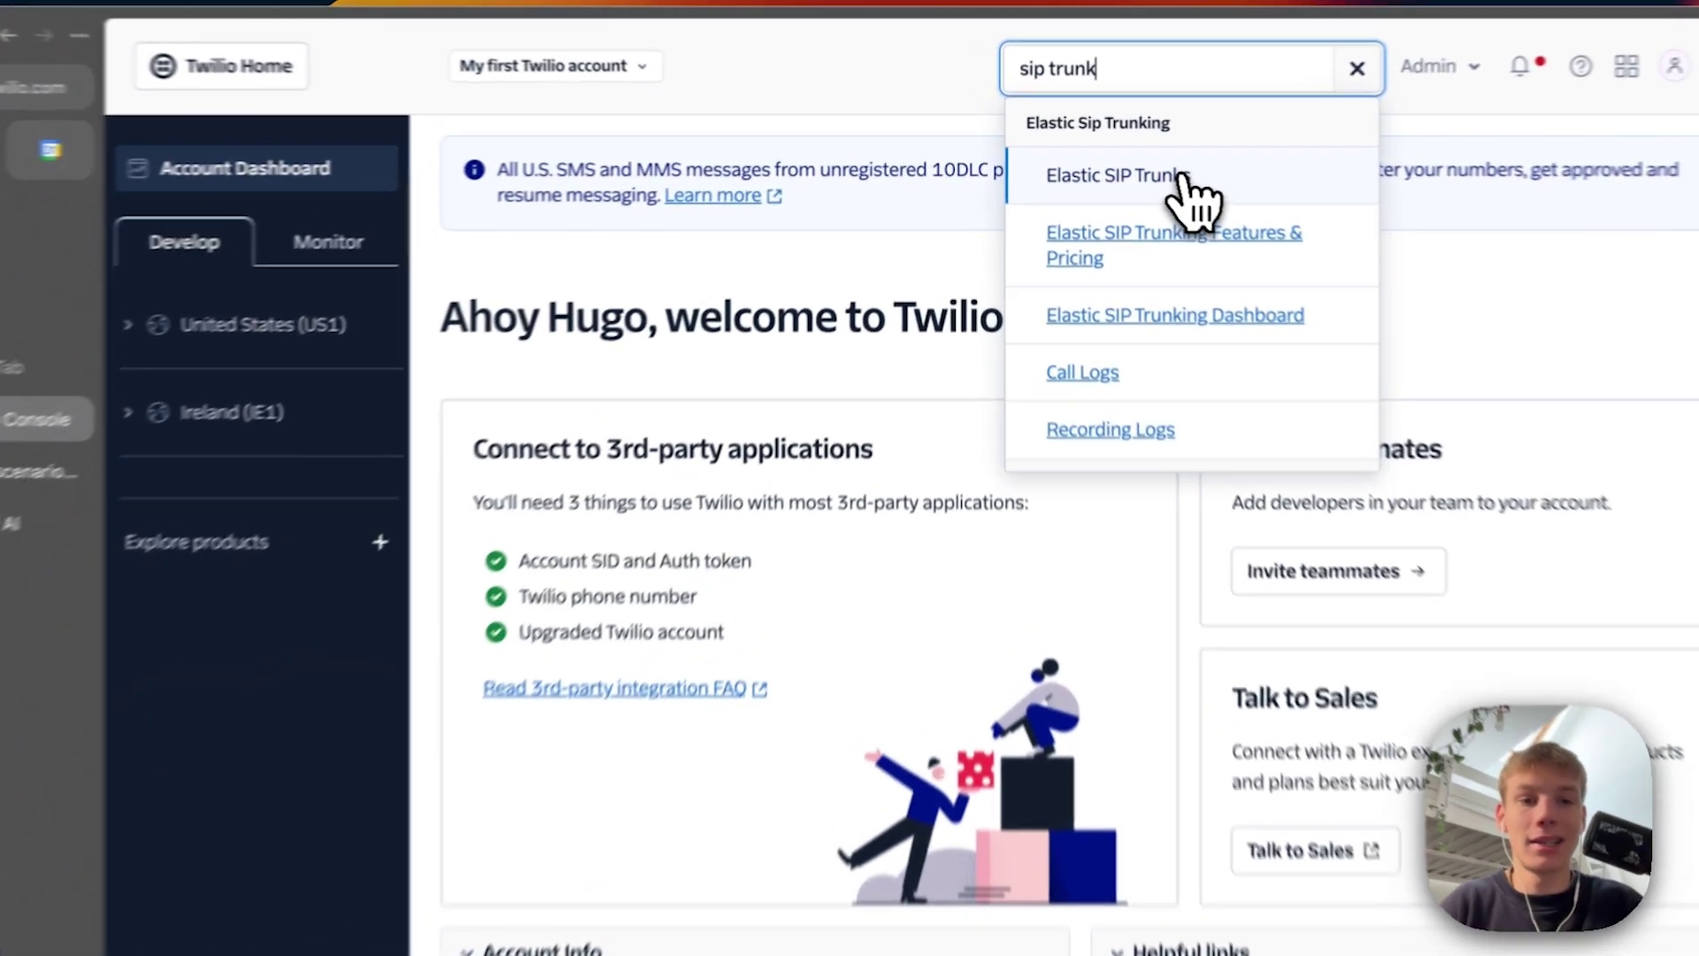
{"action": "left_click", "coordinate": [1141, 173]}
Step: Create a new SIP trunk with the friendly name YouTubeDemo
{"action": "left_click", "coordinate": [579, 495]}
{"action": "left_click", "coordinate": [1086, 327]}
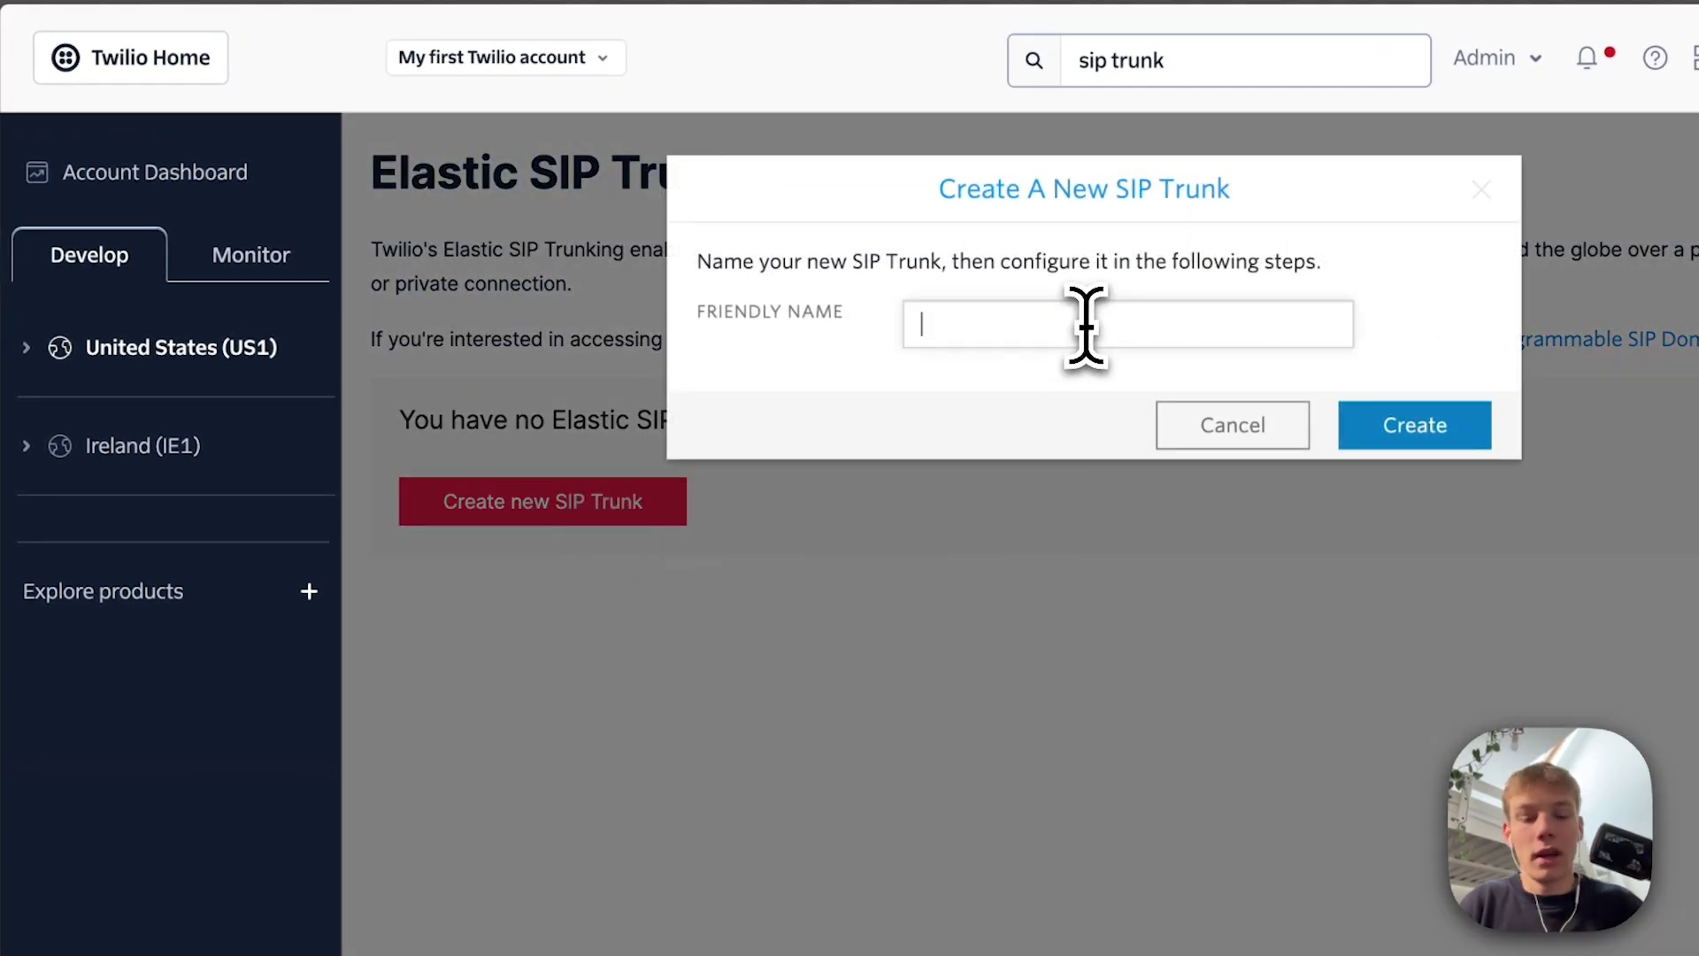
{"action": "type", "text": "YouTubeDemo"}
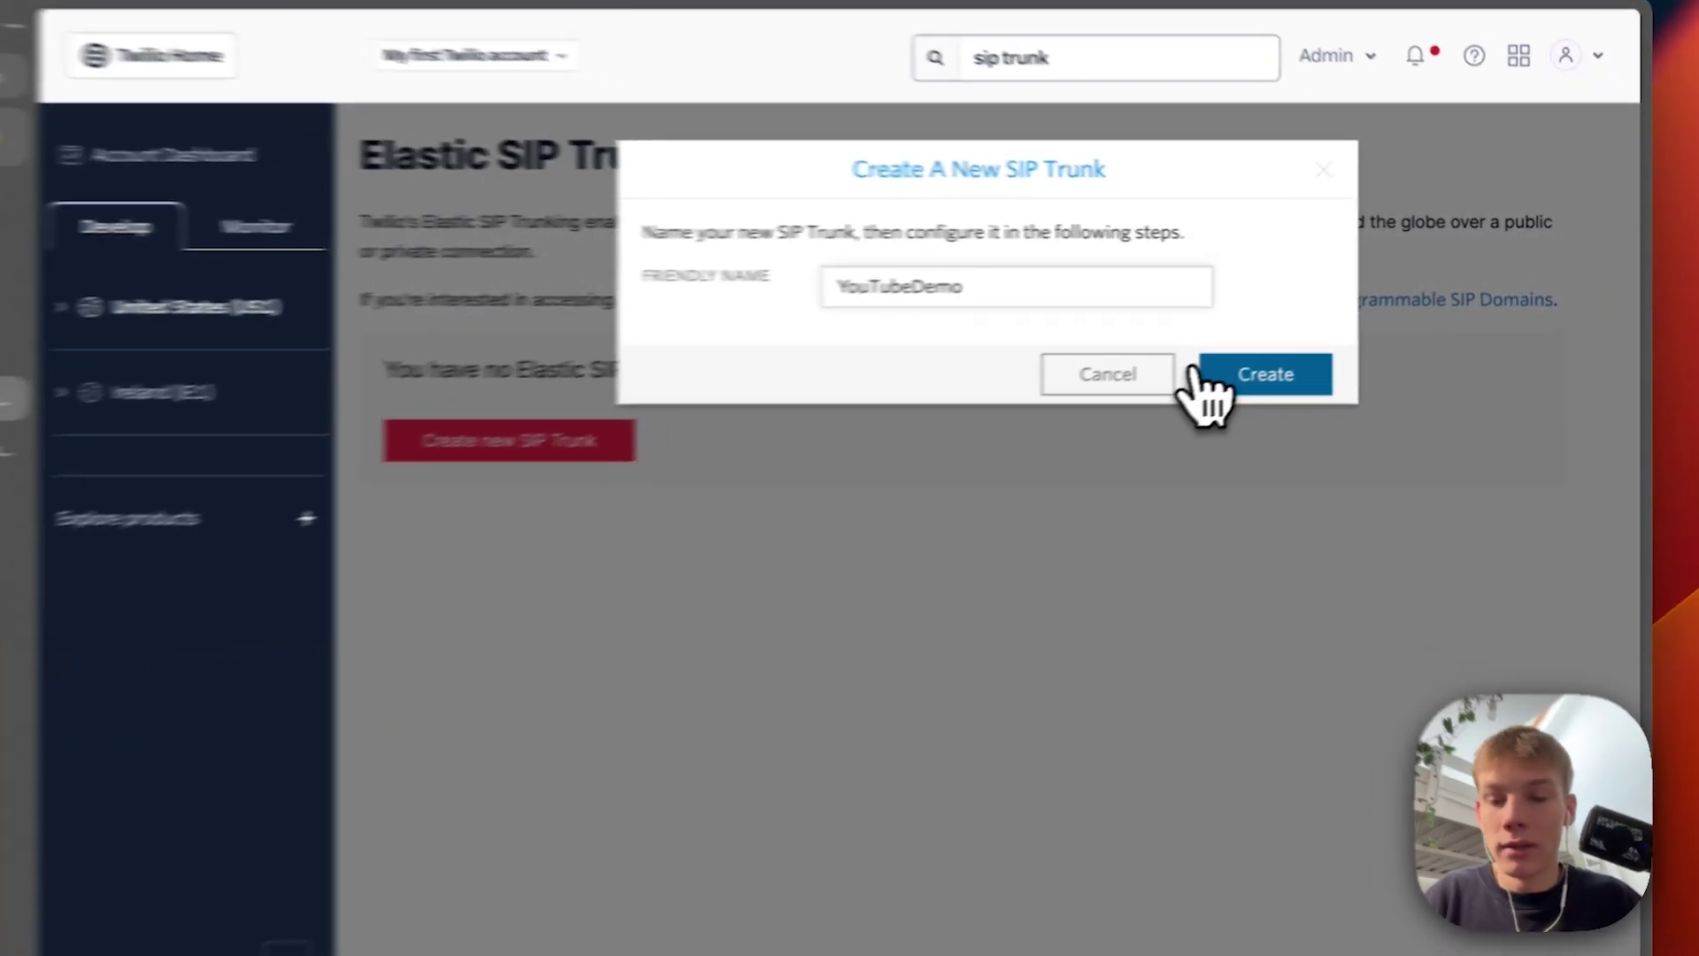
{"action": "left_click", "coordinate": [1221, 378]}
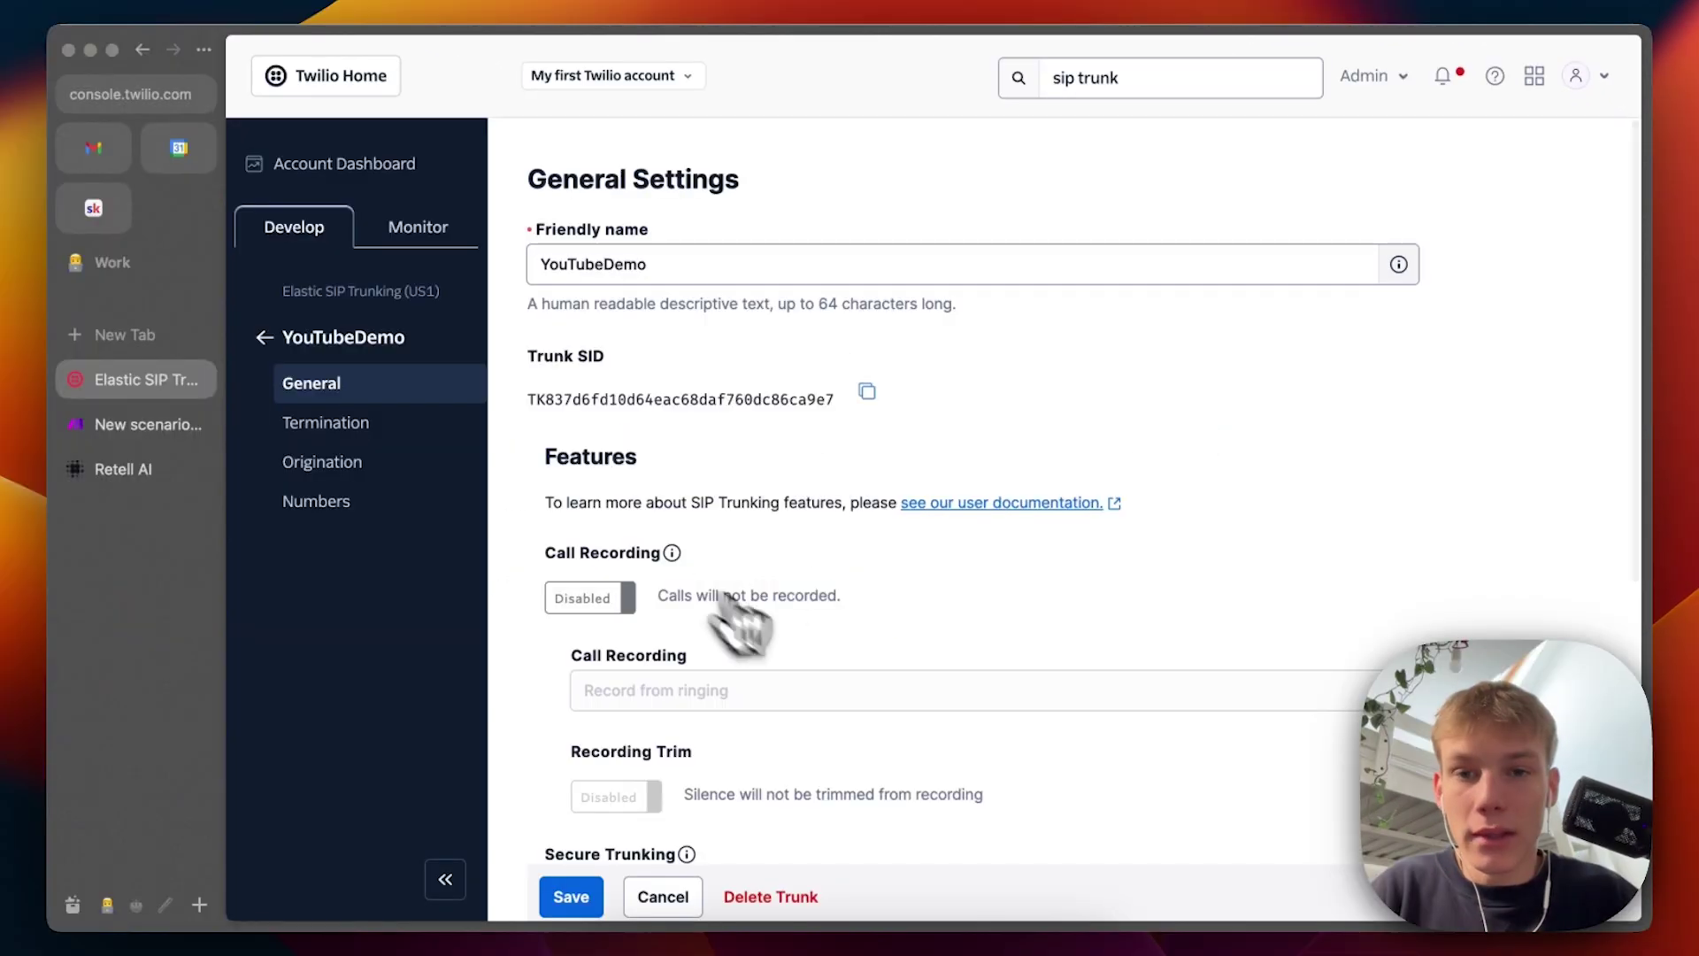
Step: Enable Call Transfer (SIP REFER) and PSTN Transfer for the YouTubeDemo trunk and save its general settings
{"action": "scroll", "coordinate": [415, 567], "scroll_direction": "down", "scroll_amount": 5}
{"action": "scroll", "coordinate": [668, 566], "scroll_direction": "down", "scroll_amount": 3}
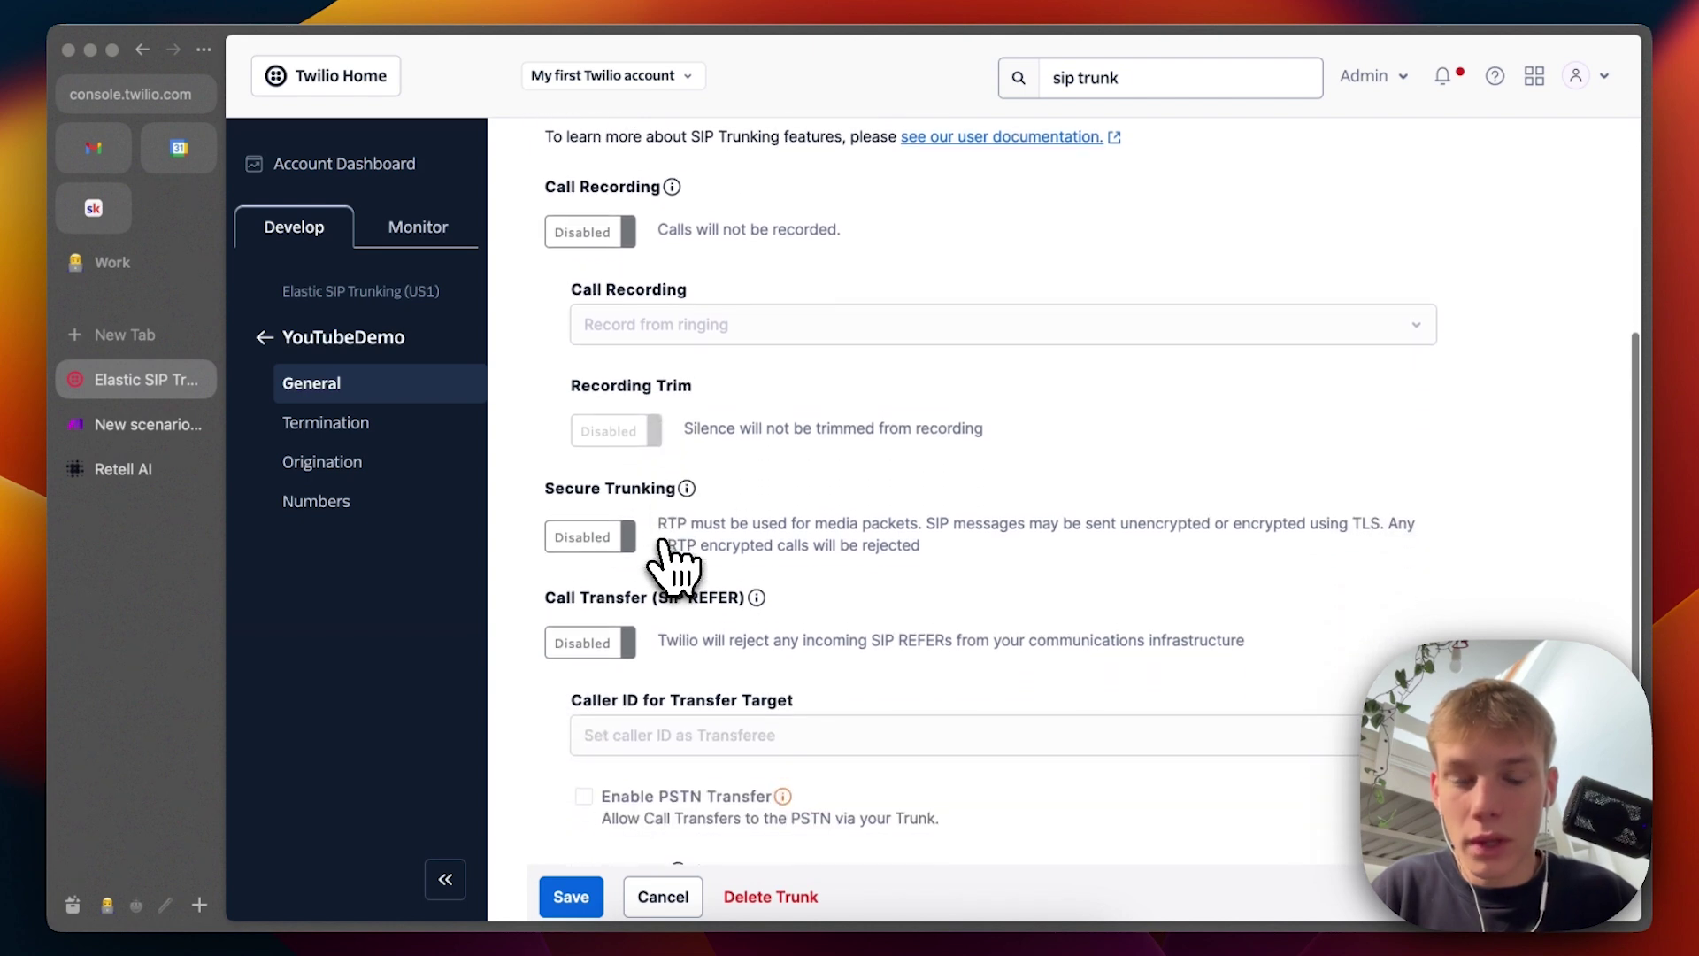
{"action": "left_click", "coordinate": [602, 617]}
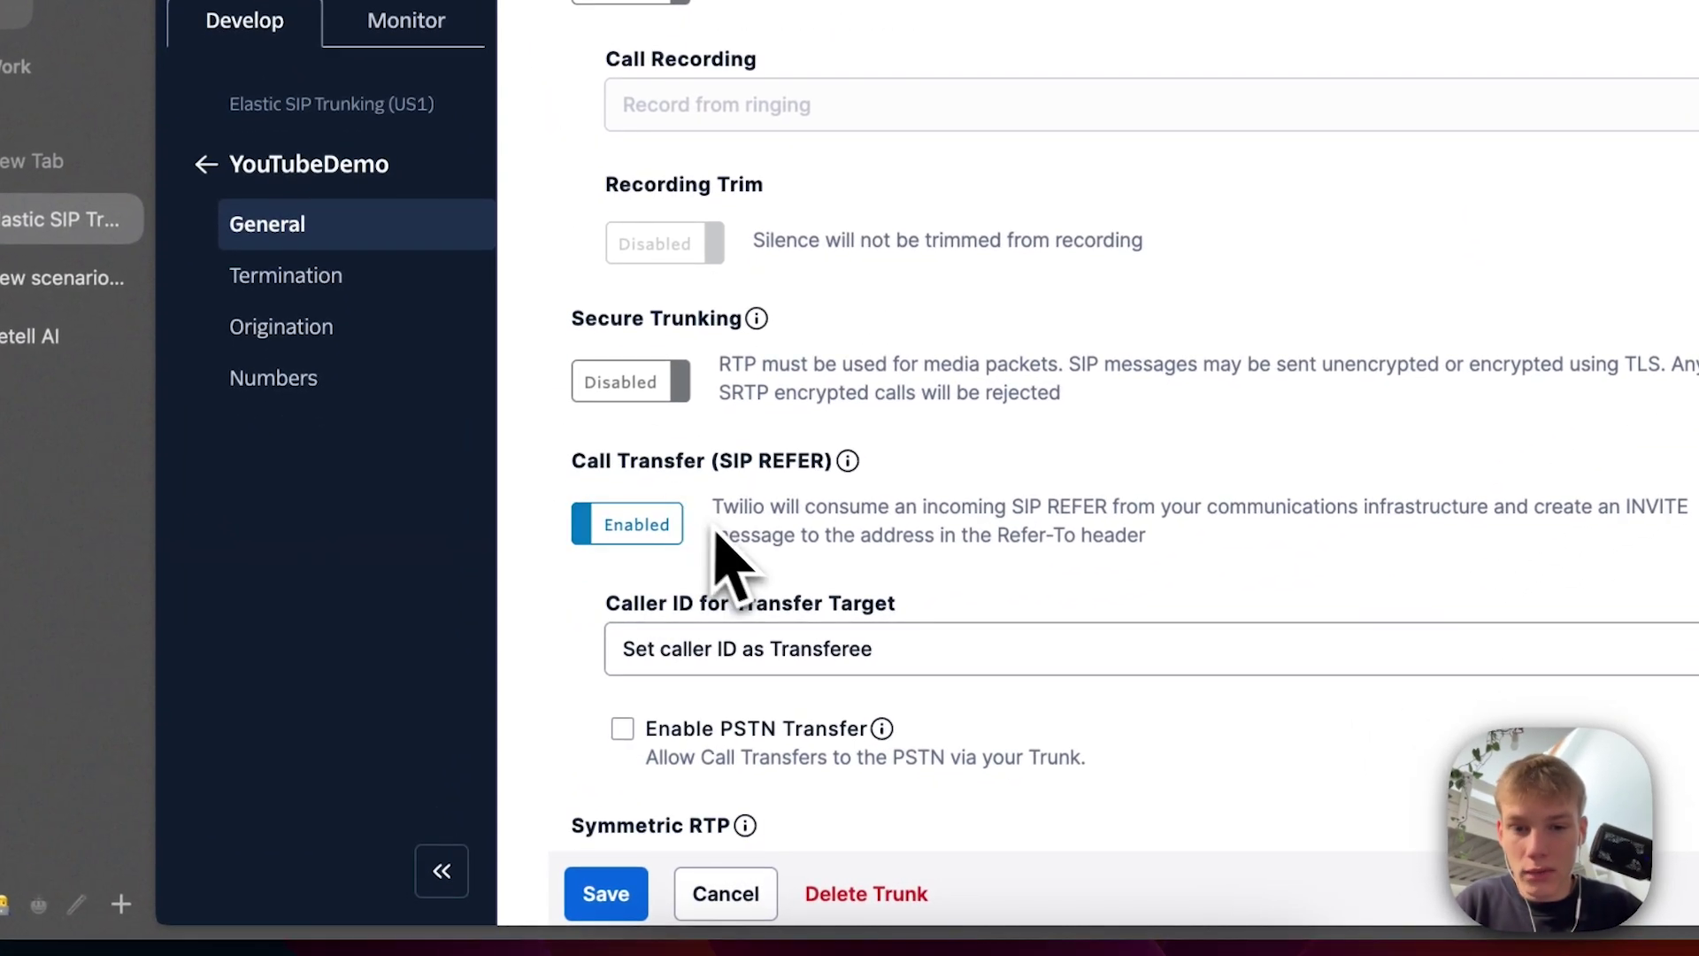
{"action": "scroll", "coordinate": [735, 567], "scroll_direction": "down", "scroll_amount": 3}
{"action": "left_click", "coordinate": [639, 545]}
{"action": "scroll", "coordinate": [699, 619], "scroll_direction": "down", "scroll_amount": 1}
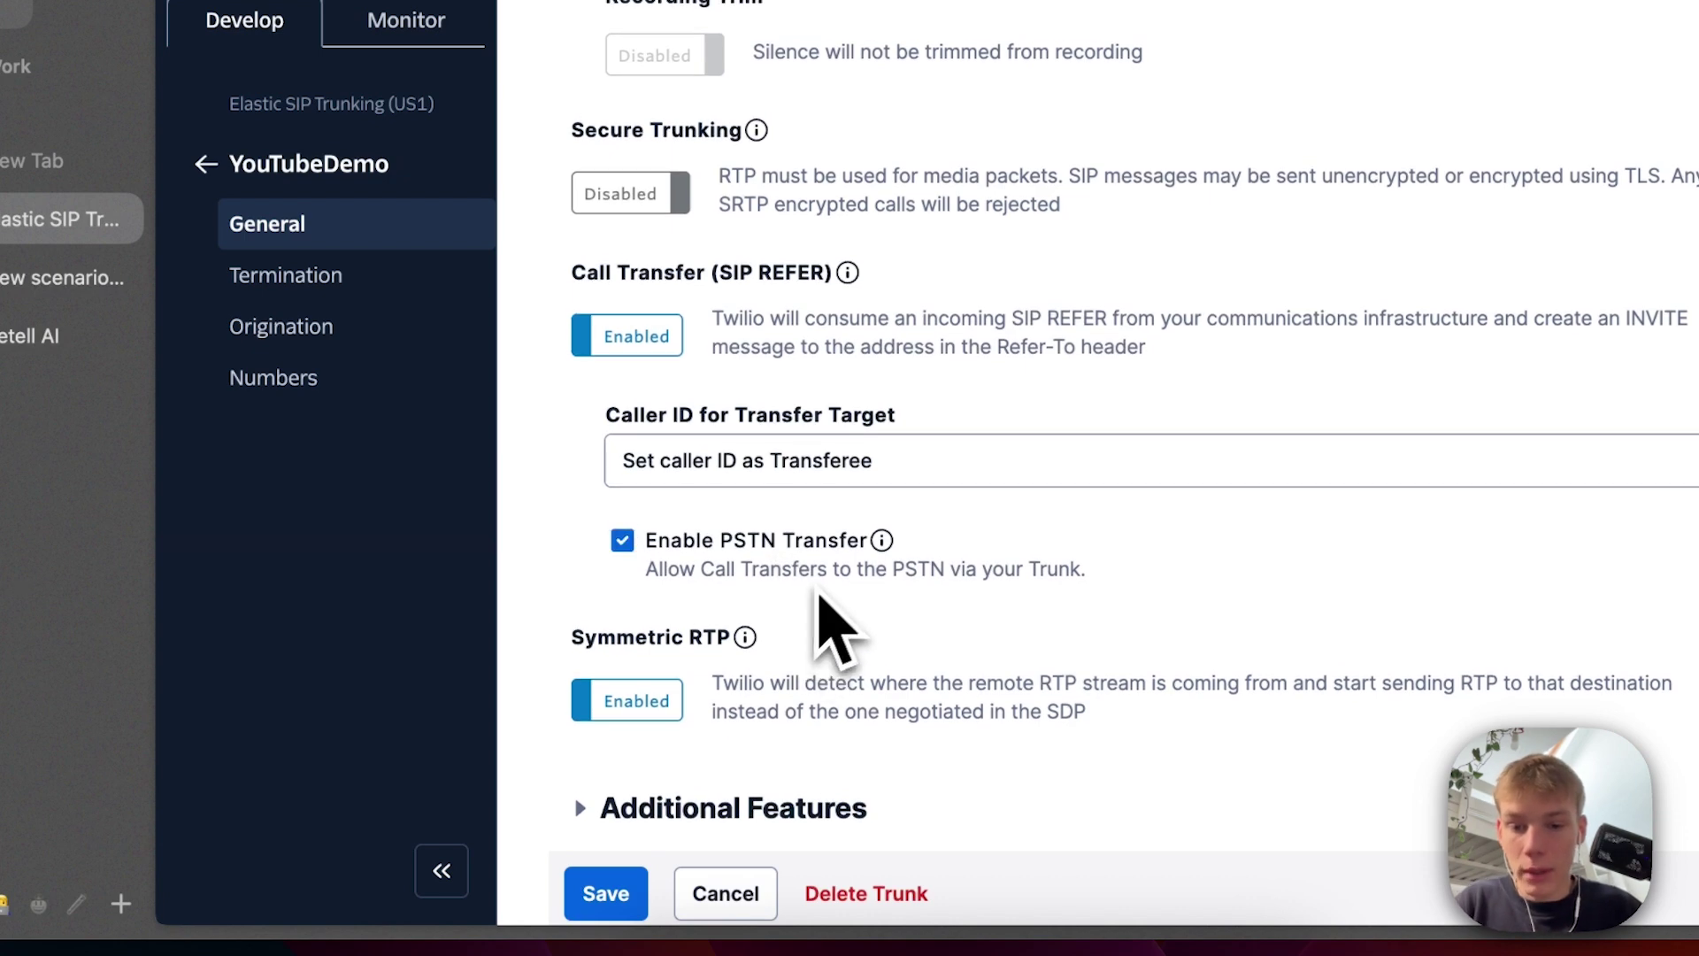
{"action": "scroll", "coordinate": [682, 785], "scroll_direction": "up", "scroll_amount": 5}
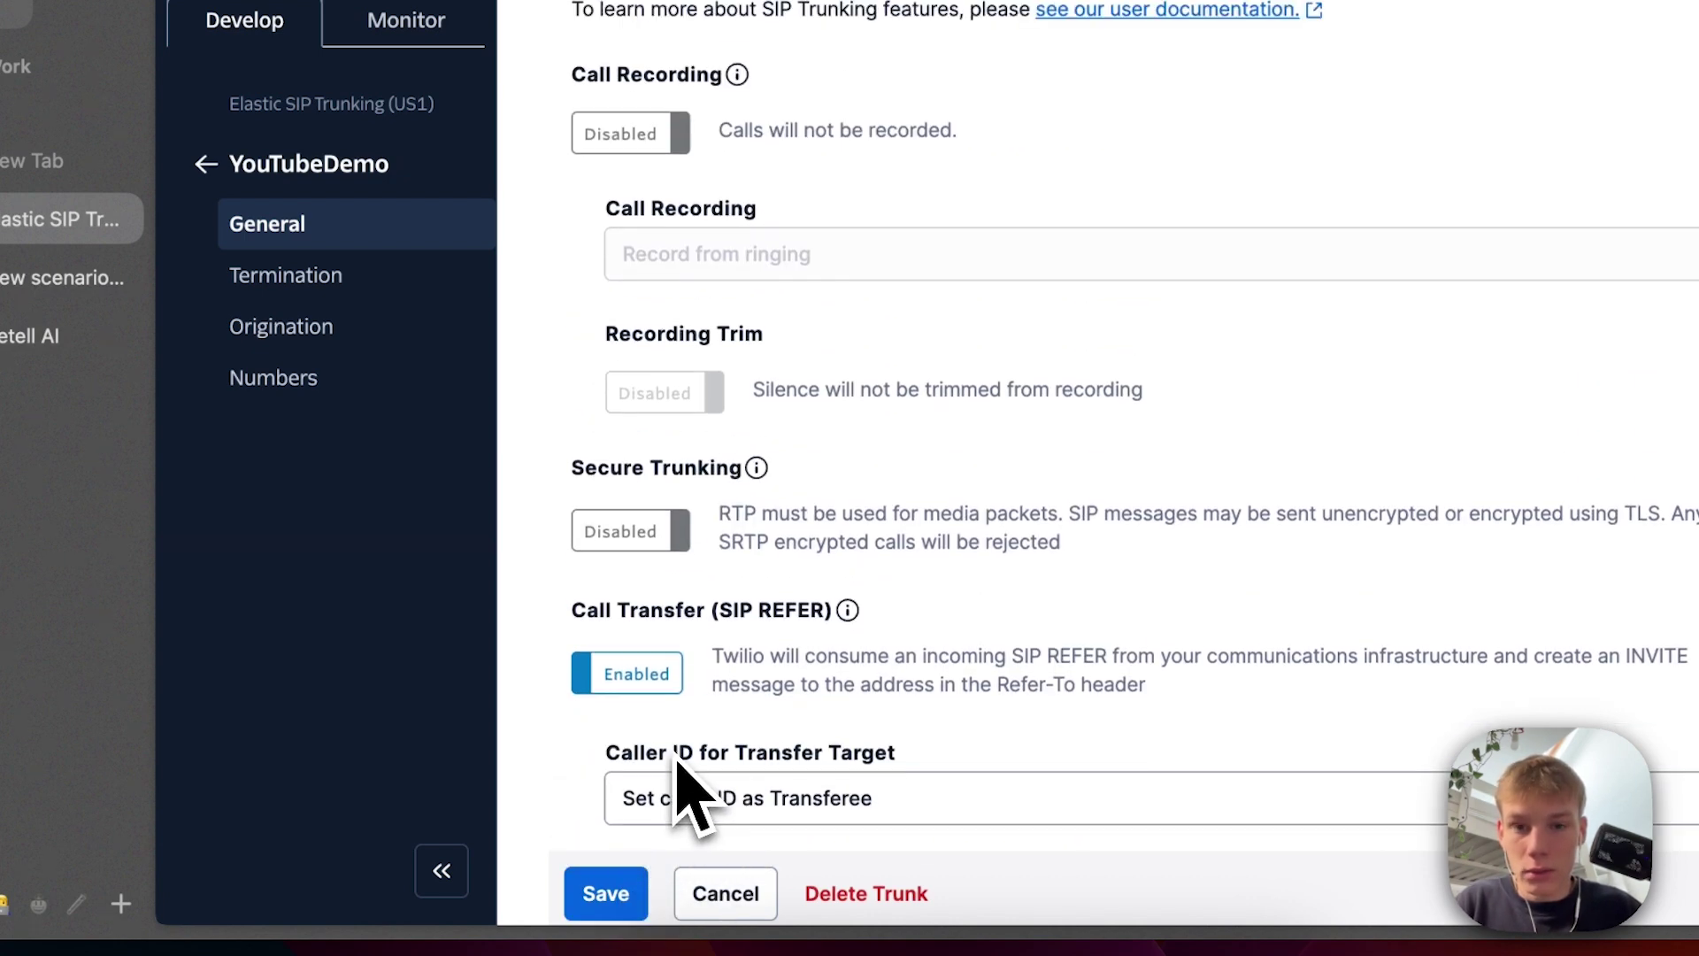
{"action": "left_click", "coordinate": [647, 904]}
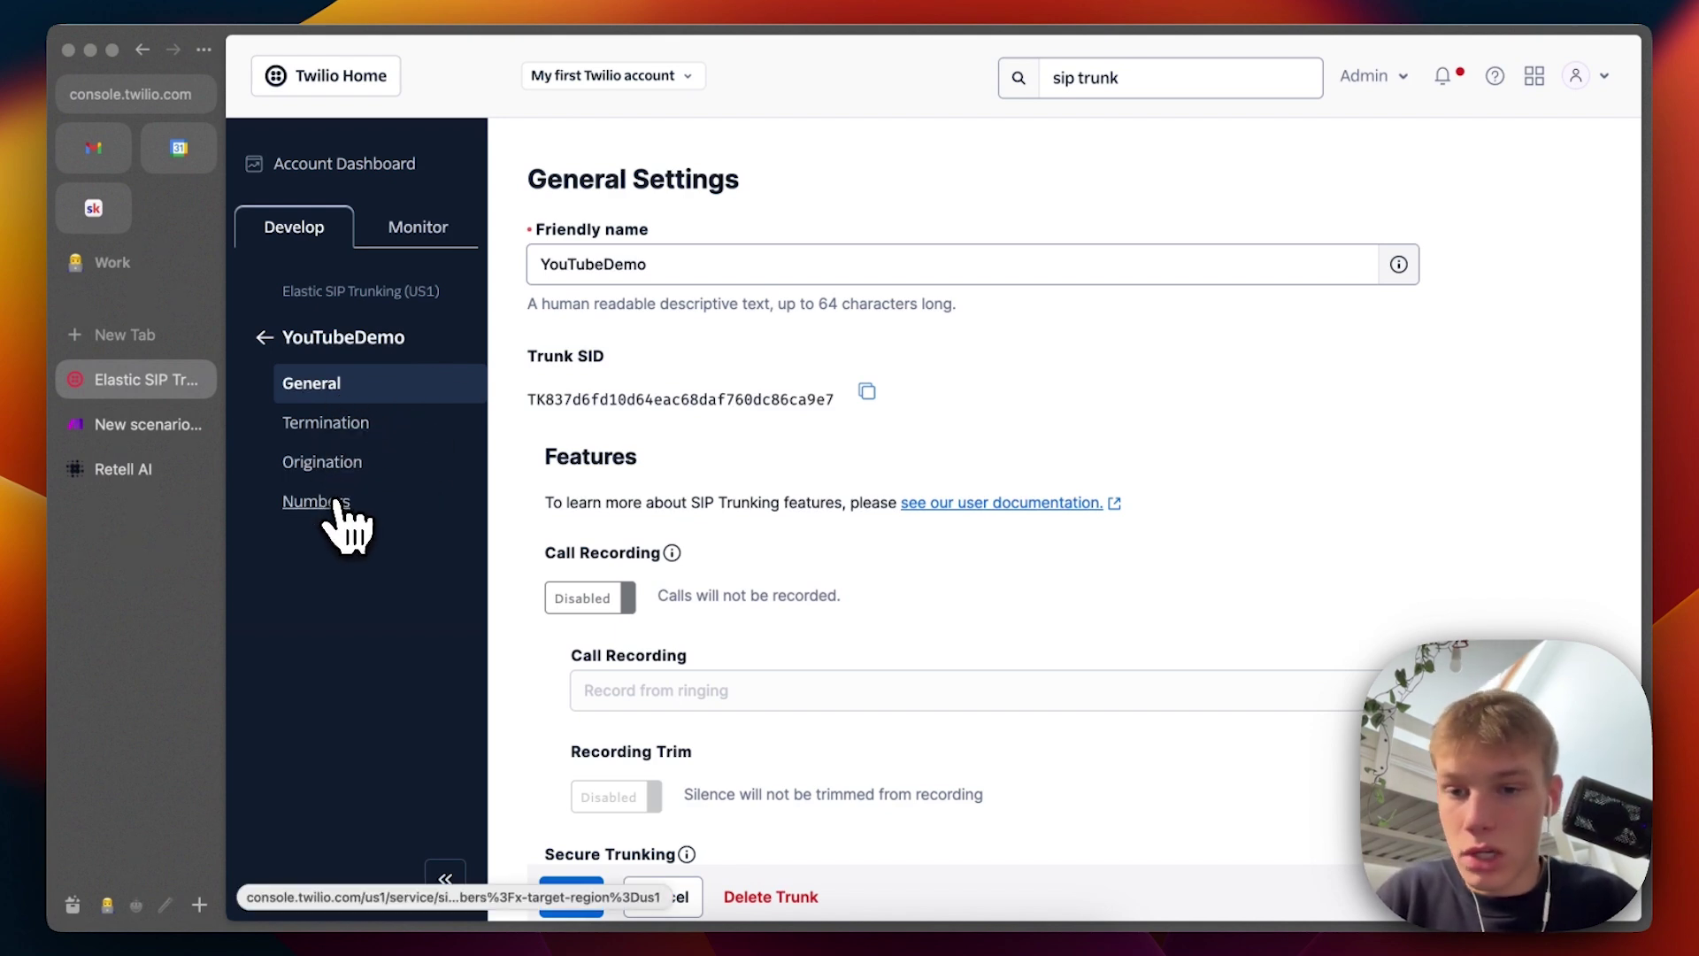
Step: Open the trunk's termination settings and compare them with the fields in Retell AI's SIP trunking form
{"action": "left_click", "coordinate": [345, 425]}
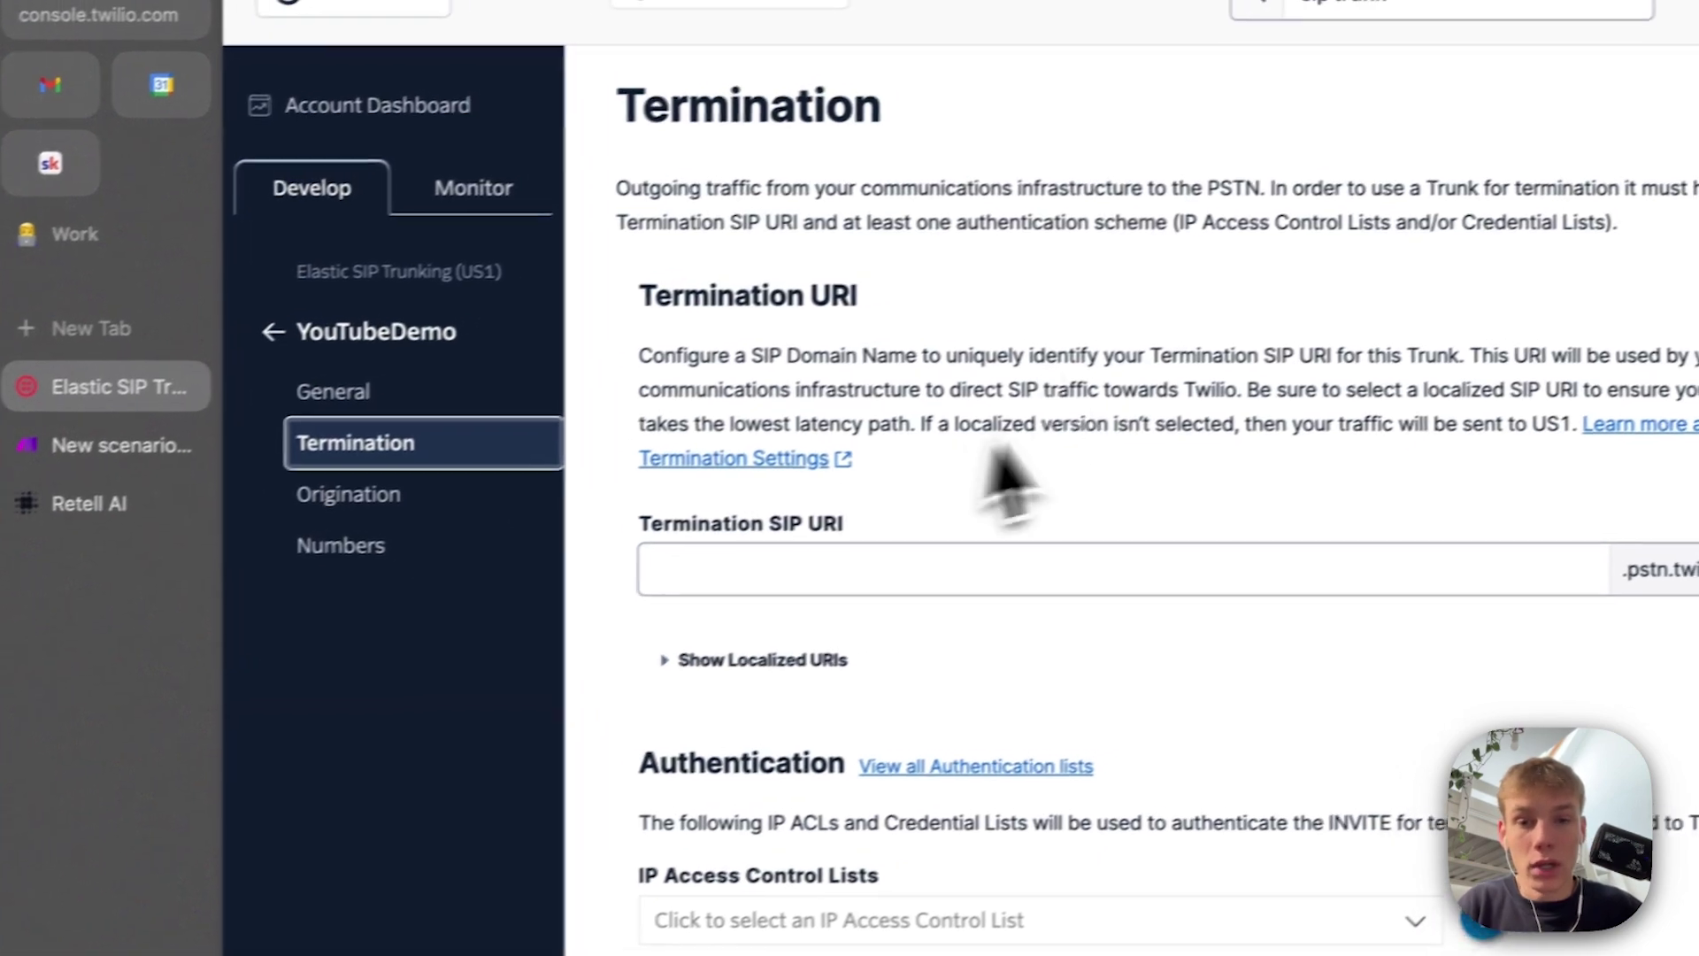
{"action": "left_click", "coordinate": [930, 580]}
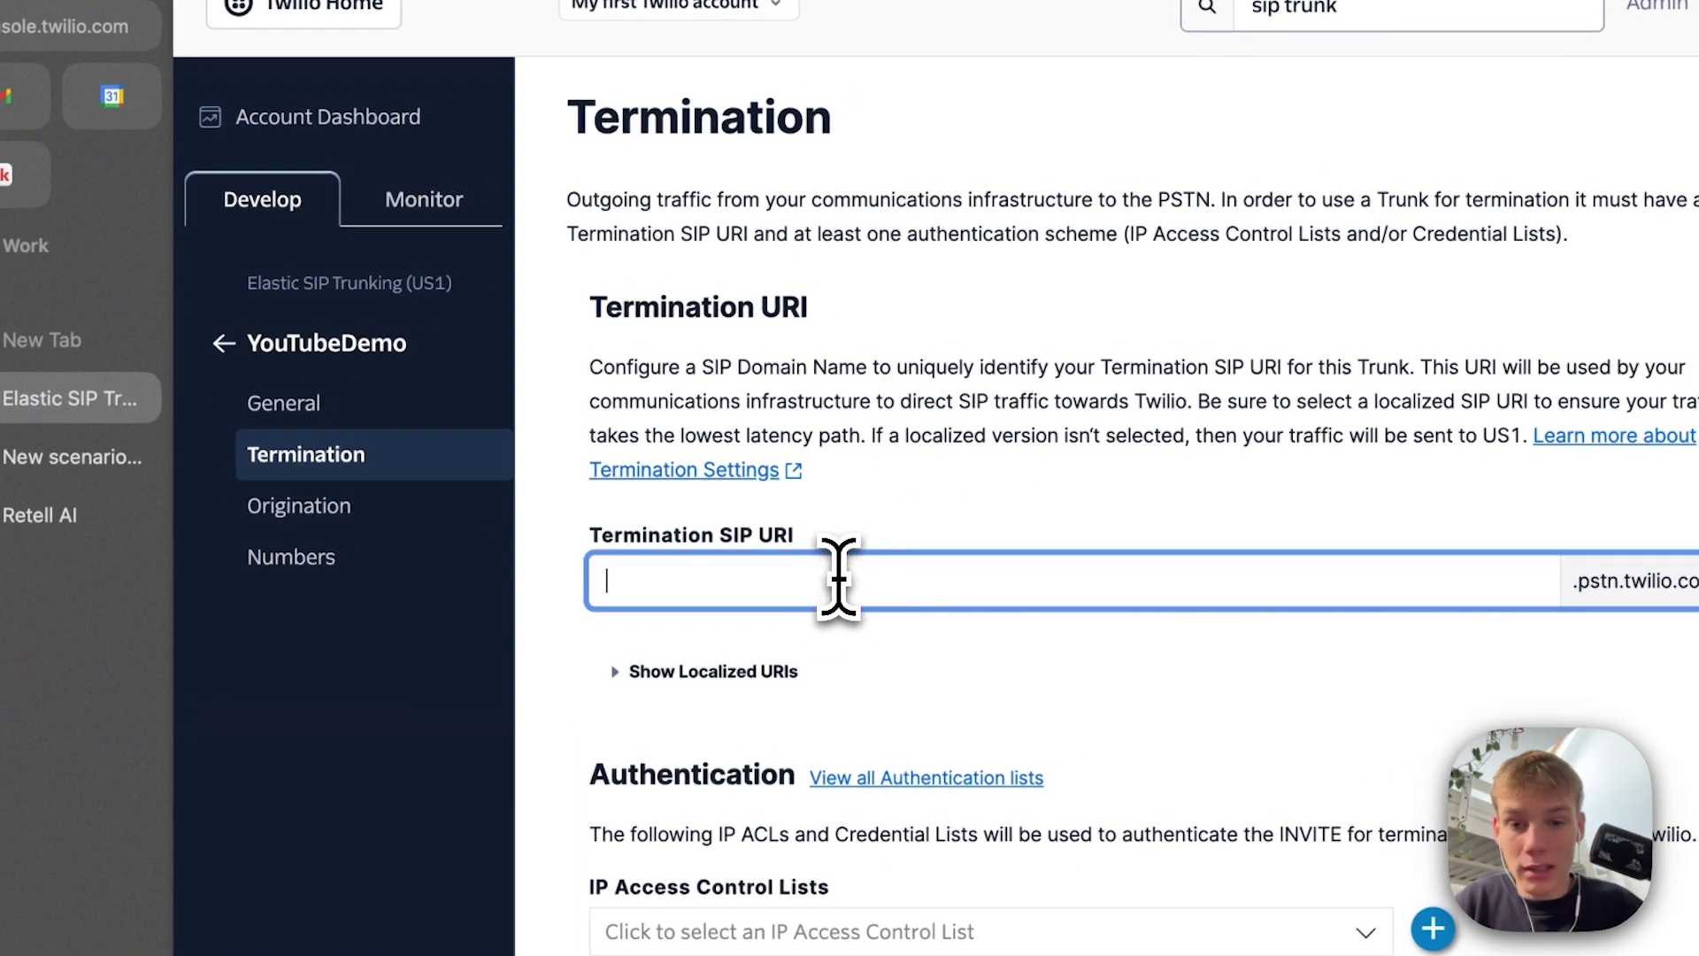
{"action": "left_click", "coordinate": [40, 514]}
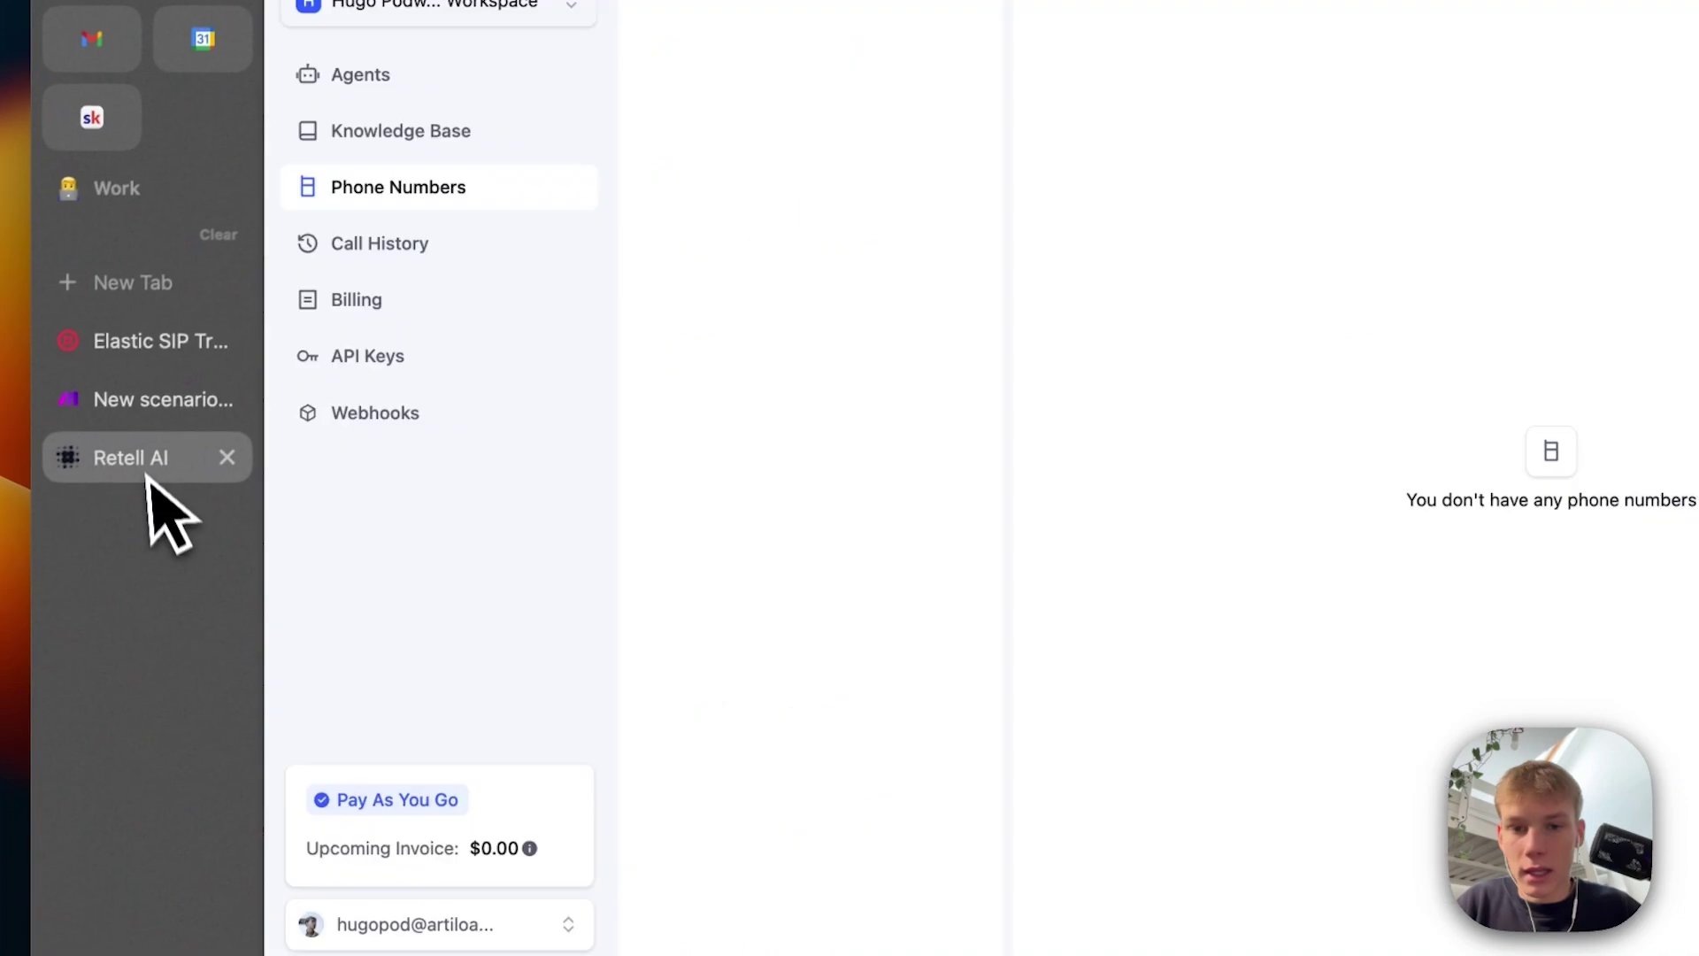
{"action": "left_click", "coordinate": [823, 79]}
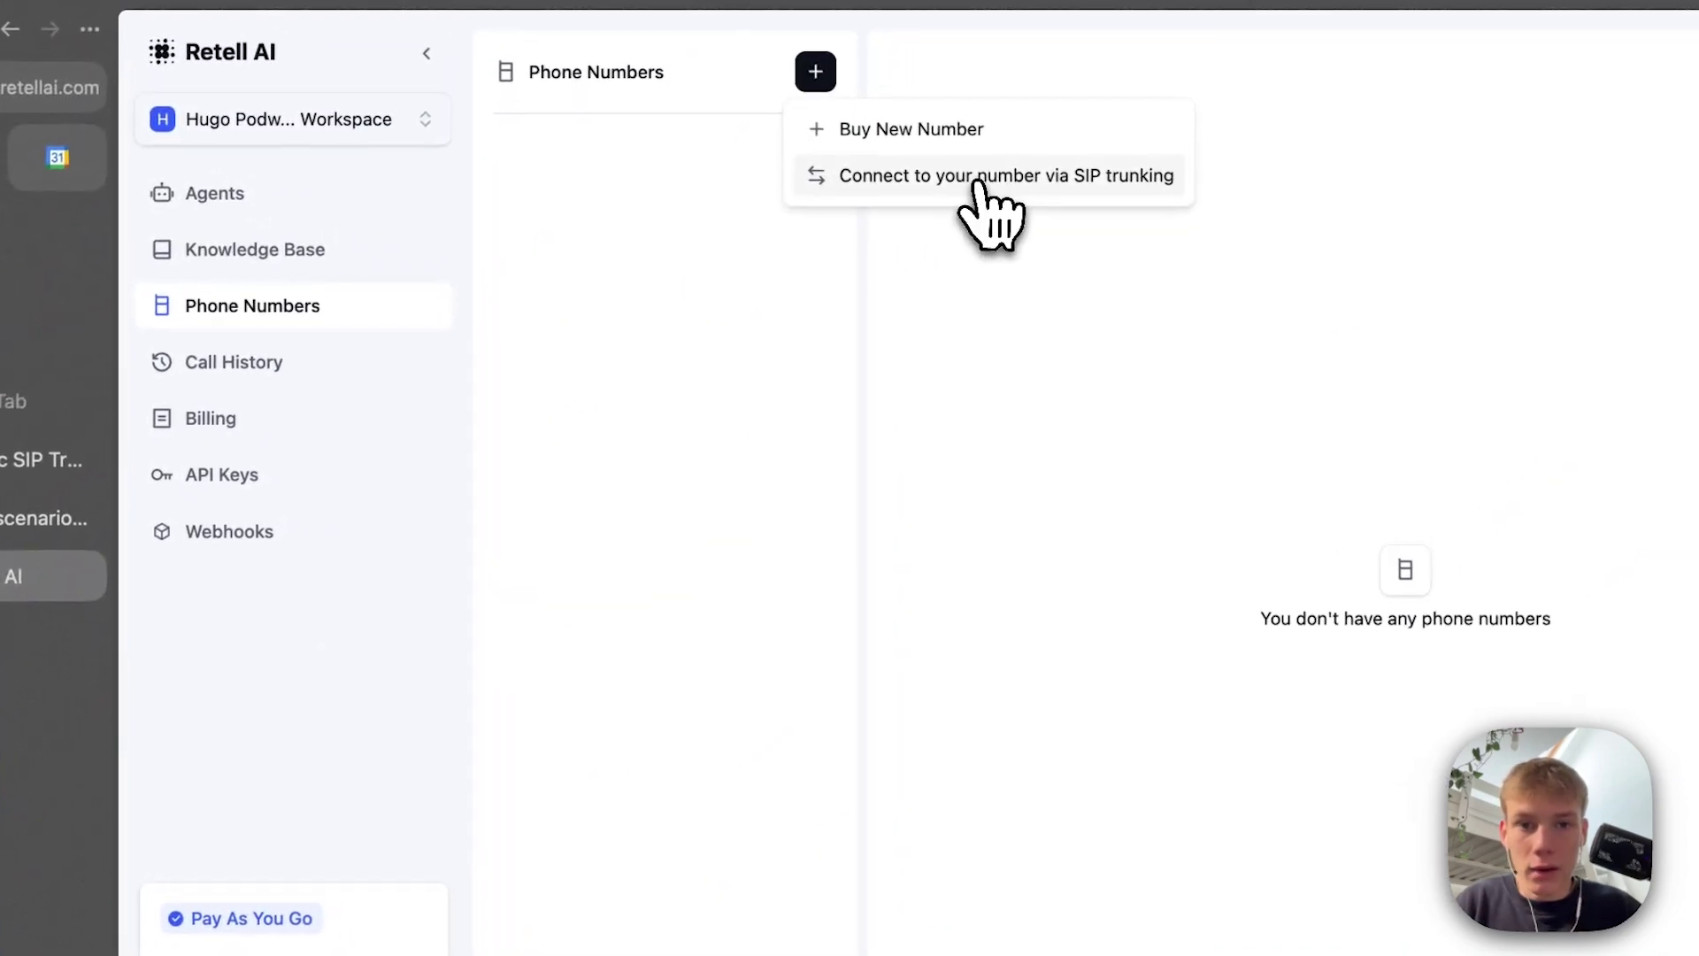
{"action": "left_click", "coordinate": [987, 176]}
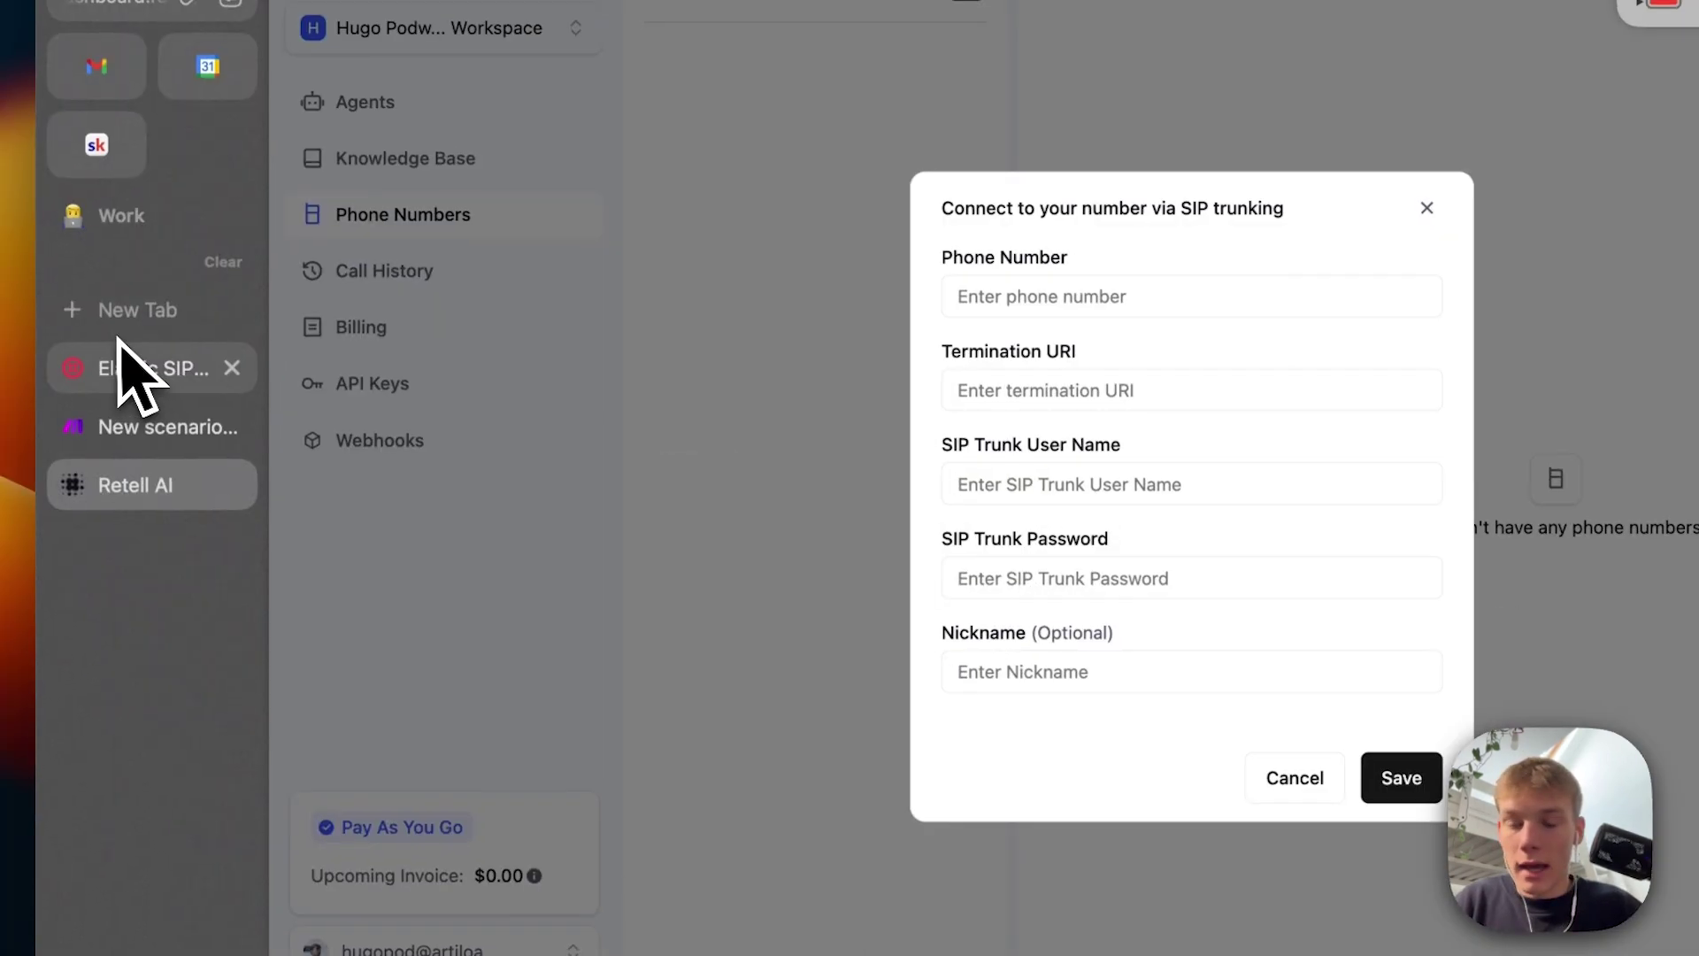
{"action": "left_click", "coordinate": [40, 460]}
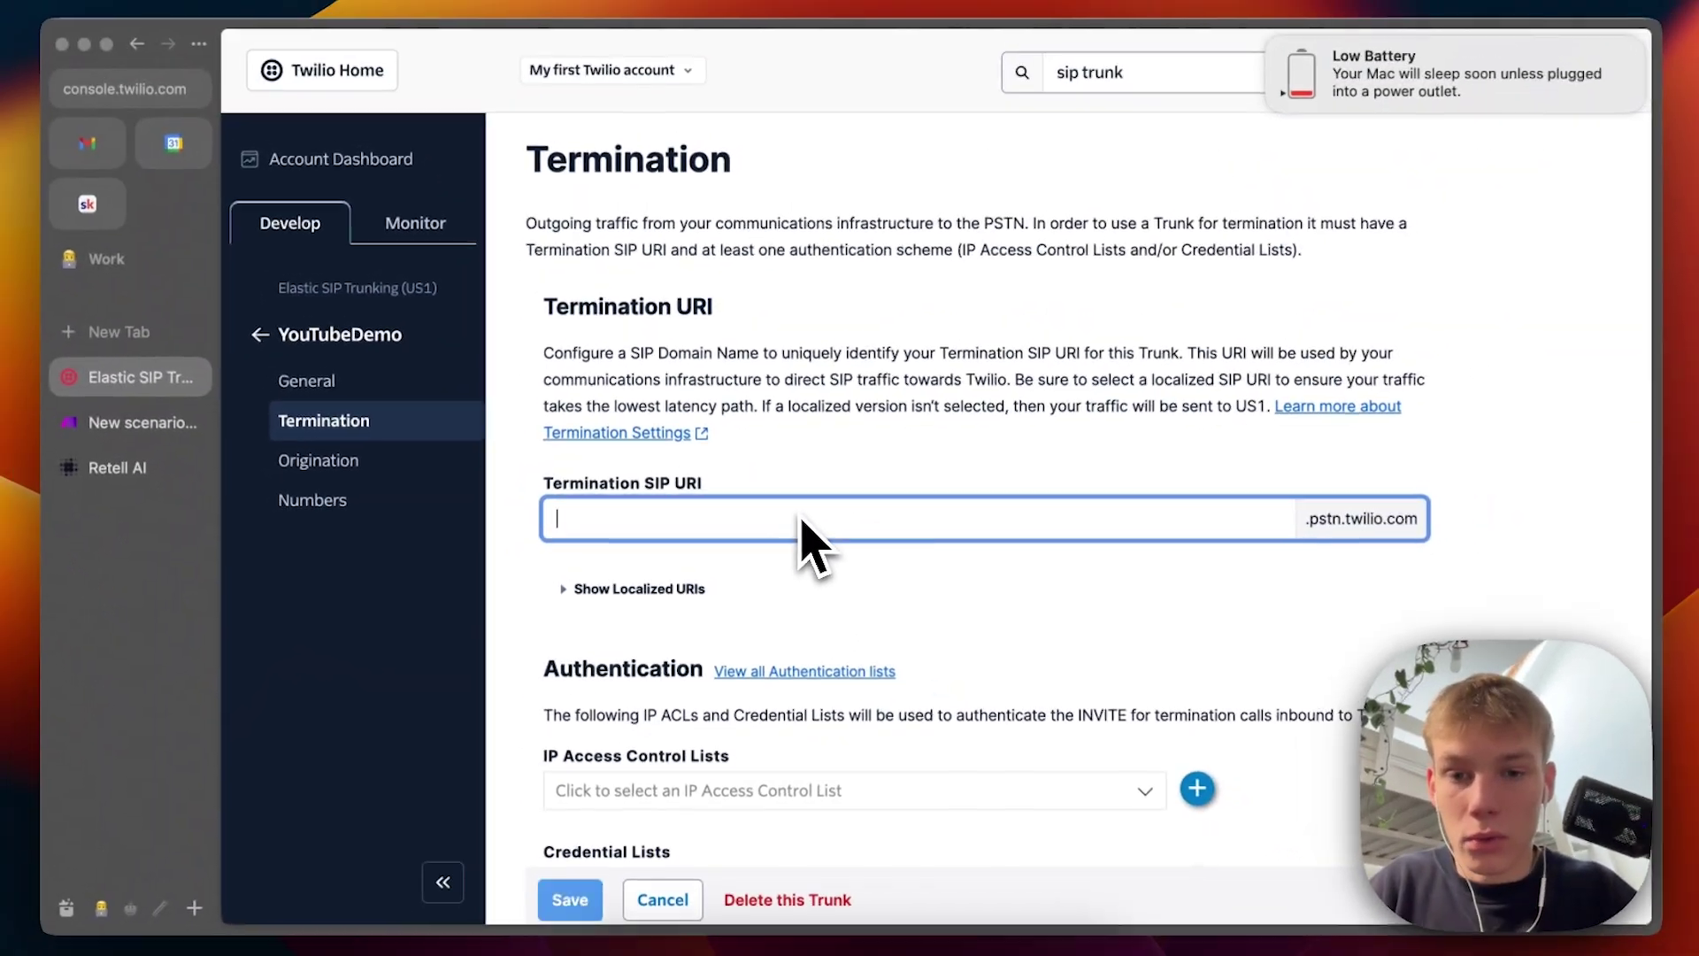
Step: Set the trunk's Termination SIP URI to youtube-demo-retell and check its availability
{"action": "type", "text": "youtube-demo-0r"}
{"action": "key", "text": "BackSpace"}
{"action": "key", "text": "BackSpace"}
{"action": "type", "text": "retell"}
{"action": "left_click", "coordinate": [818, 588]}
{"action": "left_click", "coordinate": [818, 589]}
{"action": "double_click", "coordinate": [1449, 528]}
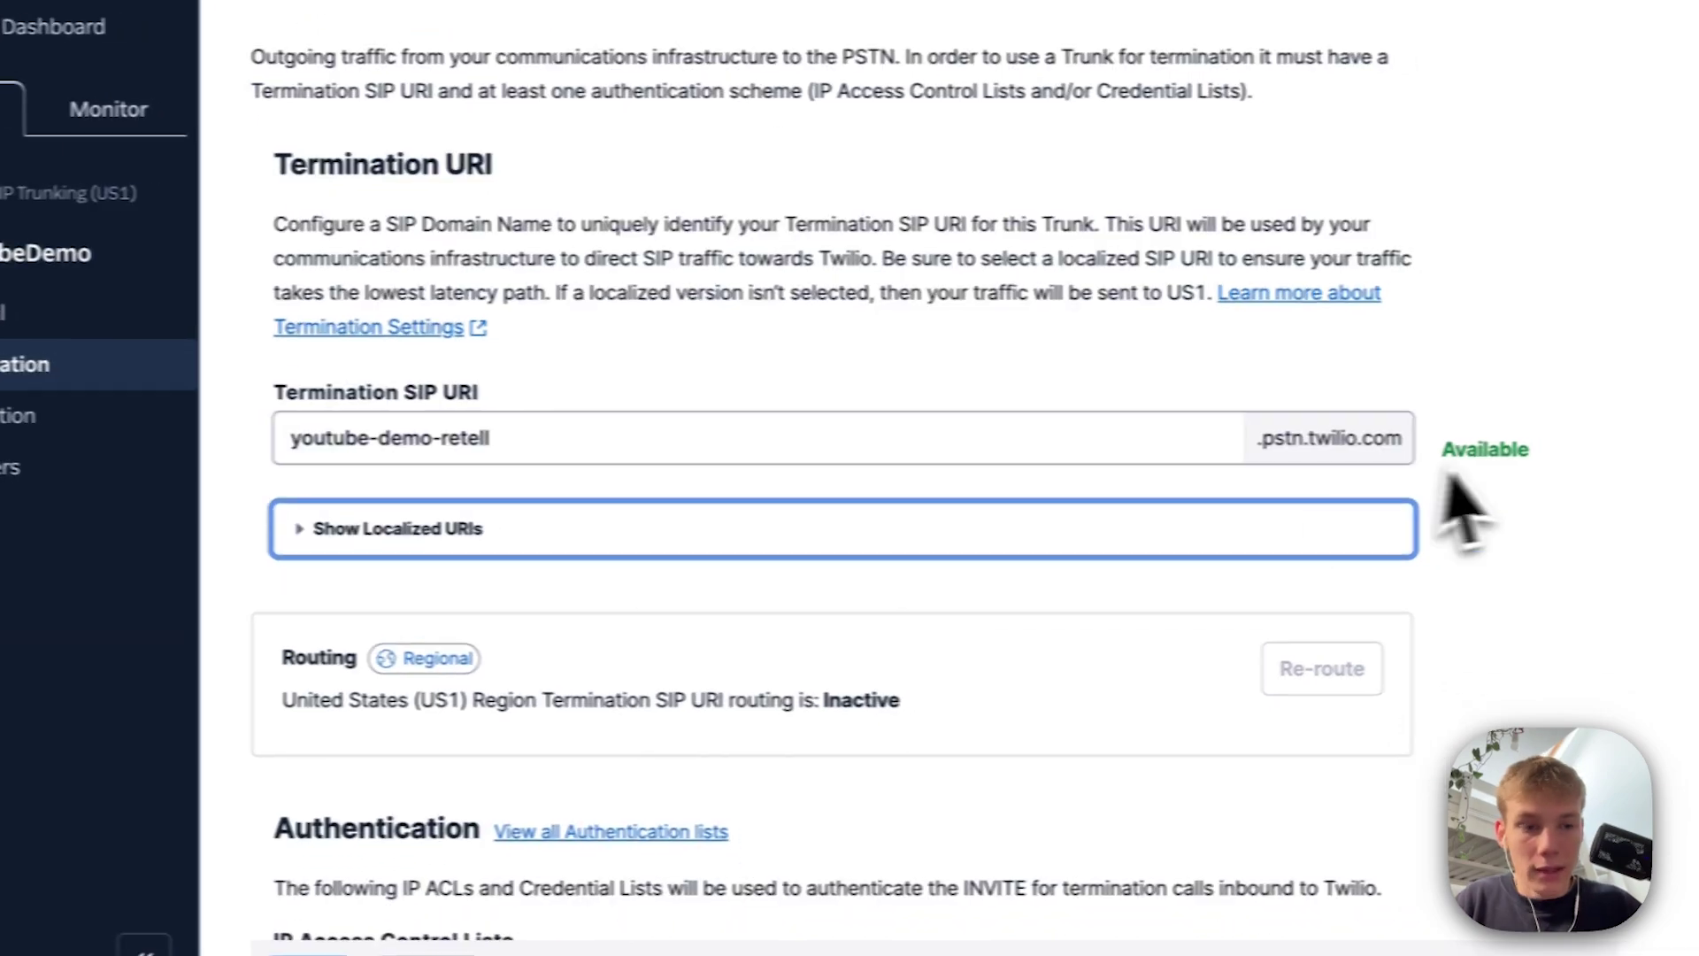
Step: Start a new credential list for the trunk's termination authentication with the friendly name YouTube_Credentials
{"action": "left_click", "coordinate": [1433, 576]}
{"action": "scroll", "coordinate": [1434, 576], "scroll_direction": "down", "scroll_amount": 3}
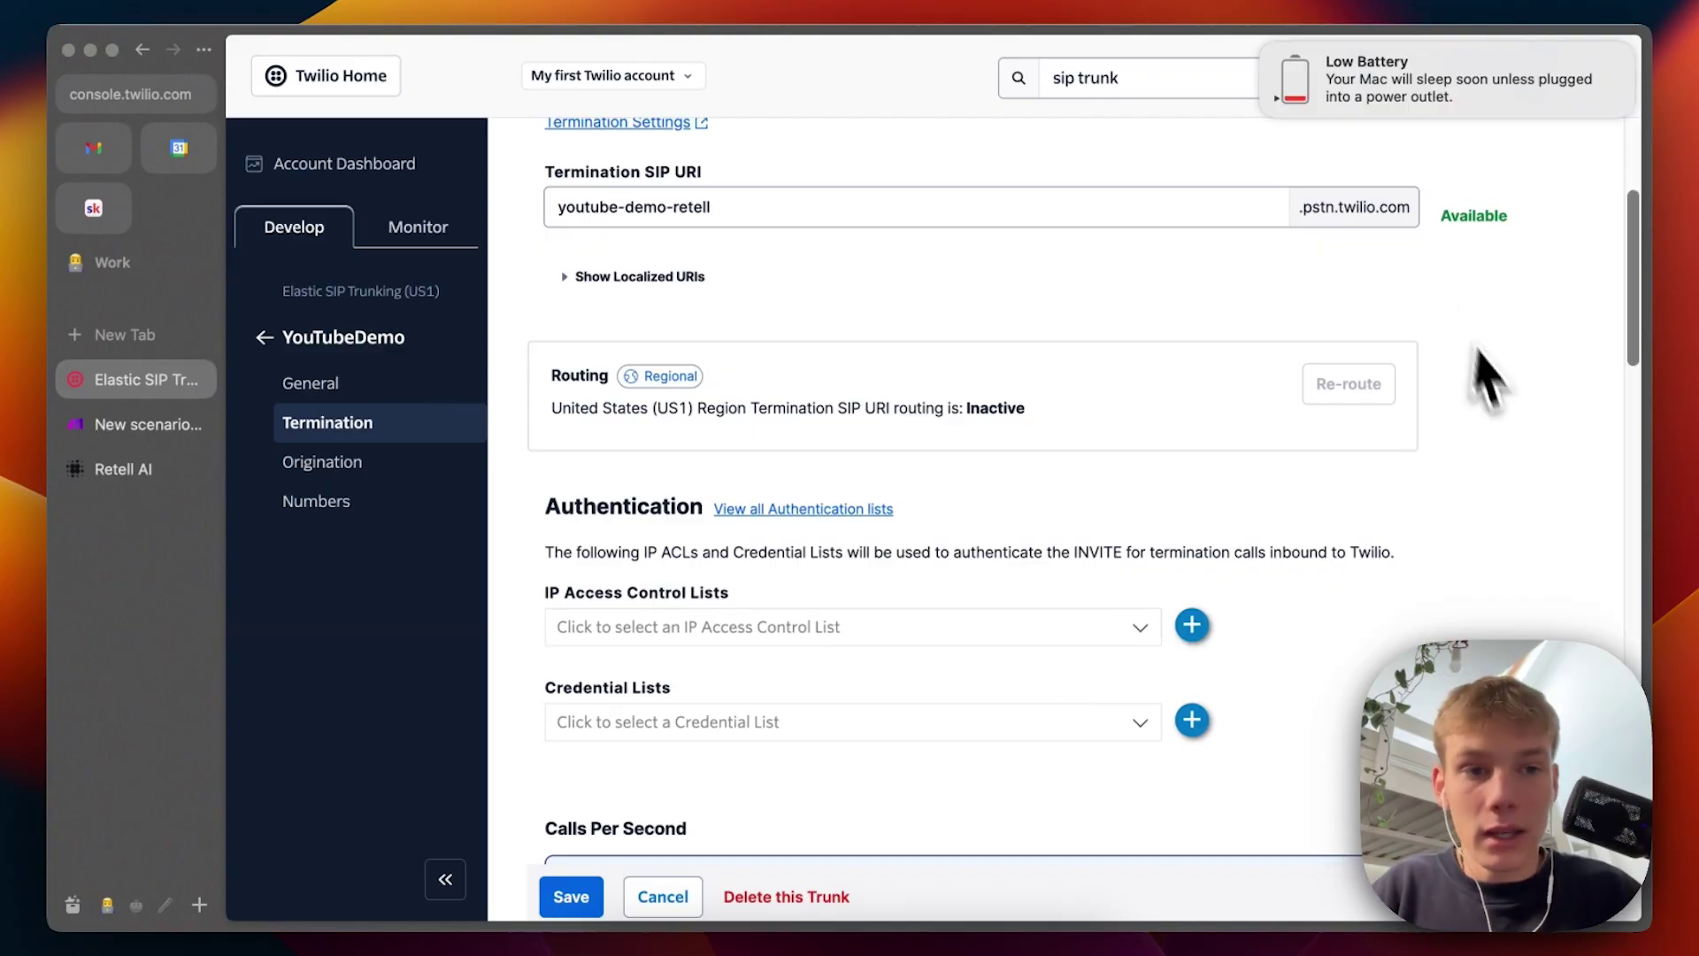
{"action": "scroll", "coordinate": [1282, 645], "scroll_direction": "down", "scroll_amount": 2}
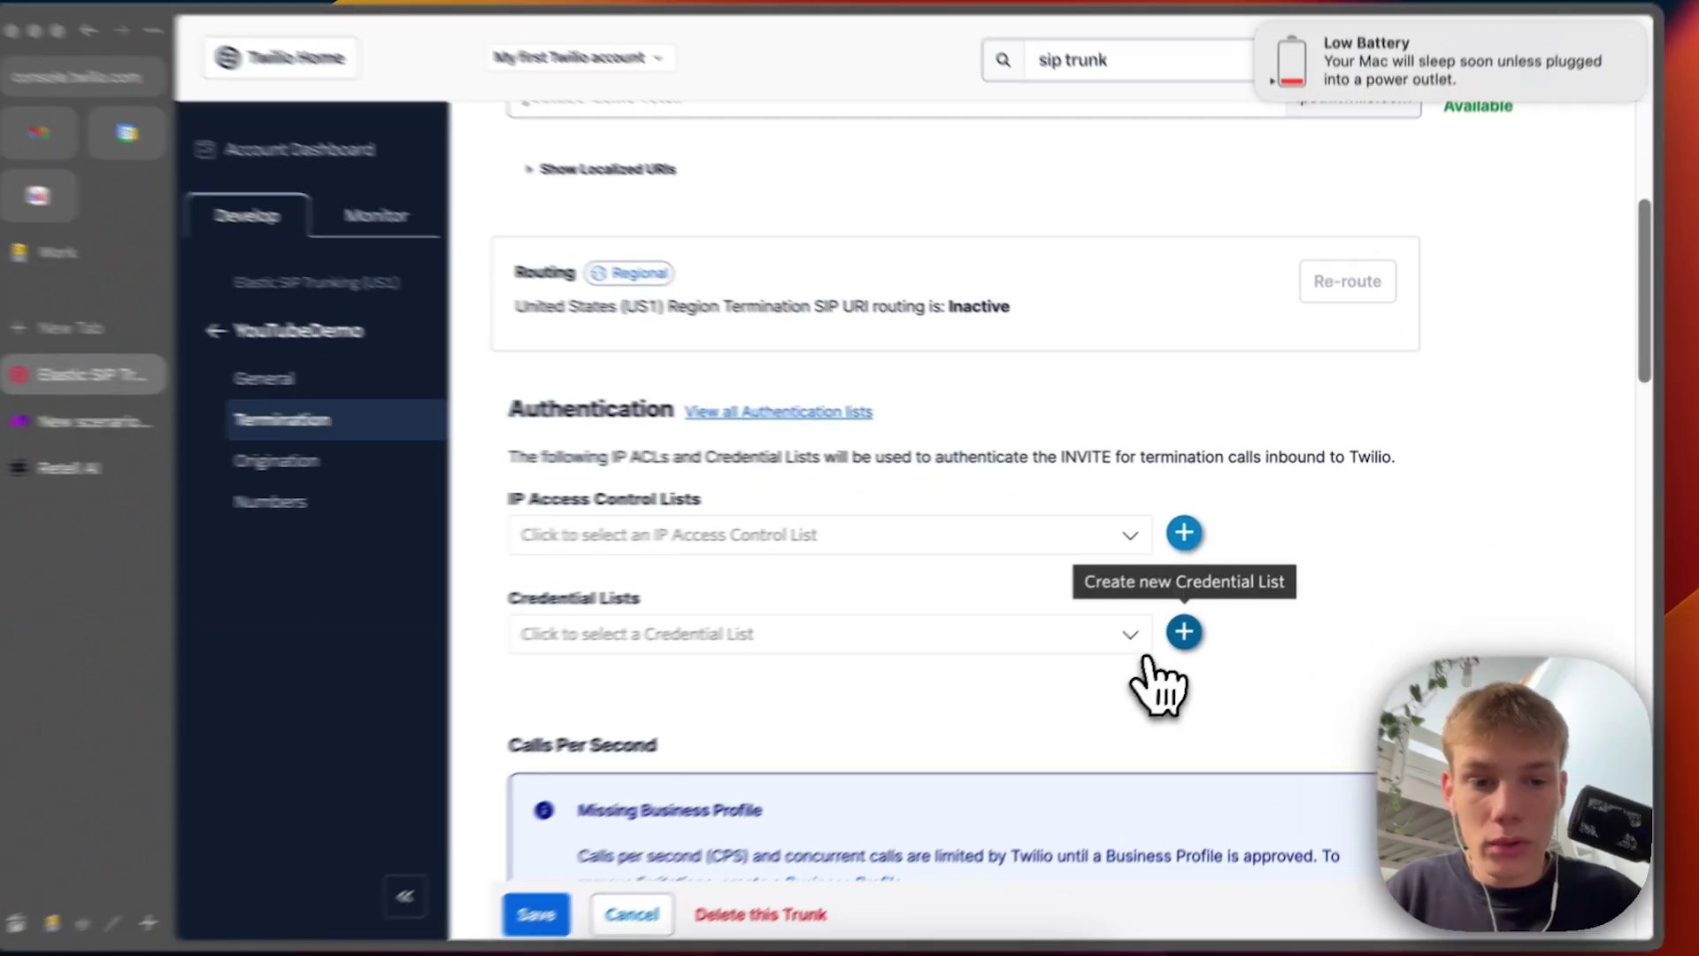
{"action": "left_click", "coordinate": [1177, 637]}
{"action": "left_click", "coordinate": [1057, 290]}
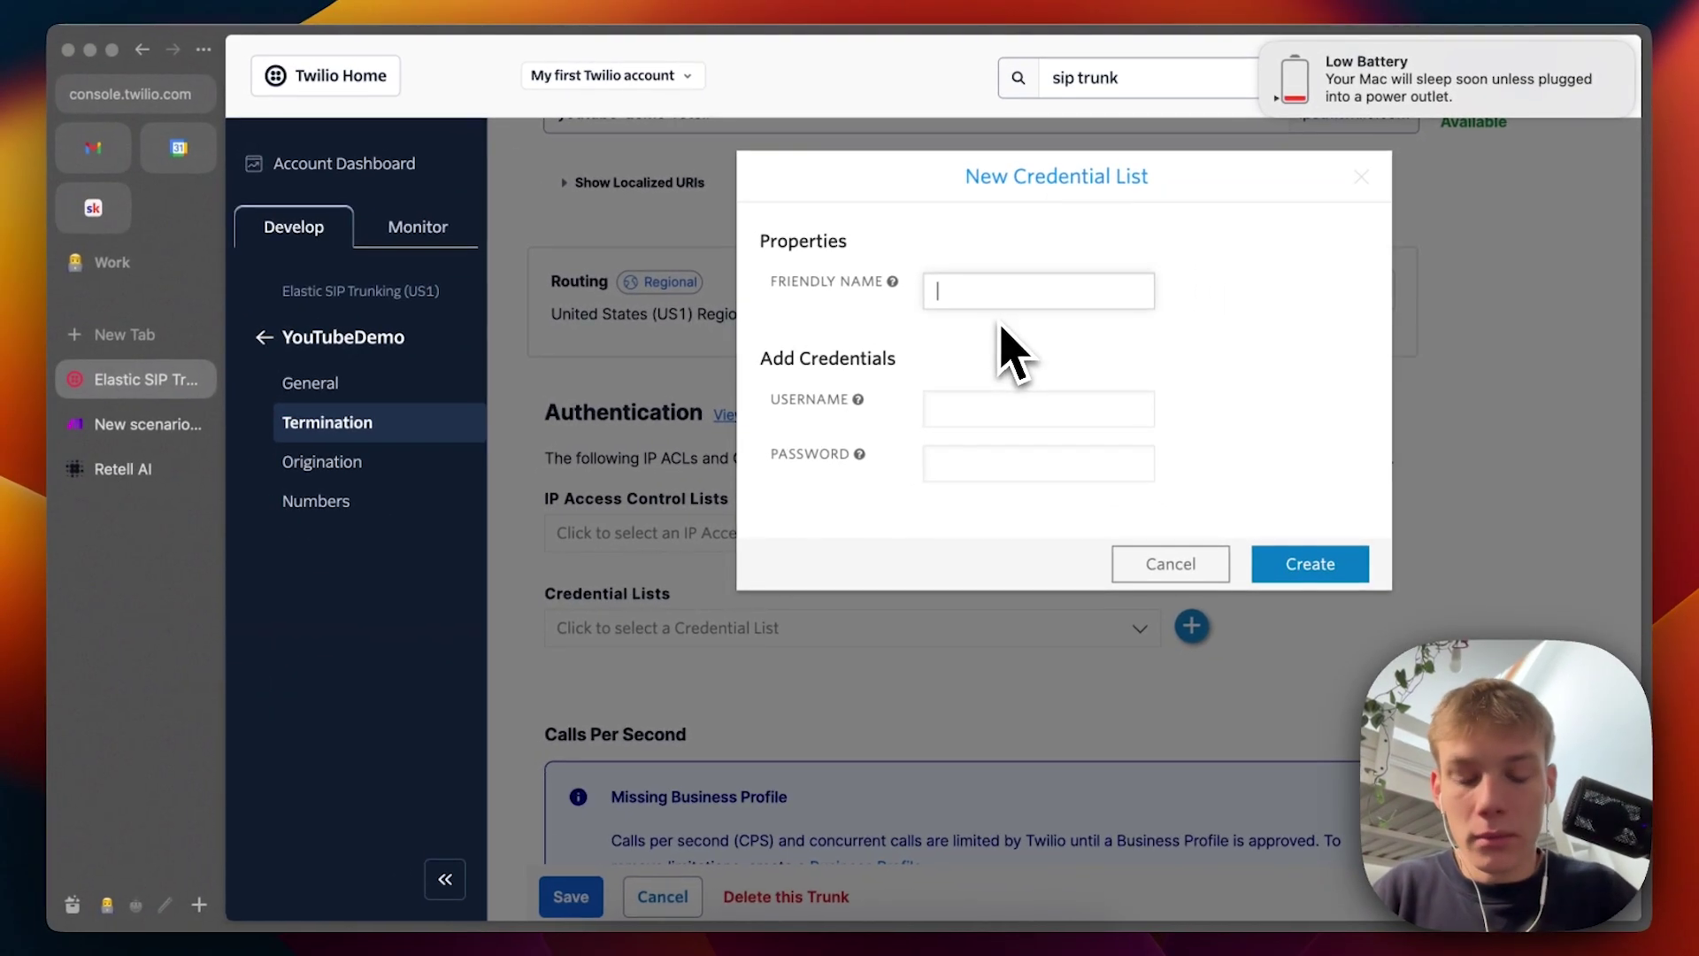
{"action": "type", "text": "YouTu"}
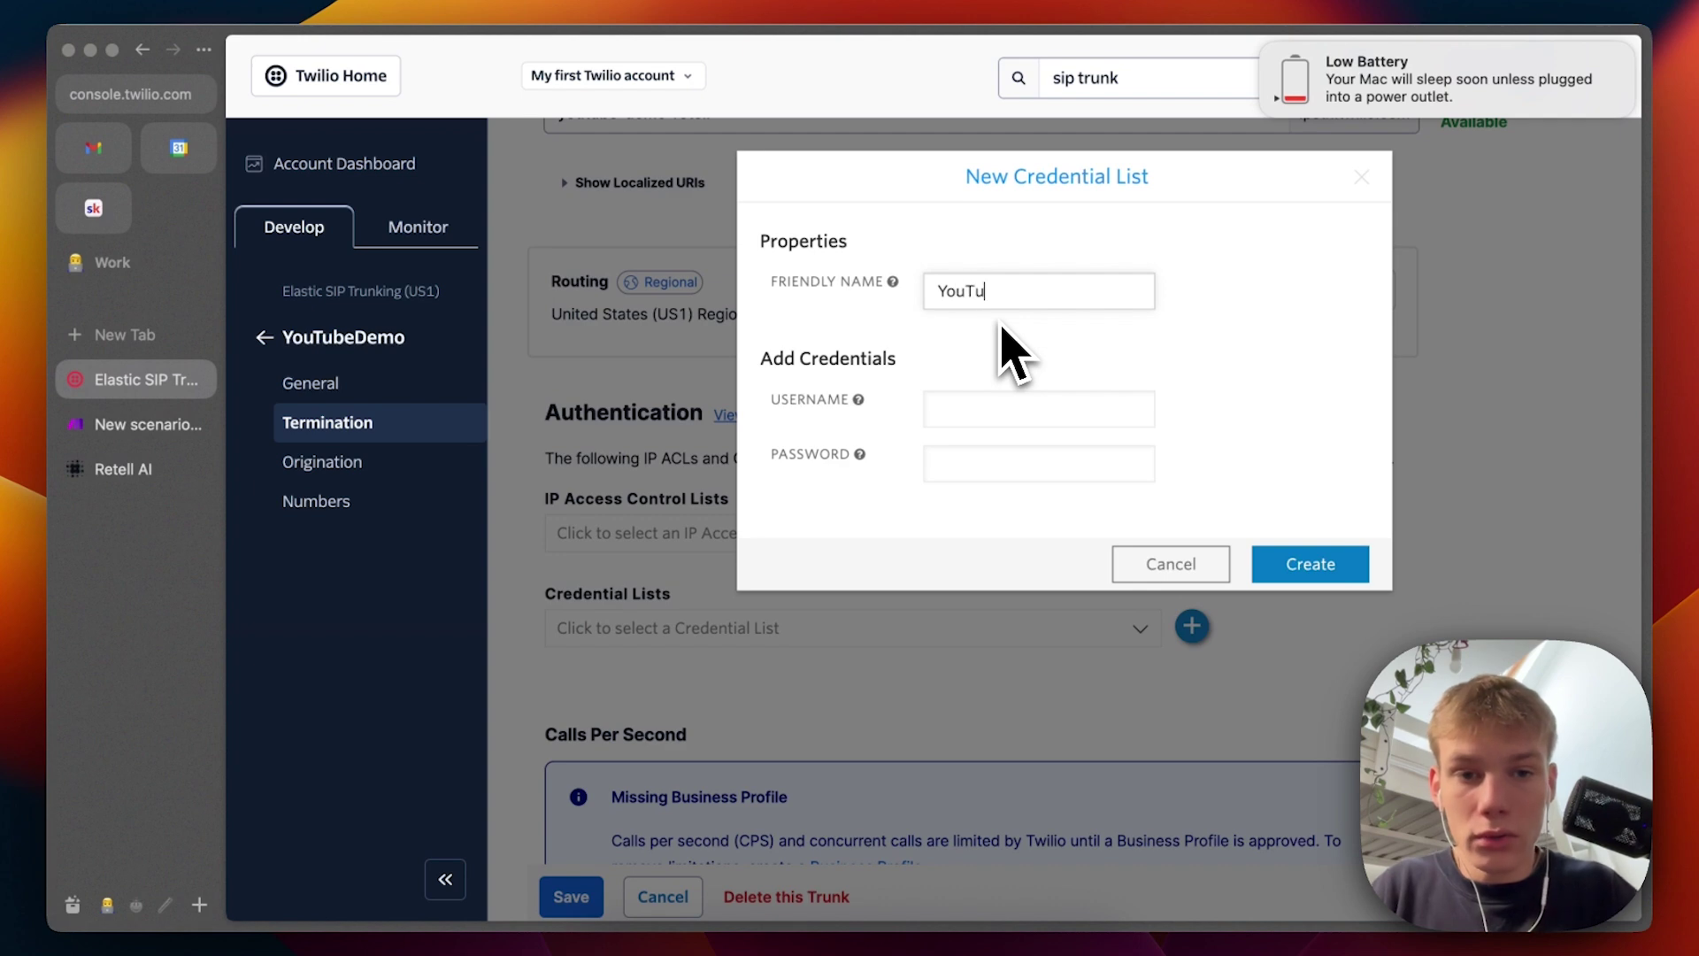
{"action": "type", "text": "be_Credentials"}
Step: Fill in the credential list's username and password and create the list
{"action": "left_click", "coordinate": [1022, 409]}
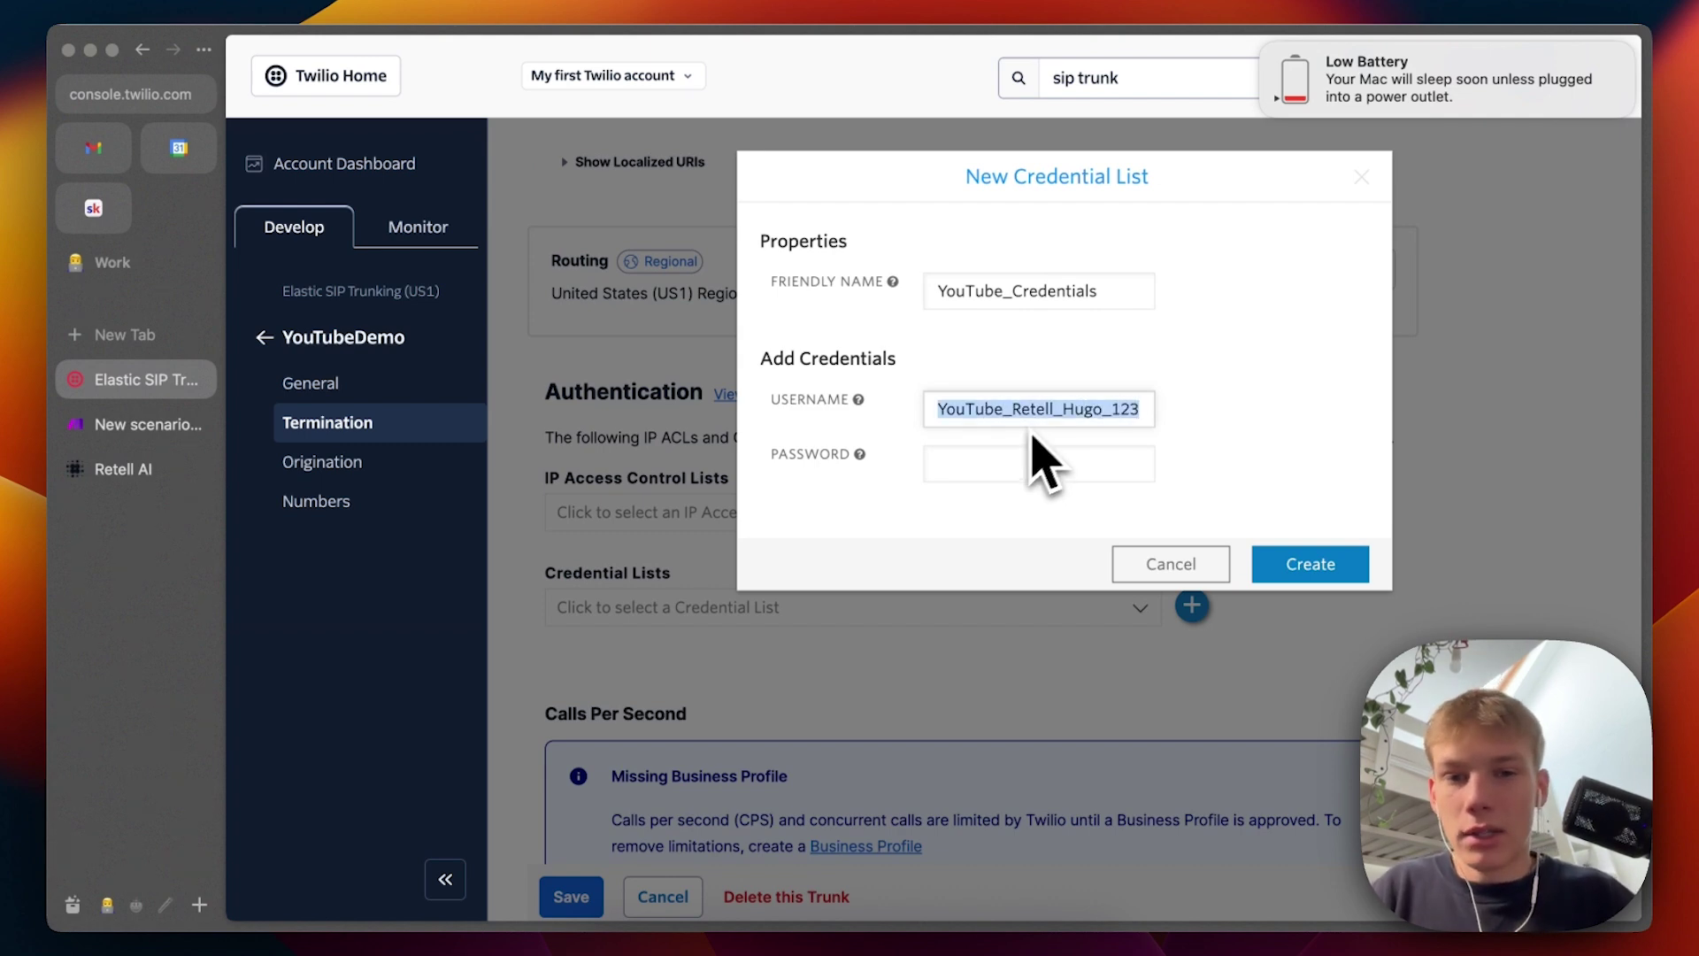
{"action": "left_click", "coordinate": [1044, 462]}
{"action": "key", "text": "super+v"}
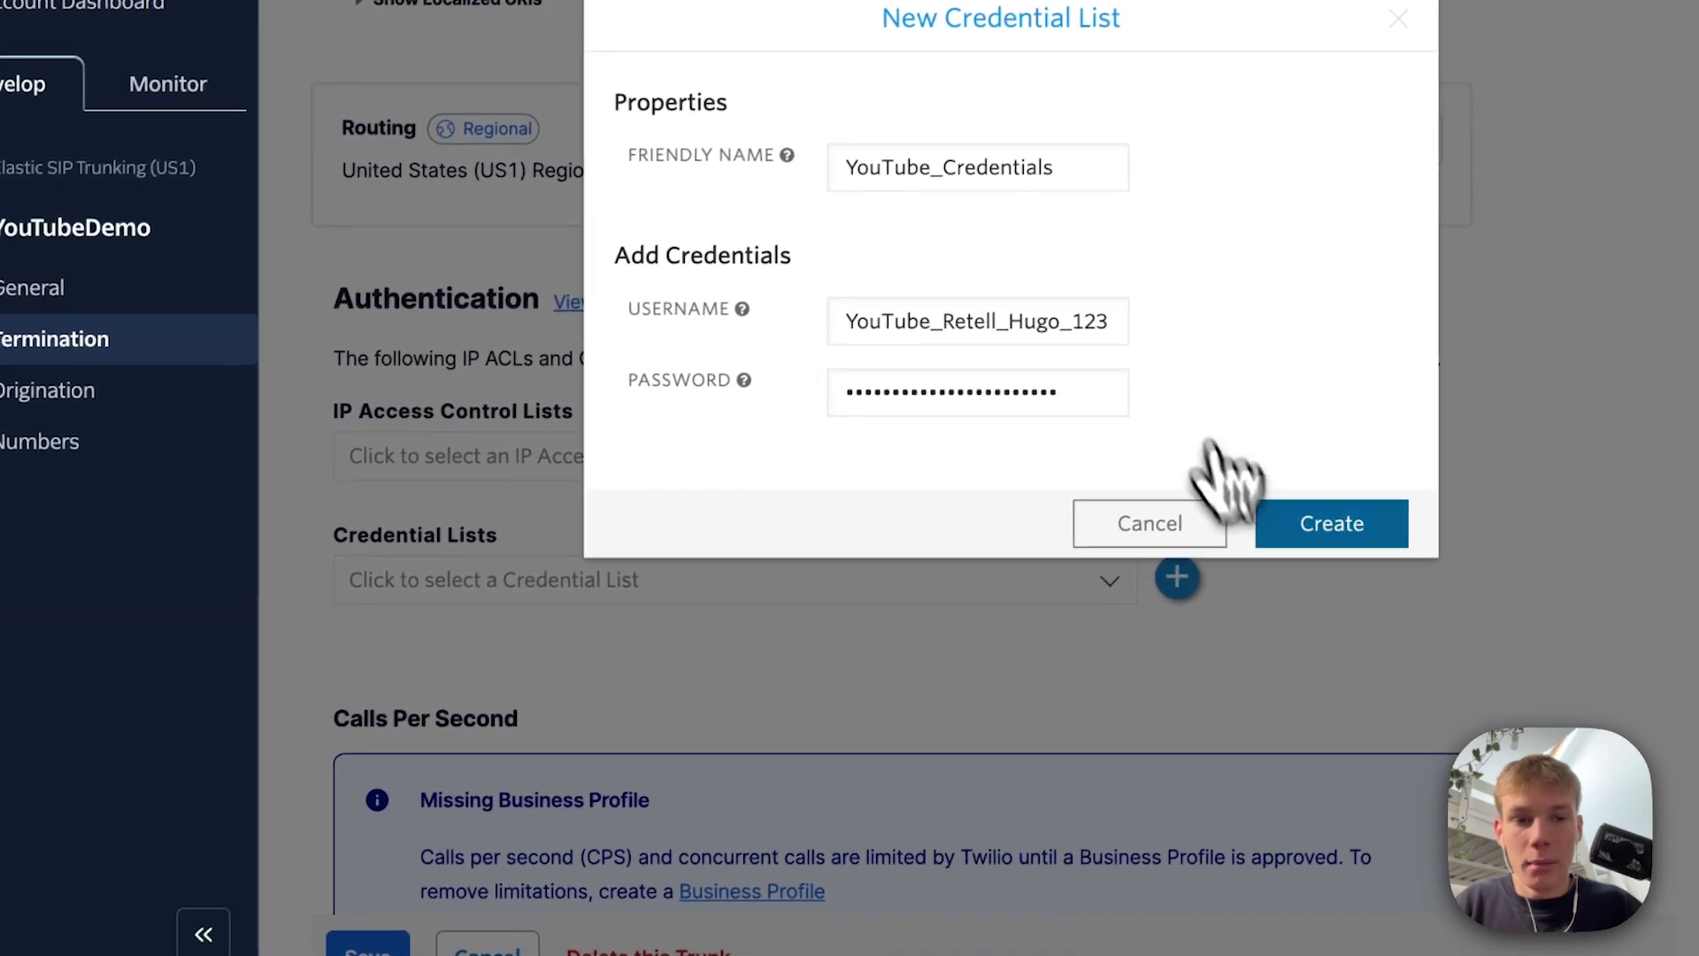
{"action": "left_click", "coordinate": [1323, 535]}
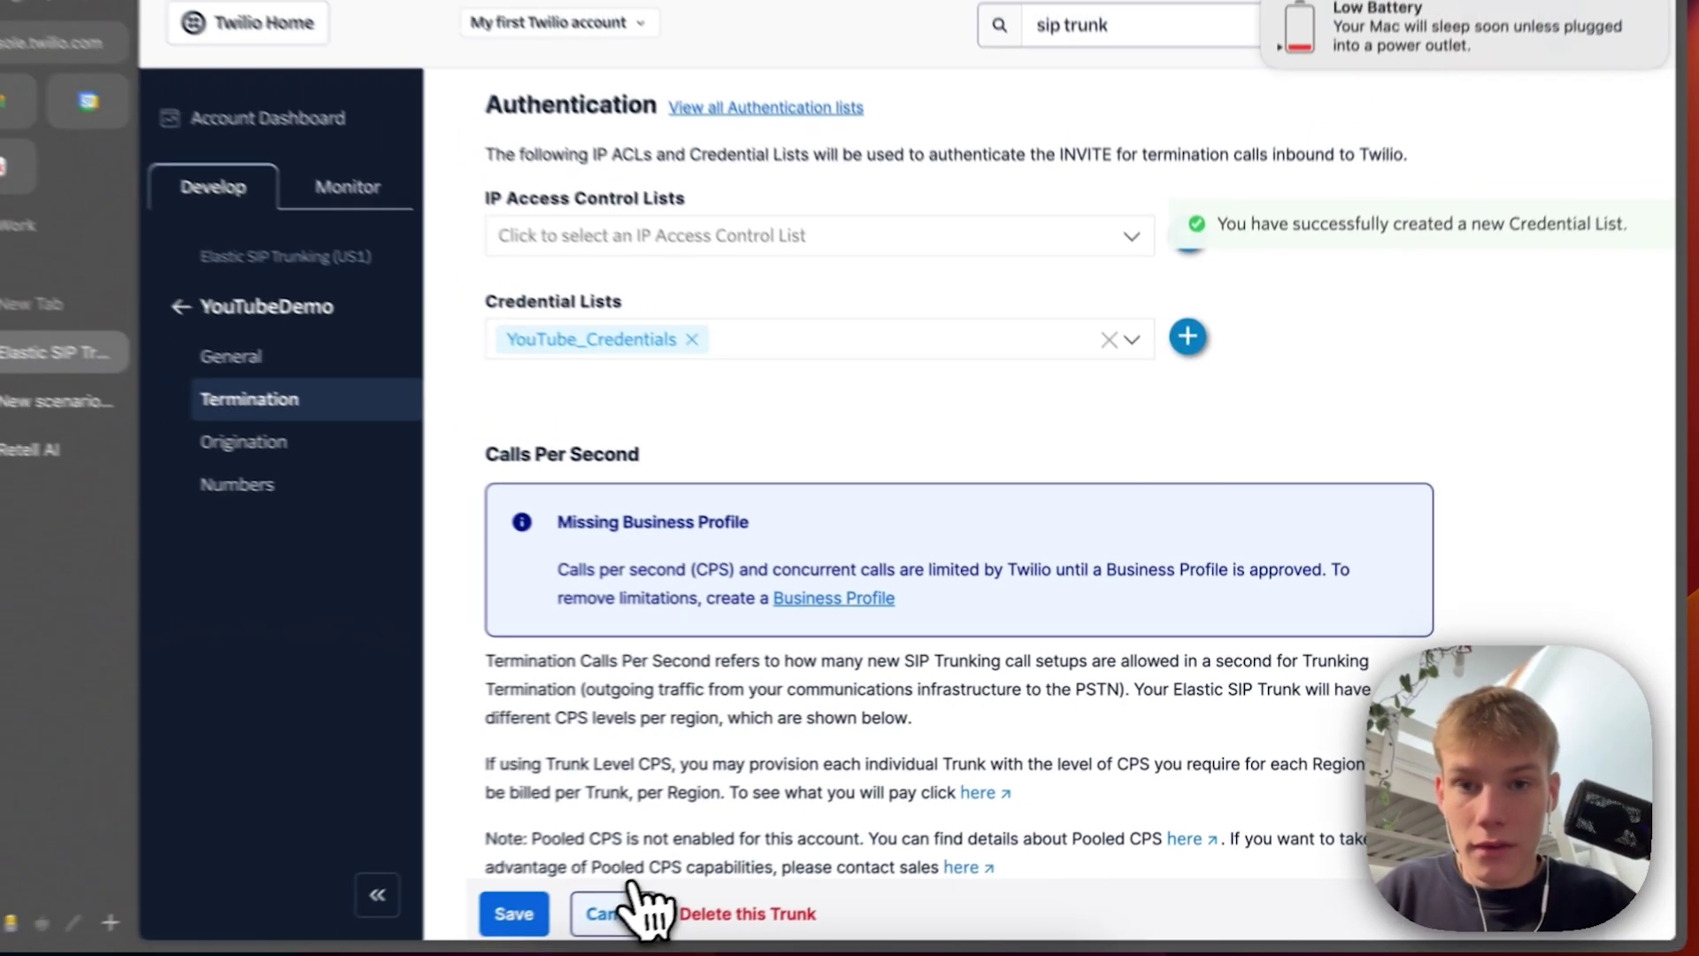
Step: Save the trunk's termination settings and open its origination settings
{"action": "scroll", "coordinate": [657, 715], "scroll_direction": "up", "scroll_amount": 10}
{"action": "scroll", "coordinate": [790, 659], "scroll_direction": "down", "scroll_amount": 20}
{"action": "left_click", "coordinate": [597, 890]}
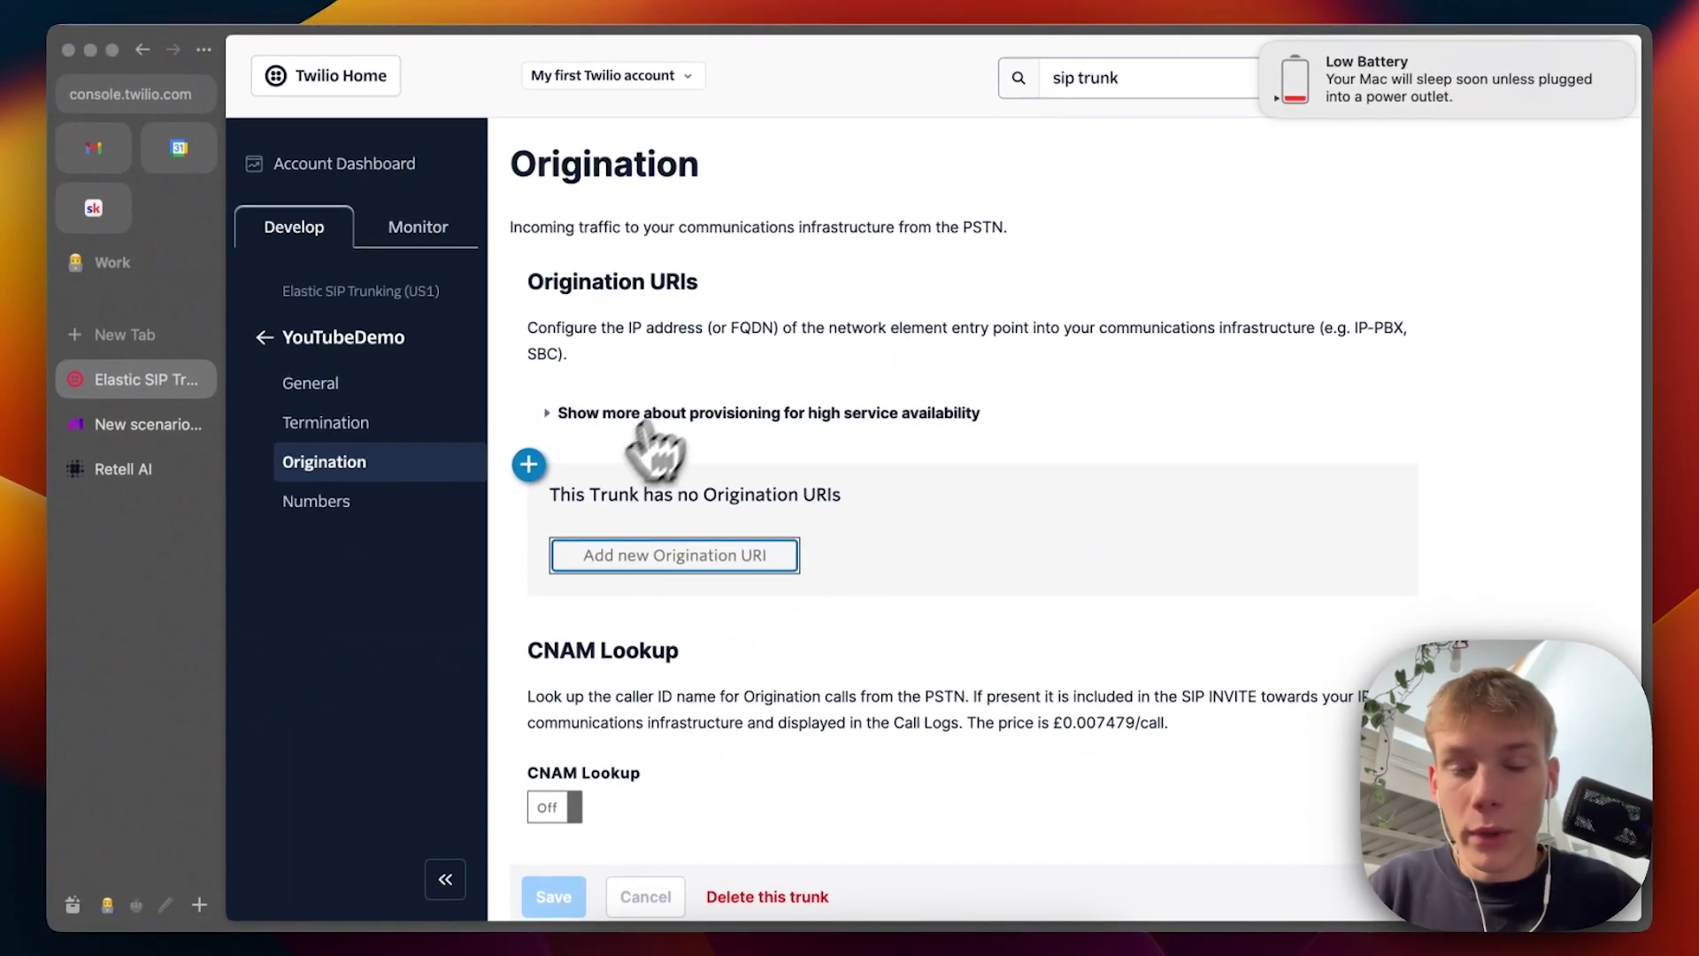
{"action": "scroll", "coordinate": [665, 438], "scroll_direction": "down", "scroll_amount": 15}
{"action": "scroll", "coordinate": [566, 690], "scroll_direction": "up", "scroll_amount": 20}
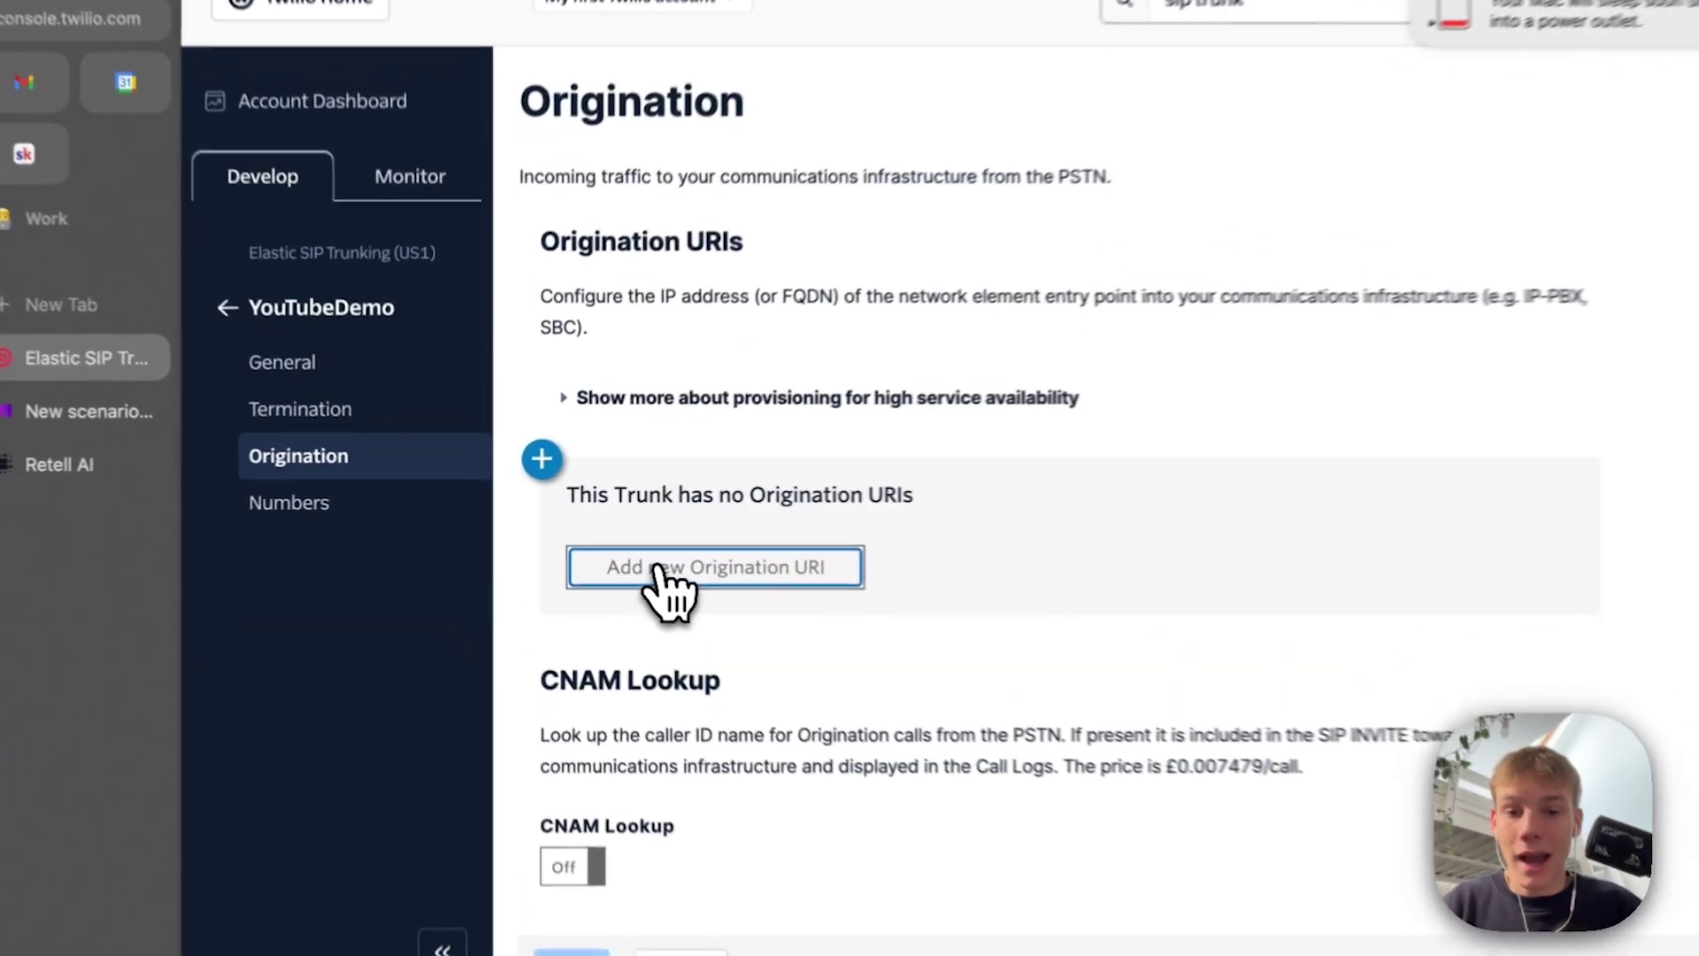
Step: Start a new origination URI for the trunk and copy the Retell SIP server URI from Retell AI's Custom Telephony documentation
{"action": "left_click", "coordinate": [619, 559]}
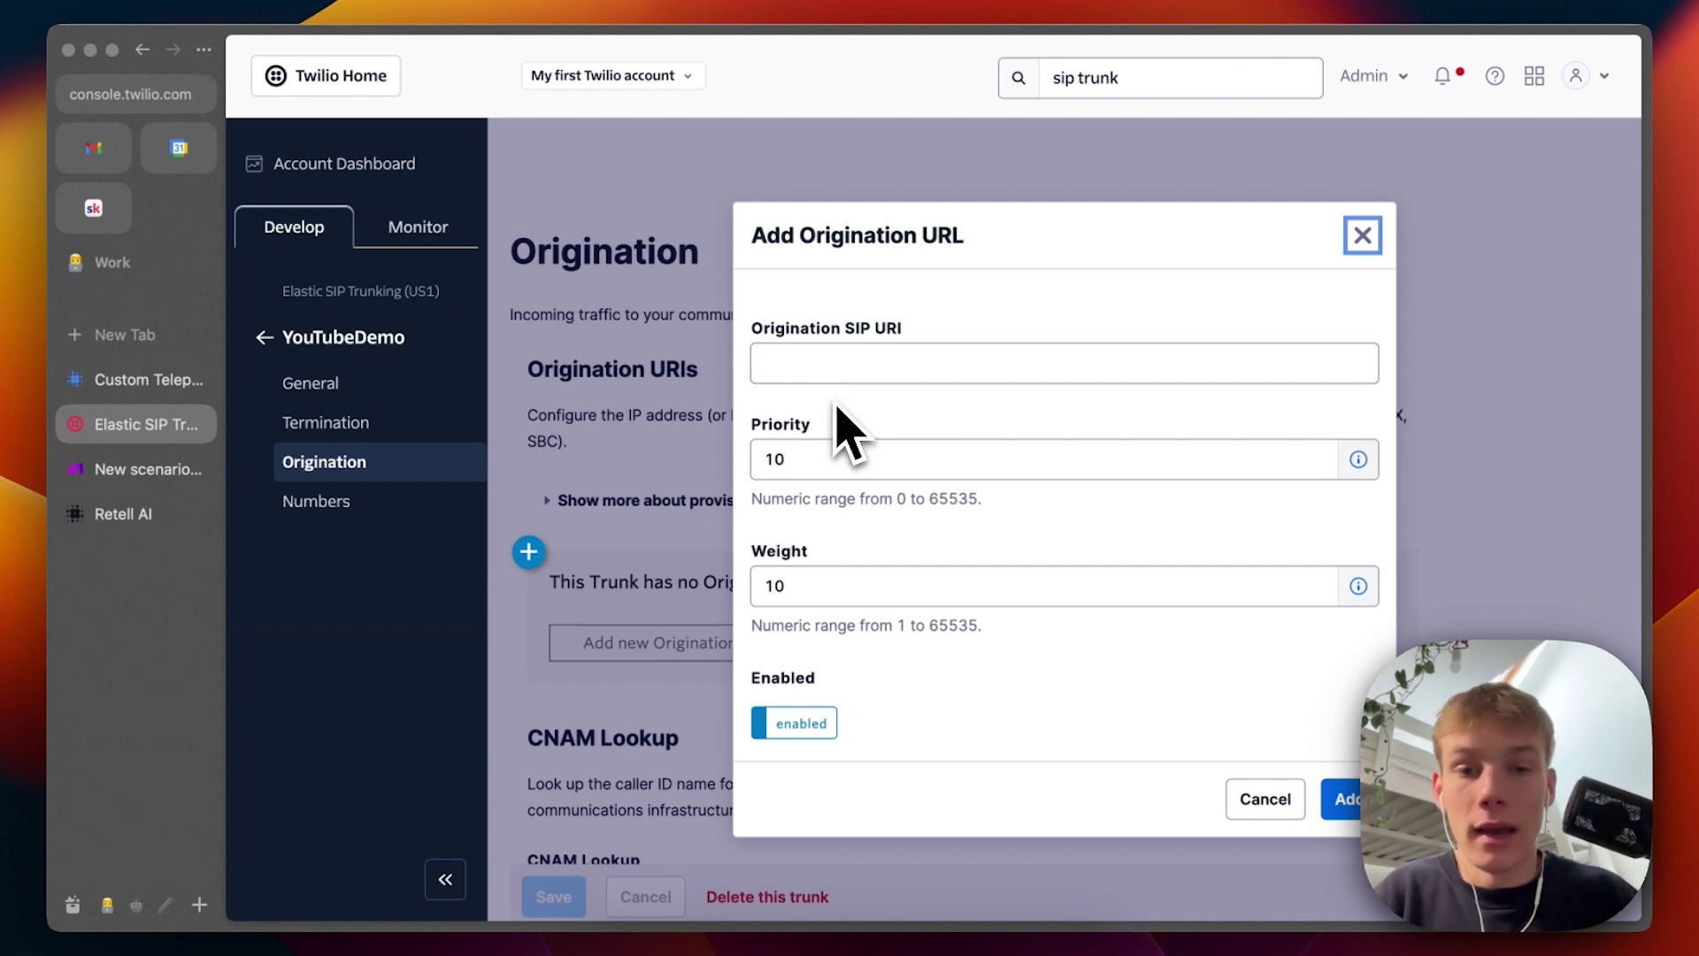
{"action": "left_click", "coordinate": [155, 380]}
{"action": "scroll", "coordinate": [695, 390], "scroll_direction": "down", "scroll_amount": 2}
{"action": "scroll", "coordinate": [682, 310], "scroll_direction": "down", "scroll_amount": 4}
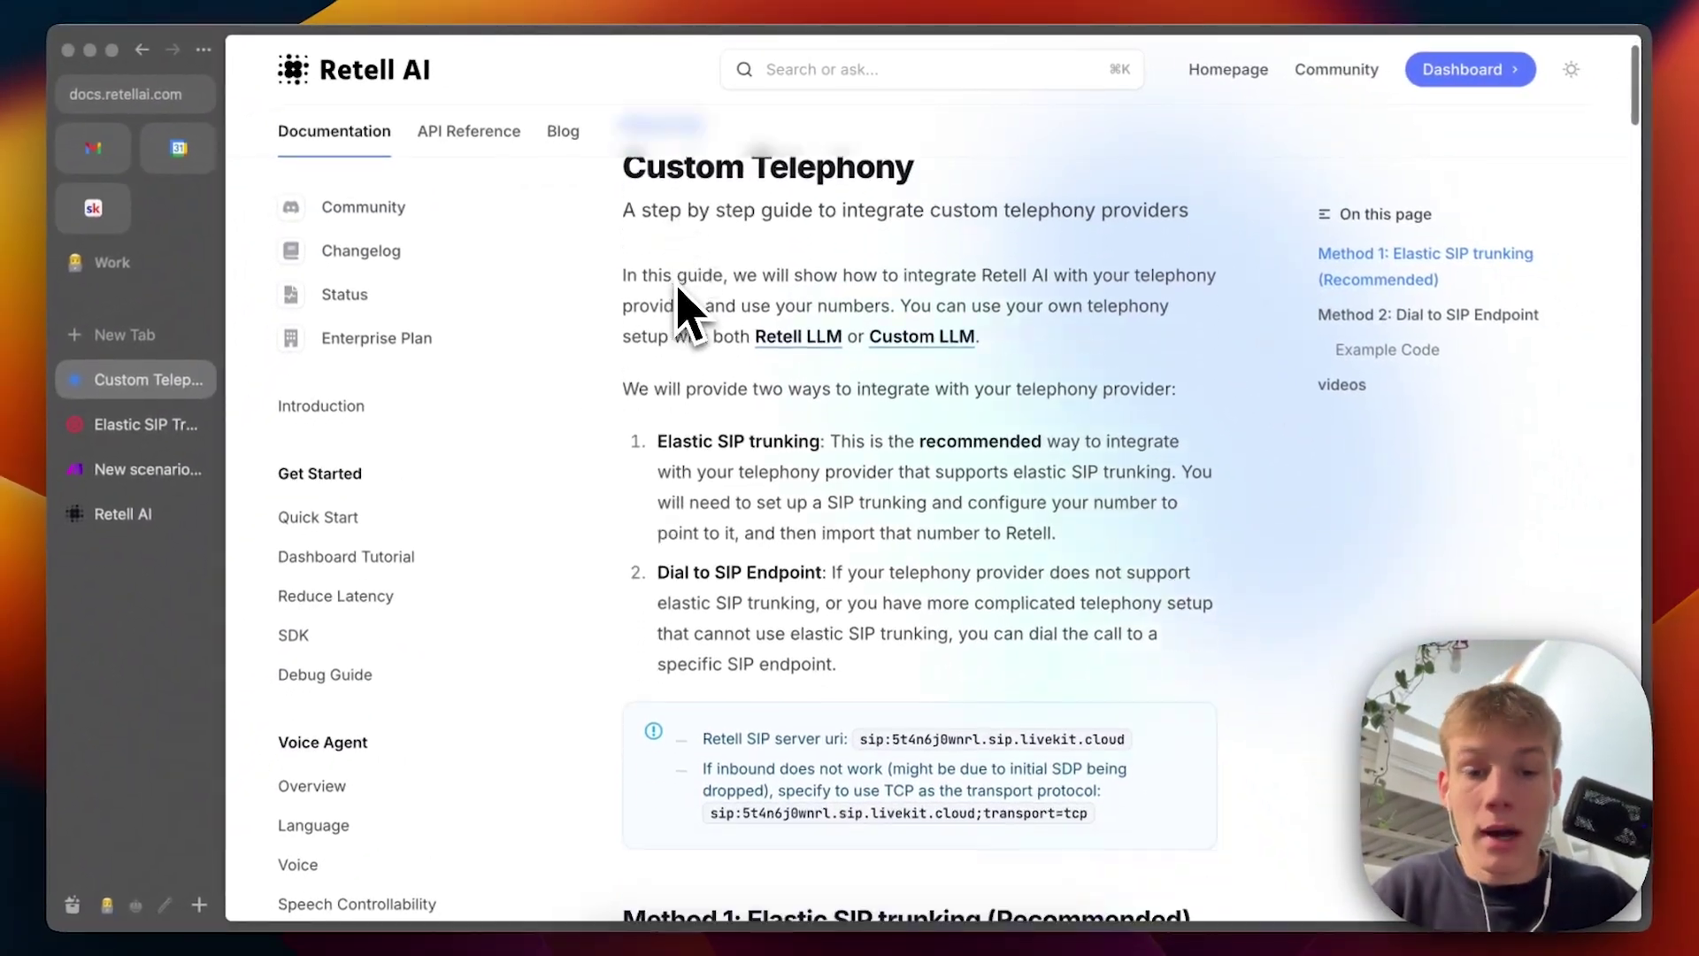
{"action": "scroll", "coordinate": [885, 695], "scroll_direction": "down", "scroll_amount": 1}
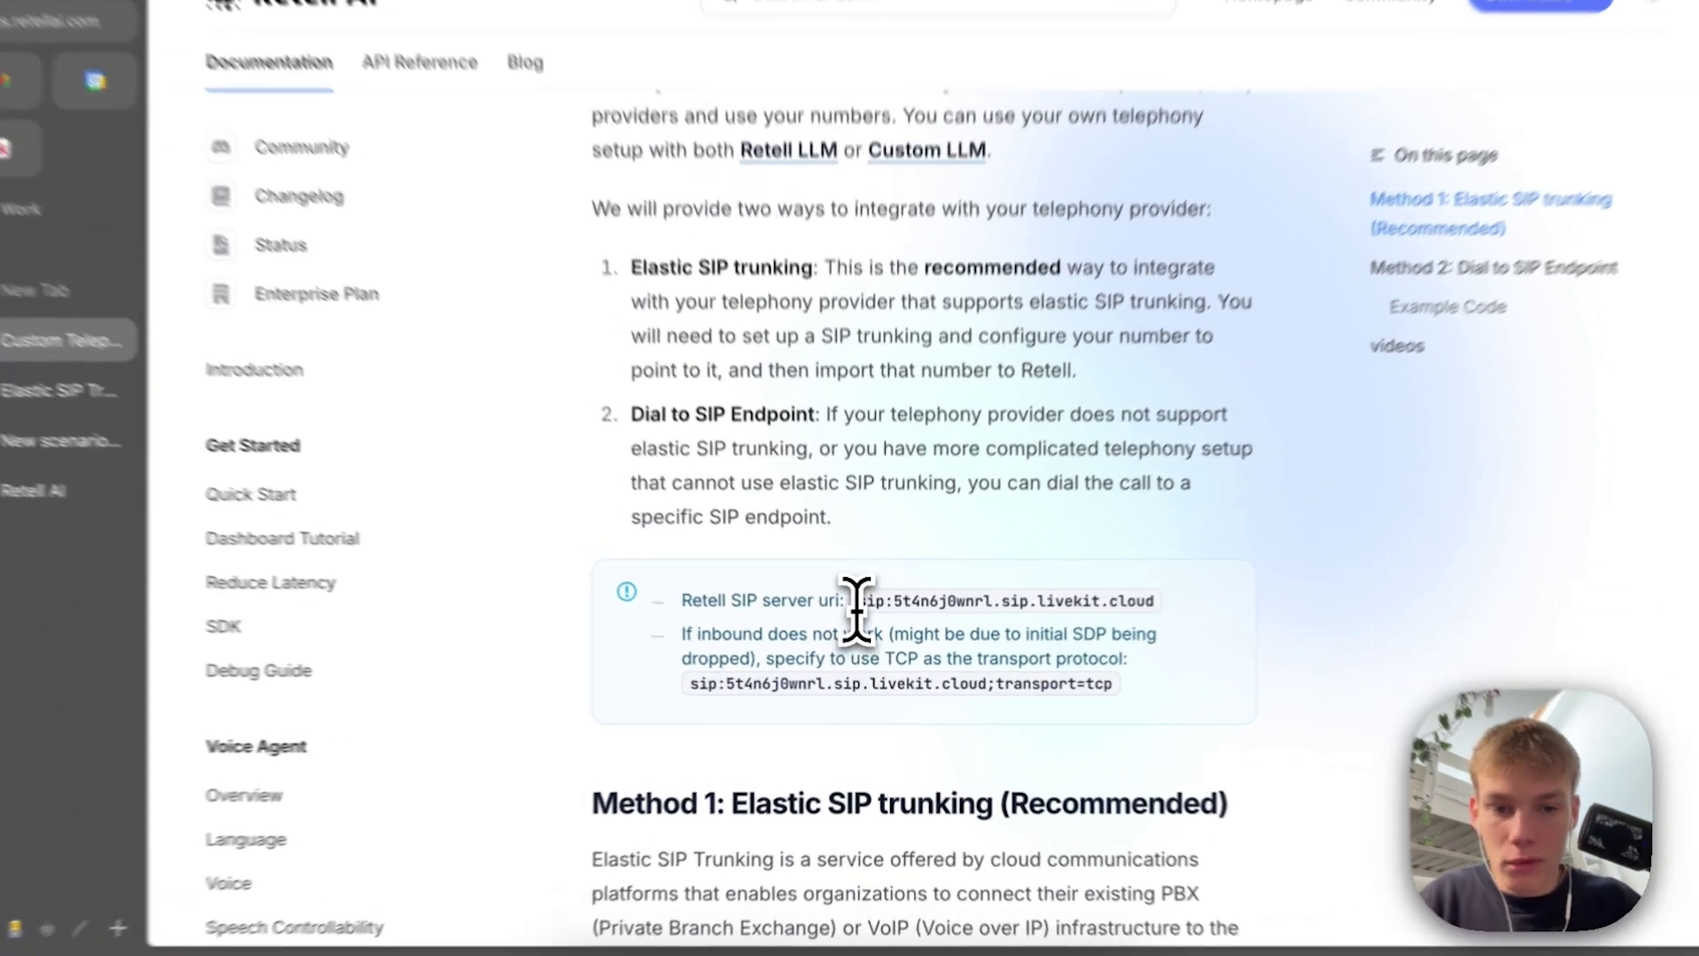
{"action": "left_click_drag", "start_coordinate": [858, 611], "coordinate": [1125, 631]}
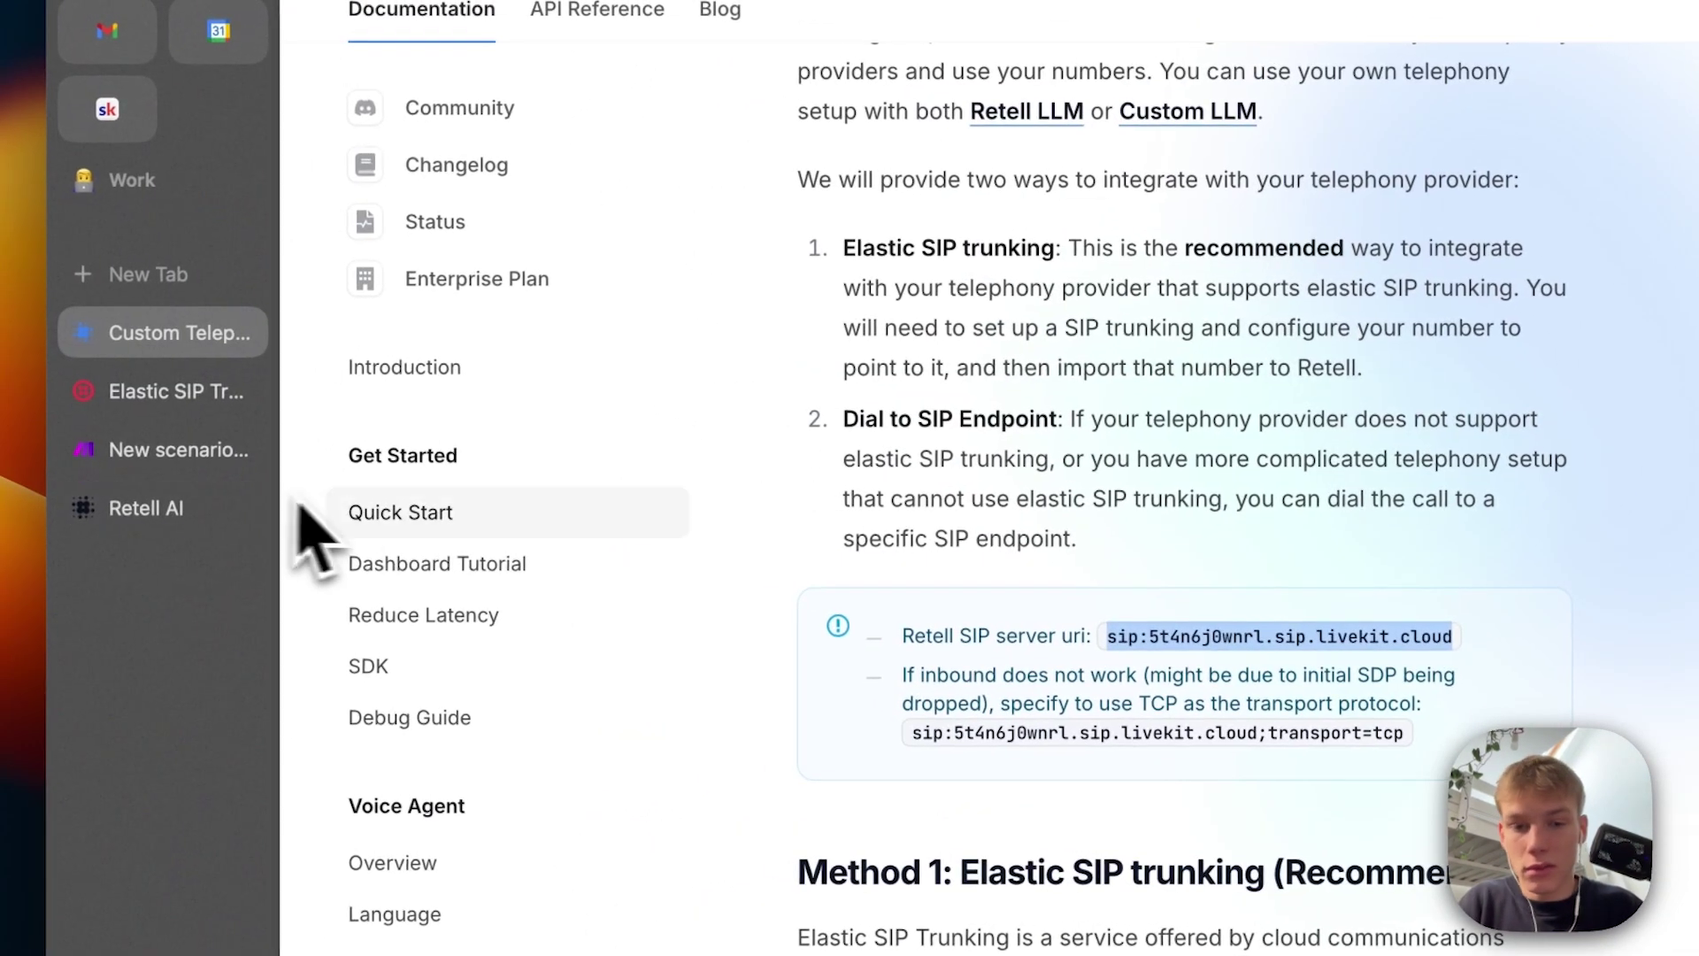
Step: Add sip:5t4n6j0wnrl.sip.livekit.cloud as the YouTubeDemo trunk's origination SIP URI
{"action": "left_click", "coordinate": [189, 409]}
{"action": "left_click", "coordinate": [1108, 305]}
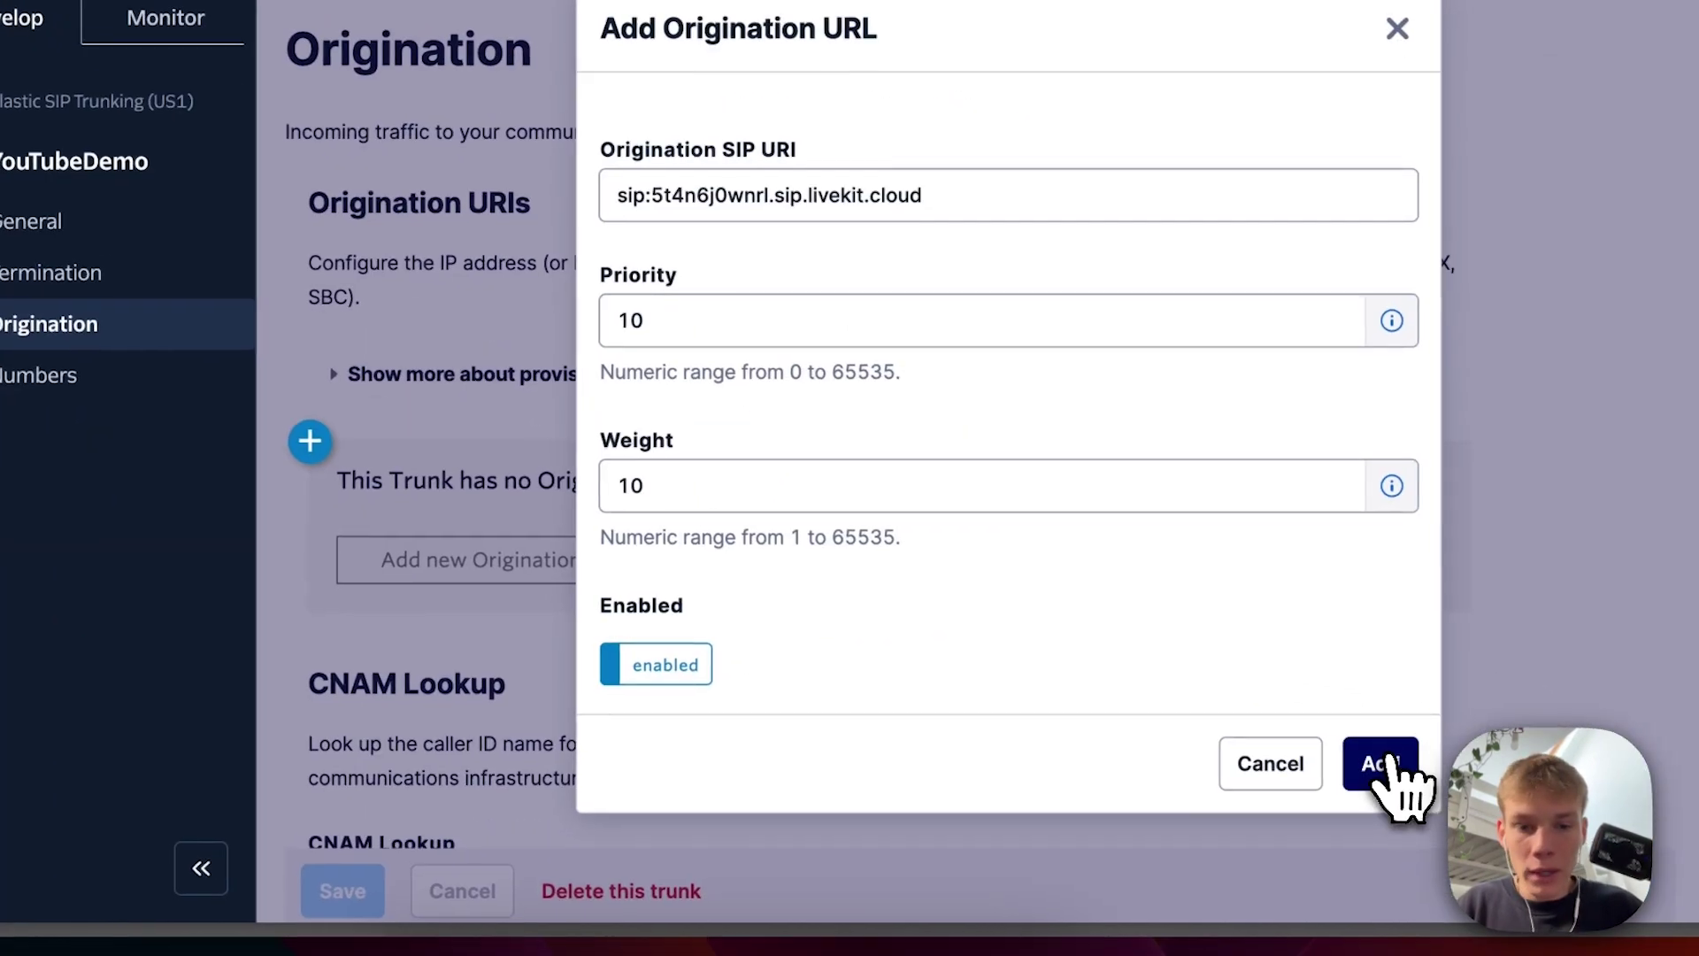
{"action": "left_click", "coordinate": [1484, 847]}
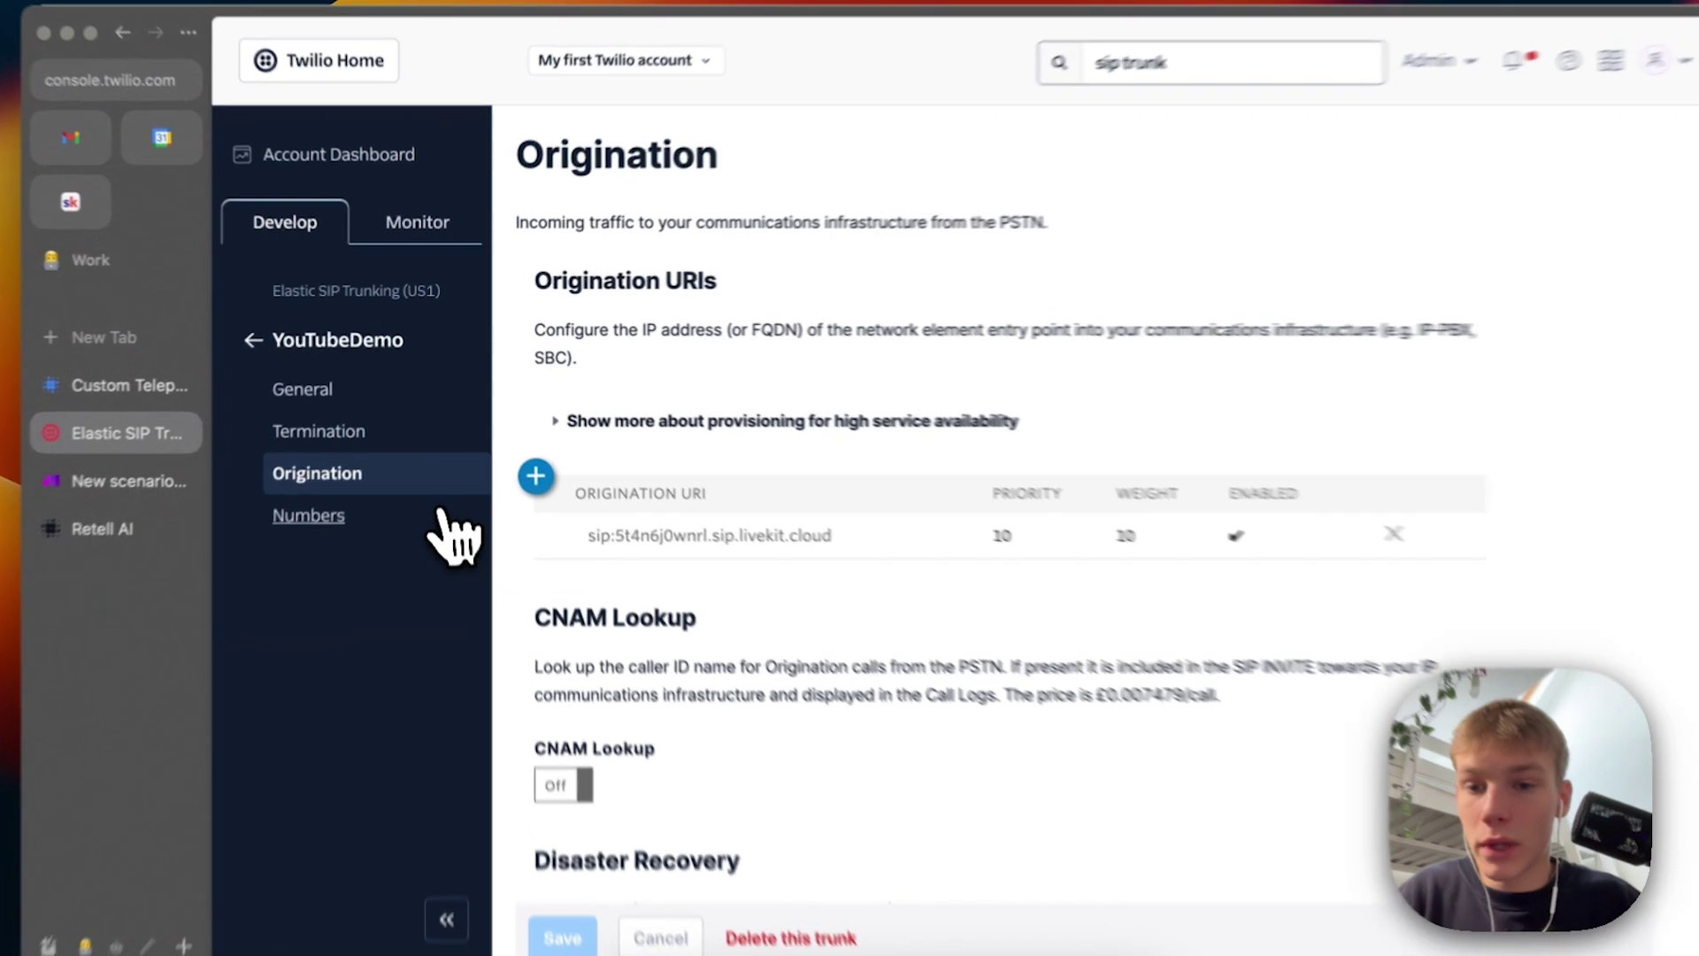
Step: From the trunk's numbers, search for United Kingdom numbers to buy with voice and SMS required and fax not required
{"action": "left_click", "coordinate": [354, 501]}
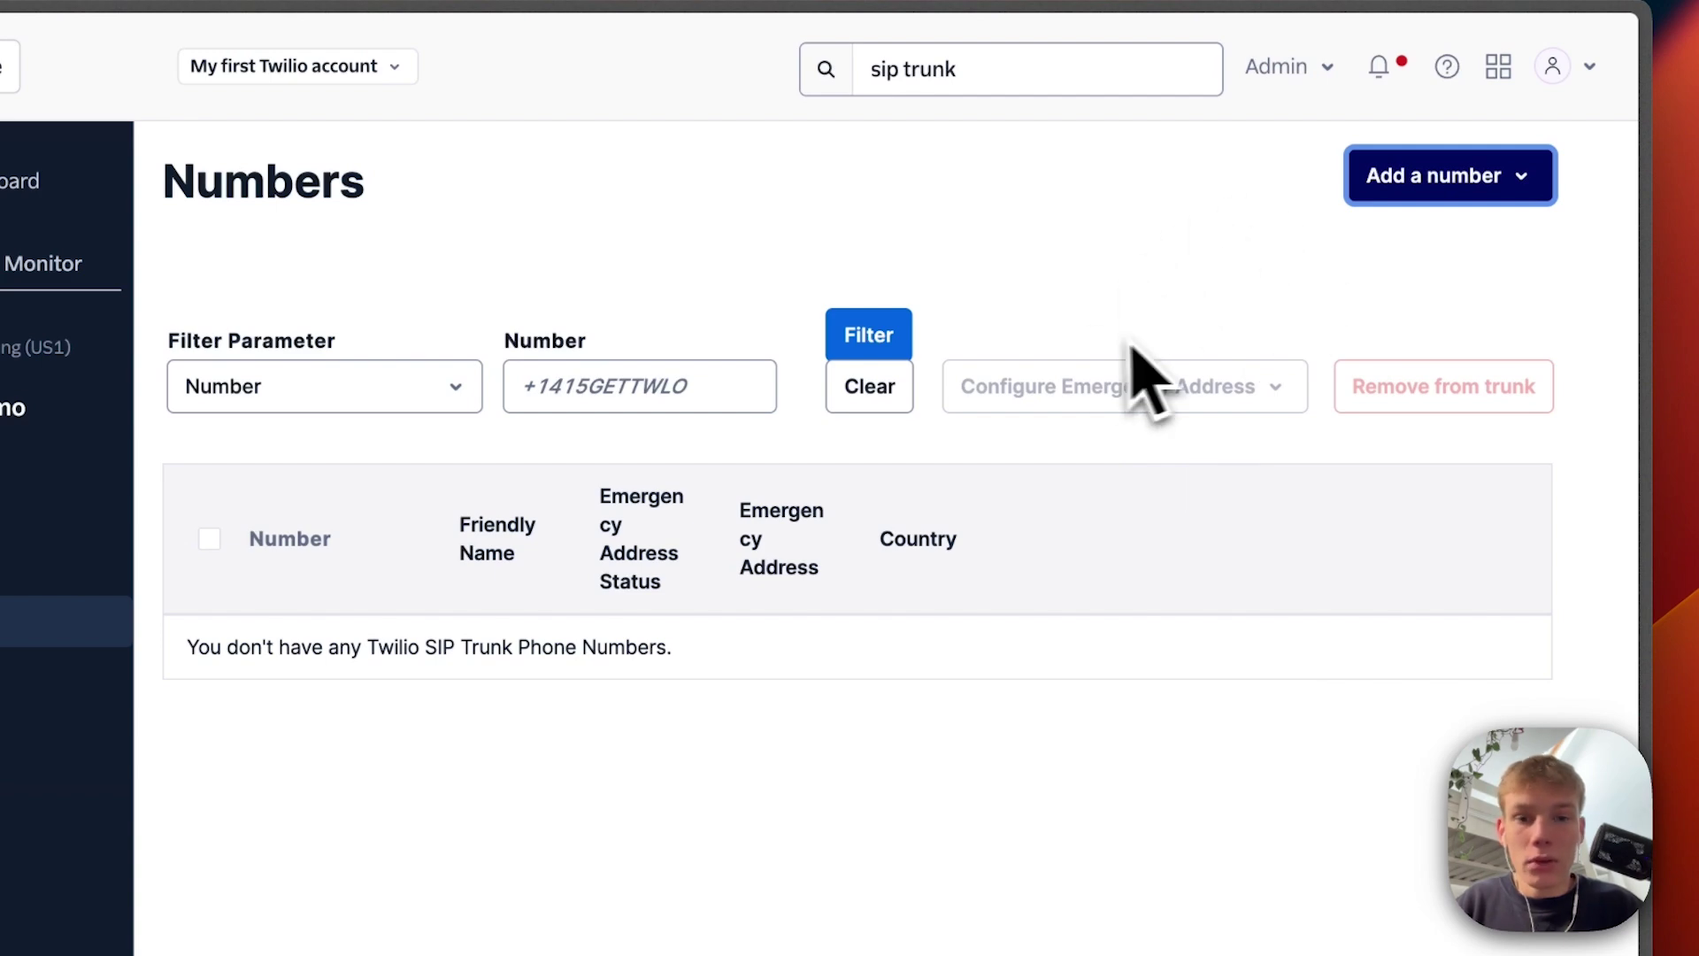
{"action": "left_click", "coordinate": [1519, 188]}
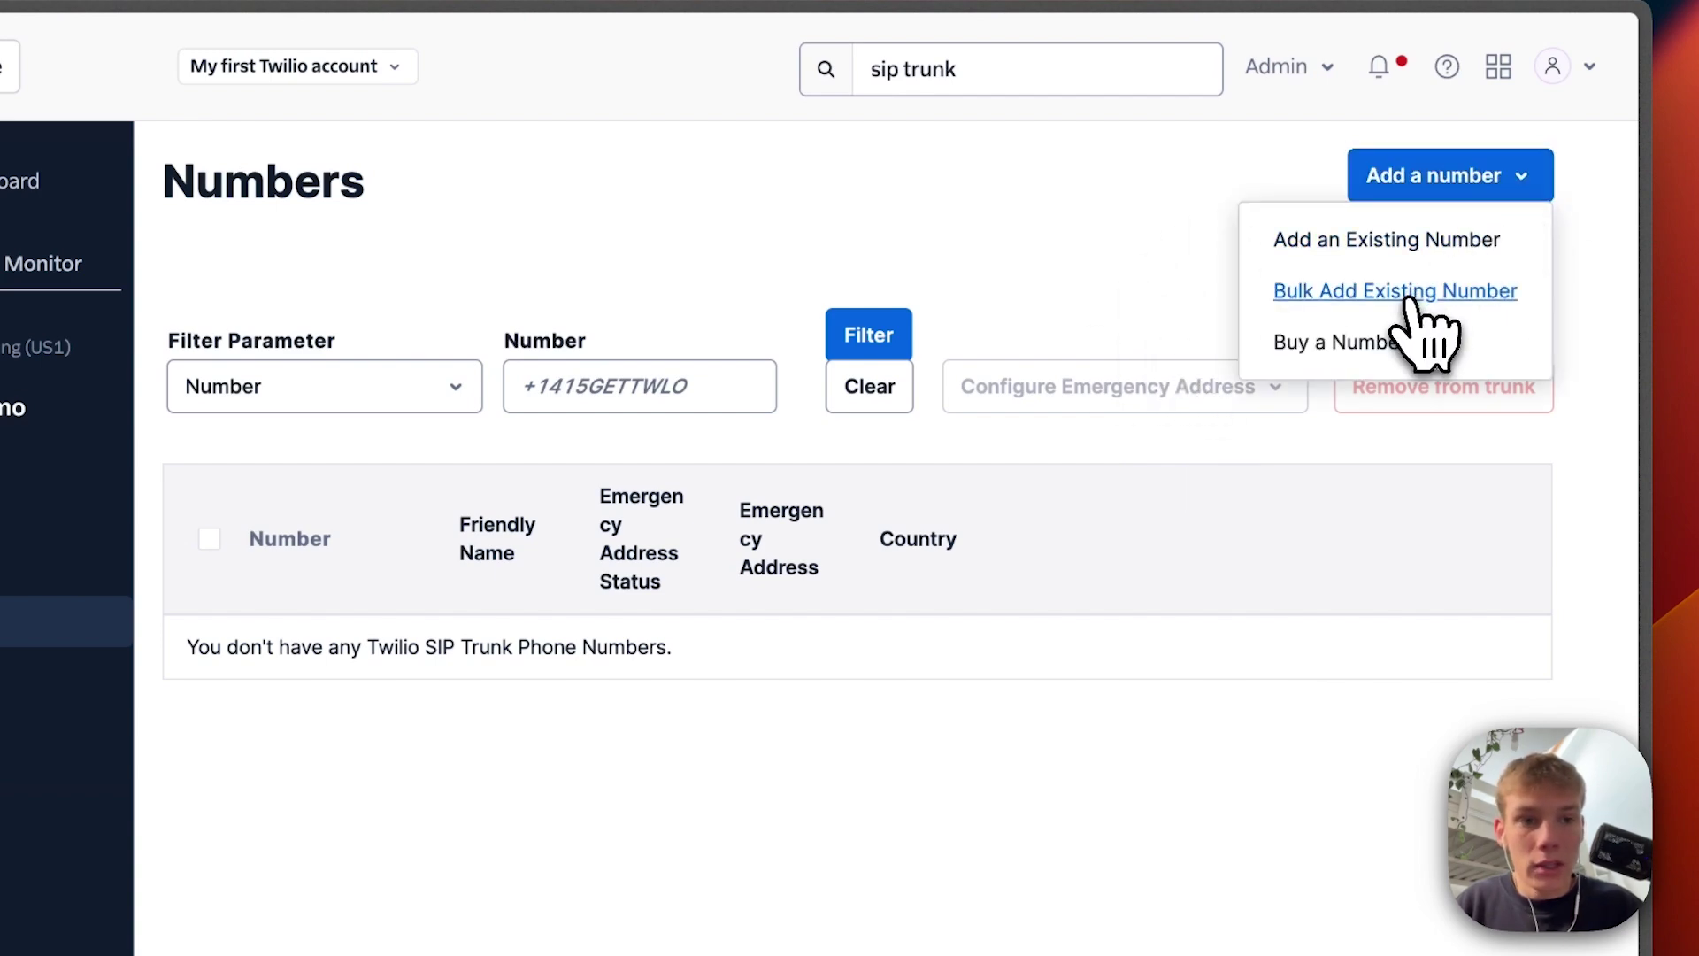
{"action": "left_click", "coordinate": [1403, 344]}
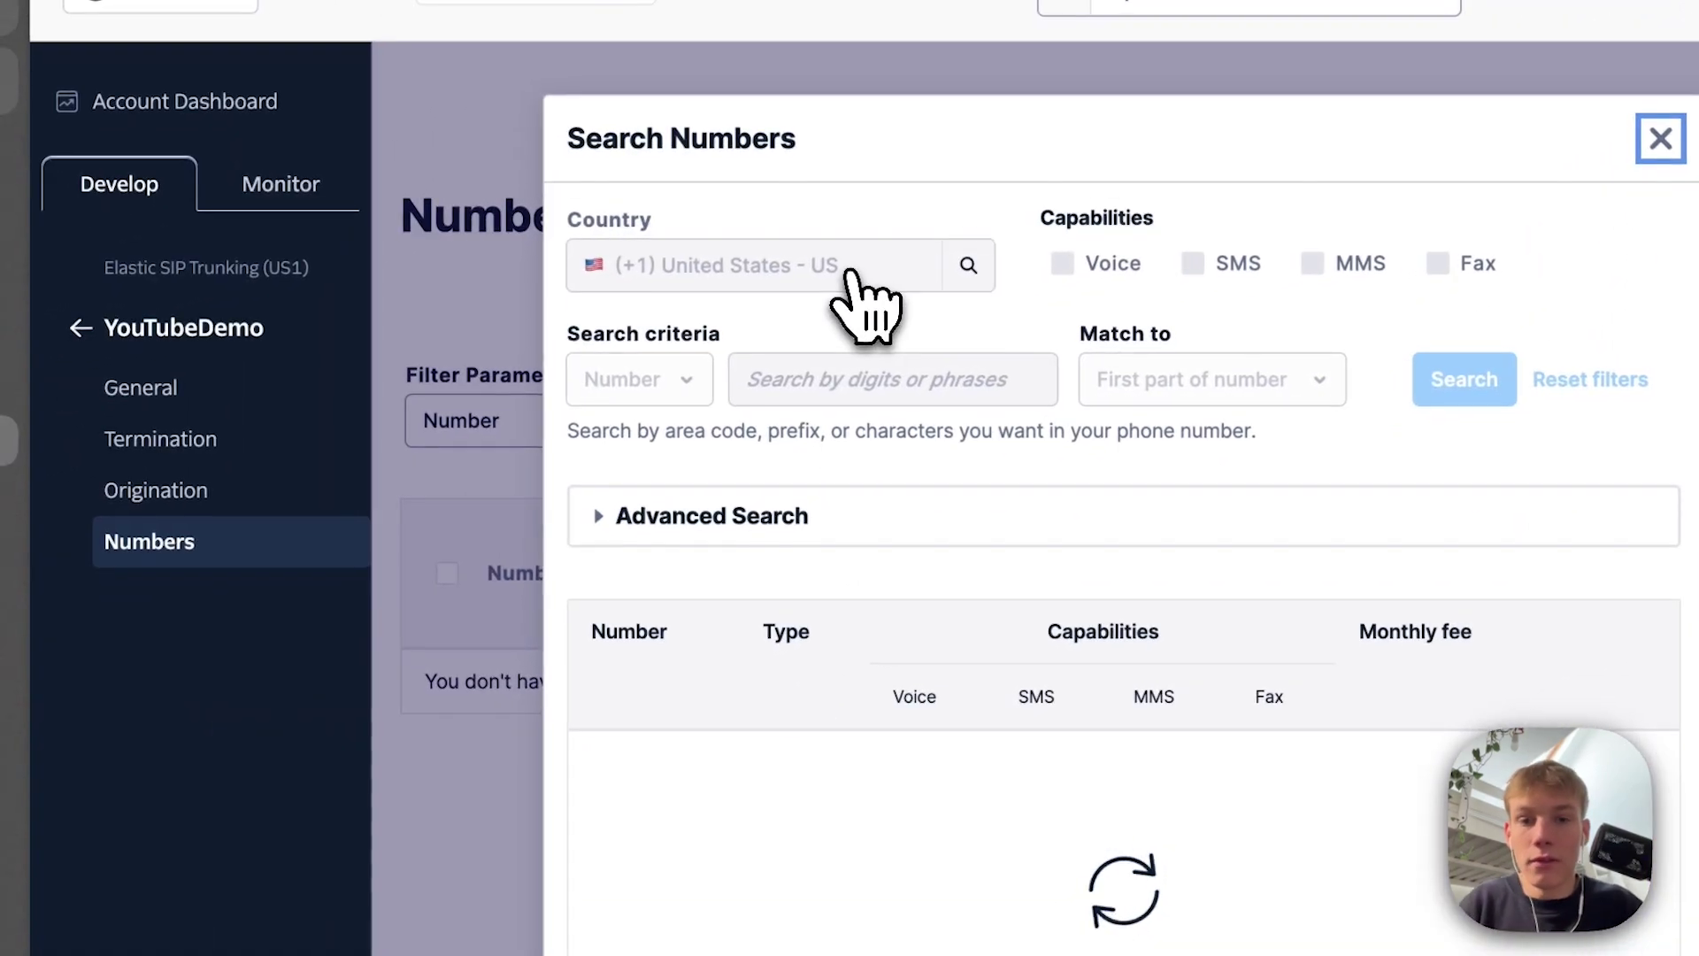
{"action": "left_click", "coordinate": [836, 270]}
{"action": "type", "text": "uk"}
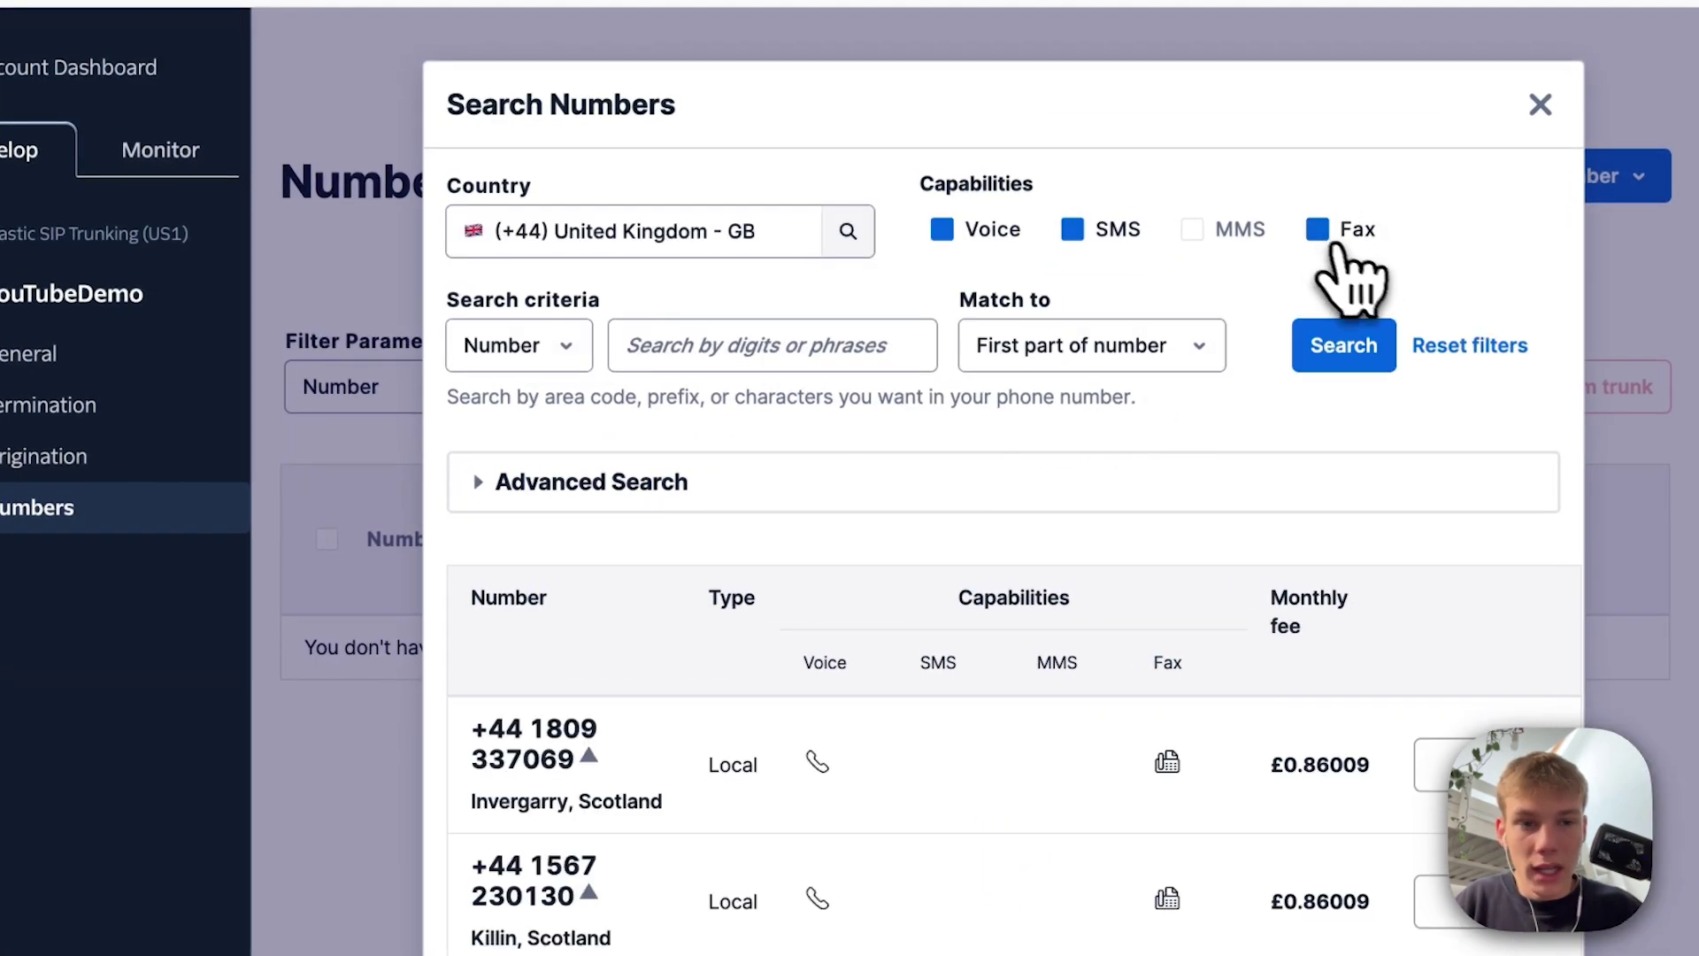
{"action": "left_click", "coordinate": [1464, 270]}
{"action": "left_click", "coordinate": [1328, 336]}
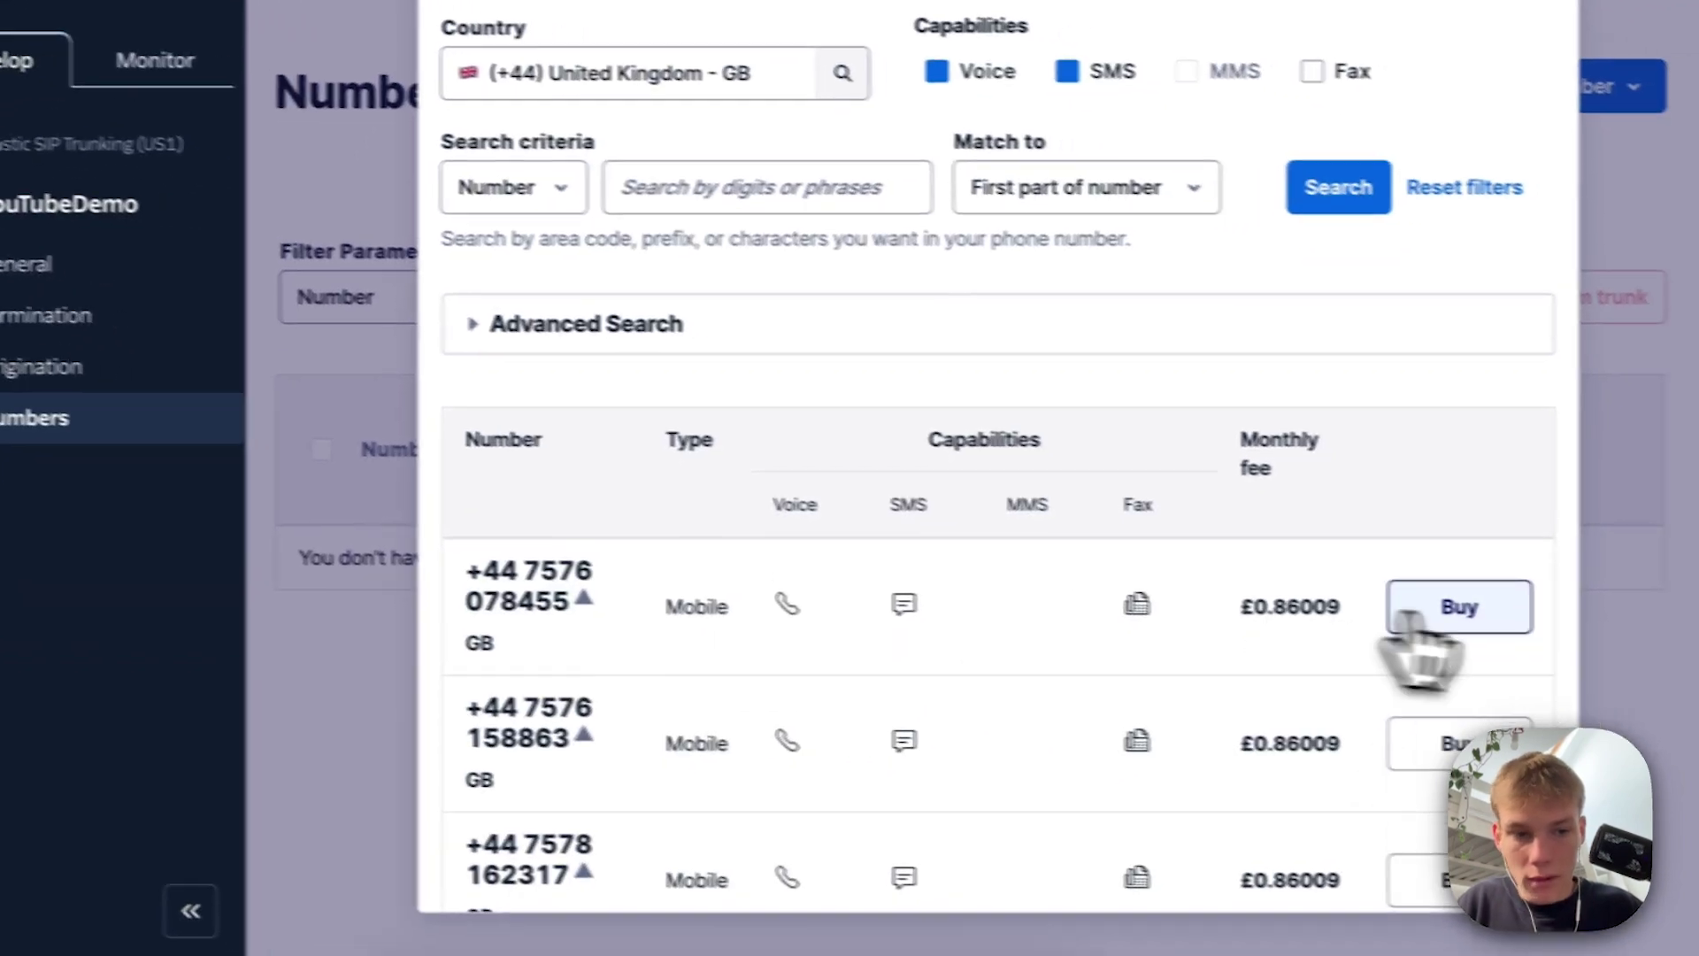
Step: Buy the first listed UK mobile number for a Business end-user, agreeing to the emergency calling terms
{"action": "left_click", "coordinate": [1409, 707]}
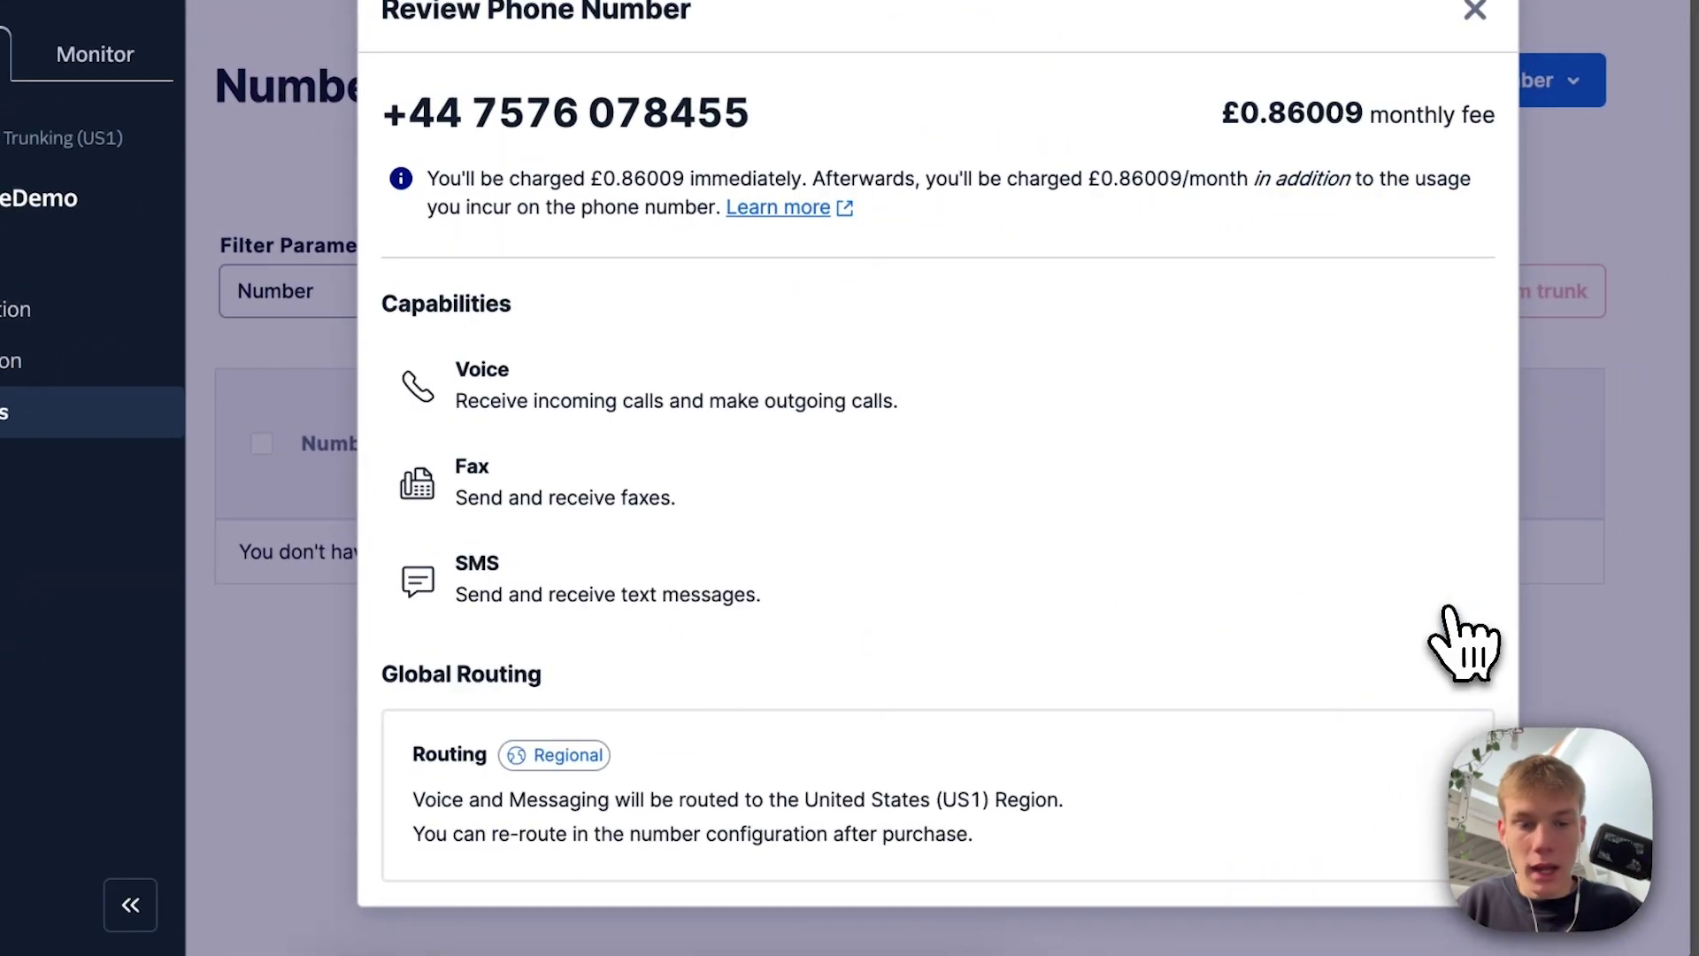
{"action": "scroll", "coordinate": [802, 712], "scroll_direction": "down", "scroll_amount": 2}
{"action": "left_click", "coordinate": [414, 862]}
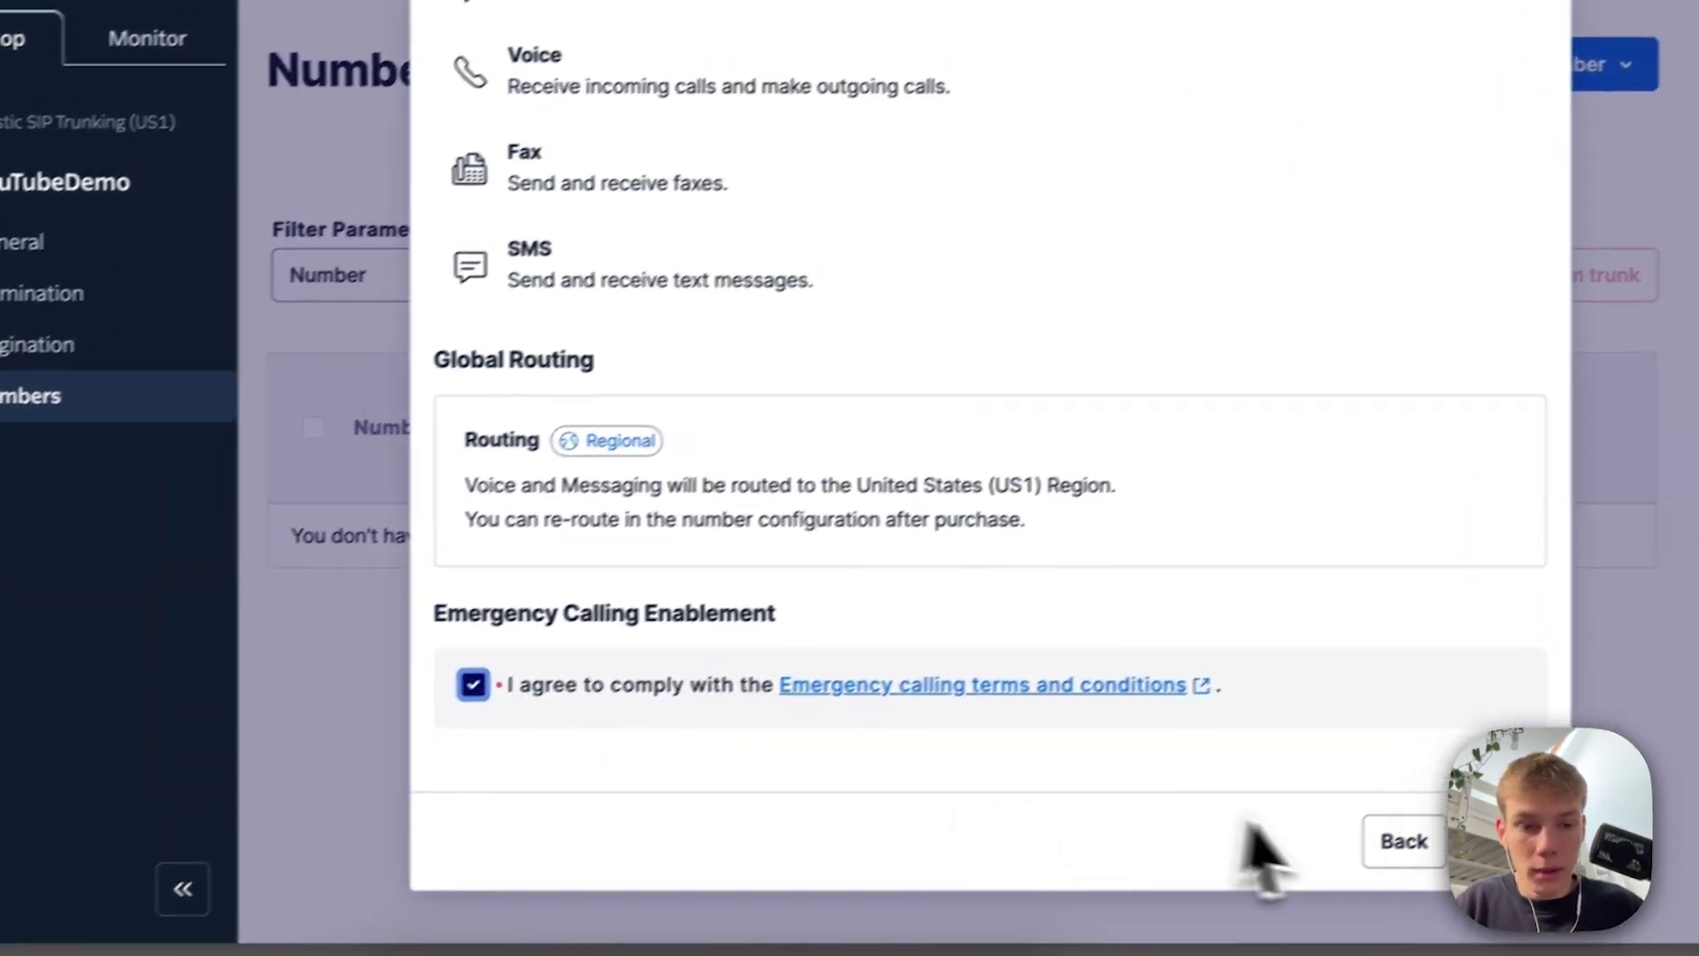
{"action": "left_click", "coordinate": [1442, 861]}
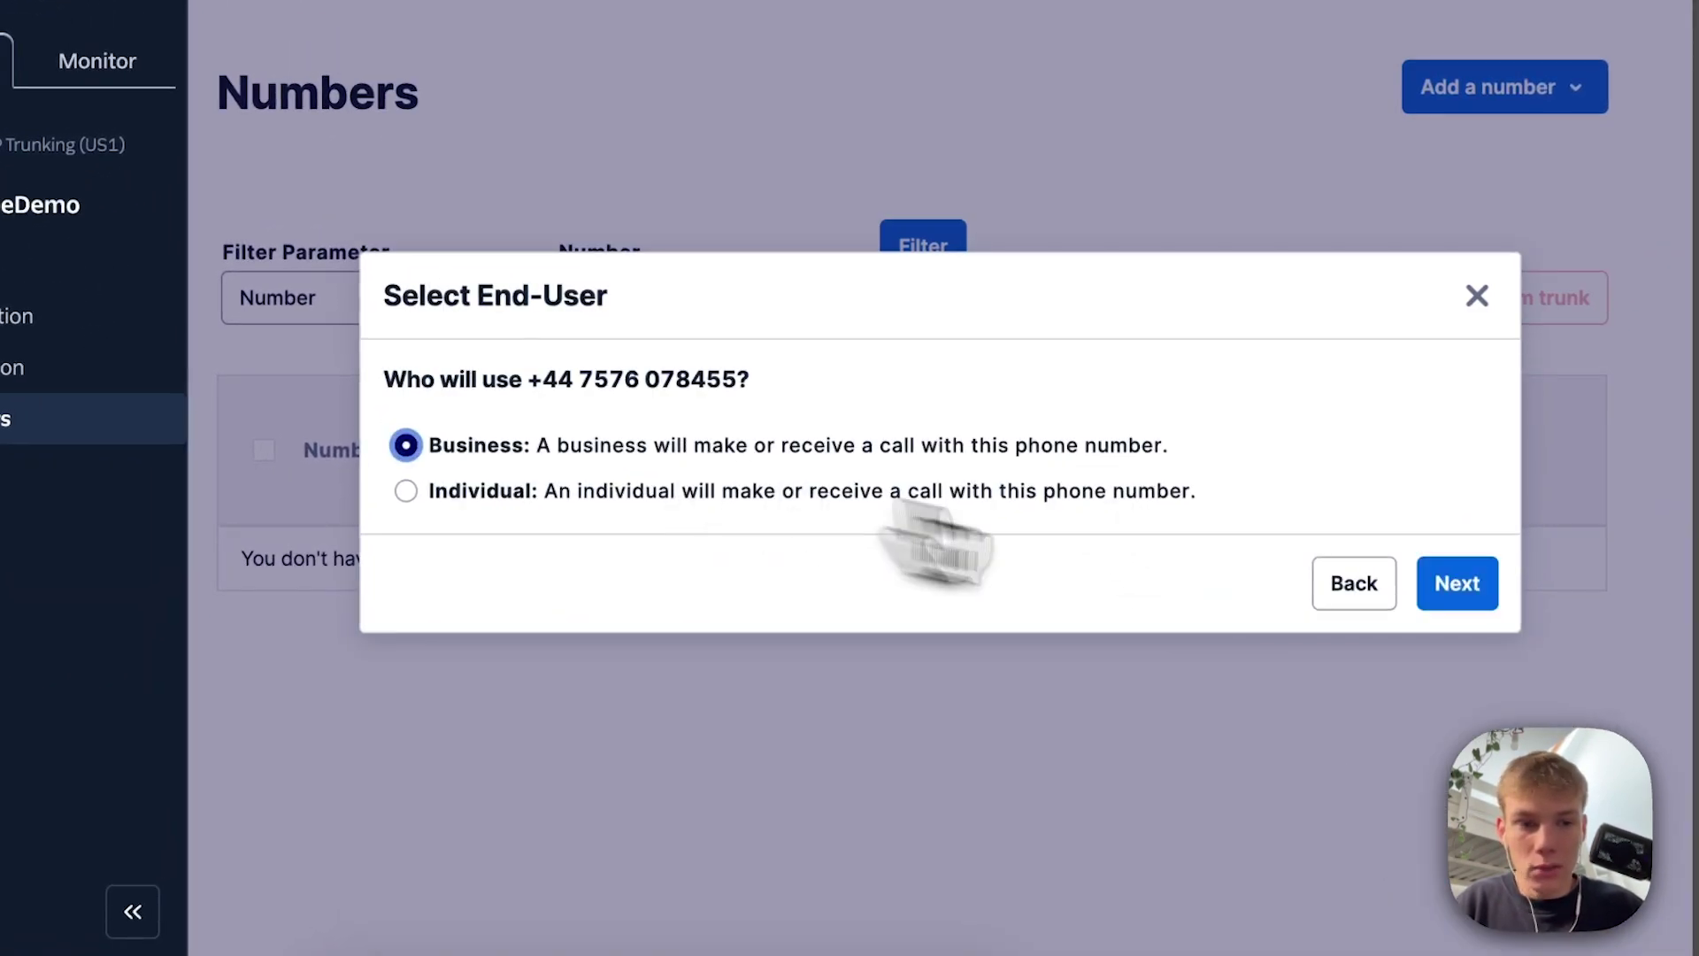
{"action": "left_click", "coordinate": [1451, 586]}
{"action": "left_click", "coordinate": [863, 460]}
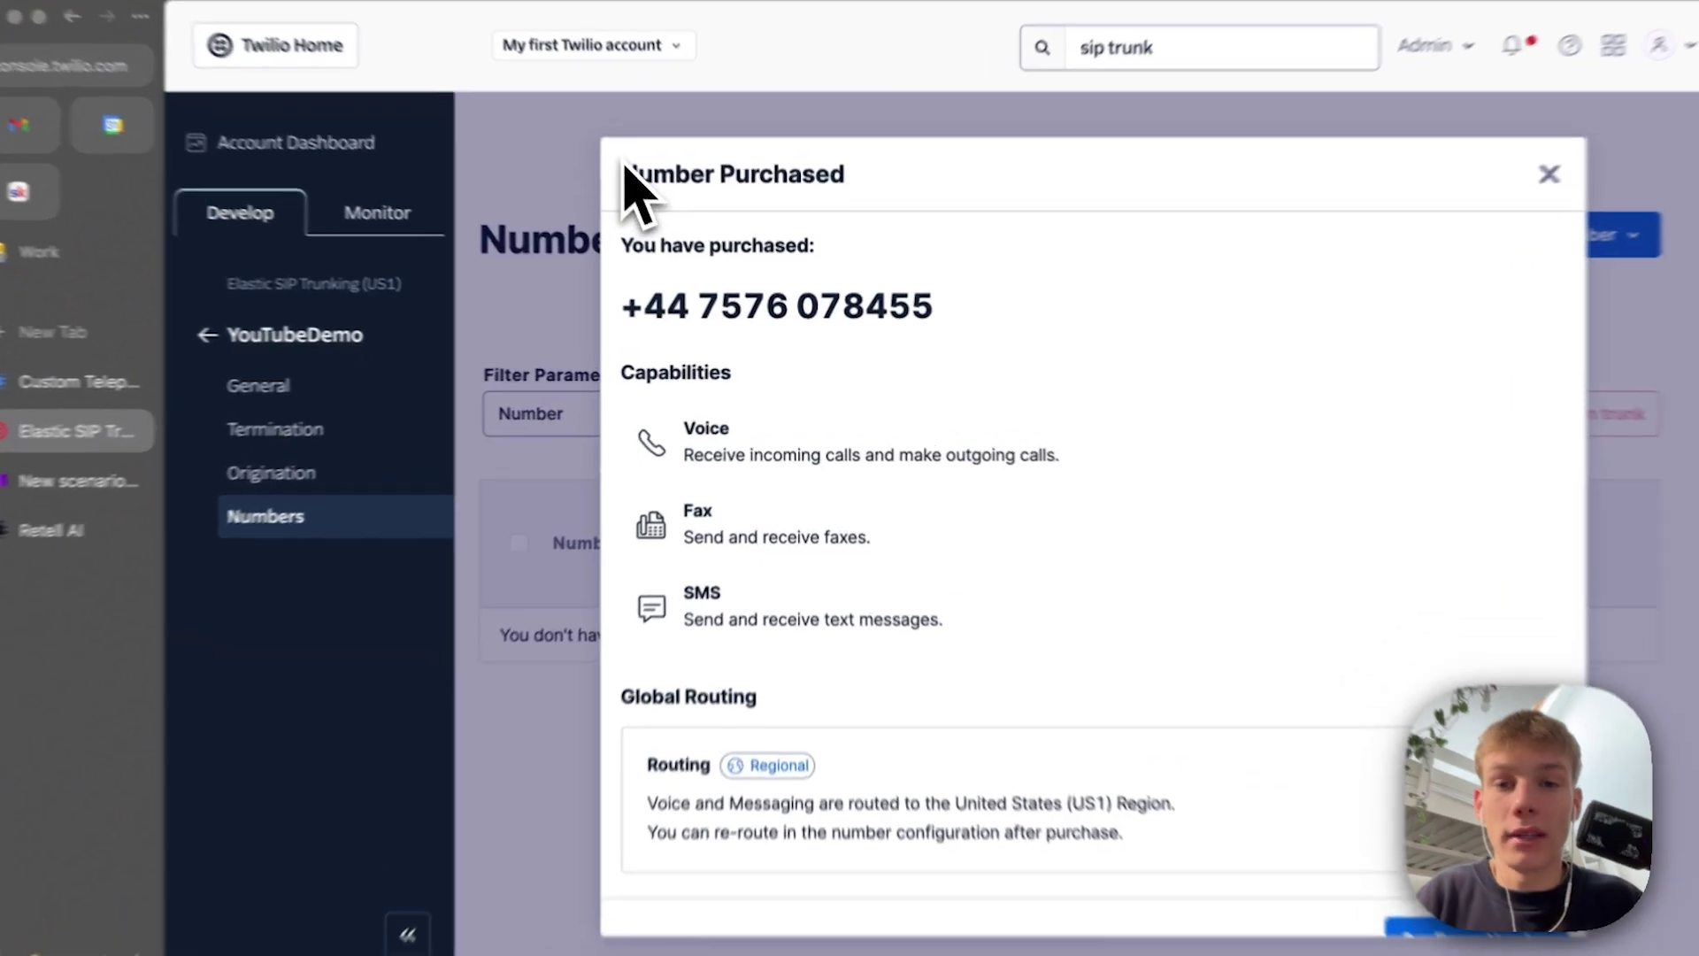
Step: Add the purchased number to the YouTubeDemo trunk and copy it into the phone number field of Retell AI's SIP trunking form
{"action": "left_click_drag", "start_coordinate": [389, 115], "coordinate": [840, 635]}
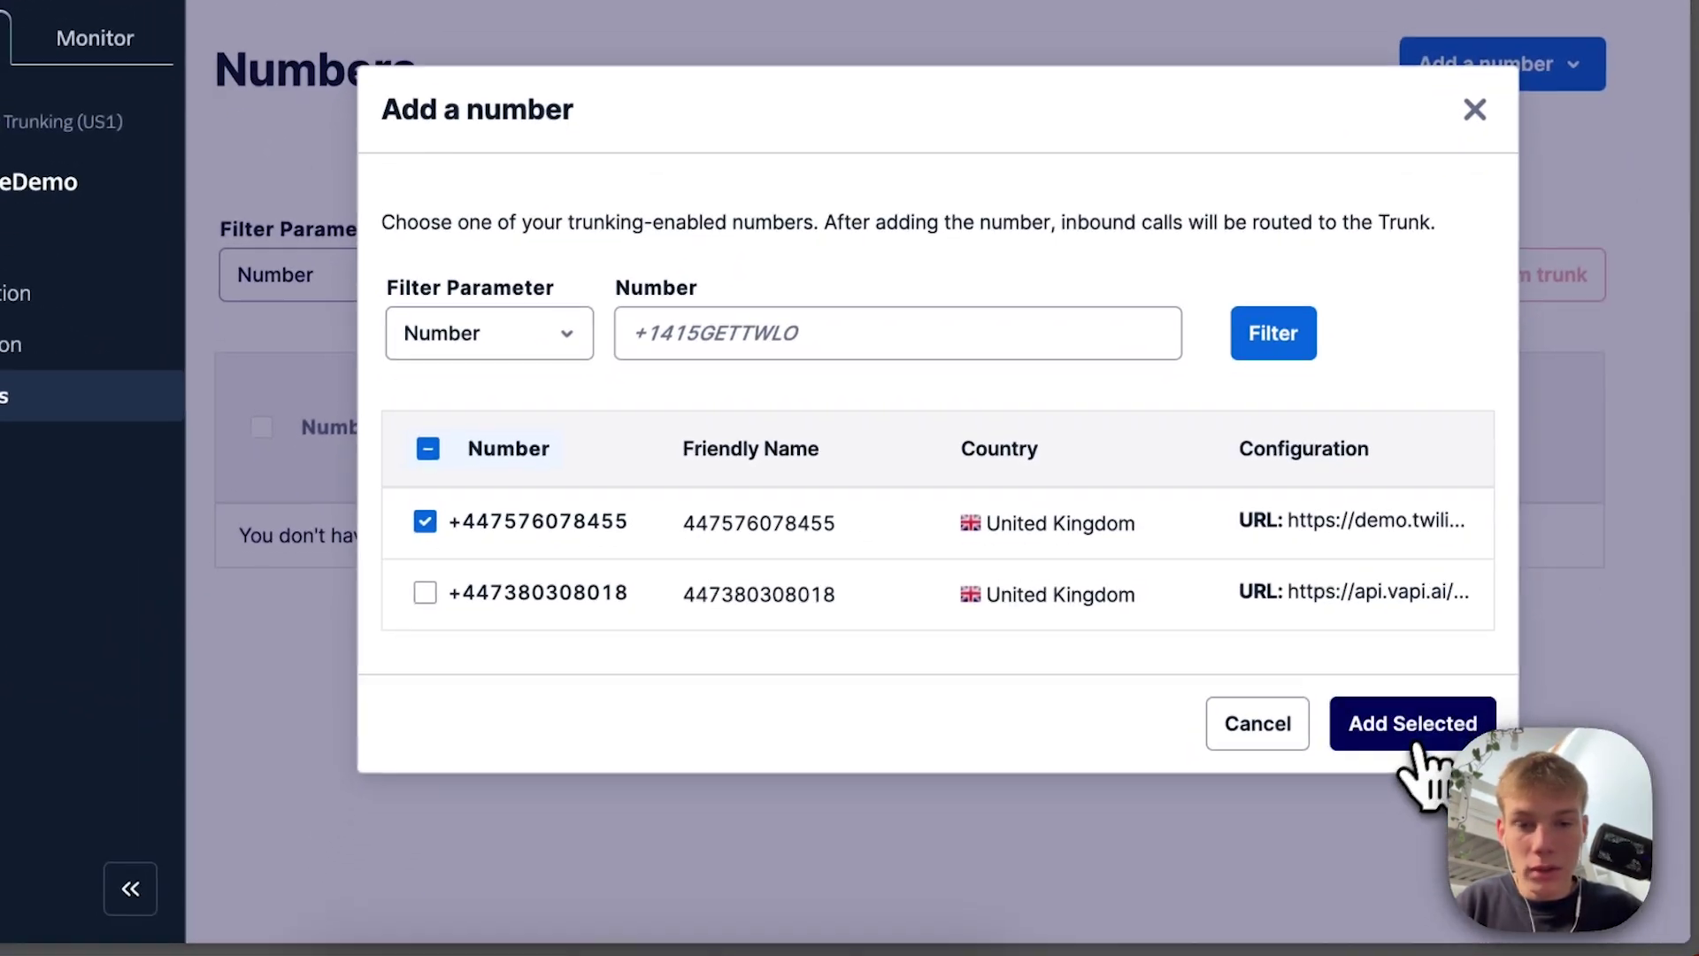
{"action": "left_click", "coordinate": [1411, 741]}
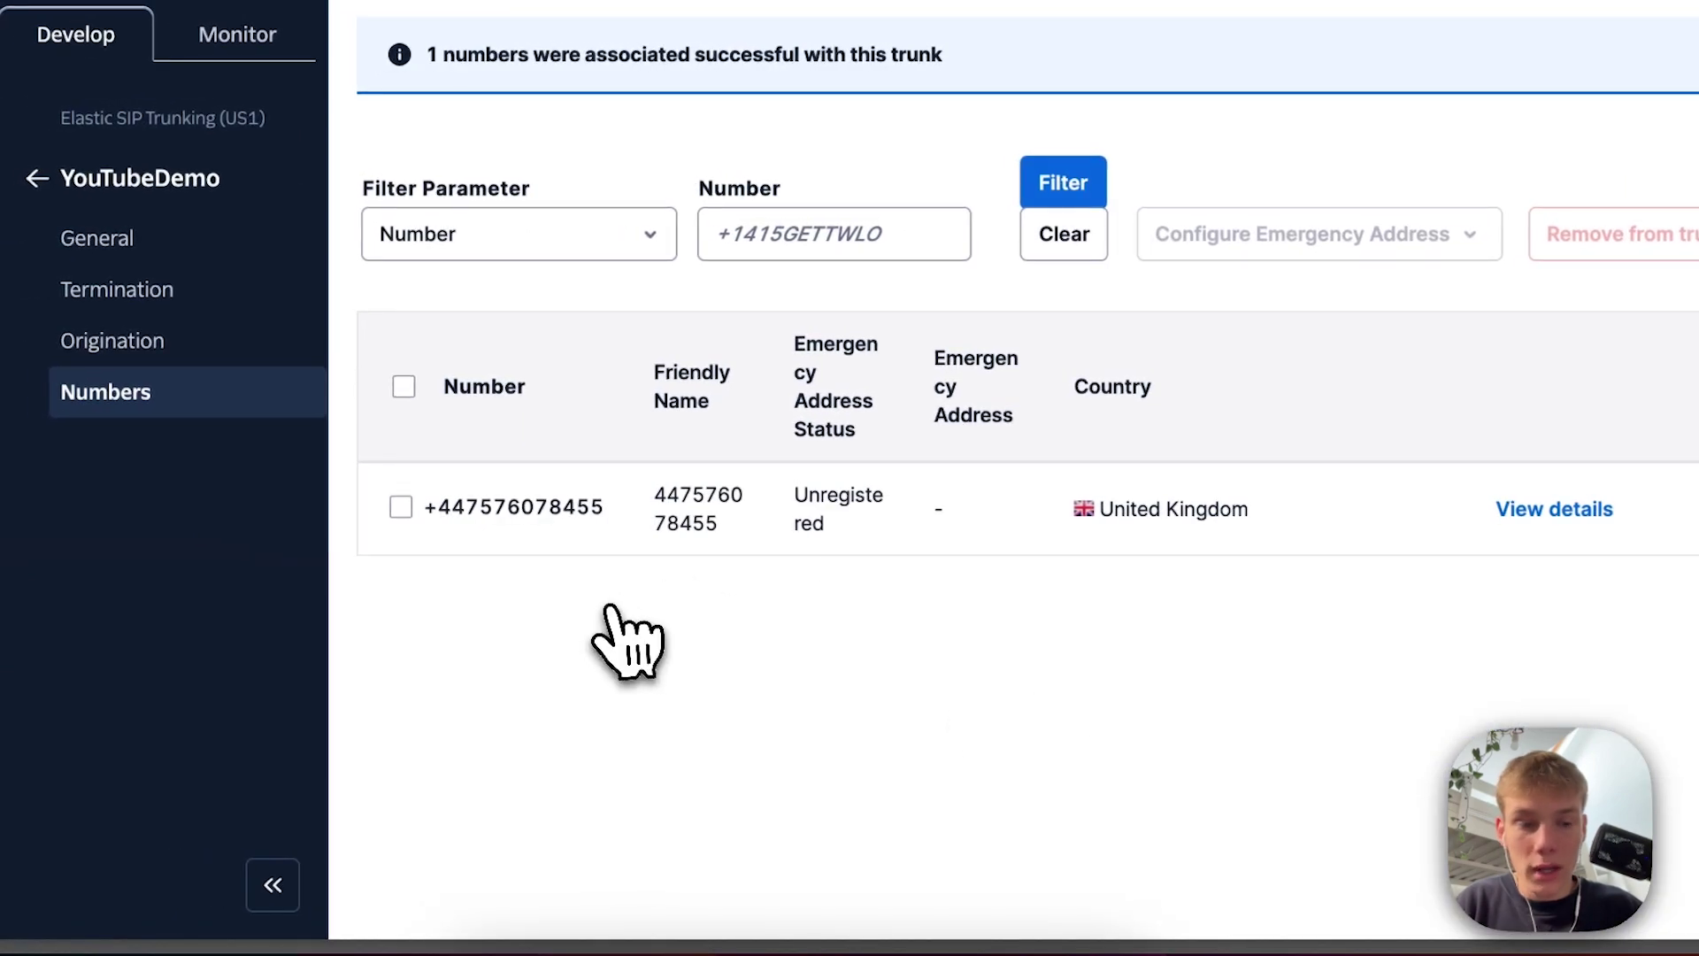
{"action": "double_click", "coordinate": [595, 509]}
{"action": "key", "text": "super+c"}
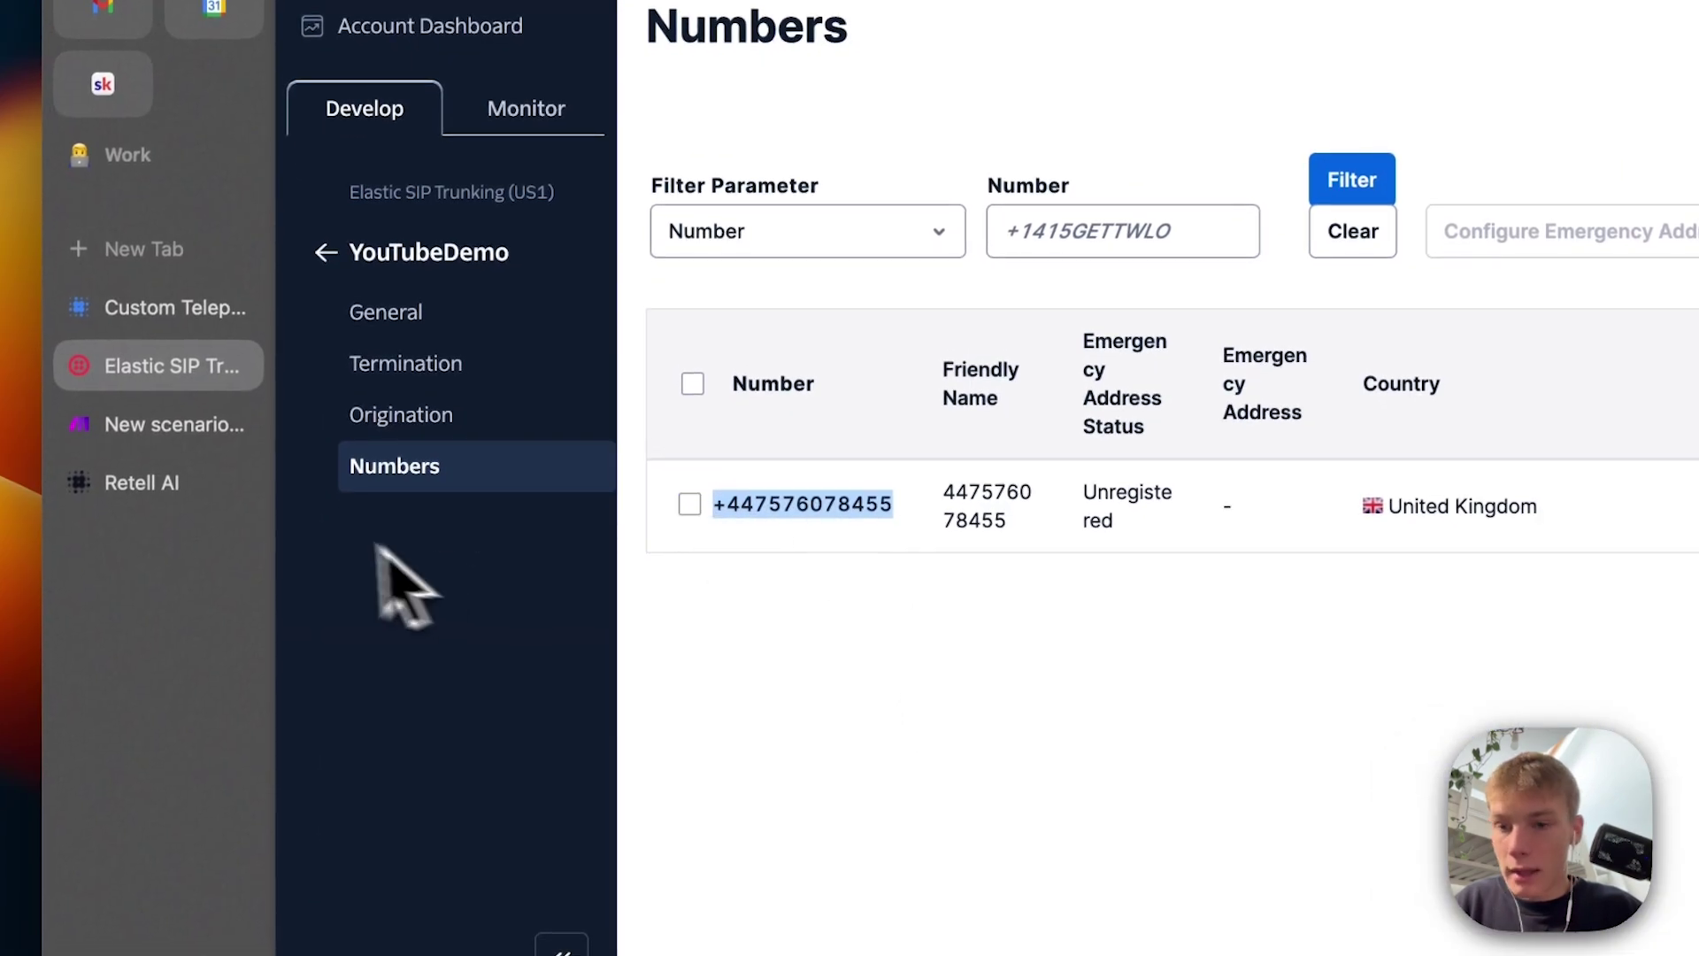
{"action": "left_click", "coordinate": [142, 482]}
{"action": "key", "text": "super+v"}
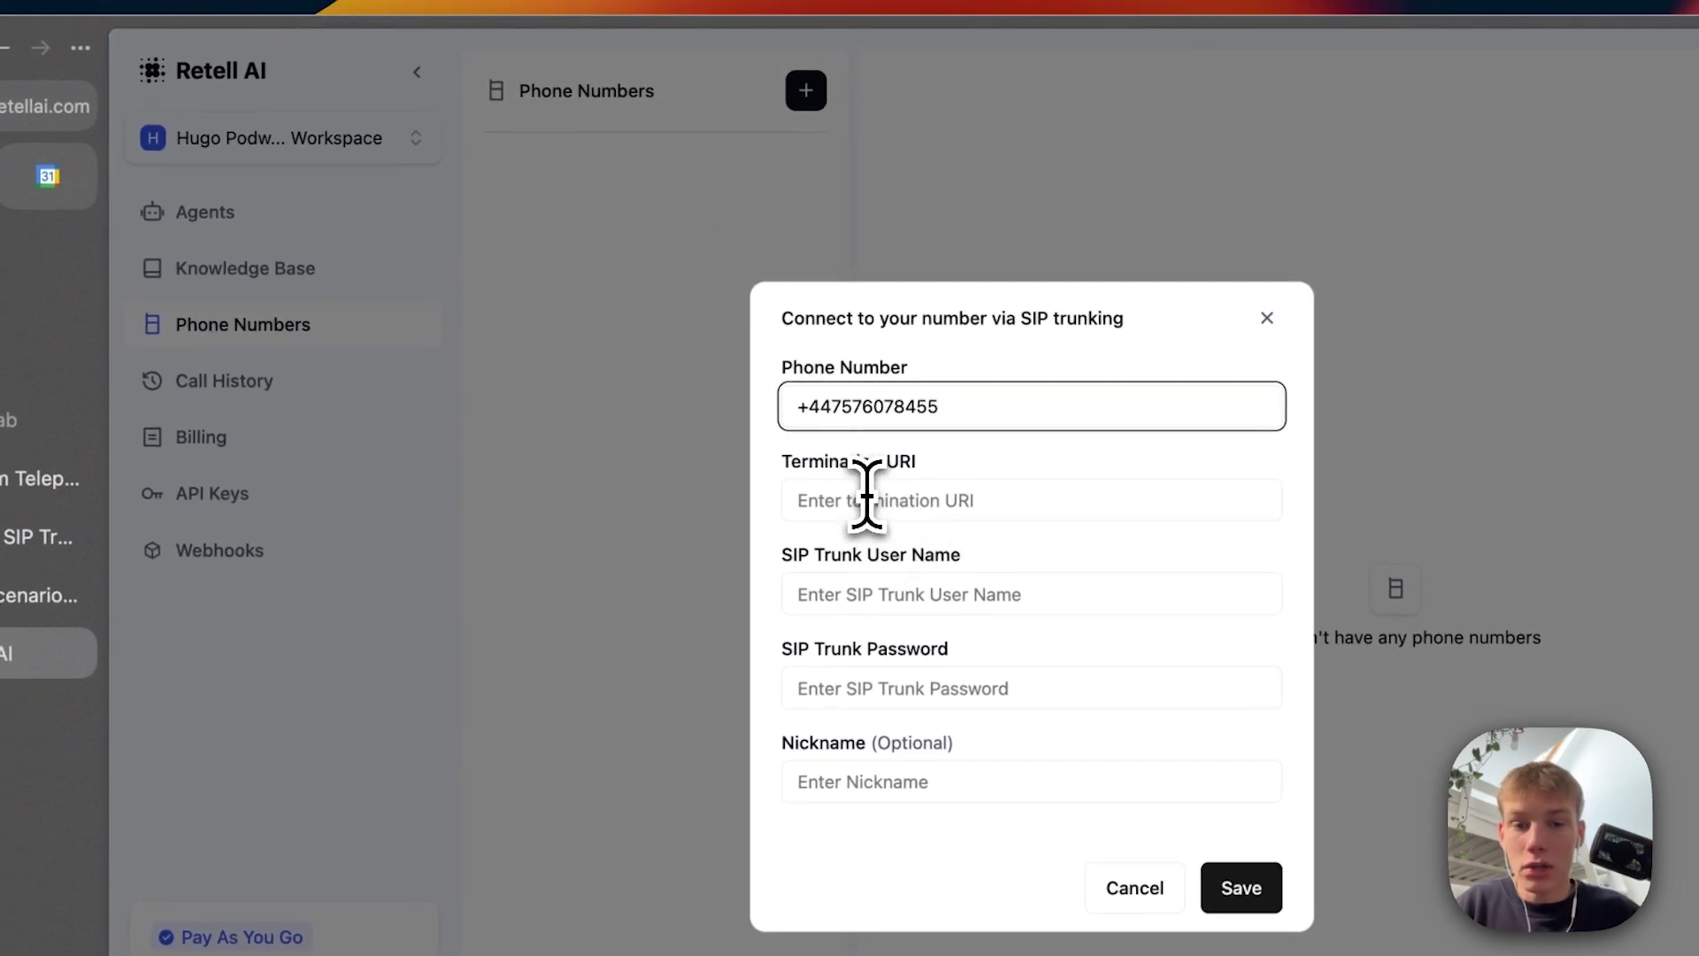
Step: Copy the trunk's termination URI youtube-demo-retell.pstn.twilio.com into Retell AI's form, fill in the SIP trunk username and password, and save the connection
{"action": "left_click", "coordinate": [35, 536]}
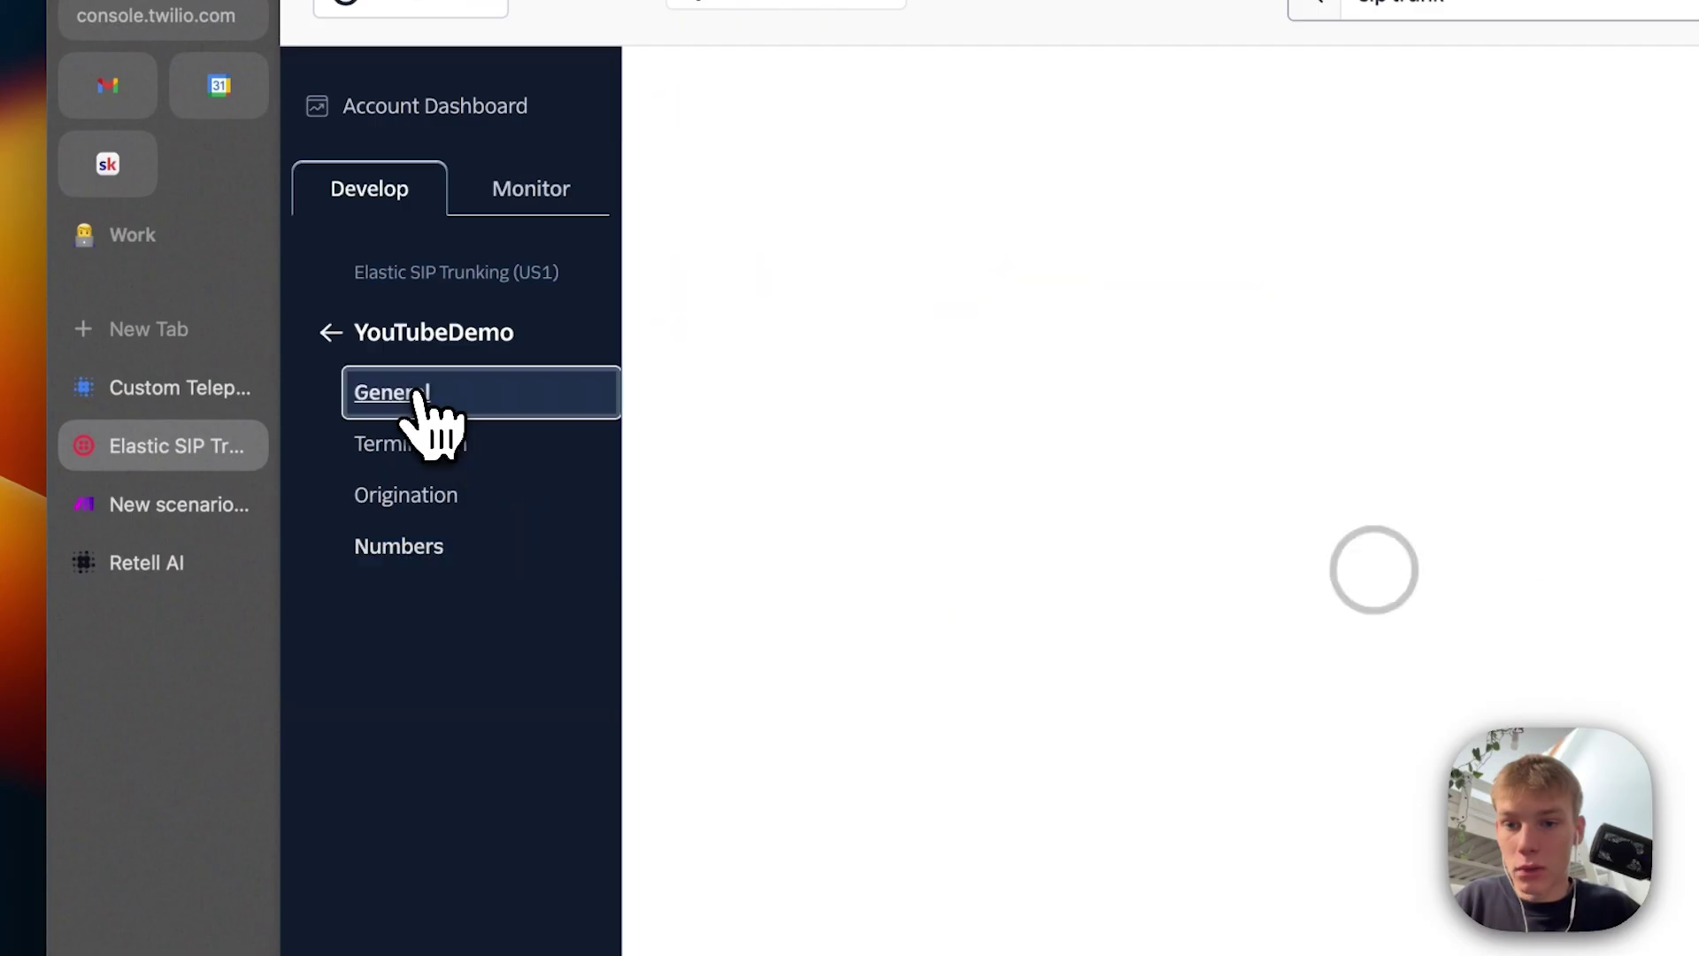
{"action": "left_click", "coordinate": [486, 455]}
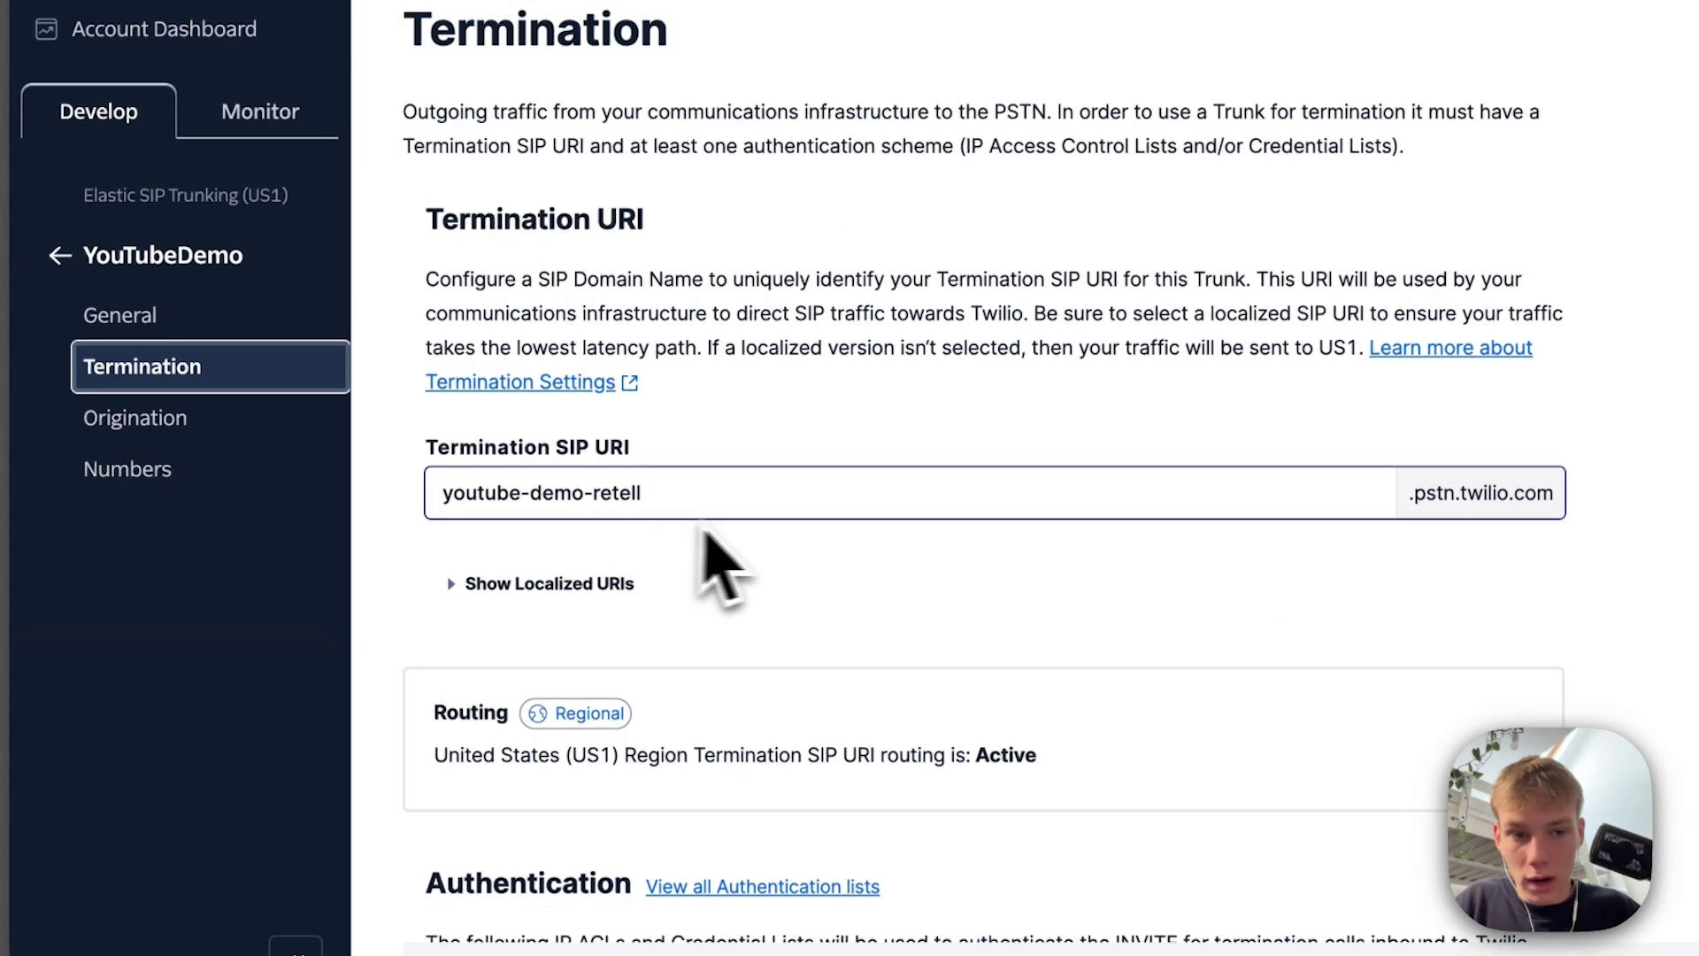
{"action": "left_click_drag", "start_coordinate": [1544, 493], "coordinate": [435, 497]}
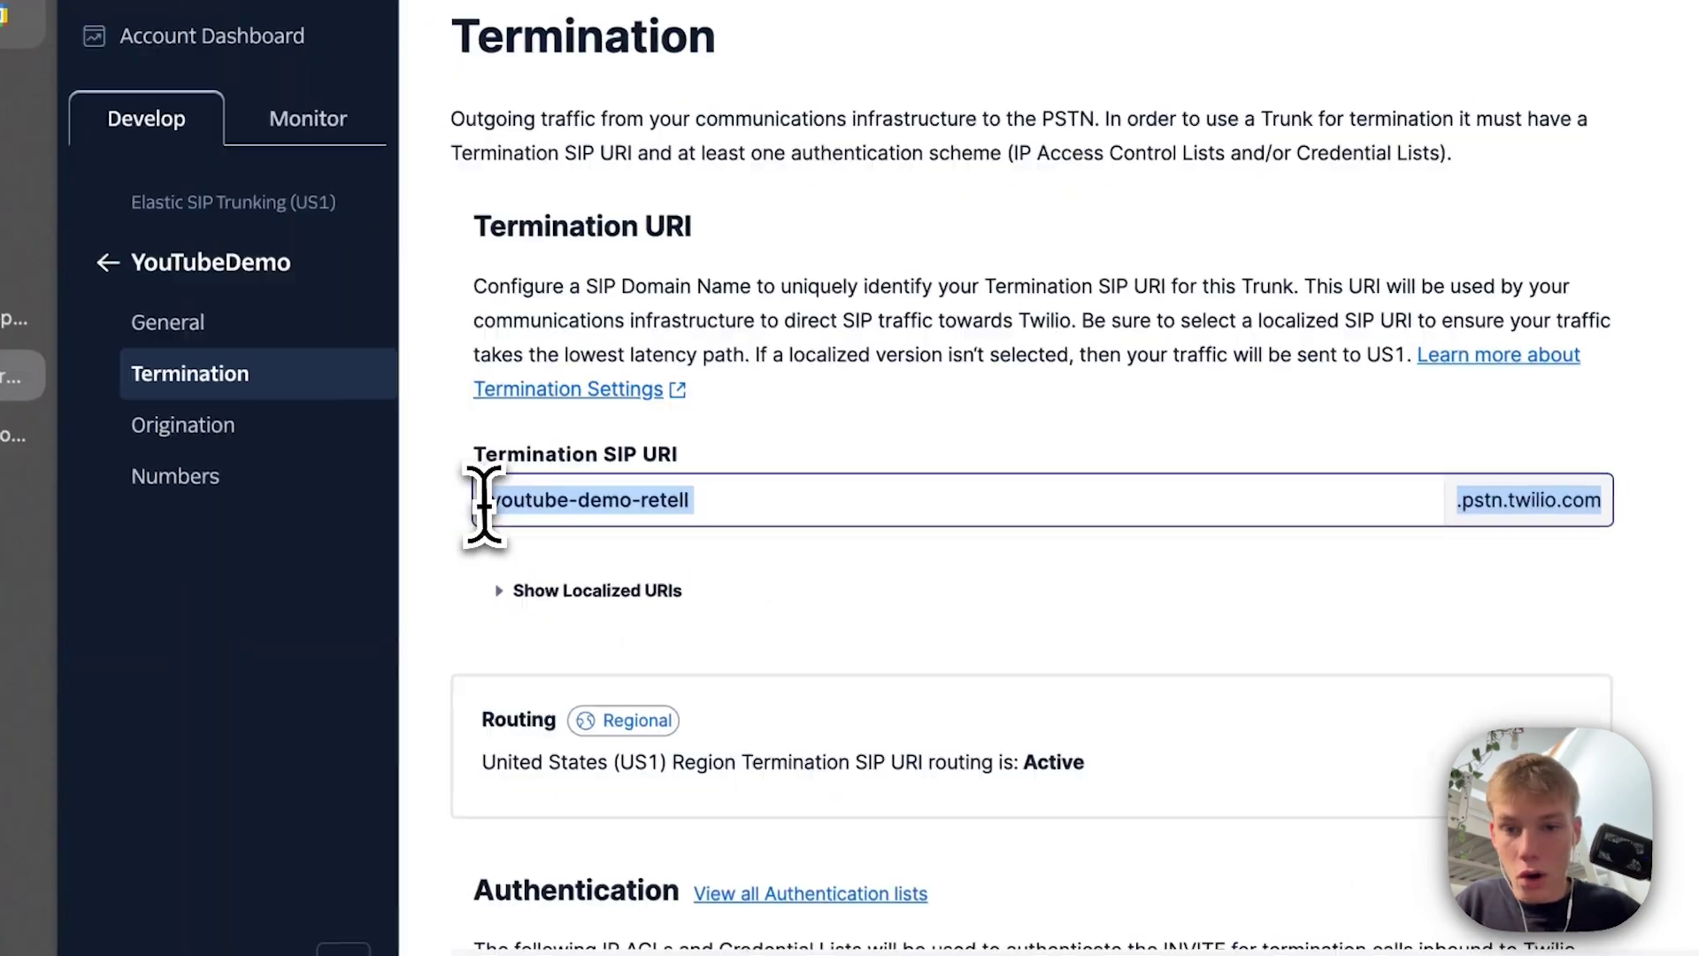
{"action": "key", "text": "super+c"}
{"action": "key", "text": "super+v"}
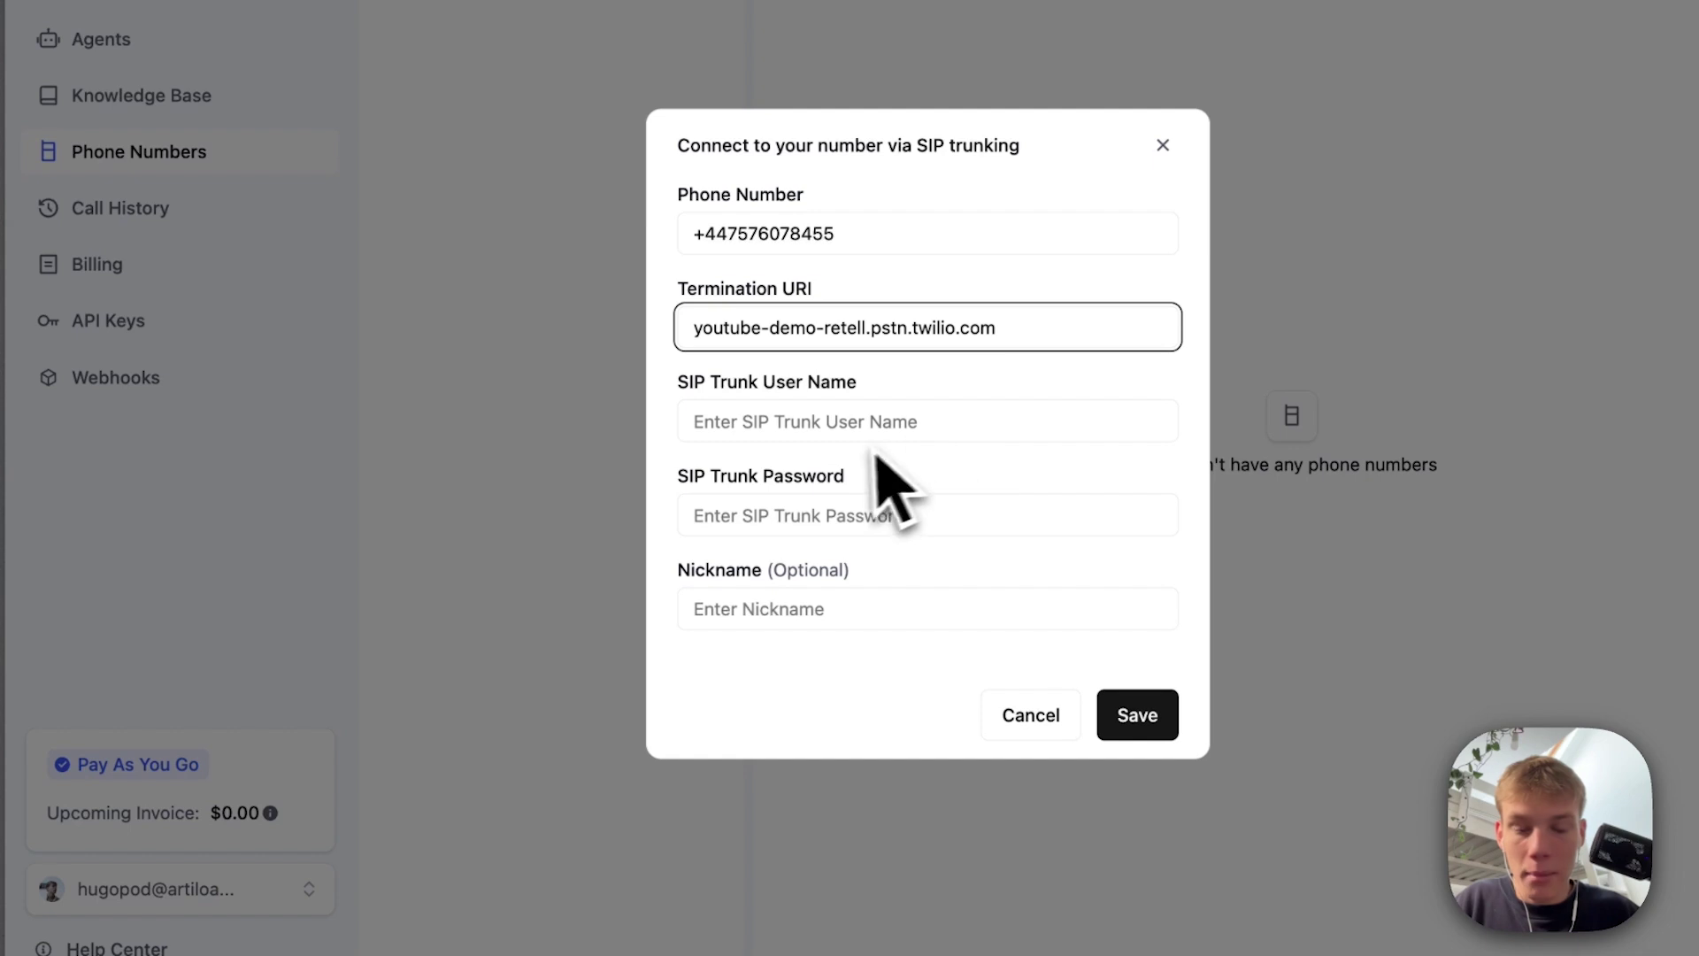
{"action": "key", "text": "super+v"}
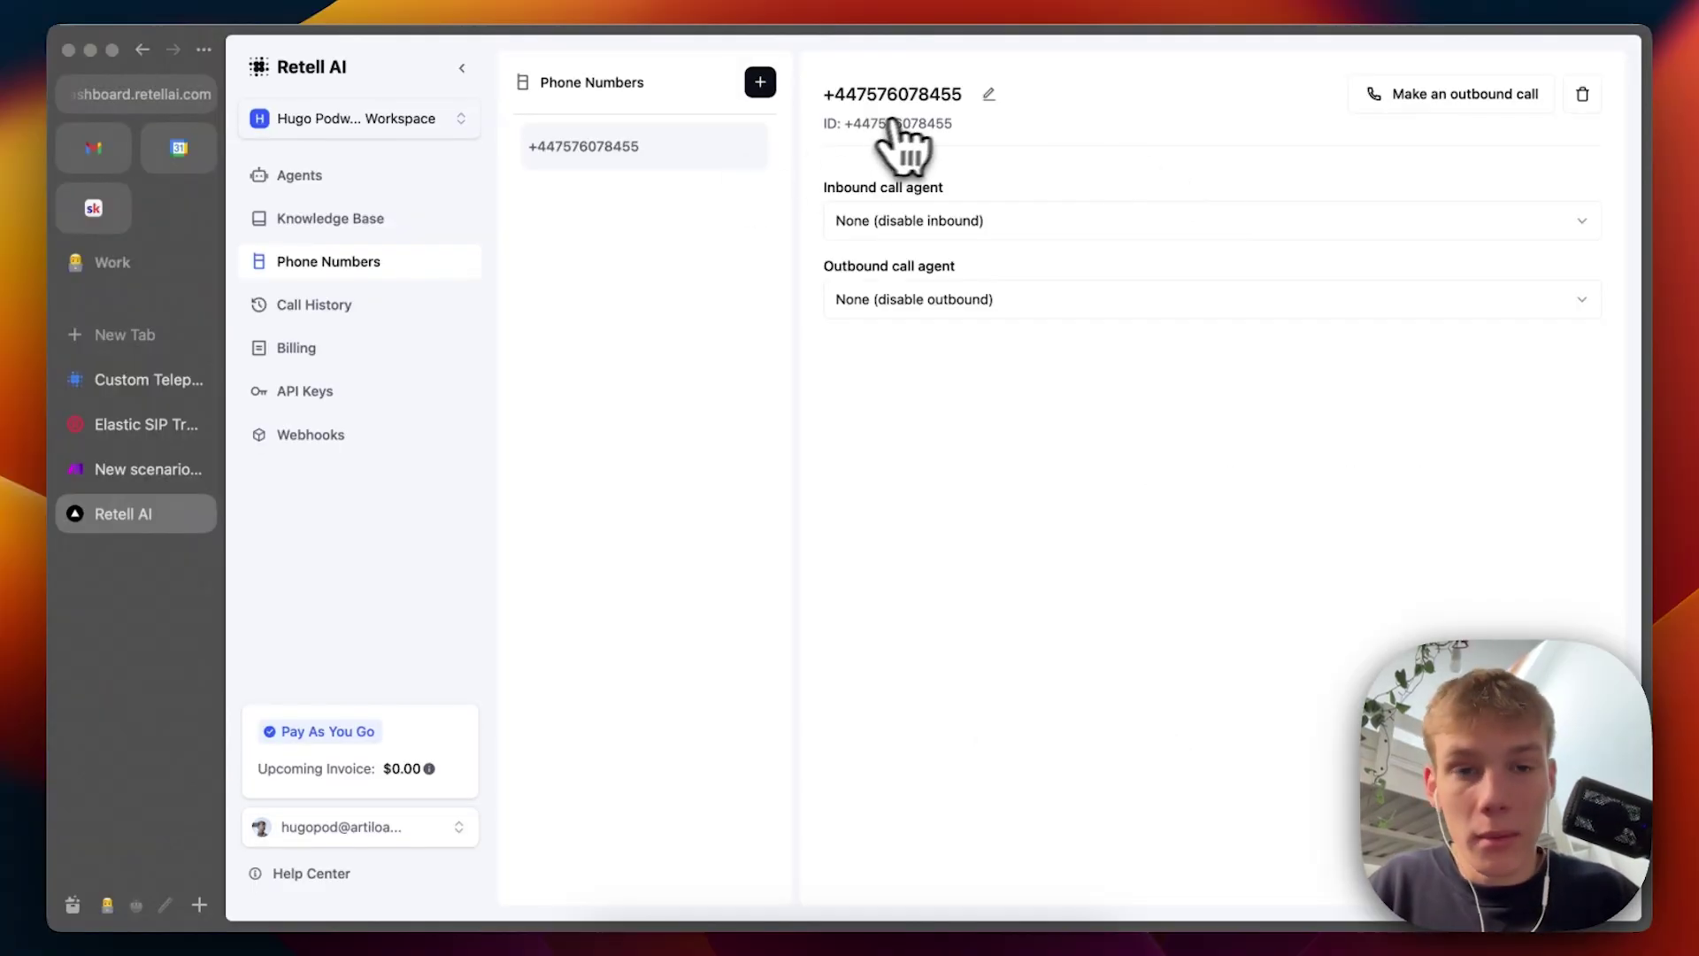
Step: Set the imported phone number's inbound call agent to Time RealtimeAPI Agent
{"action": "left_click", "coordinate": [891, 221]}
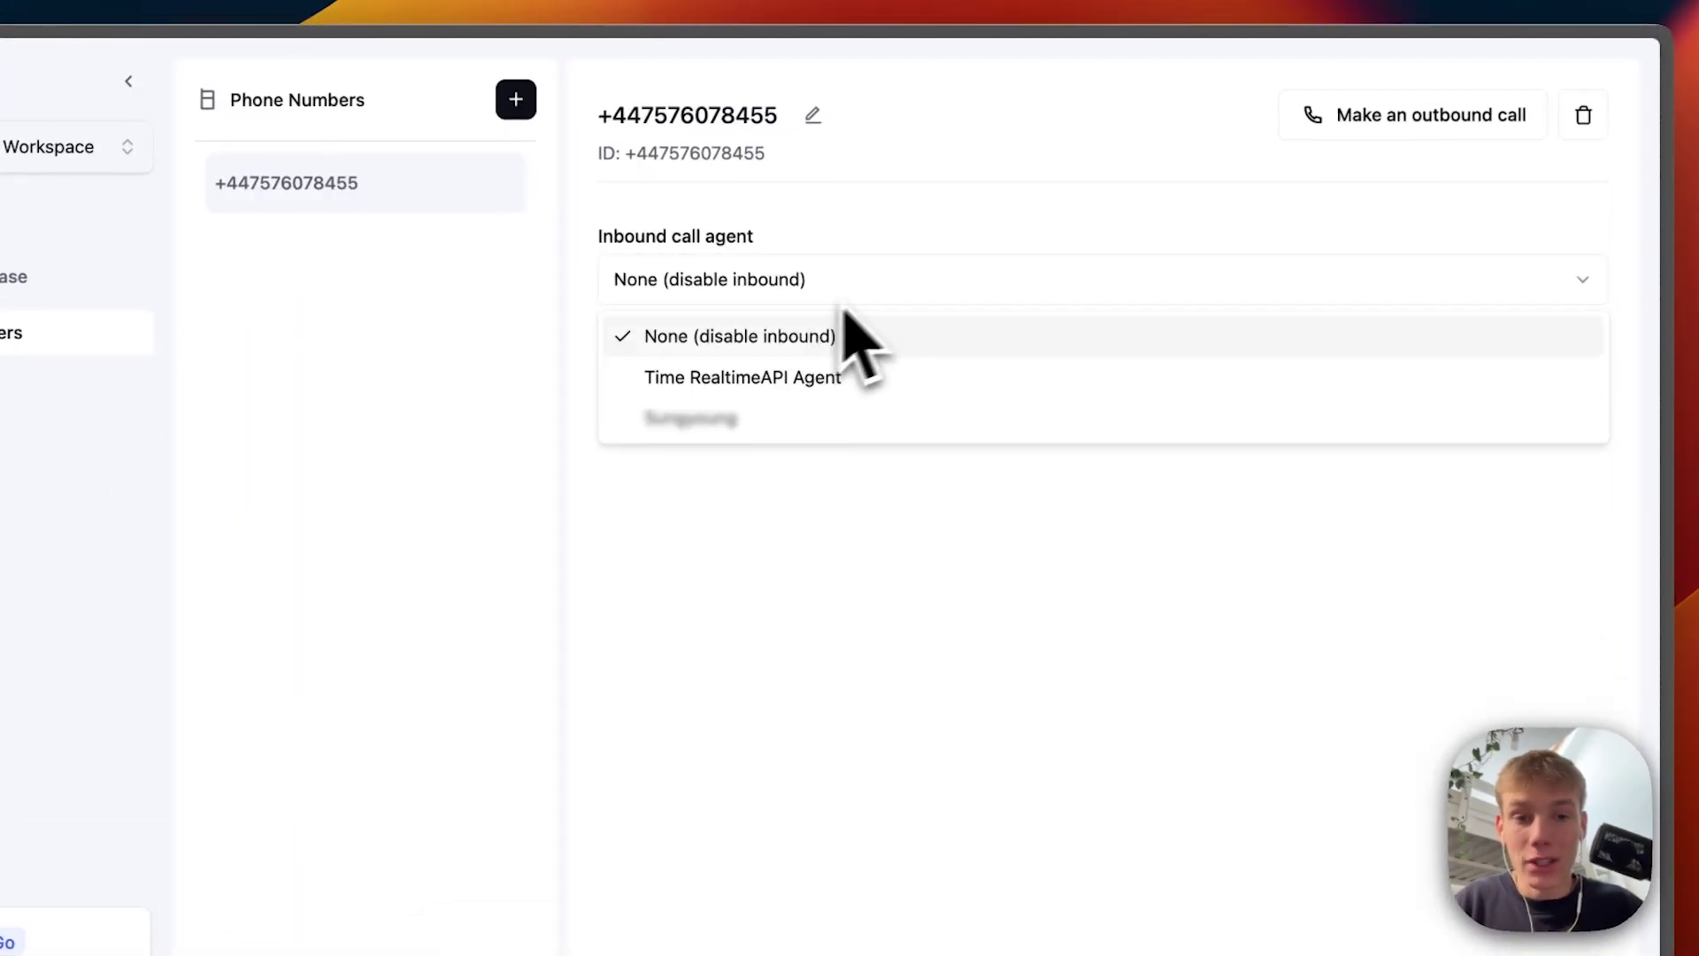
{"action": "left_click", "coordinate": [779, 381]}
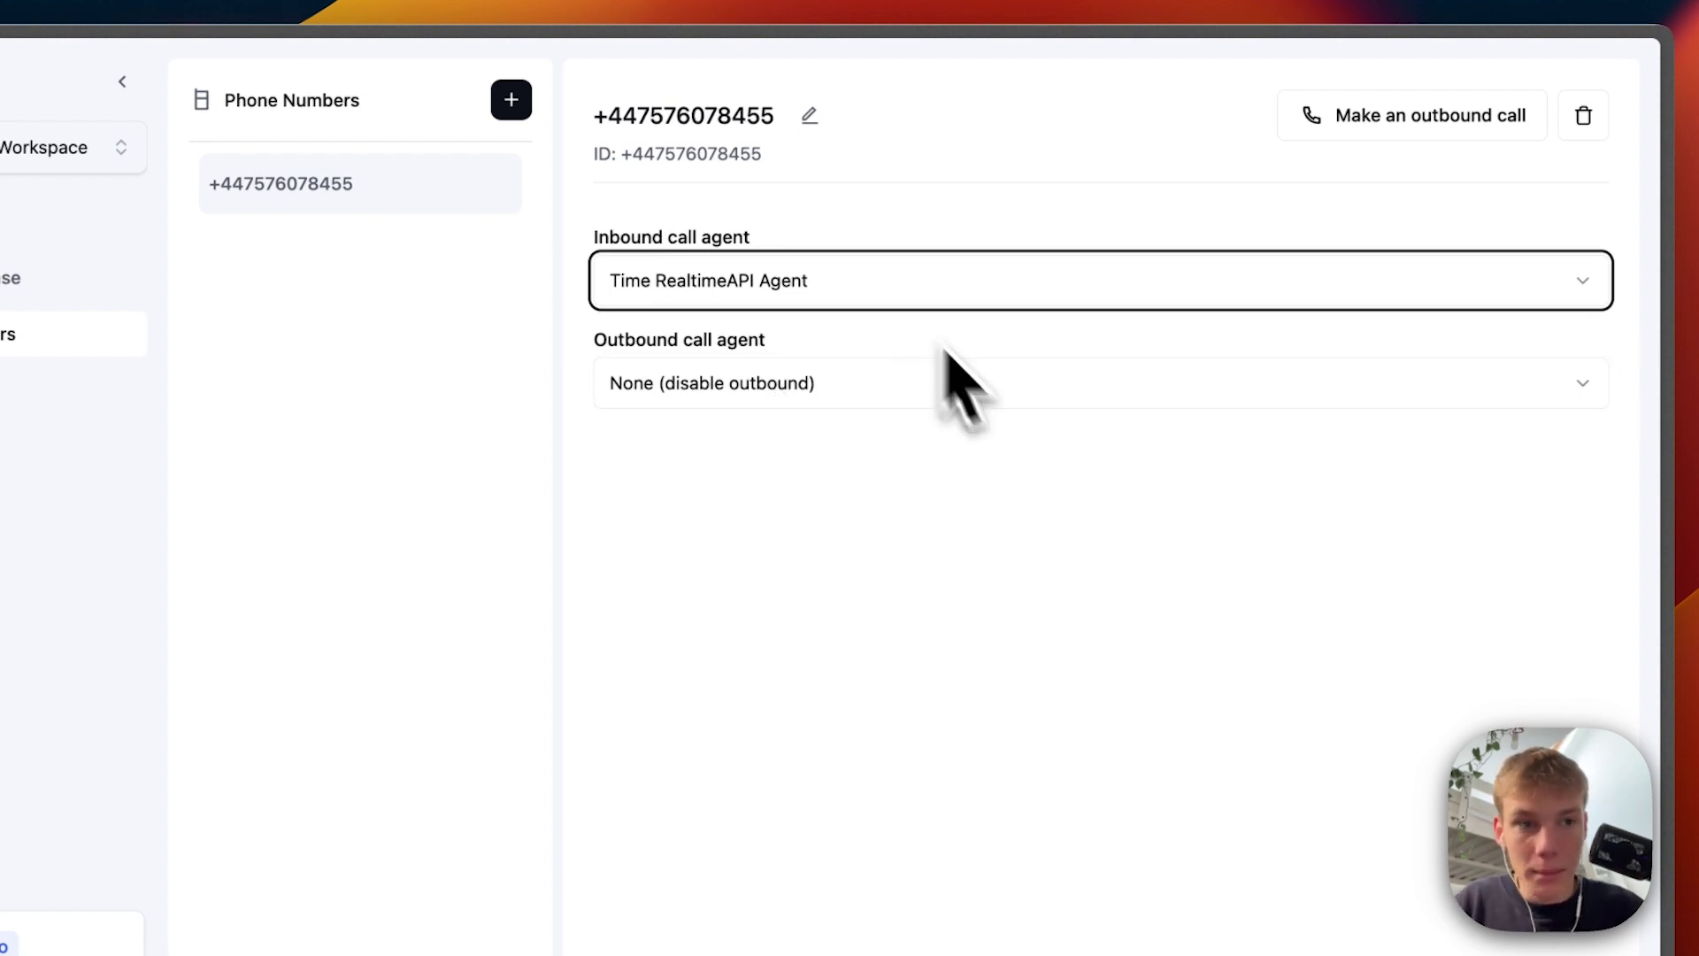
{"action": "left_click", "coordinate": [1416, 2]}
{"action": "left_click", "coordinate": [1285, 396]}
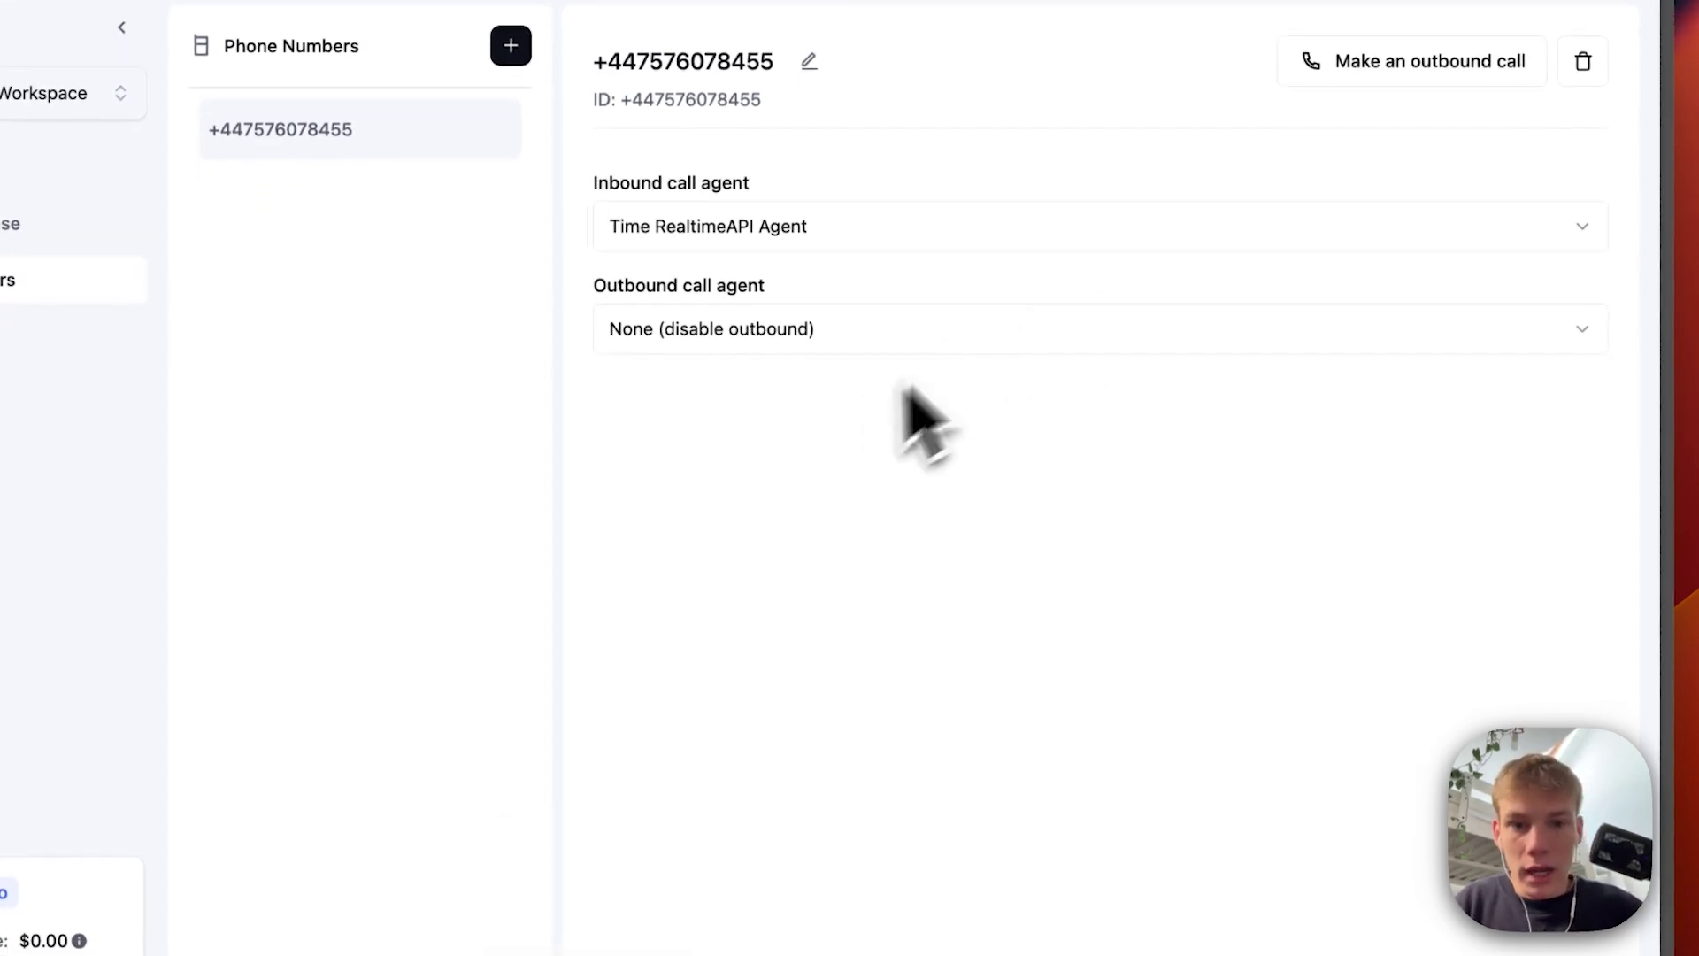